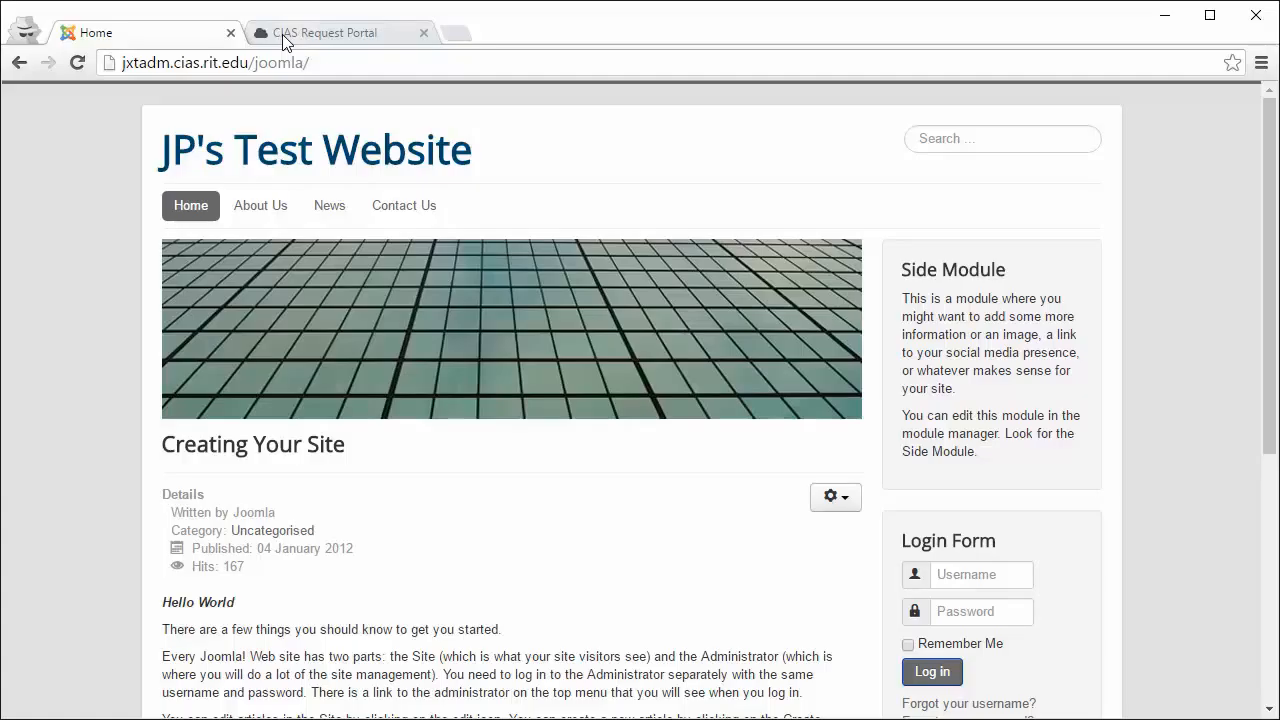
# Step: Load the CIAS Request Portal's welcome page by removing the personalweb path from the address
pyautogui.click(282, 34)
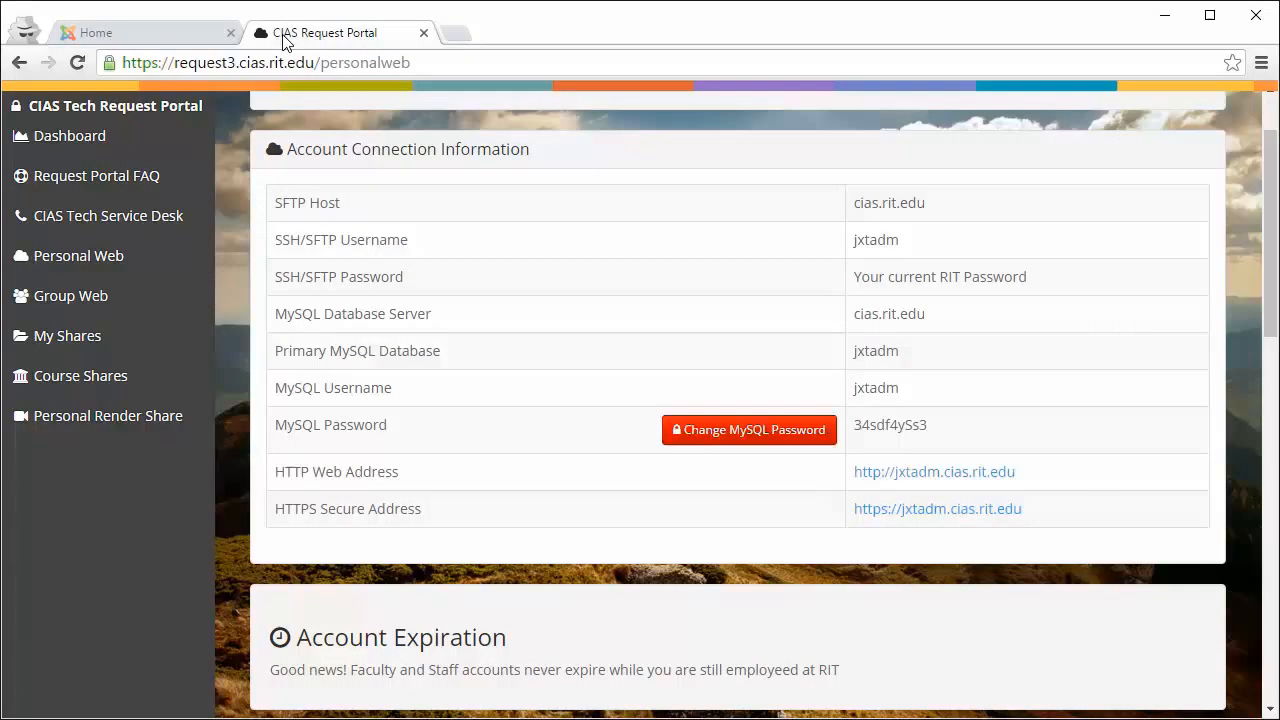
pyautogui.moveTo(412, 63); pyautogui.dragTo(321, 67)
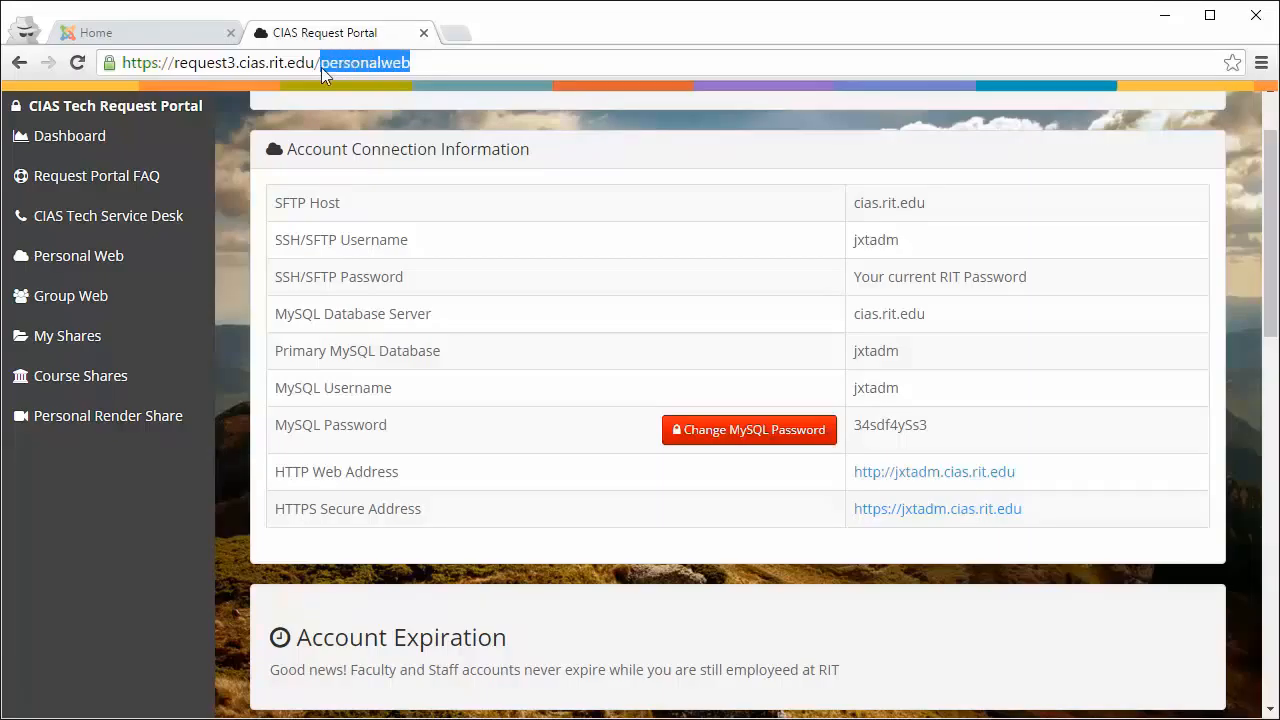
pyautogui.press('BackSpace')
pyautogui.press('Return')
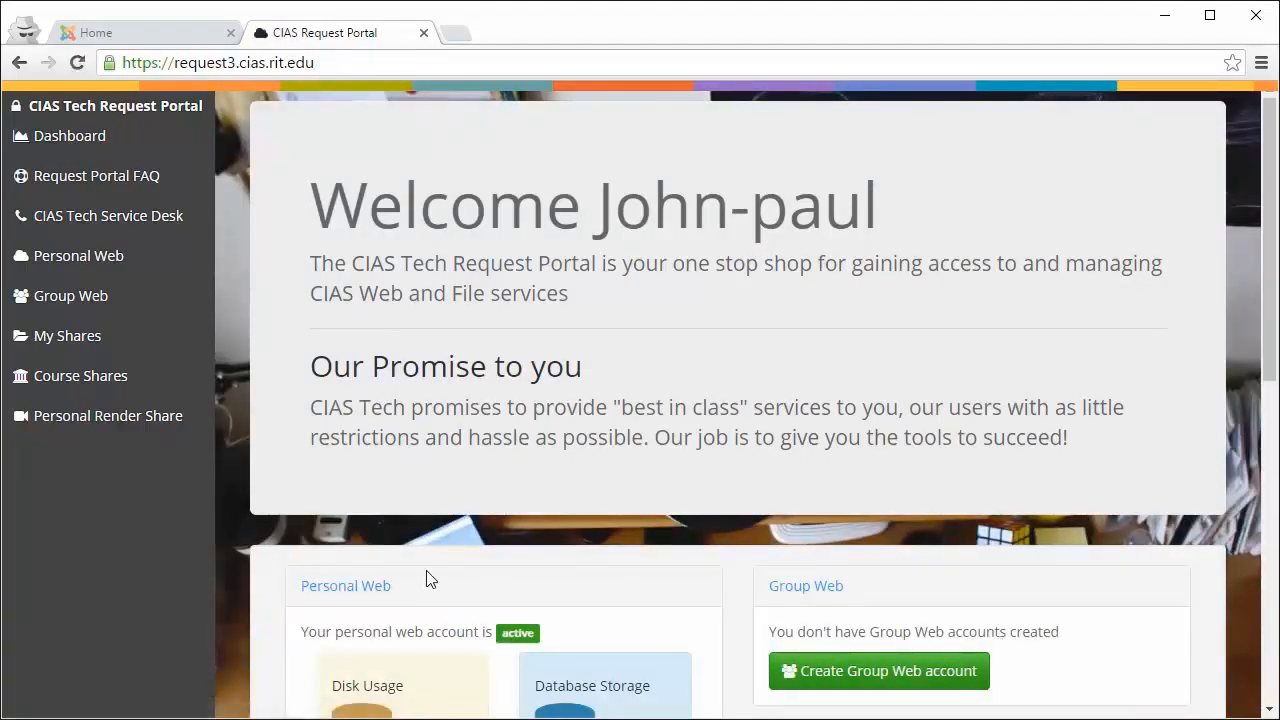
# Step: Open the Personal Web page and scroll down to its Account Tools
pyautogui.click(110, 262)
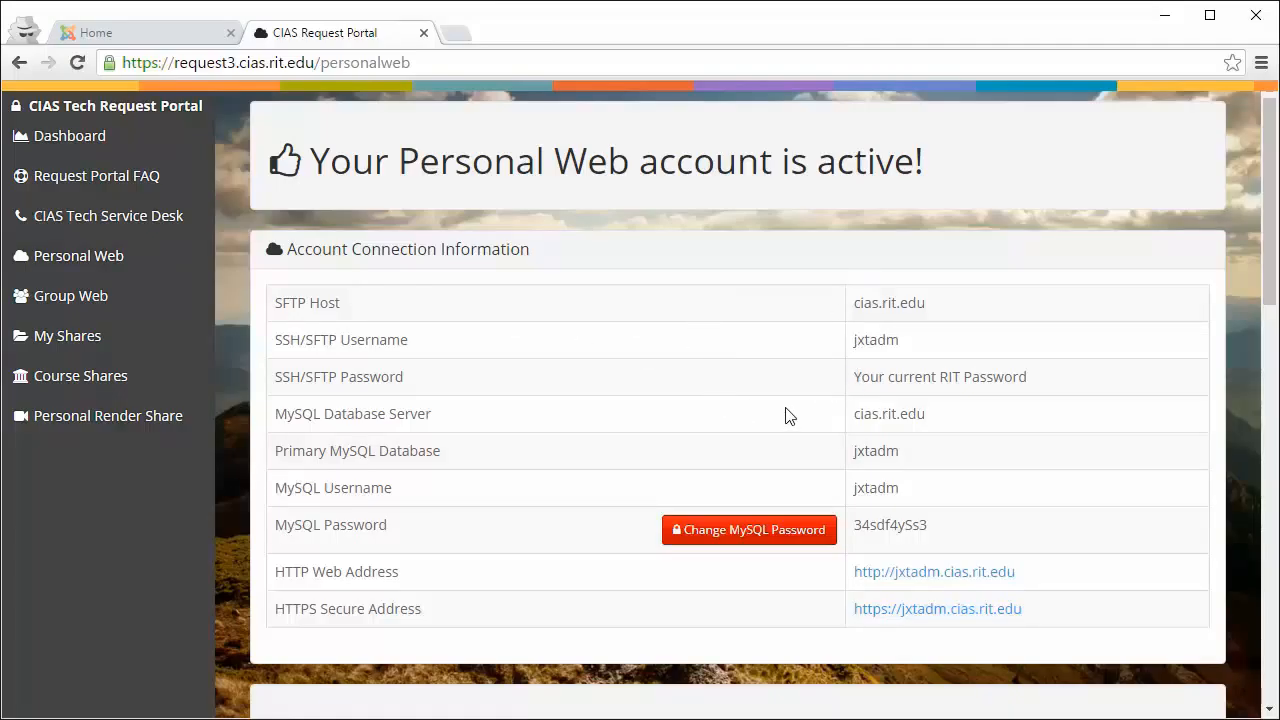
pyautogui.scroll(-5, 785, 415)
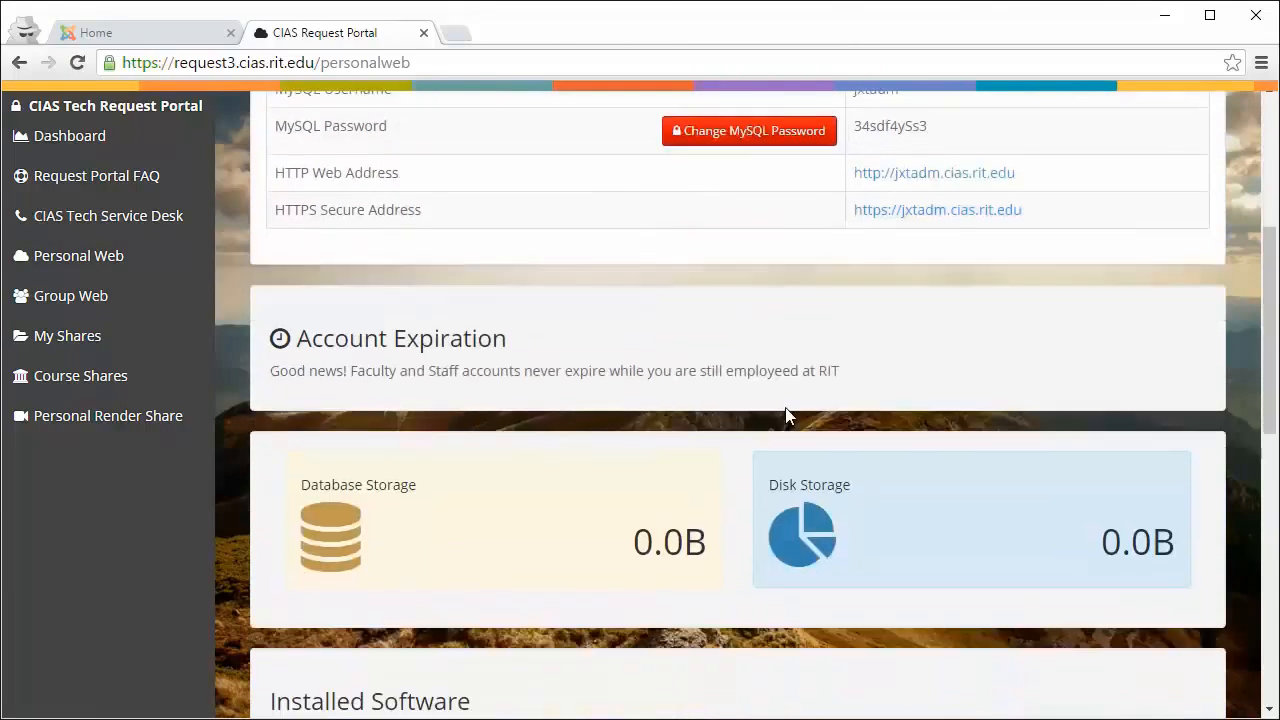
pyautogui.scroll(-5, 786, 409)
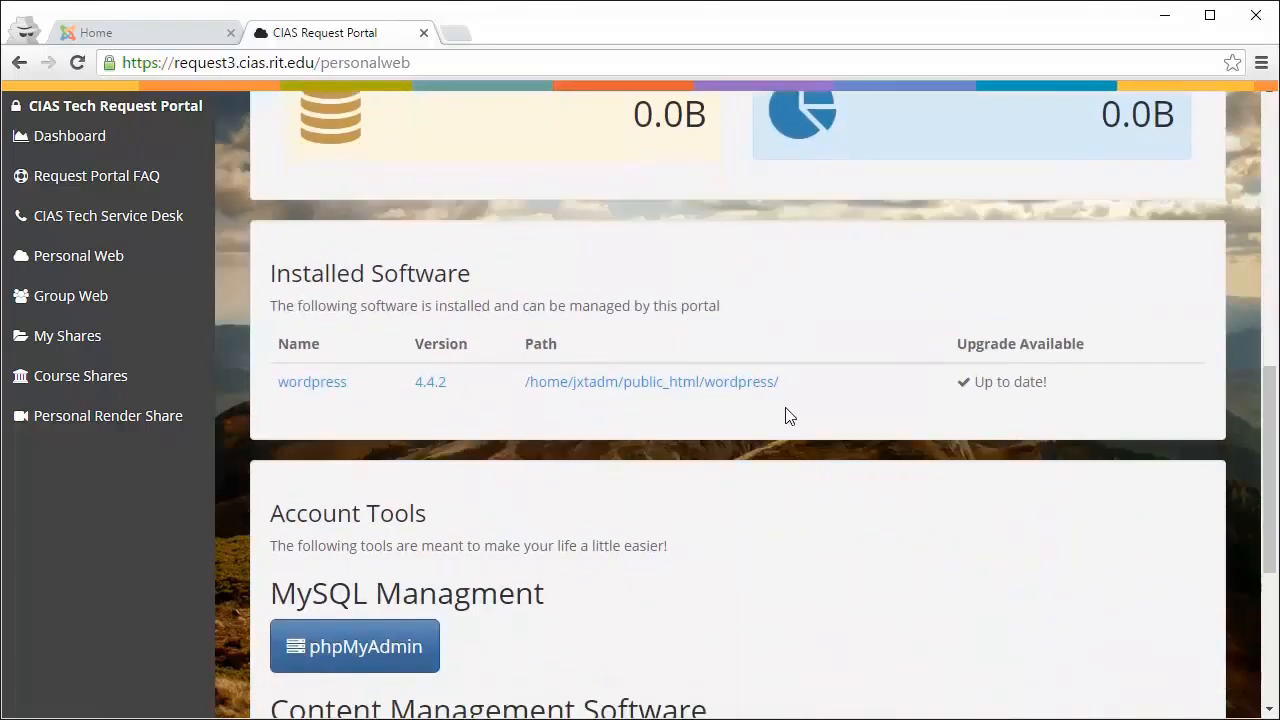
pyautogui.scroll(-1, 785, 415)
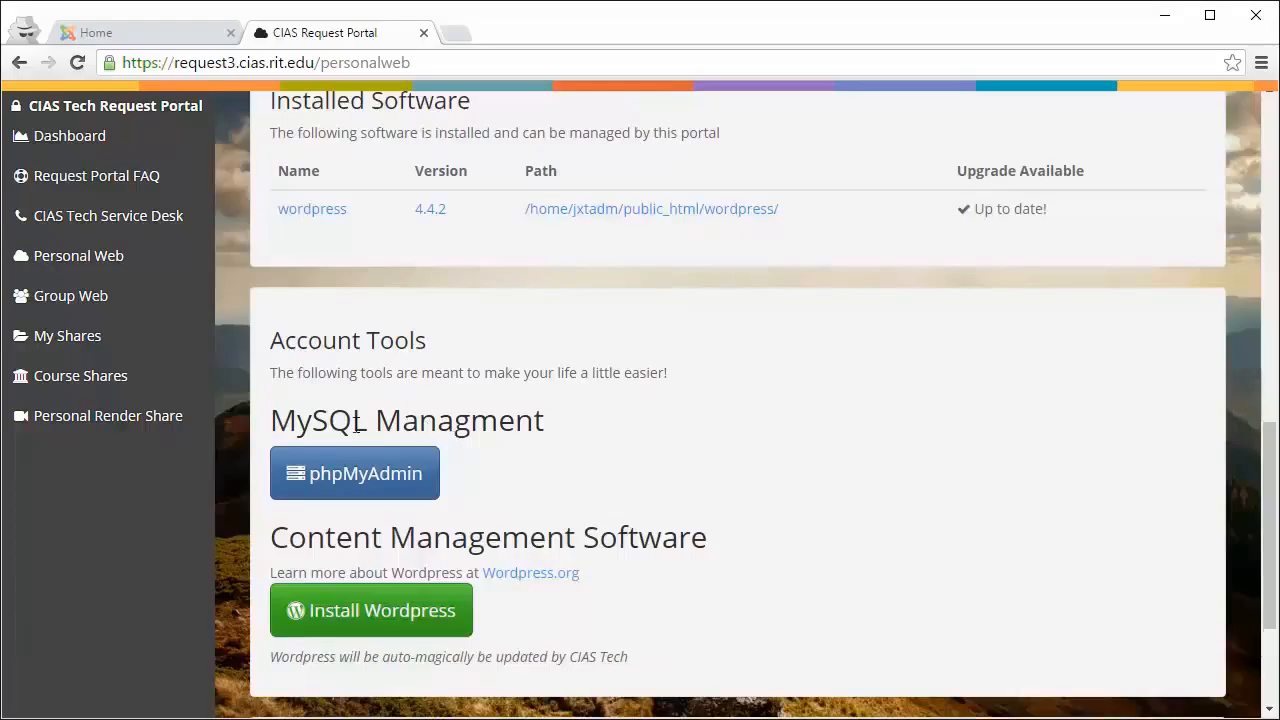
# Step: Launch phpMyAdmin and log in with the MySQL password copied from the portal's Personal Web page
pyautogui.click(377, 497)
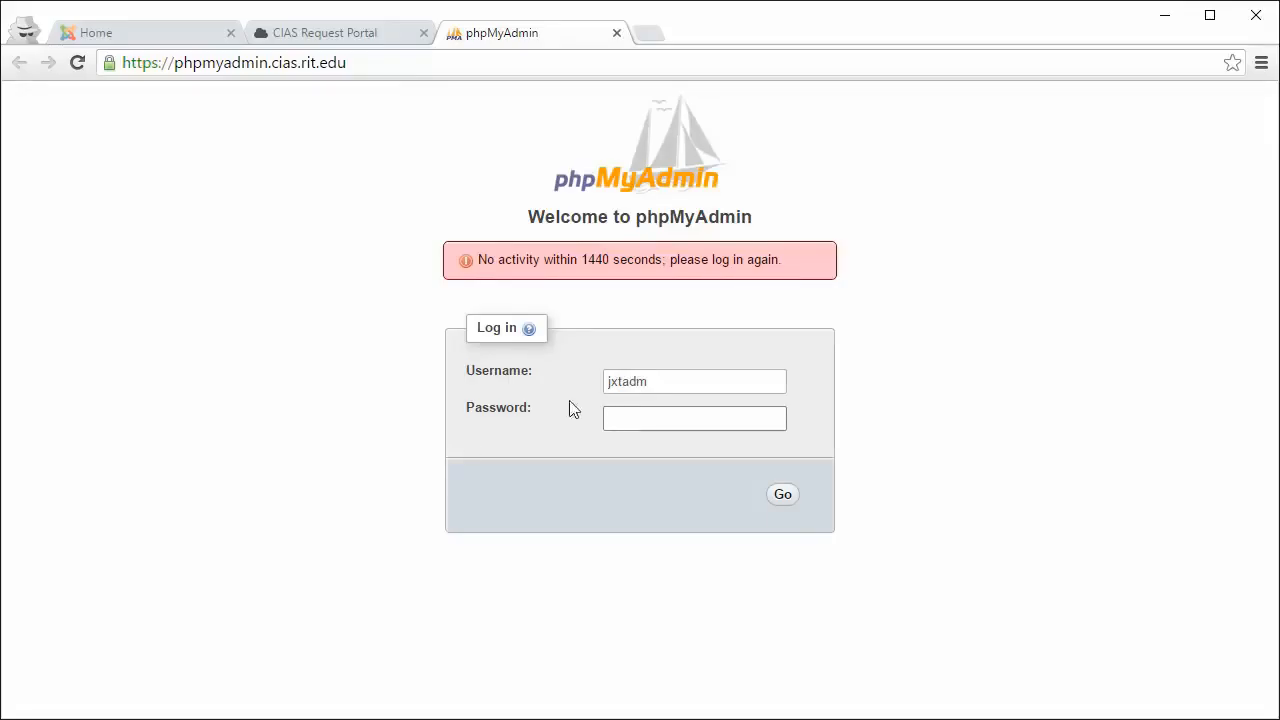
pyautogui.click(658, 385)
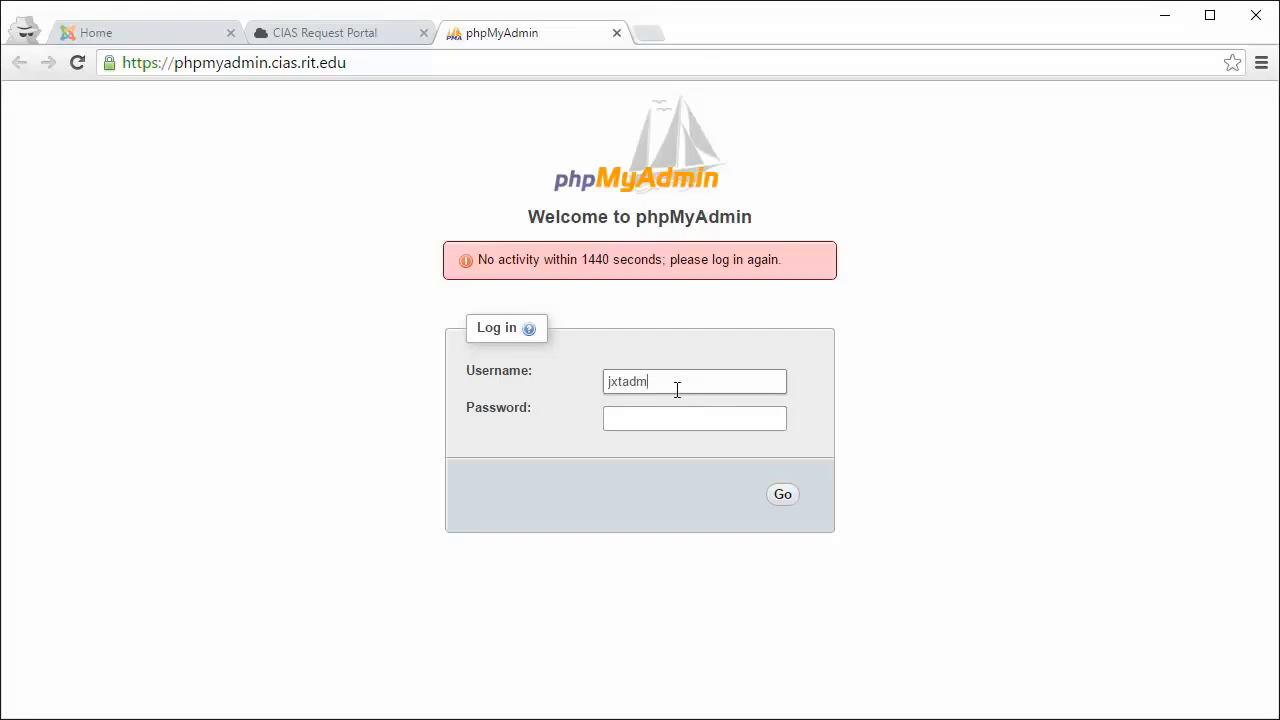
pyautogui.moveTo(677, 391); pyautogui.dragTo(583, 380)
pyautogui.click(347, 35)
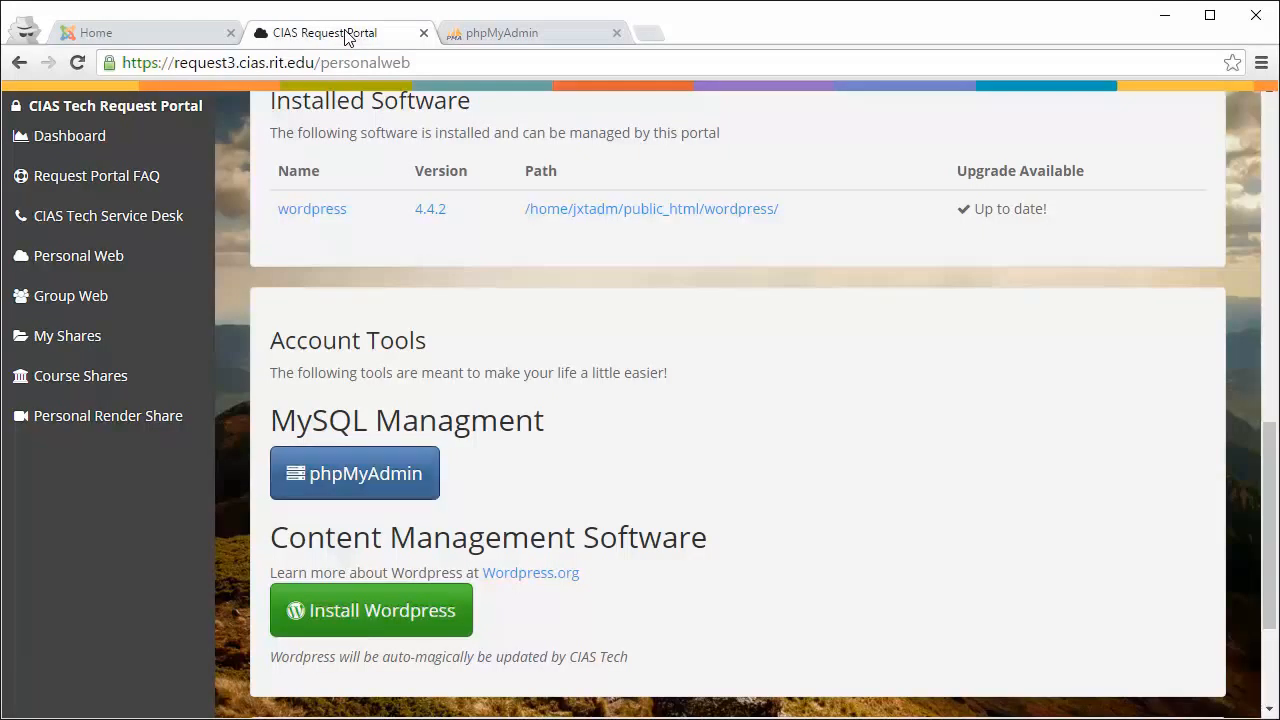
pyautogui.scroll(4, 588, 330)
pyautogui.scroll(5, 588, 335)
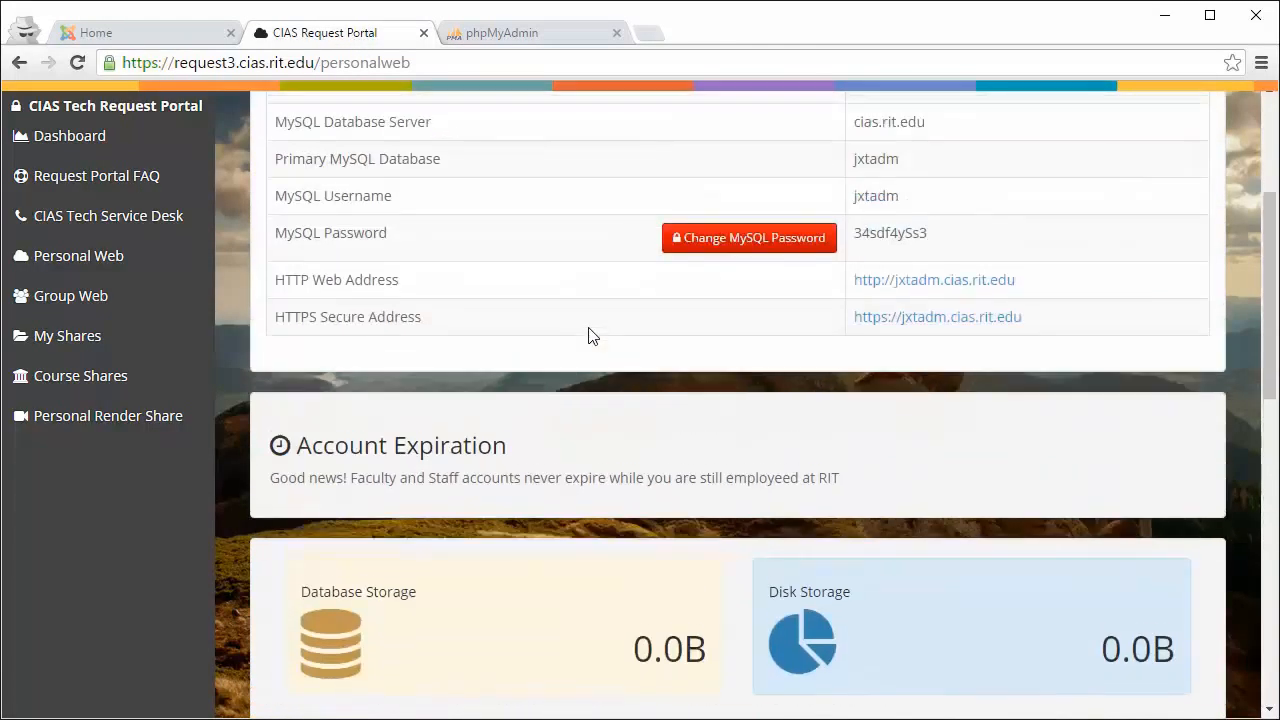
pyautogui.moveTo(921, 525); pyautogui.dragTo(856, 525)
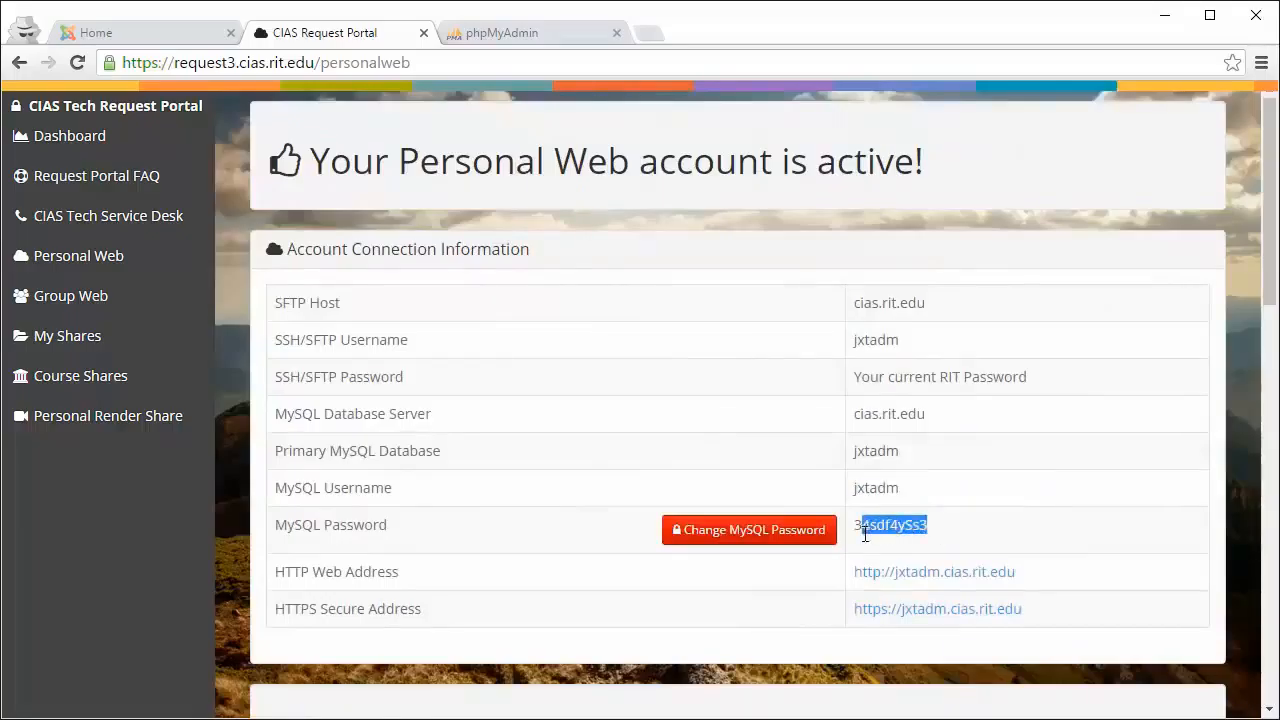
pyautogui.click(537, 32)
pyautogui.click(643, 420)
pyautogui.hotkey('ctrl', 'v')
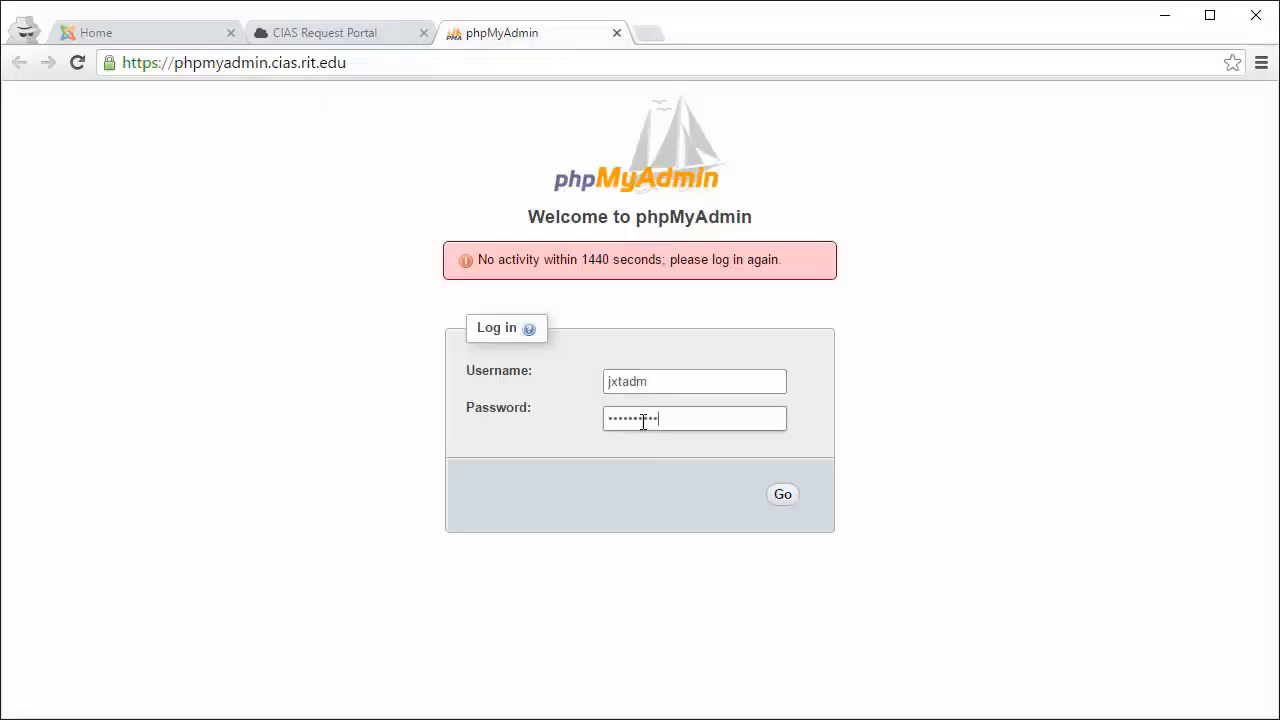
pyautogui.click(789, 497)
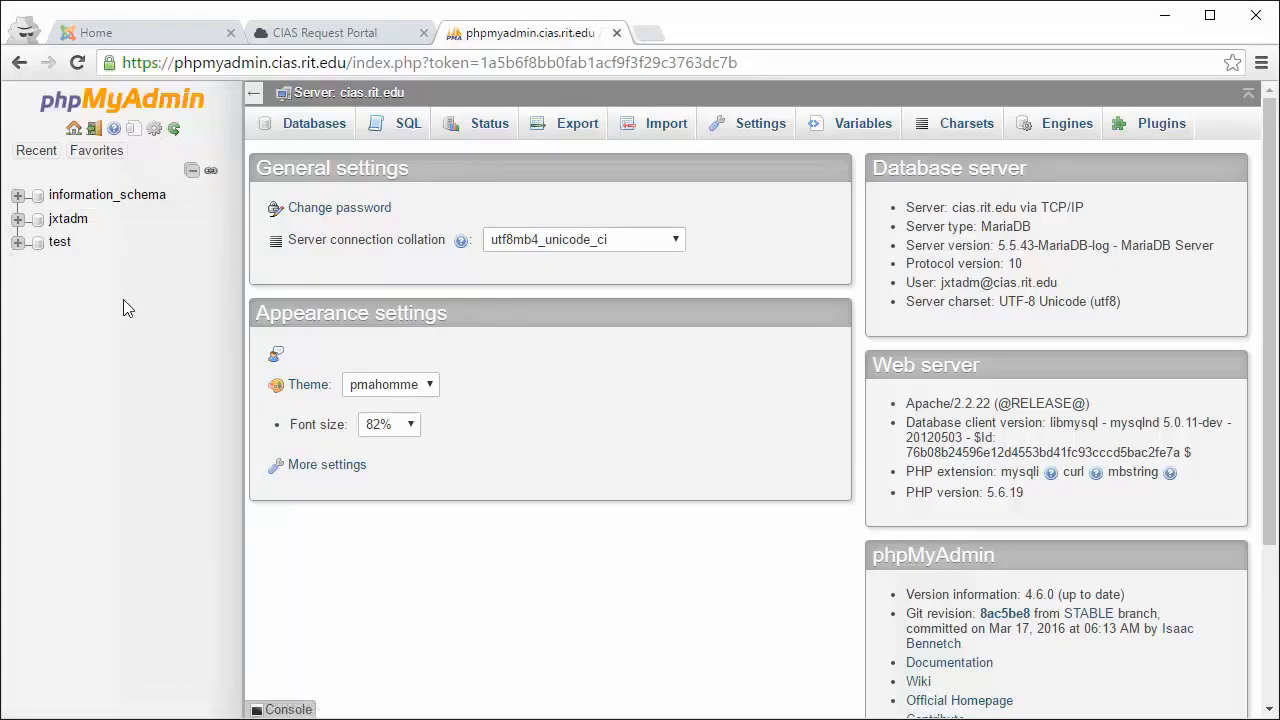
# Step: Open the jxtadm database and scroll through its table list
pyautogui.click(68, 228)
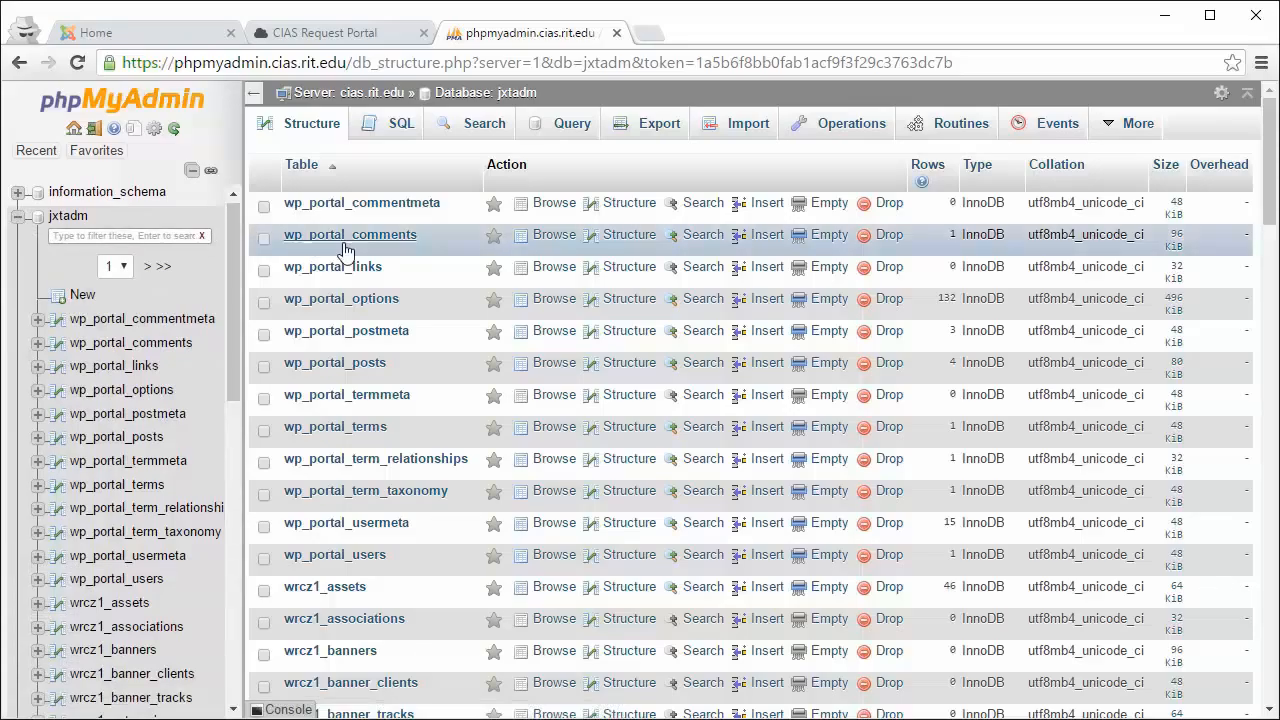
pyautogui.scroll(-3, 337, 211)
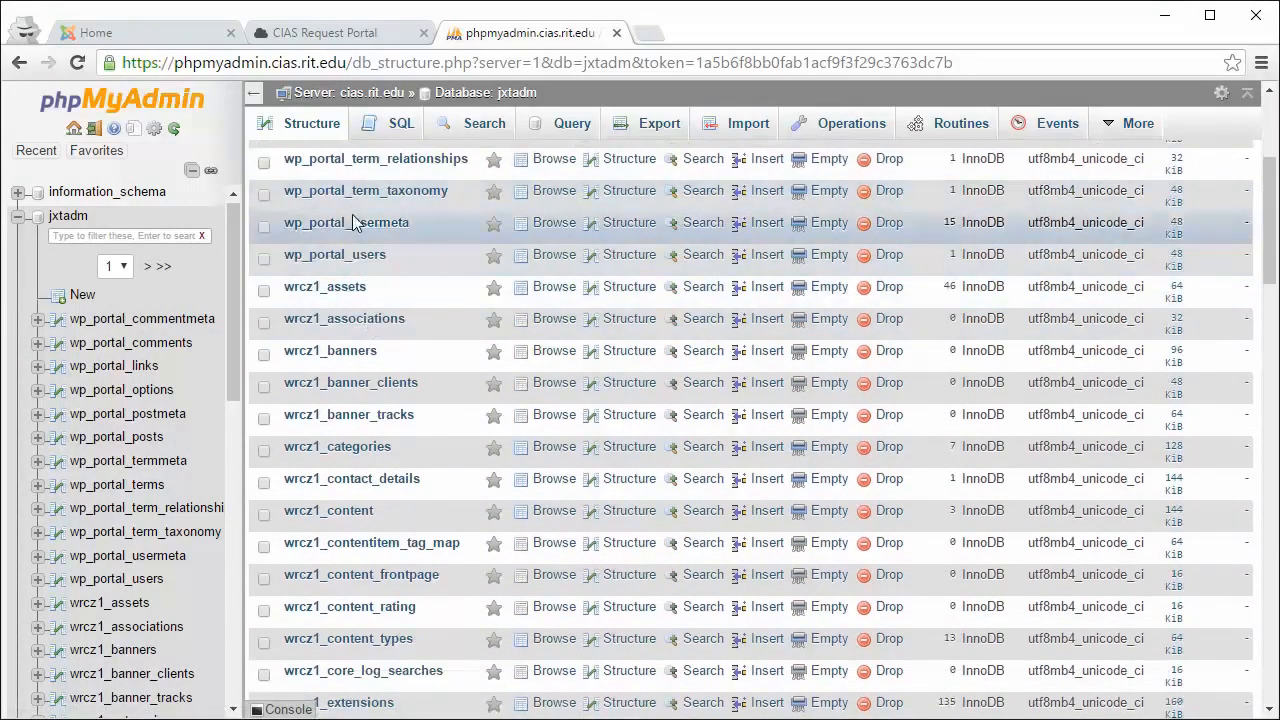
pyautogui.scroll(3, 352, 222)
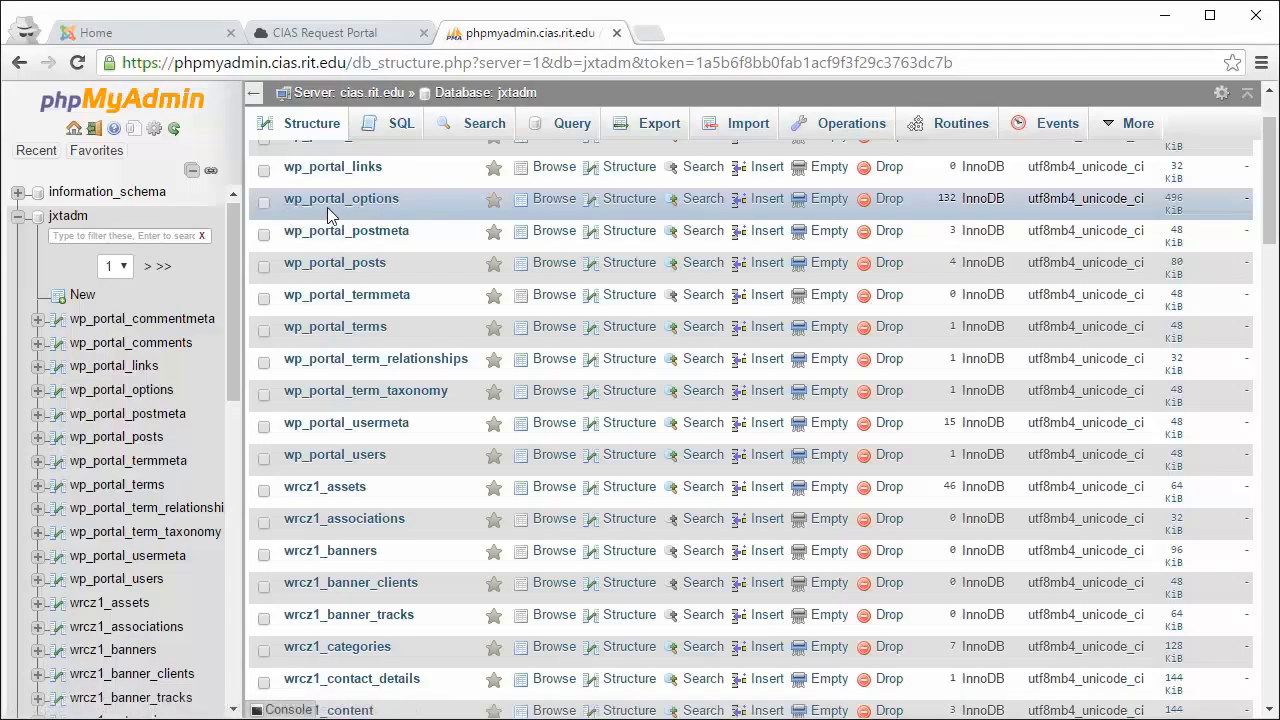
pyautogui.scroll(-2, 327, 207)
pyautogui.scroll(-6, 327, 207)
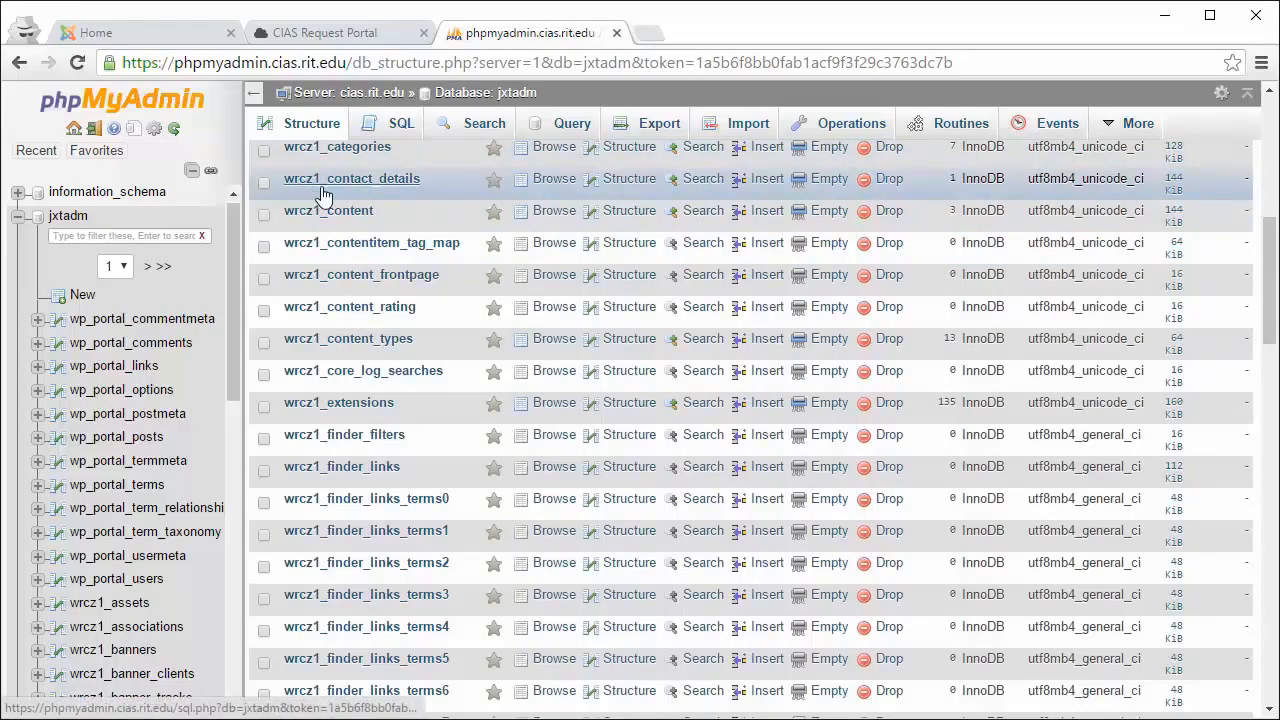
pyautogui.scroll(-1, 351, 212)
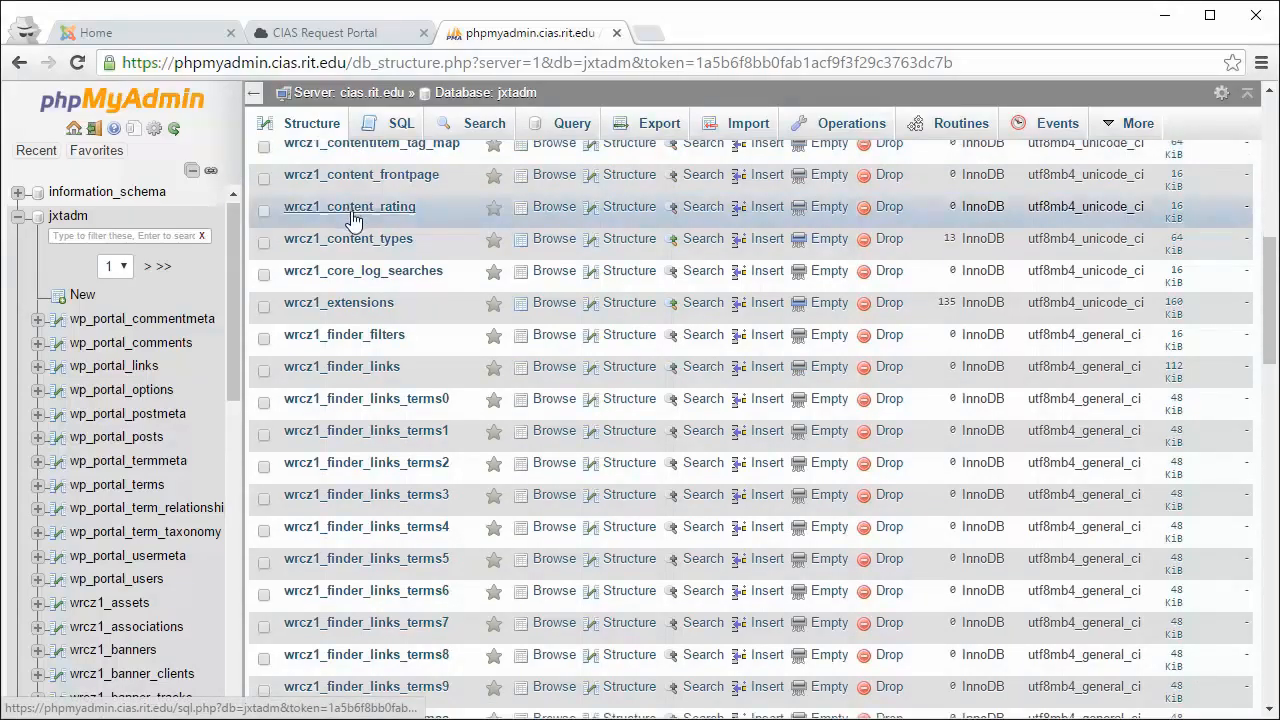
pyautogui.scroll(-4, 351, 215)
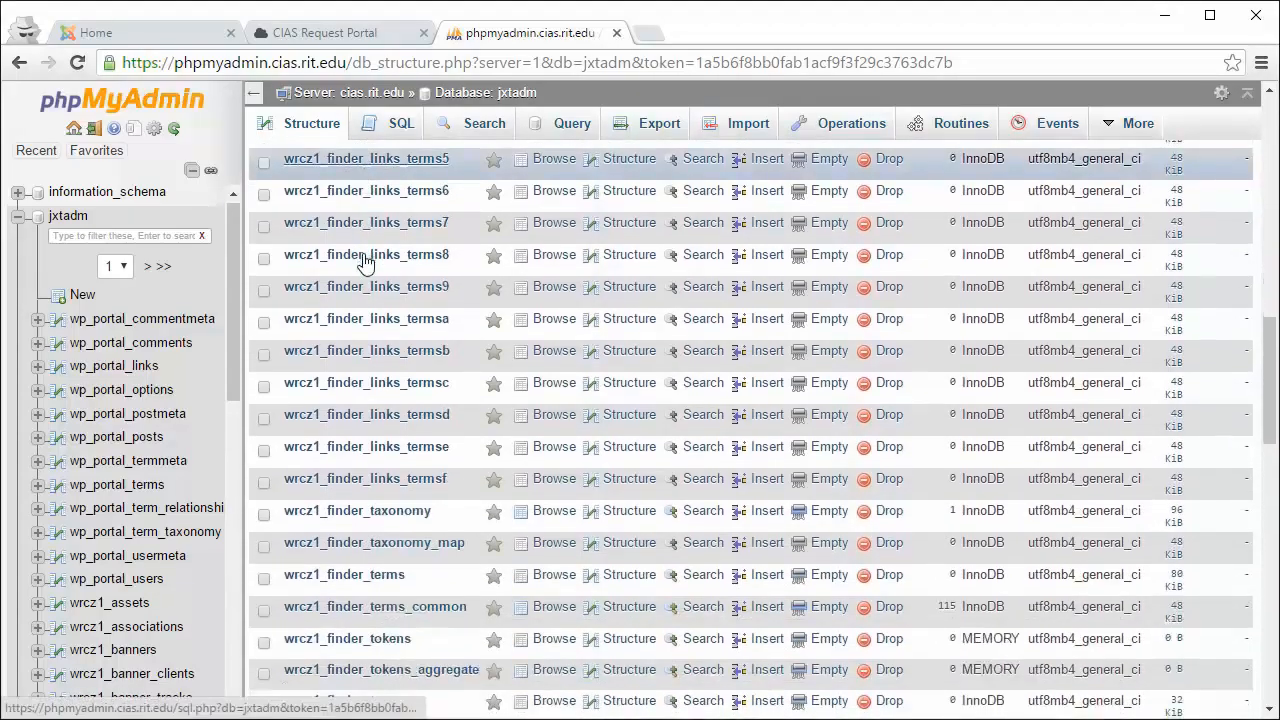
pyautogui.scroll(-5, 365, 262)
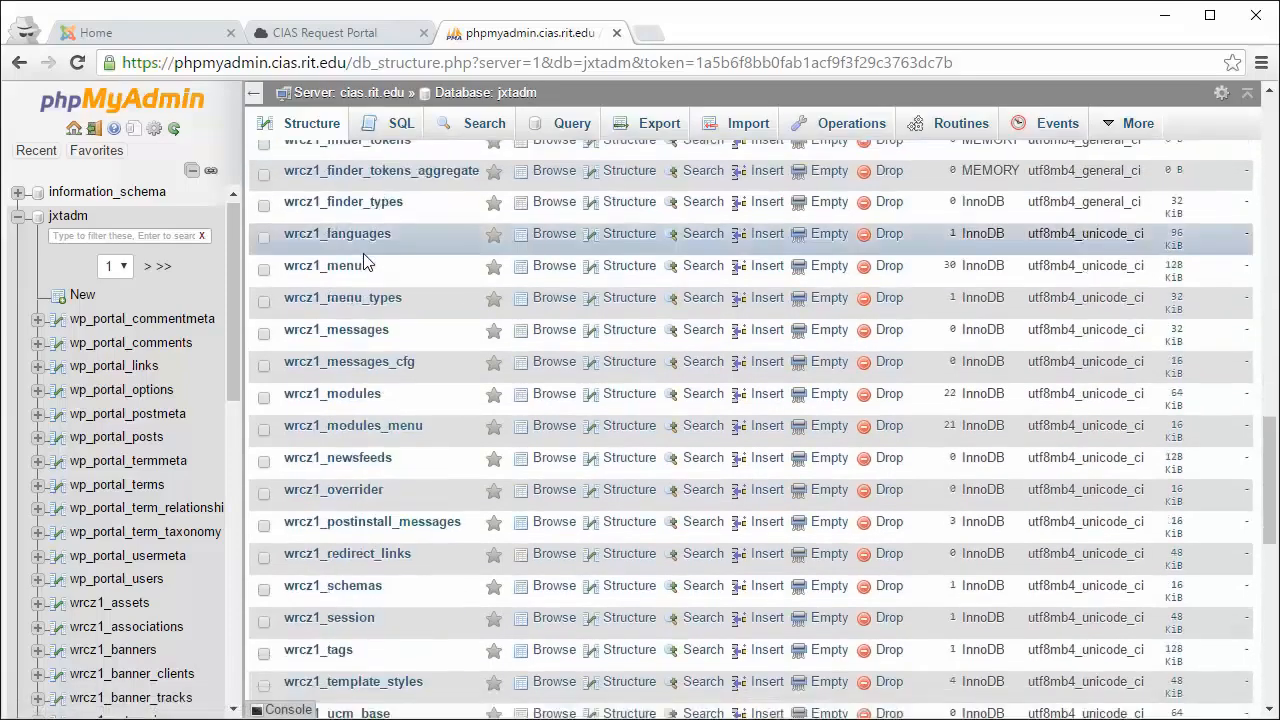
pyautogui.scroll(-3, 365, 262)
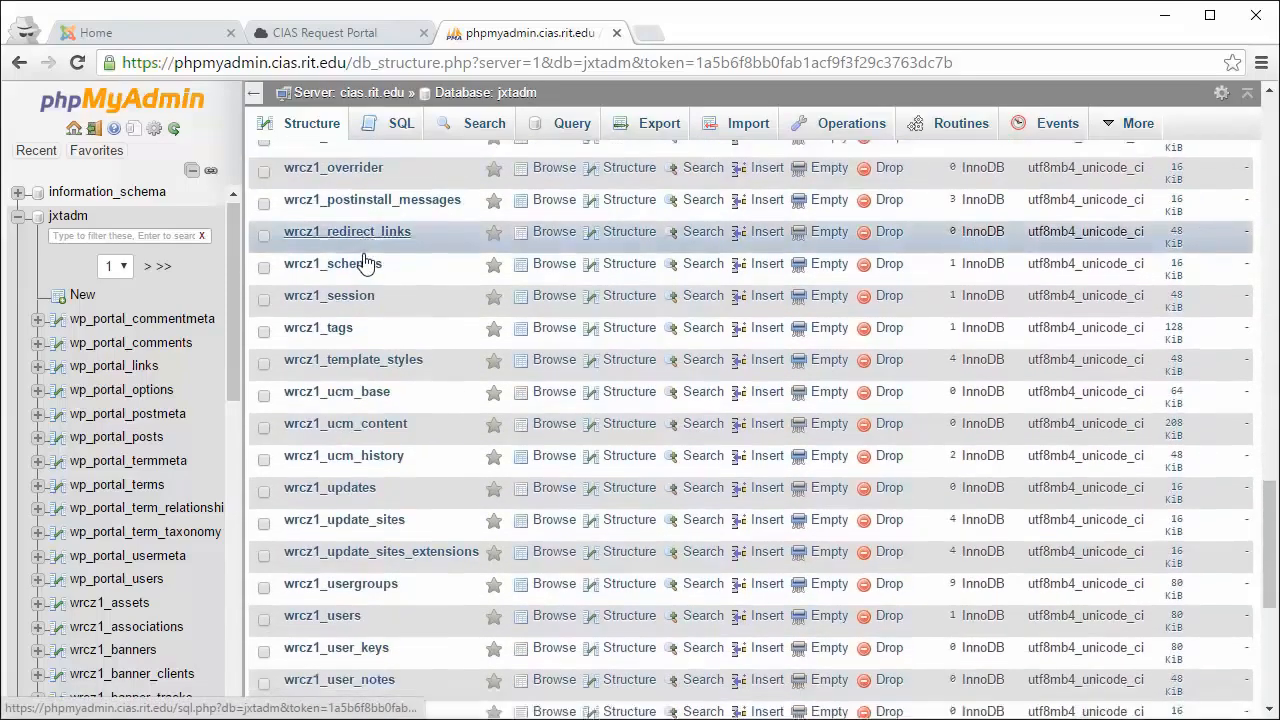
pyautogui.scroll(-3, 365, 262)
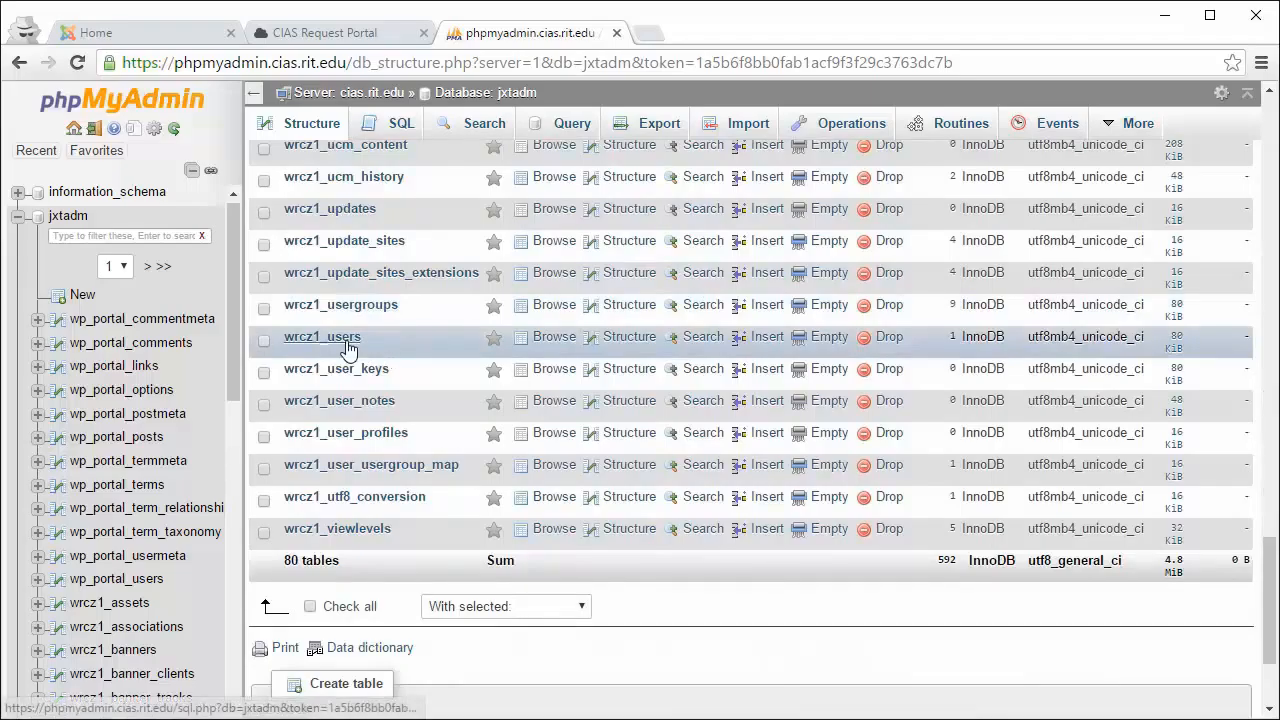
# Step: Browse the wrcz1_users table's single Super User row and reload it
pyautogui.click(348, 345)
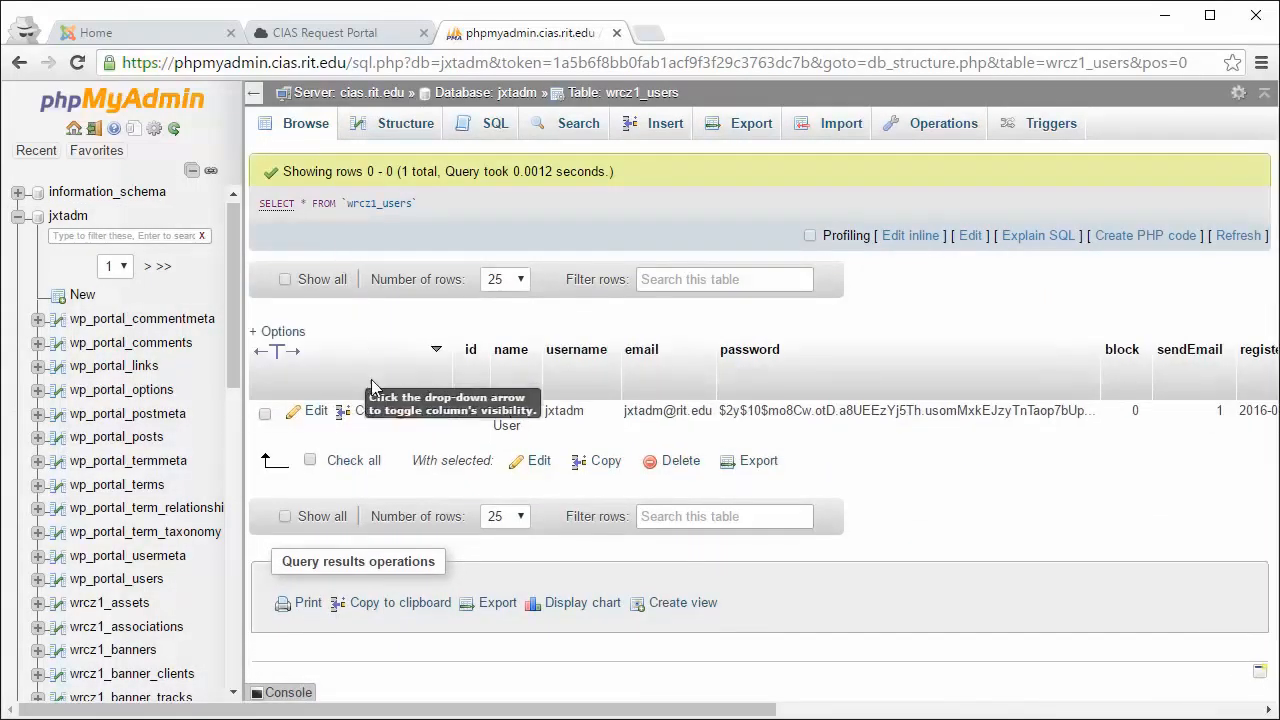
pyautogui.moveTo(557, 410); pyautogui.dragTo(600, 414)
pyautogui.click(305, 124)
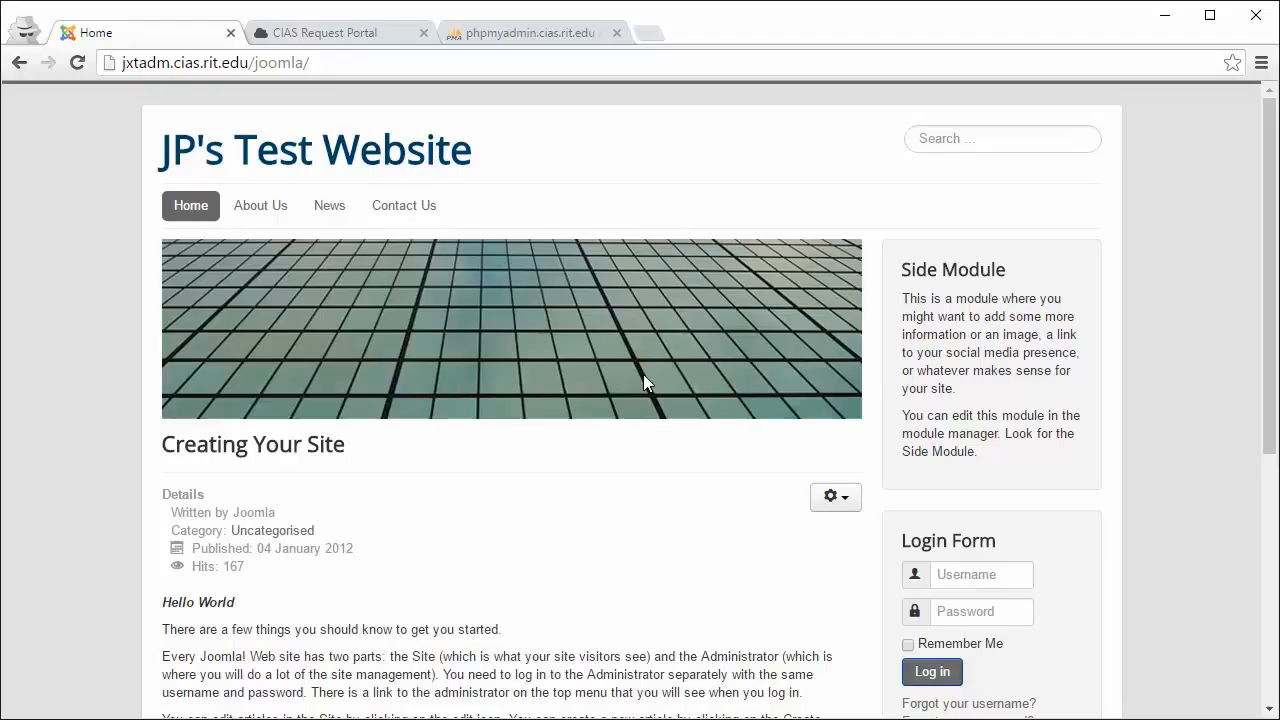
# Step: Reload JP's Test Website home page from the address bar and scroll down
pyautogui.click(358, 63)
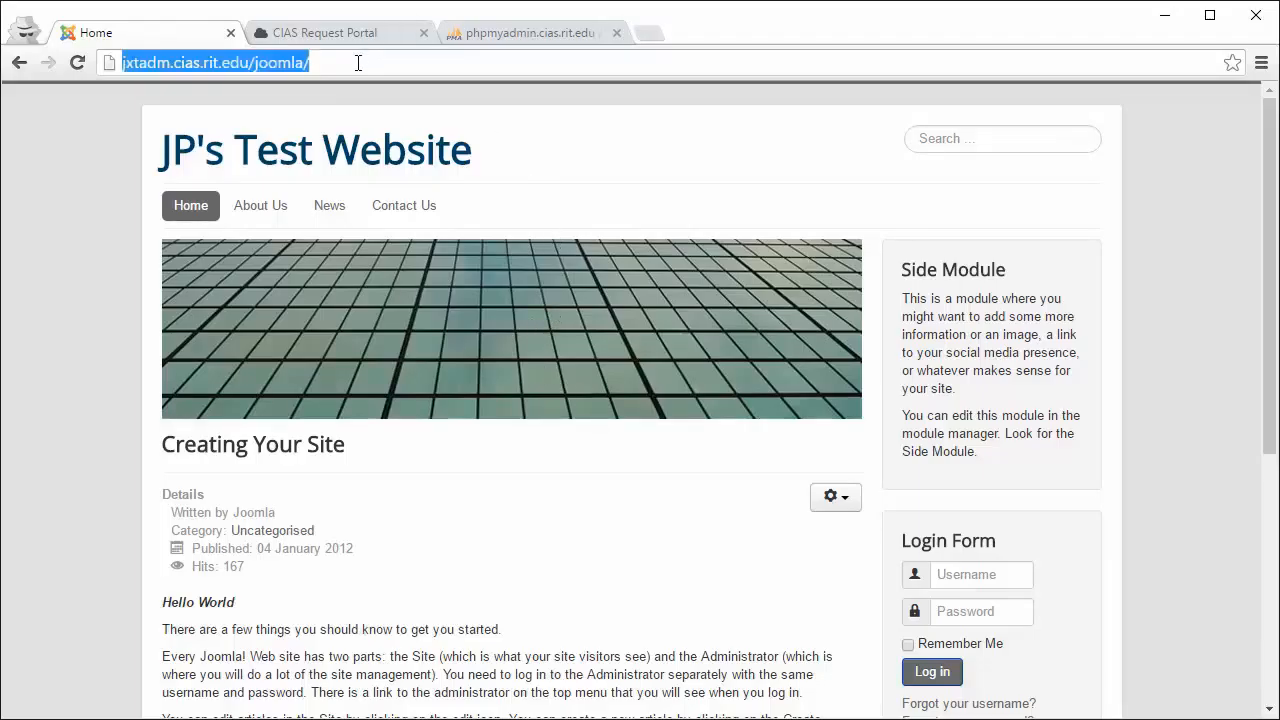
pyautogui.click(358, 63)
pyautogui.write('a')
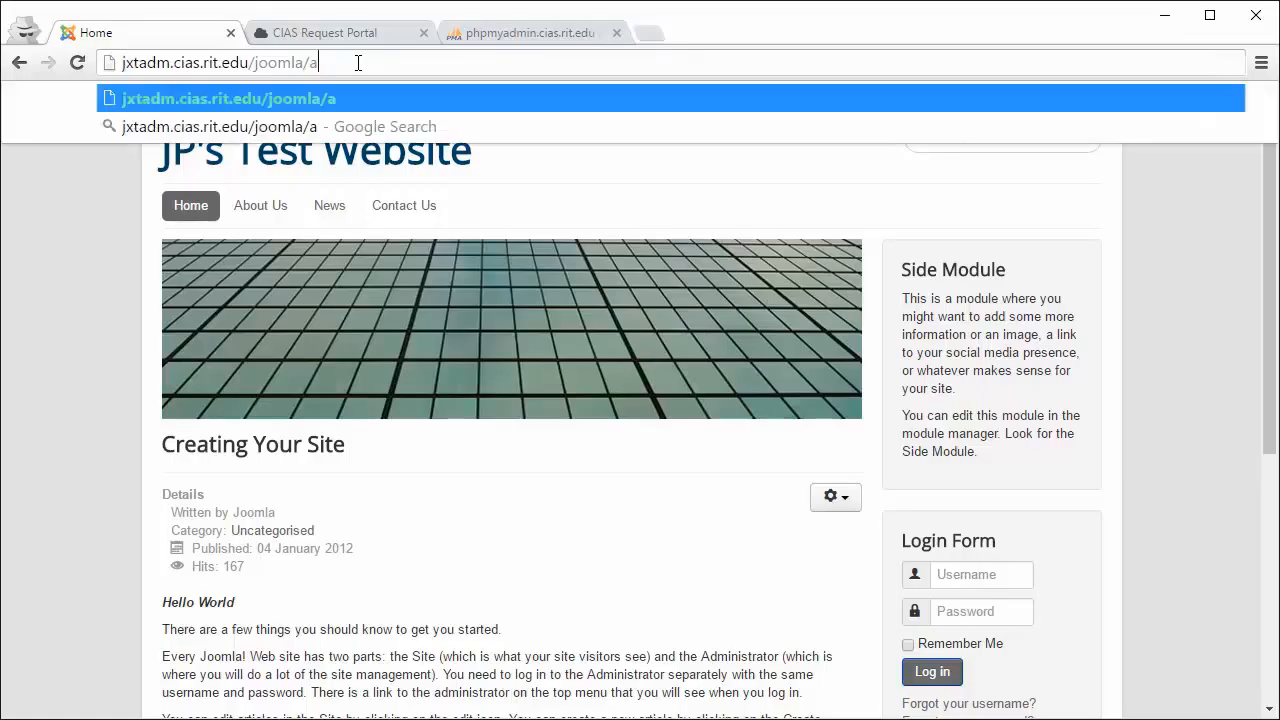
pyautogui.press('BackSpace')
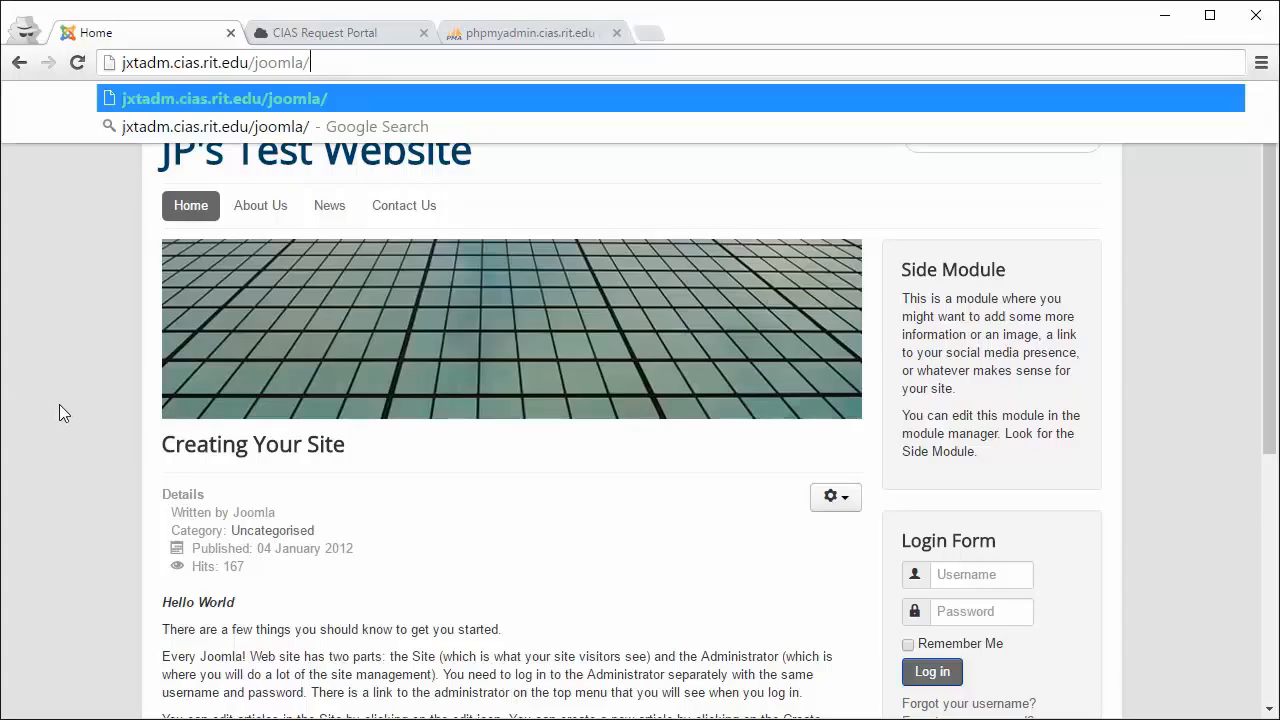
pyautogui.press('Return')
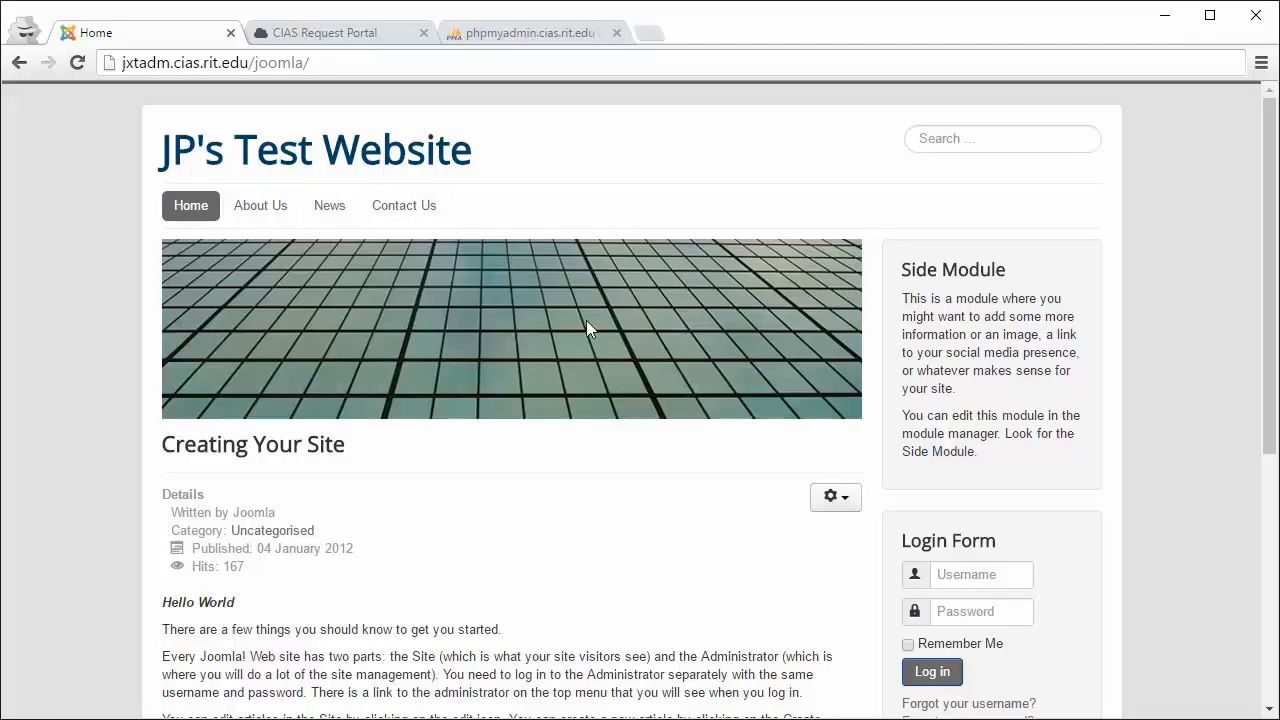
pyautogui.scroll(-1, 580, 362)
pyautogui.scroll(-1, 584, 370)
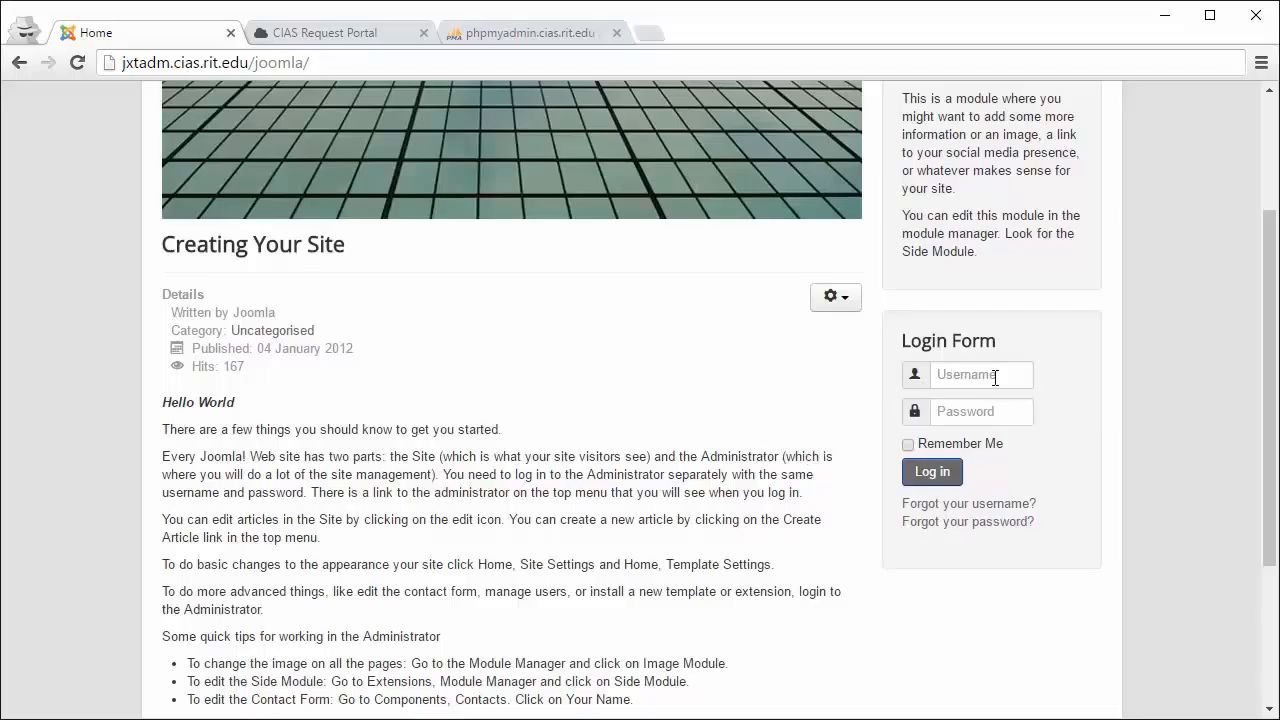
# Step: Try the login form fields and select the Creating Your Site article's opening paragraphs
pyautogui.click(958, 374)
pyautogui.click(960, 411)
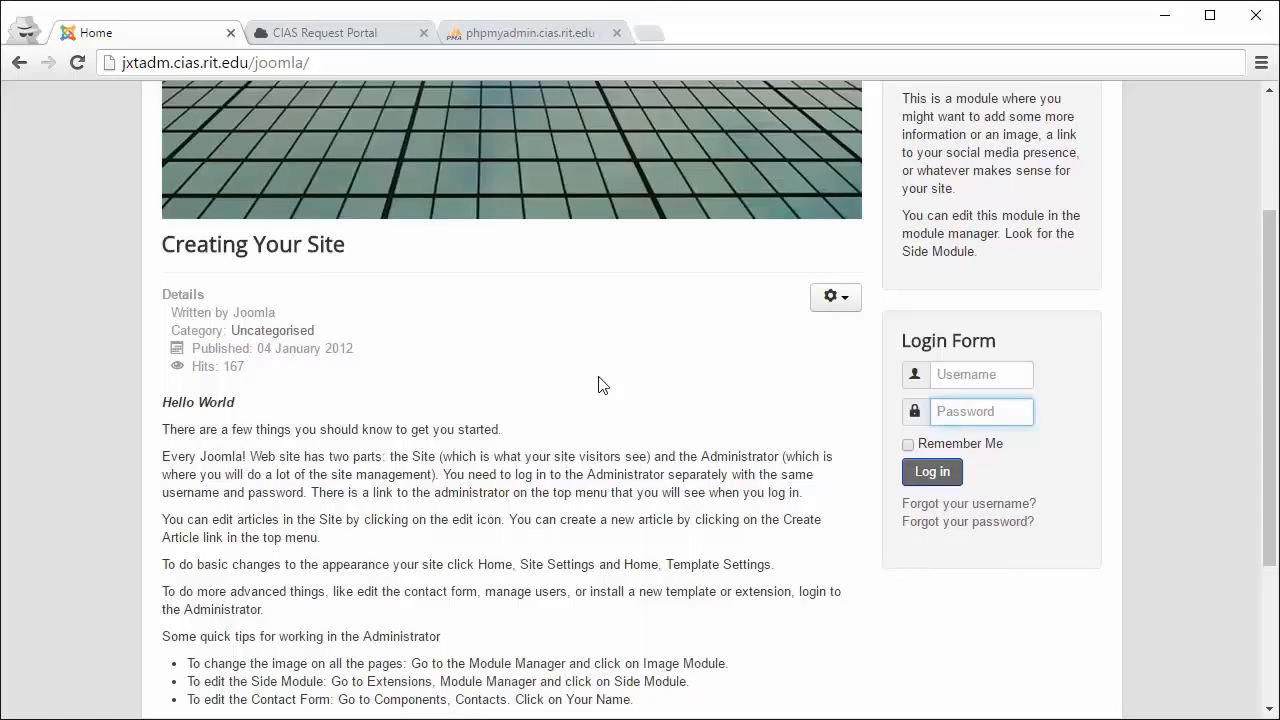
pyautogui.scroll(3, 597, 385)
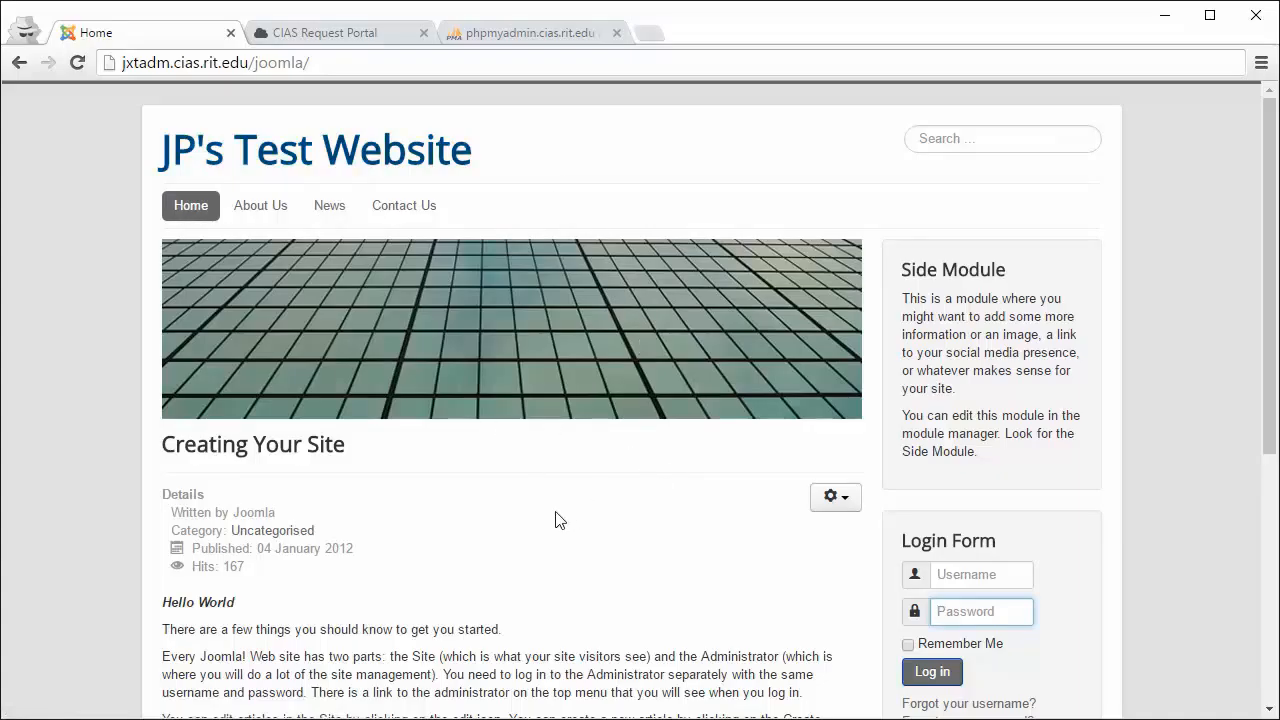
pyautogui.scroll(-2, 559, 520)
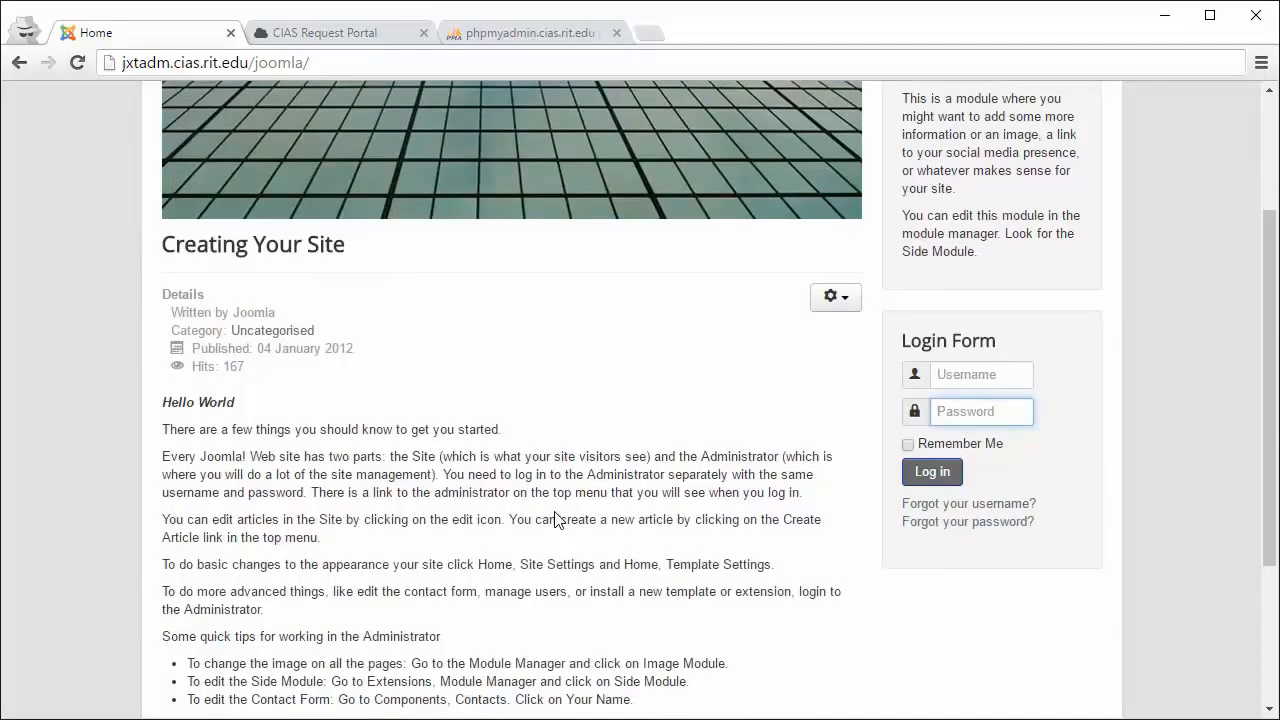
pyautogui.moveTo(465, 423); pyautogui.dragTo(565, 492)
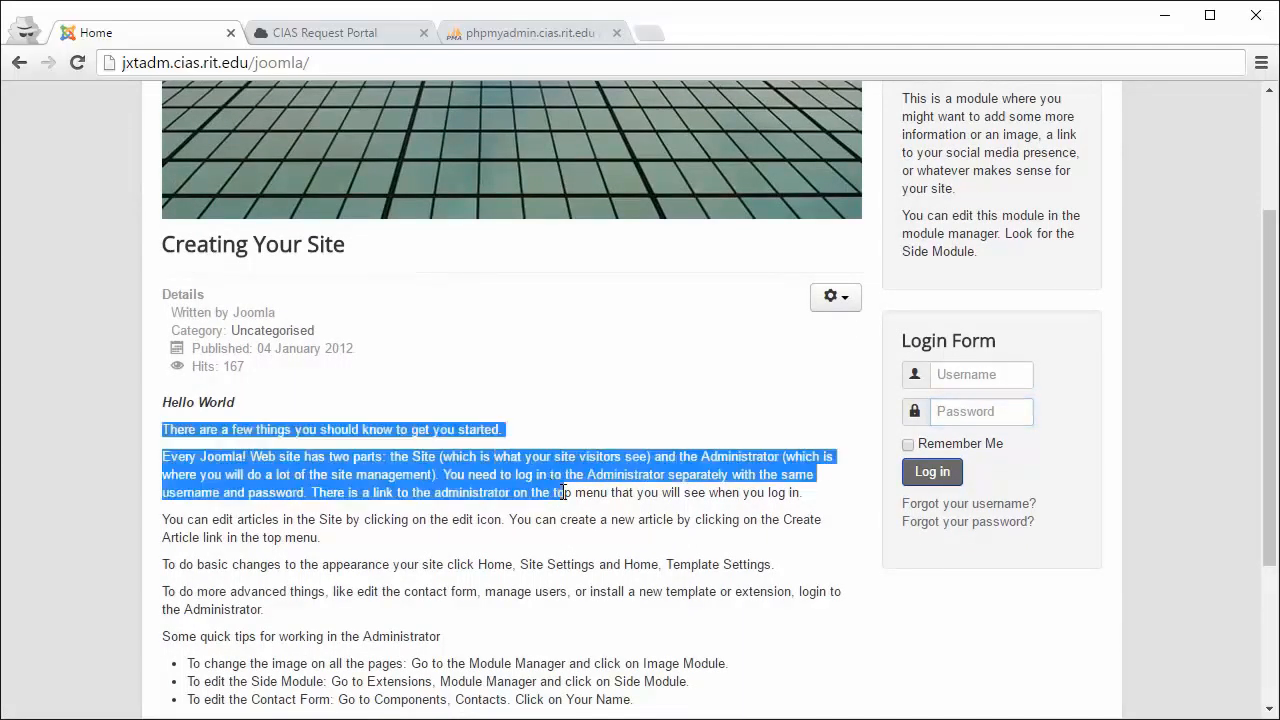
pyautogui.scroll(2, 395, 490)
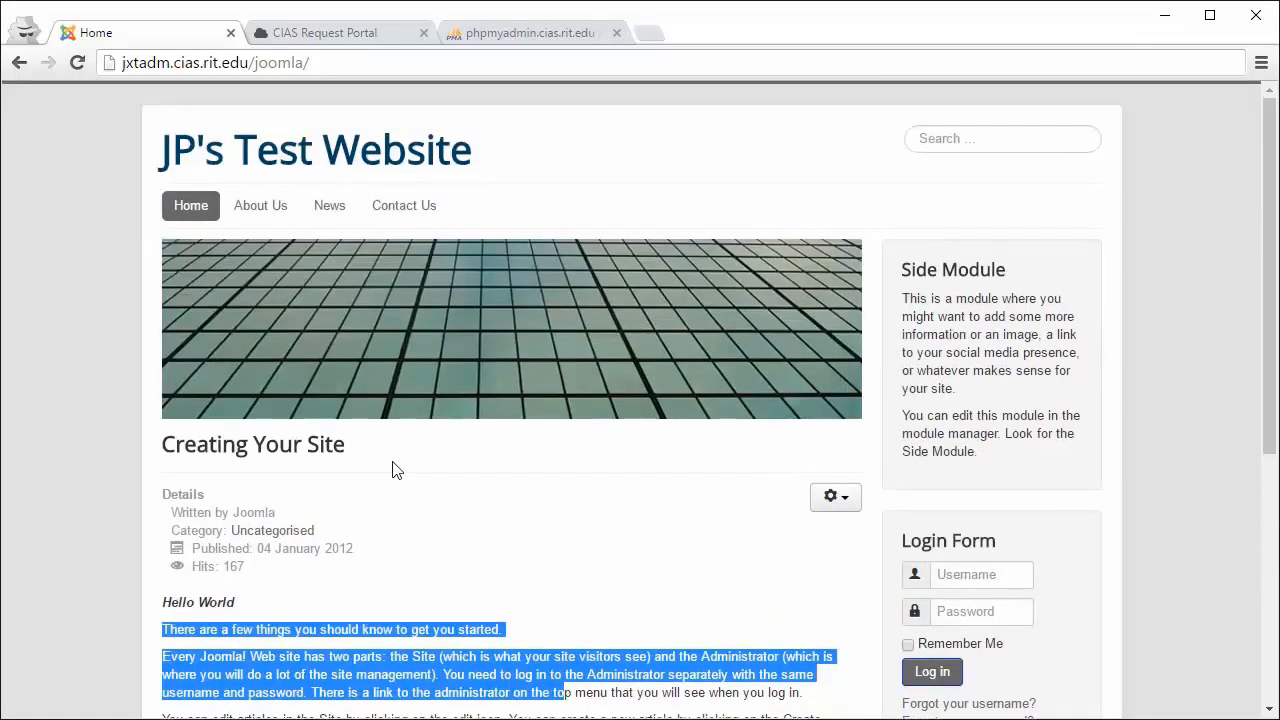
pyautogui.scroll(-1, 393, 462)
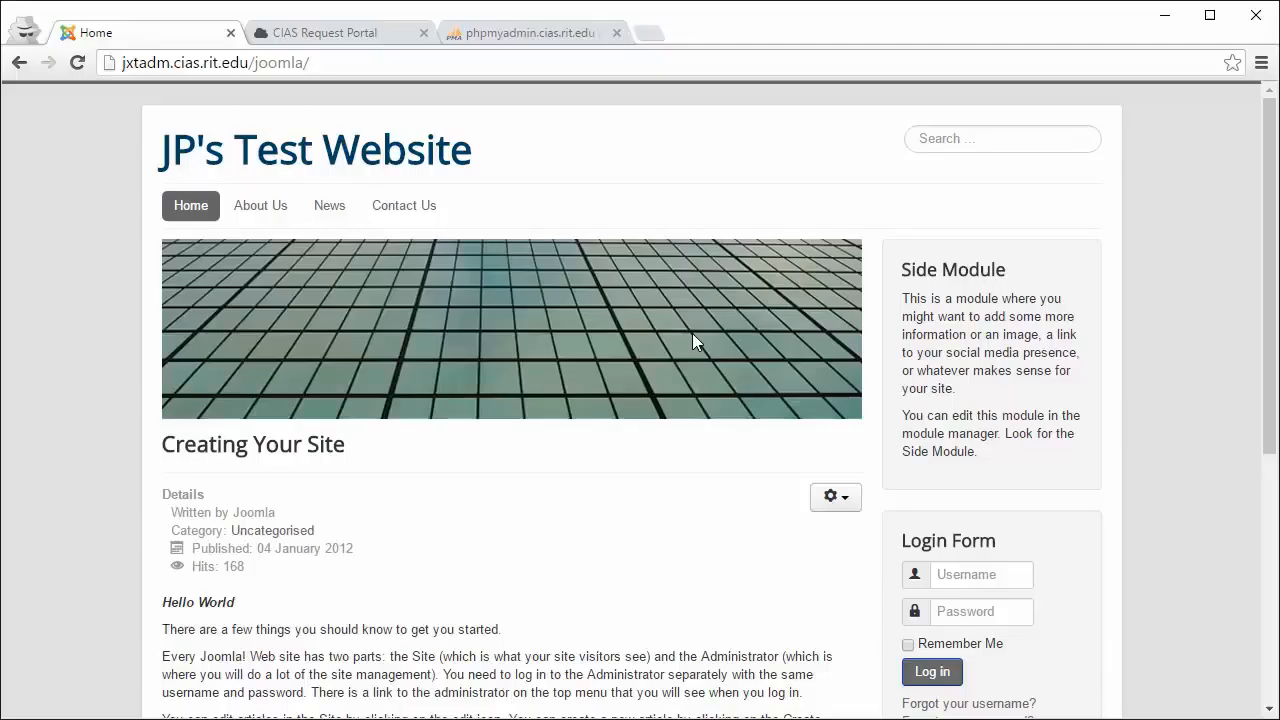
# Step: Copy the site address into a new incognito tab and load its /administrator page
pyautogui.rightClick(270, 70)
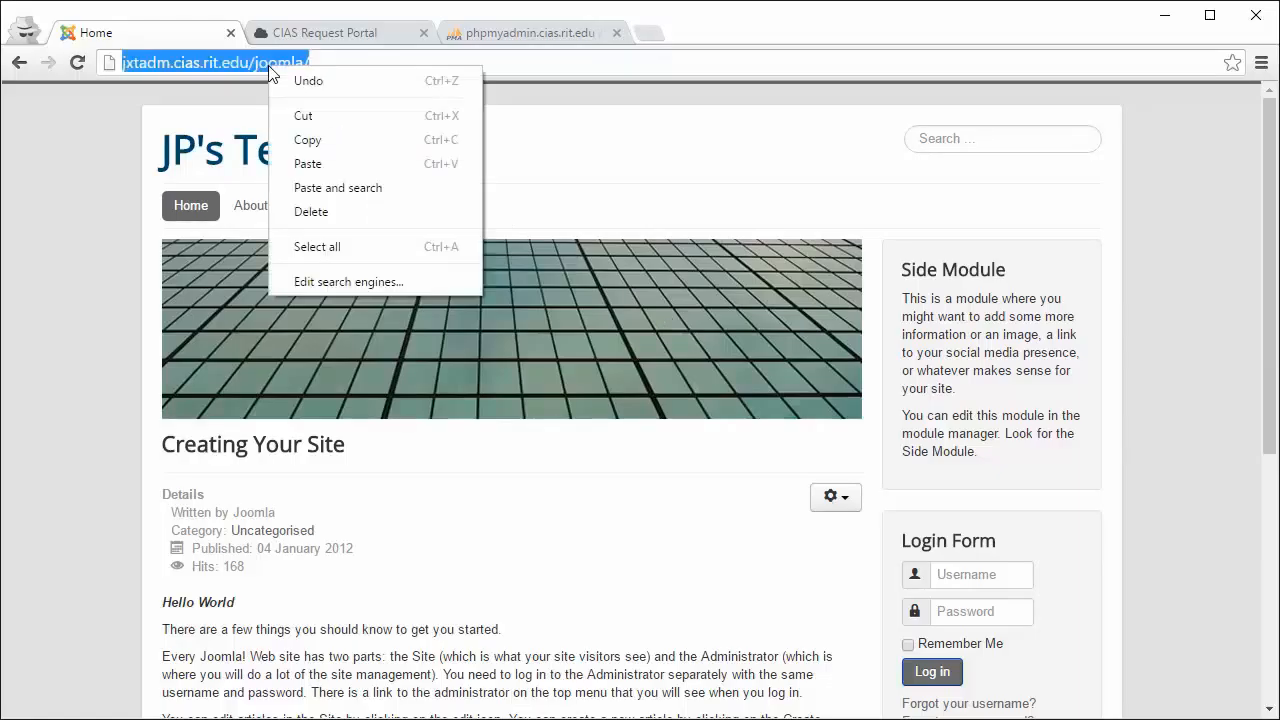
pyautogui.click(316, 133)
pyautogui.click(650, 35)
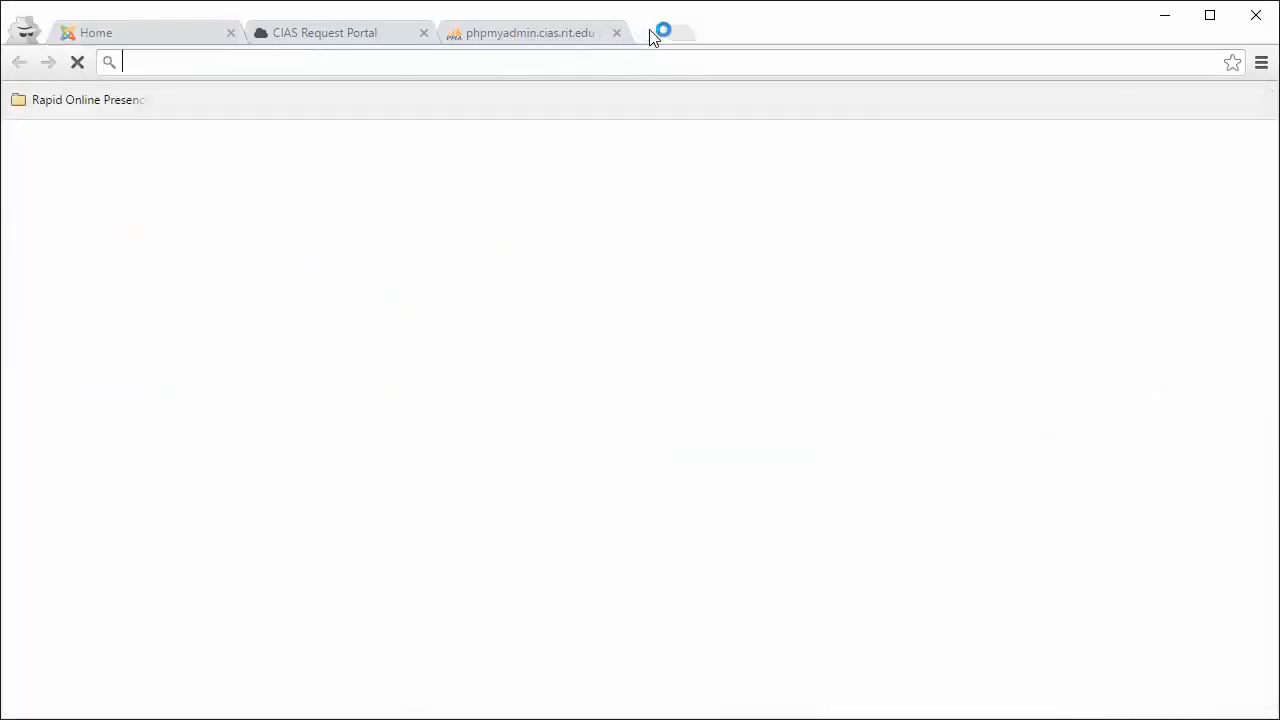
pyautogui.rightClick(235, 61)
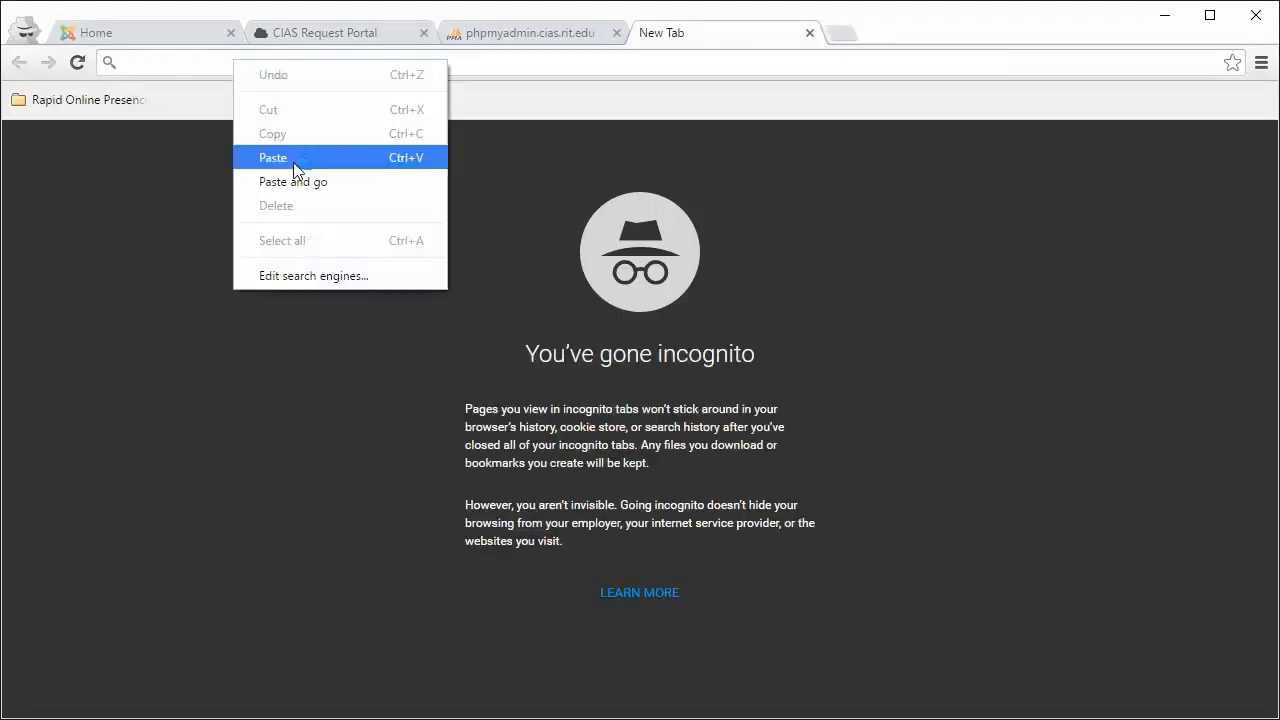
pyautogui.click(293, 162)
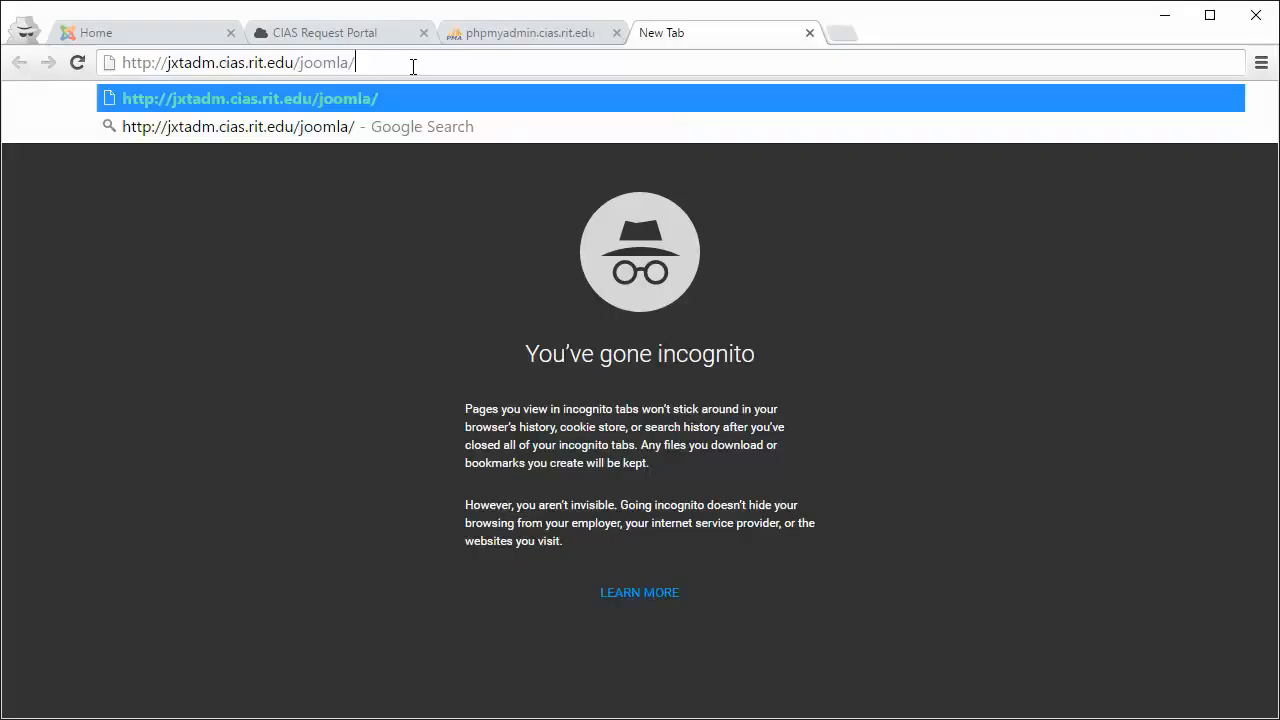
pyautogui.write('admin')
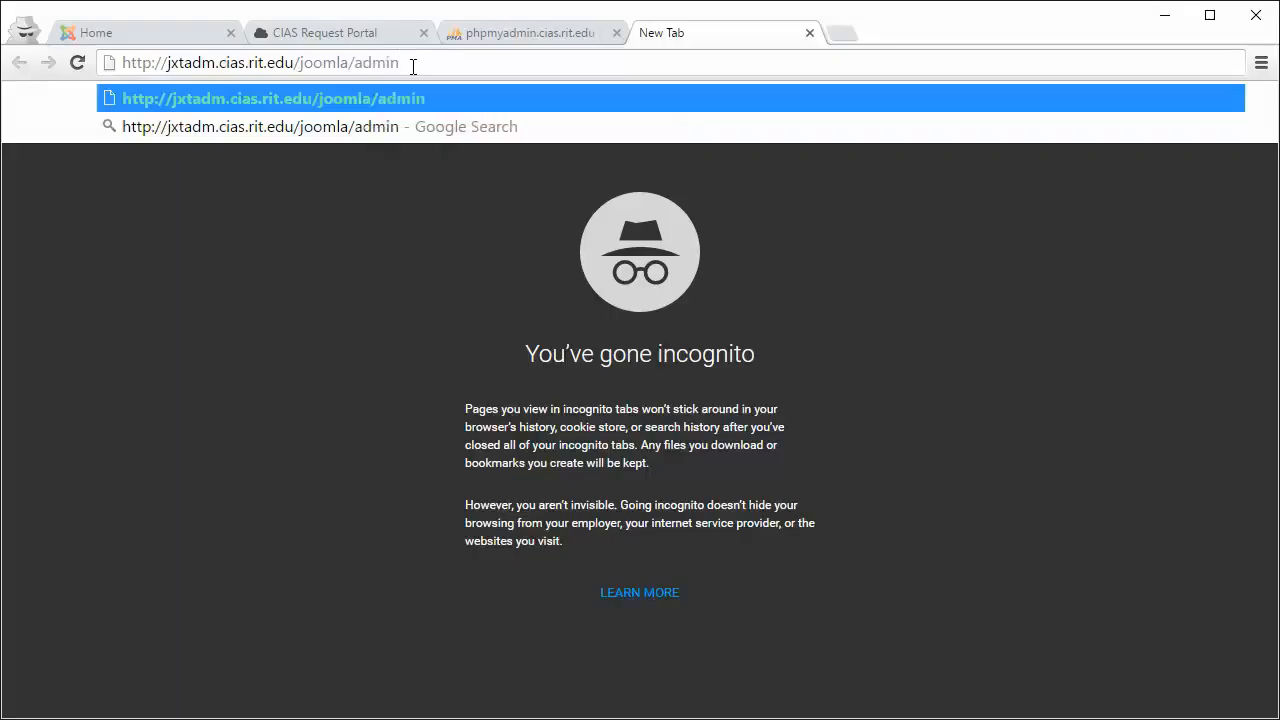
pyautogui.write('istrator')
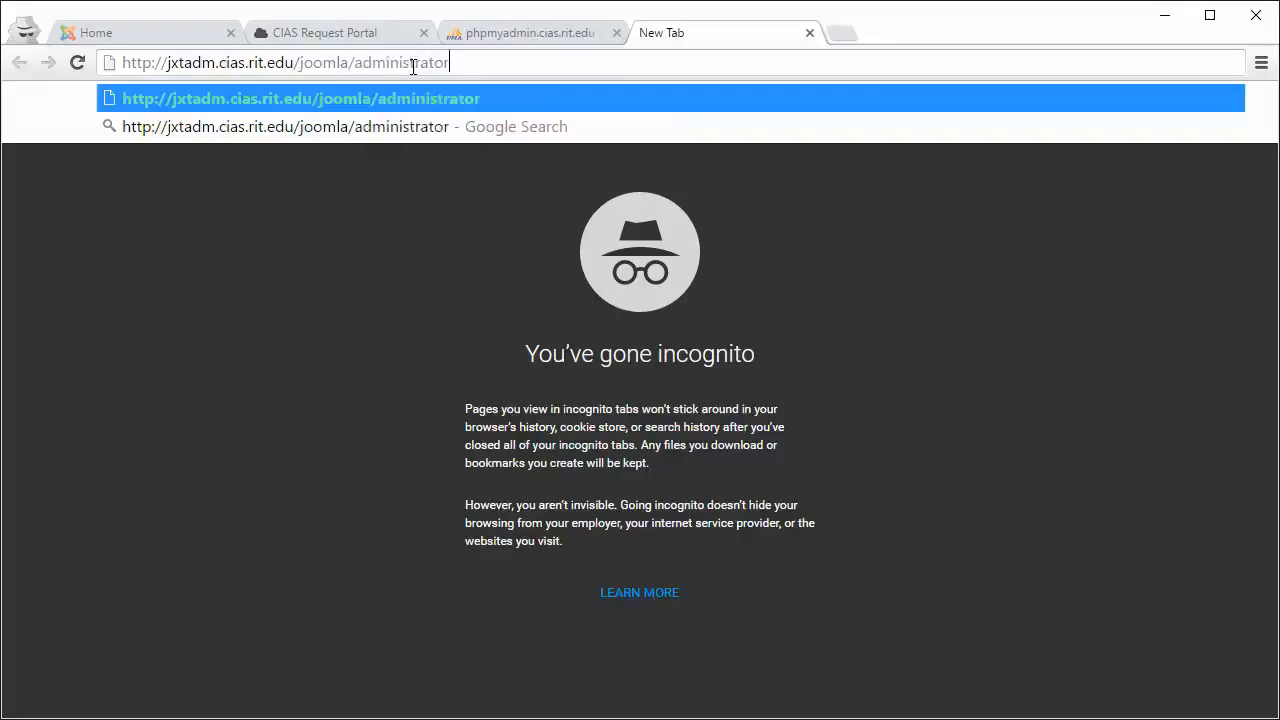
pyautogui.press('Return')
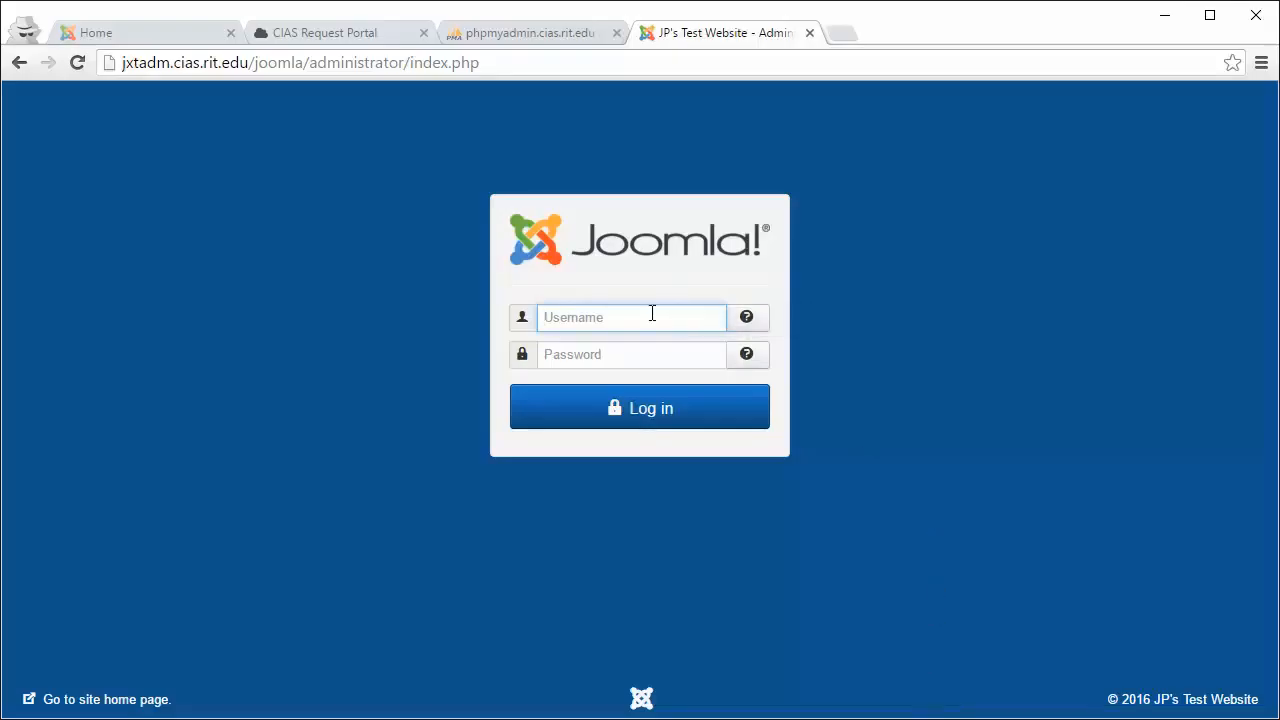
# Step: Log in to the Joomla administrator with the admin username and password
pyautogui.write('jxtadm')
pyautogui.press('Tab')
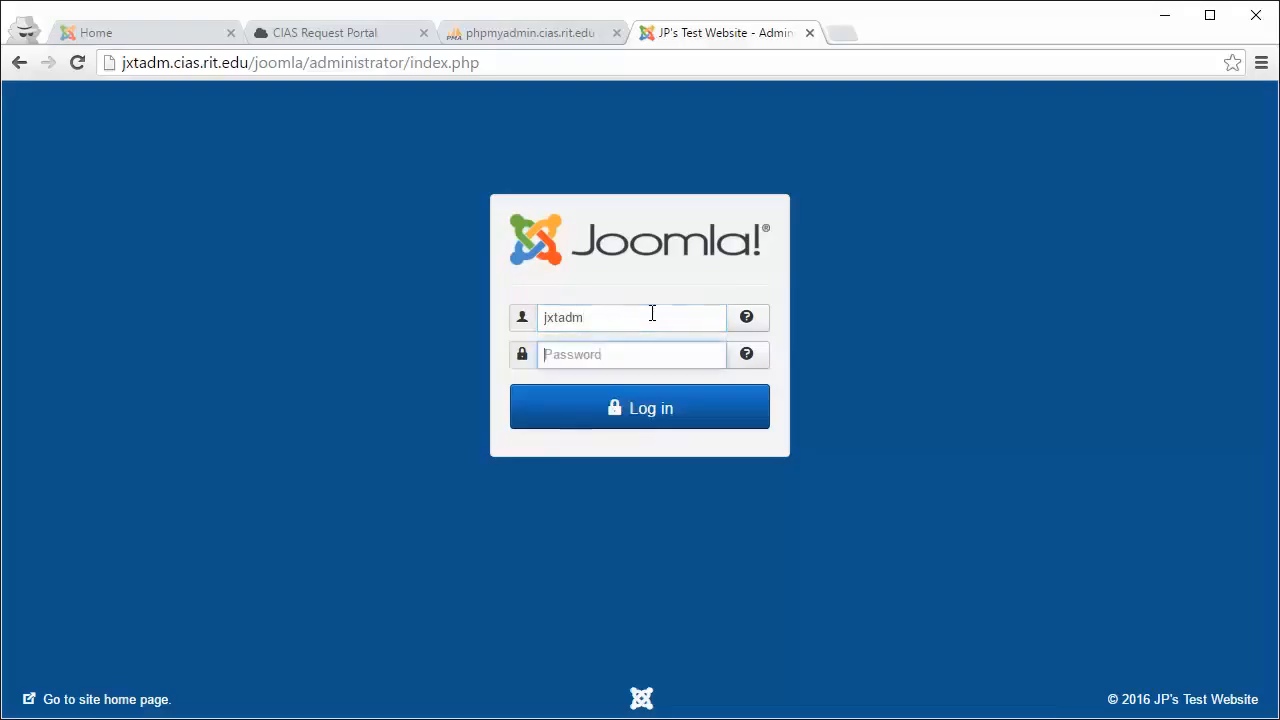
pyautogui.write('••')
pyautogui.press('BackSpace')
pyautogui.press('BackSpace')
pyautogui.press('BackSpace')
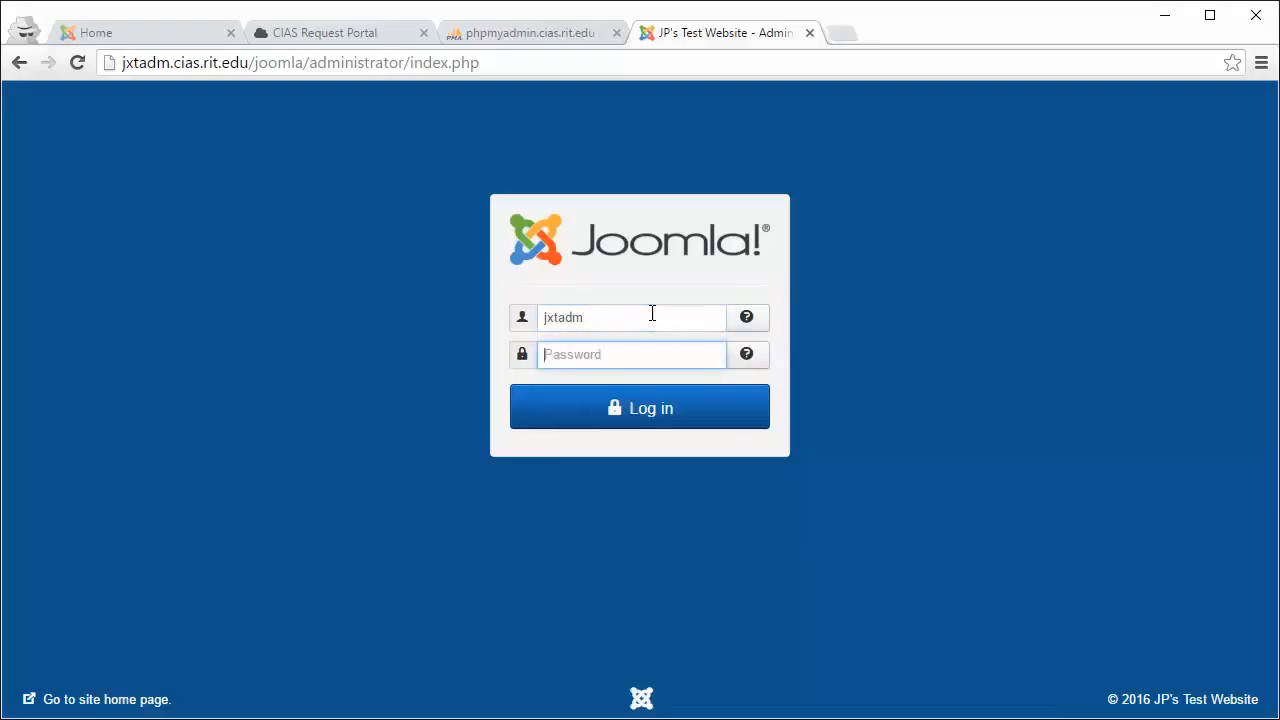
pyautogui.write('•••')
pyautogui.press('Return')
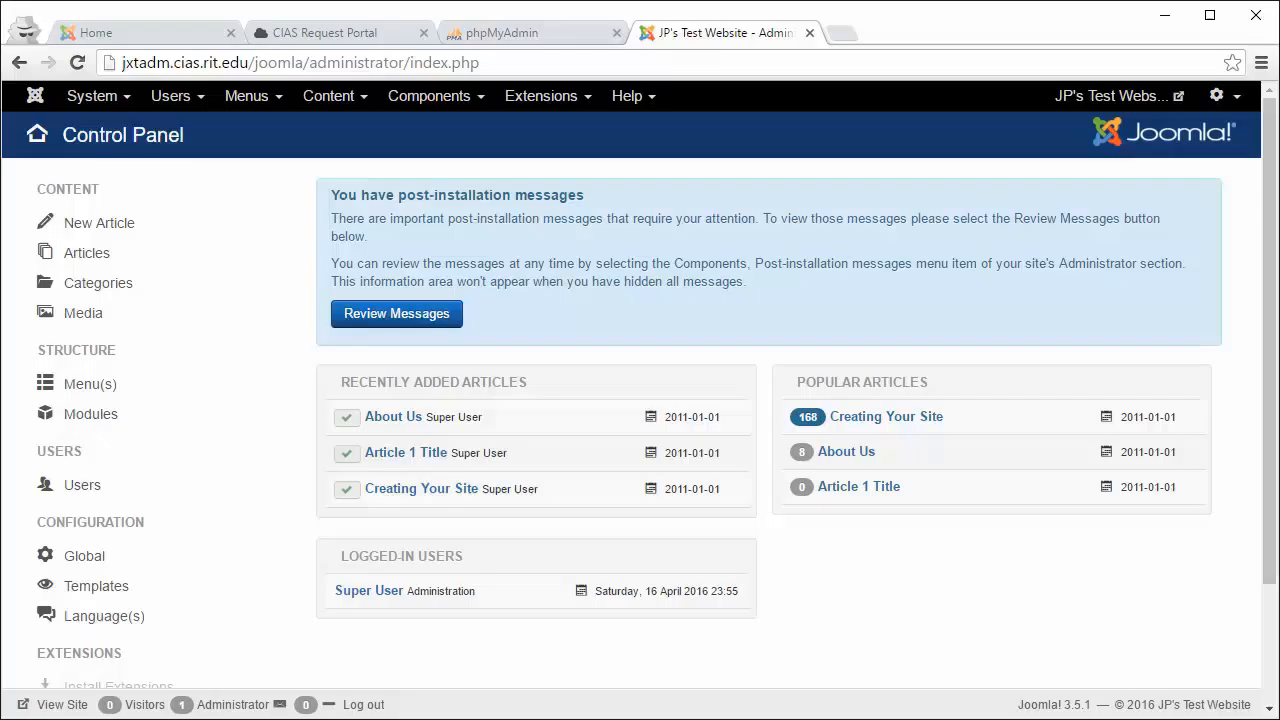
pyautogui.click(89, 101)
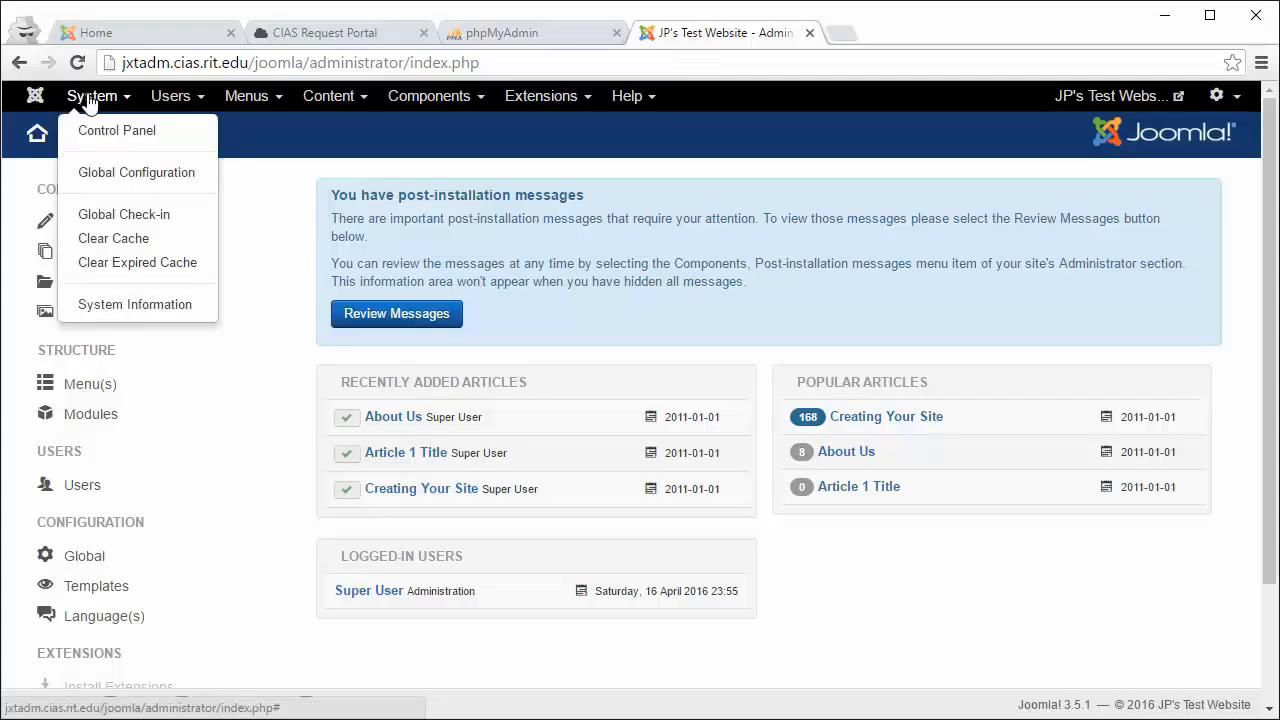
pyautogui.click(98, 175)
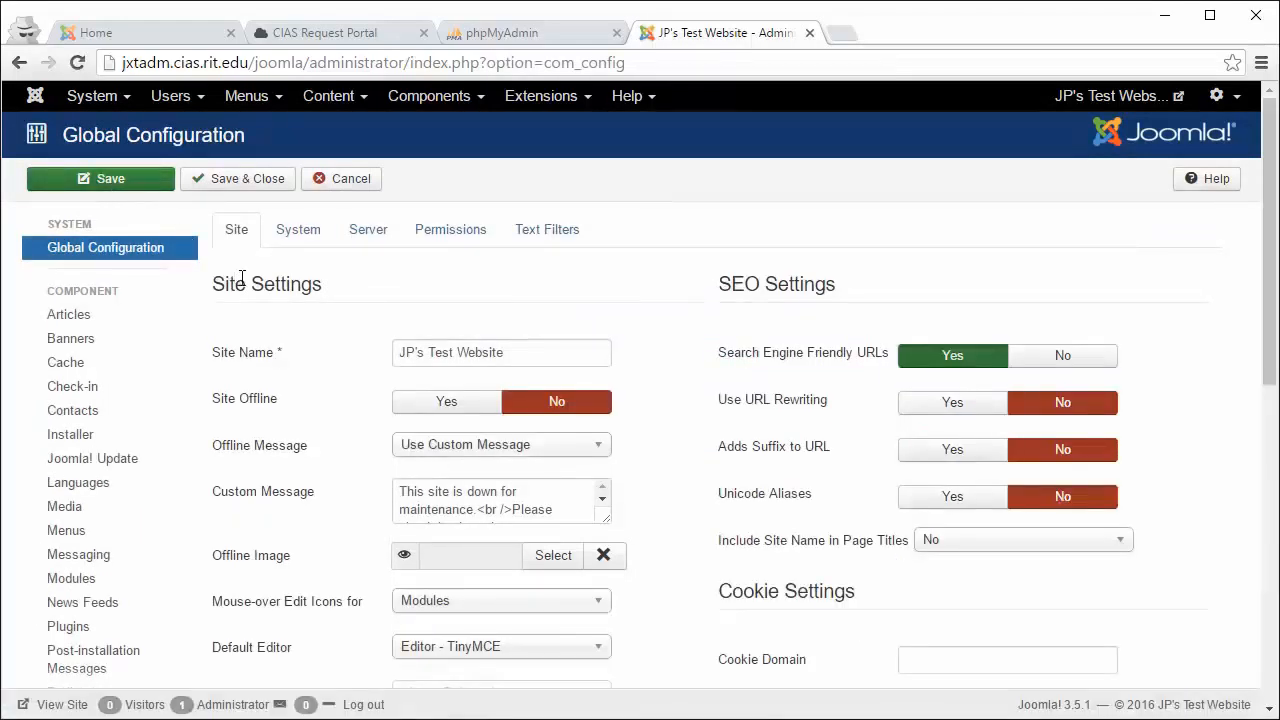
pyautogui.moveTo(497, 360); pyautogui.dragTo(397, 356)
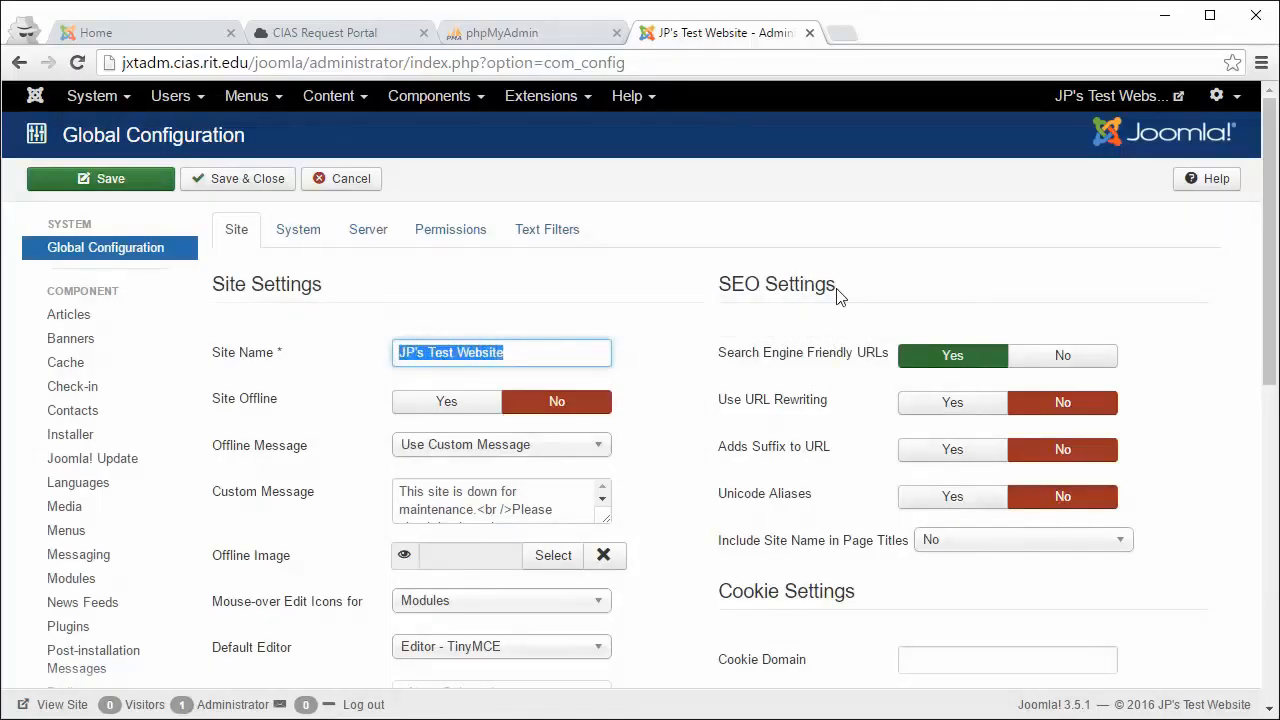
pyautogui.scroll(-5, 797, 308)
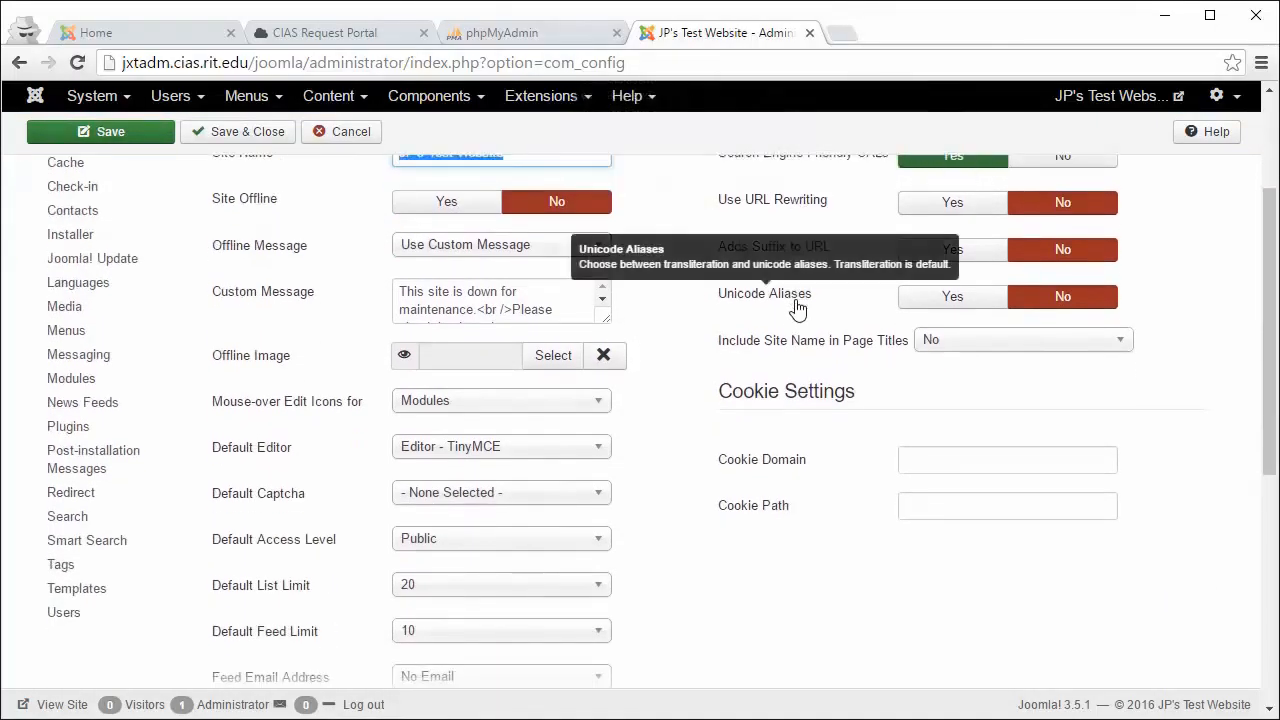
pyautogui.scroll(5, 797, 308)
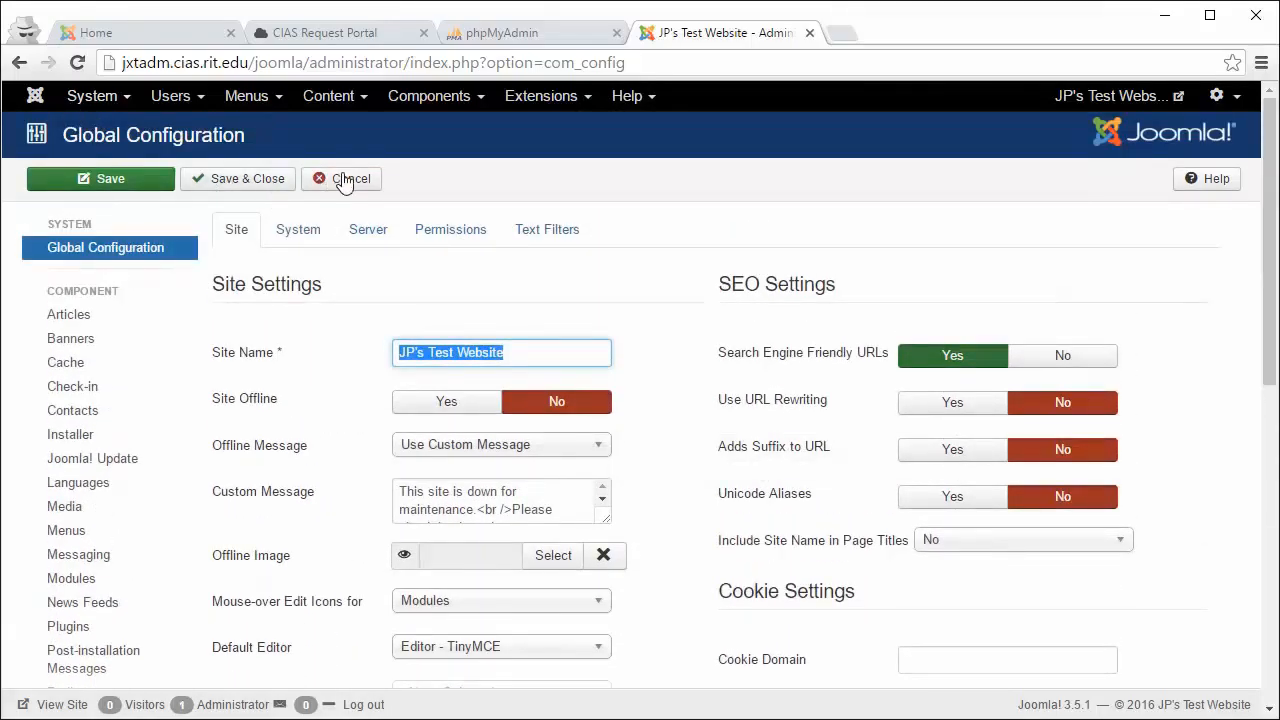
pyautogui.click(352, 182)
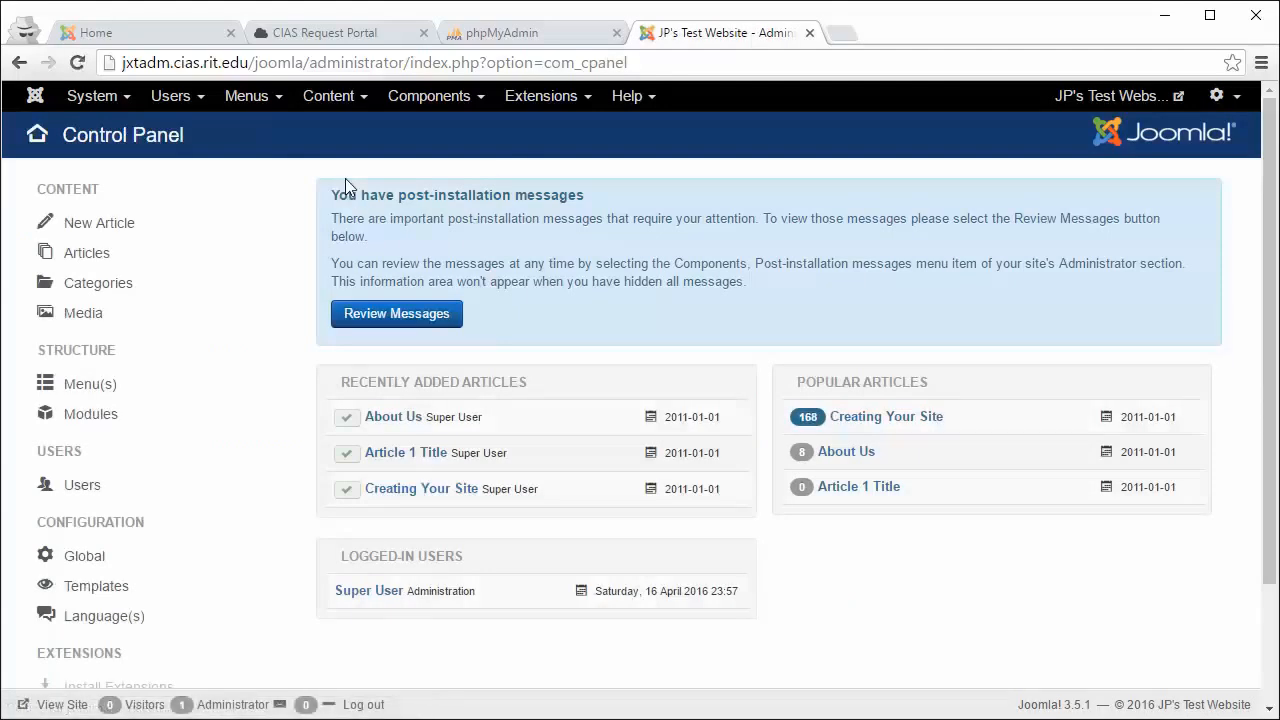
# Step: Go to Users > Manage and open the Super User account for editing
pyautogui.click(170, 100)
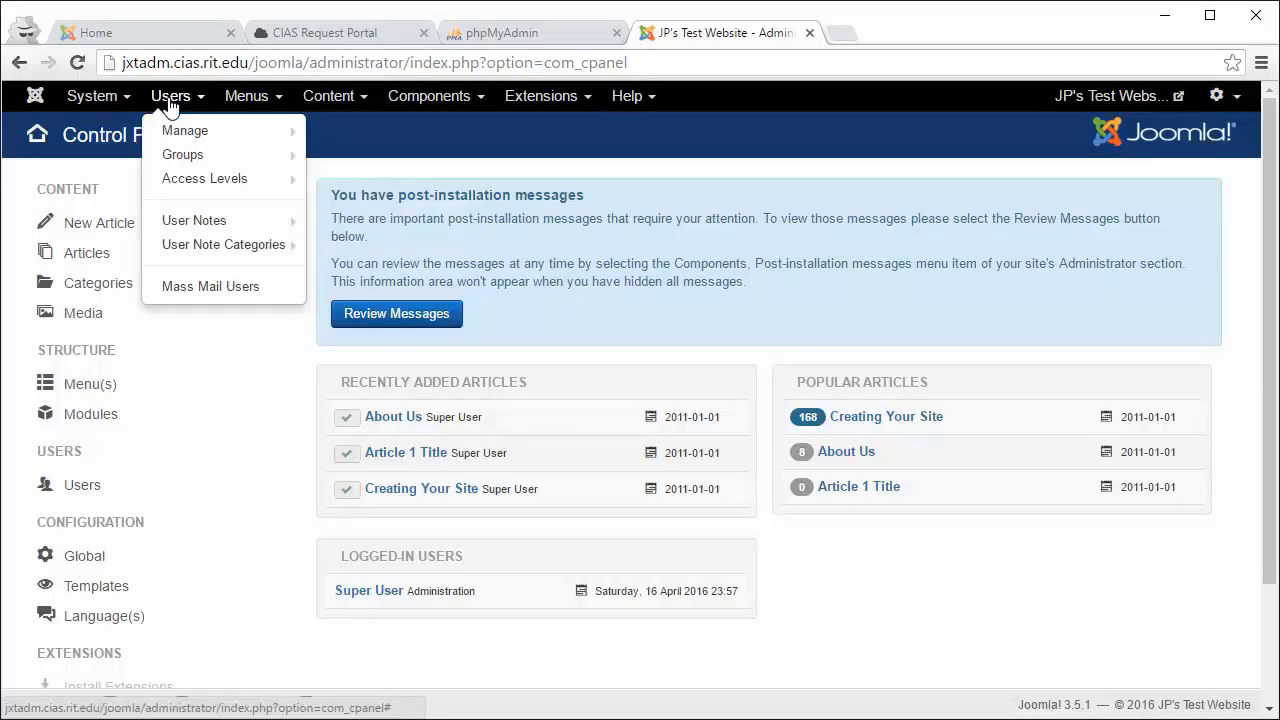
pyautogui.moveTo(183, 122)
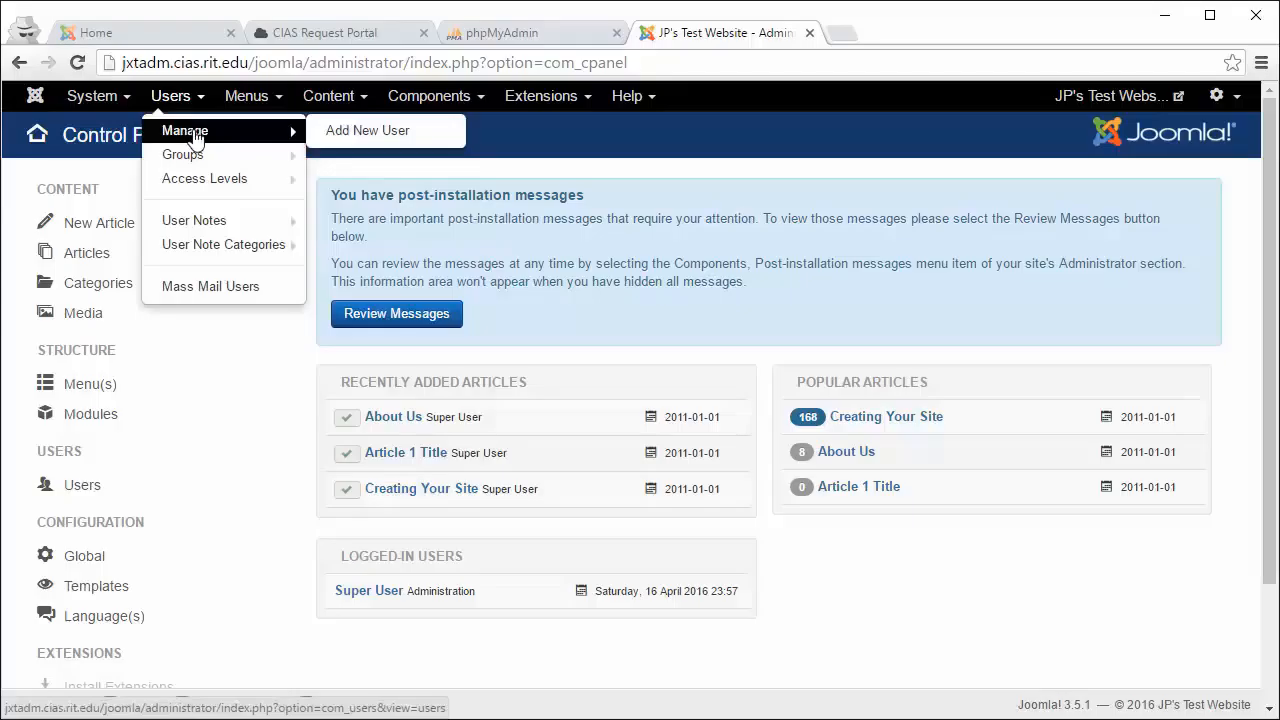
pyautogui.click(195, 137)
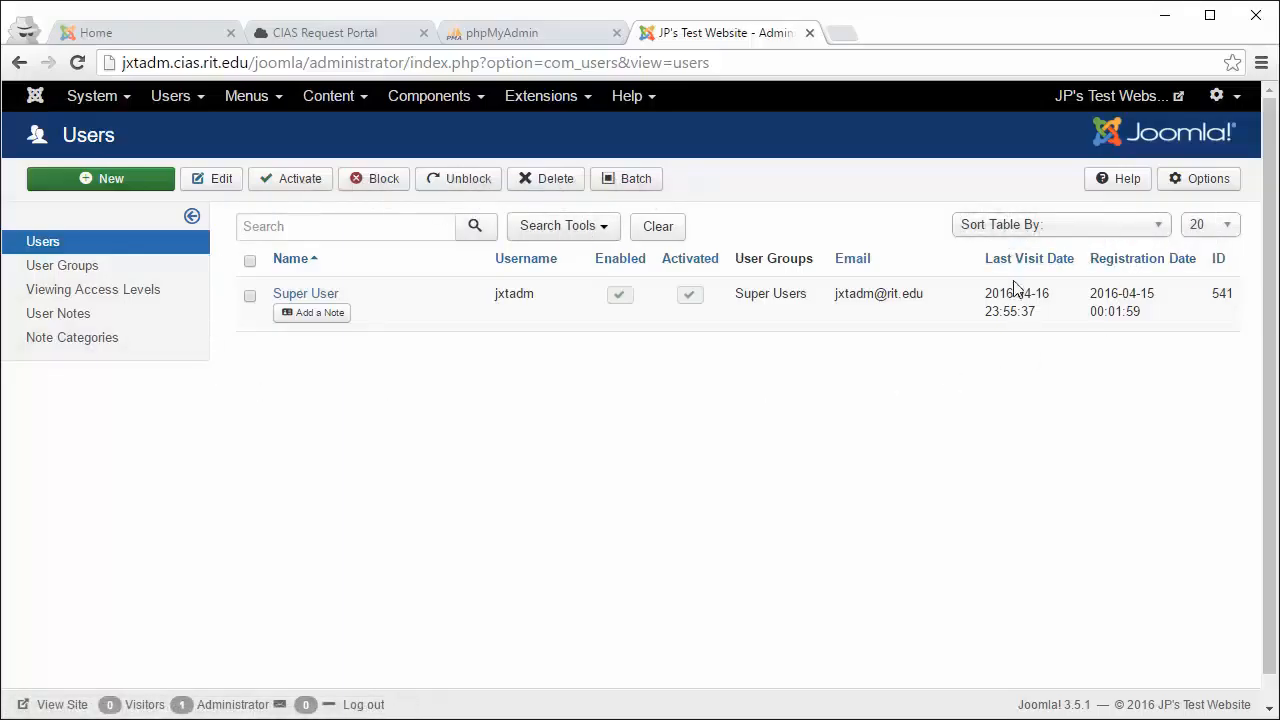
pyautogui.click(312, 296)
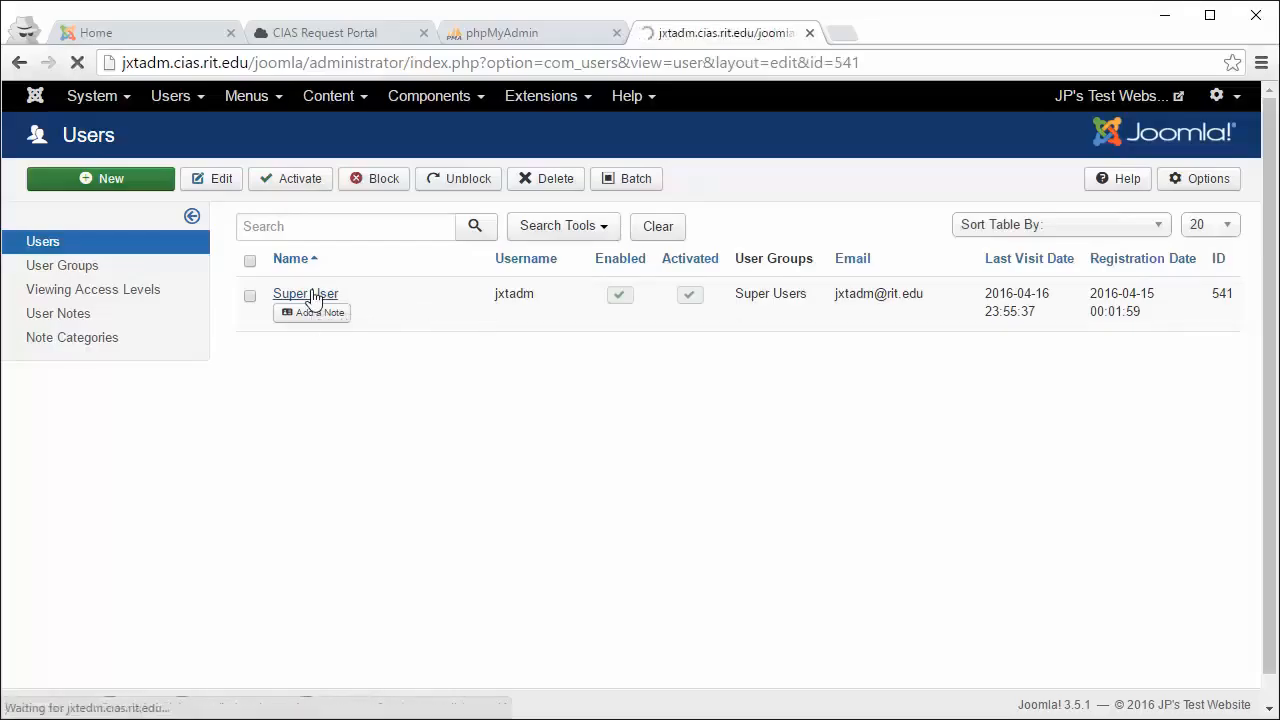
pyautogui.scroll(-1, 295, 300)
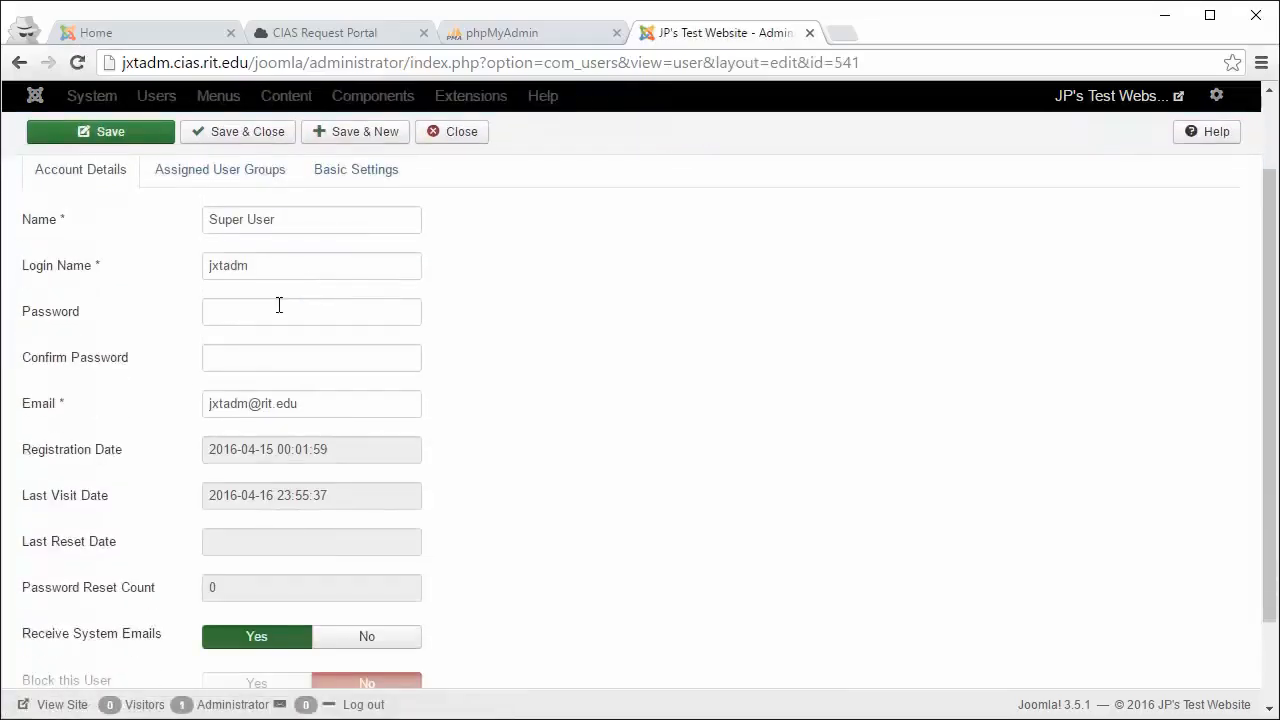
pyautogui.click(270, 362)
pyautogui.scroll(-1, 270, 345)
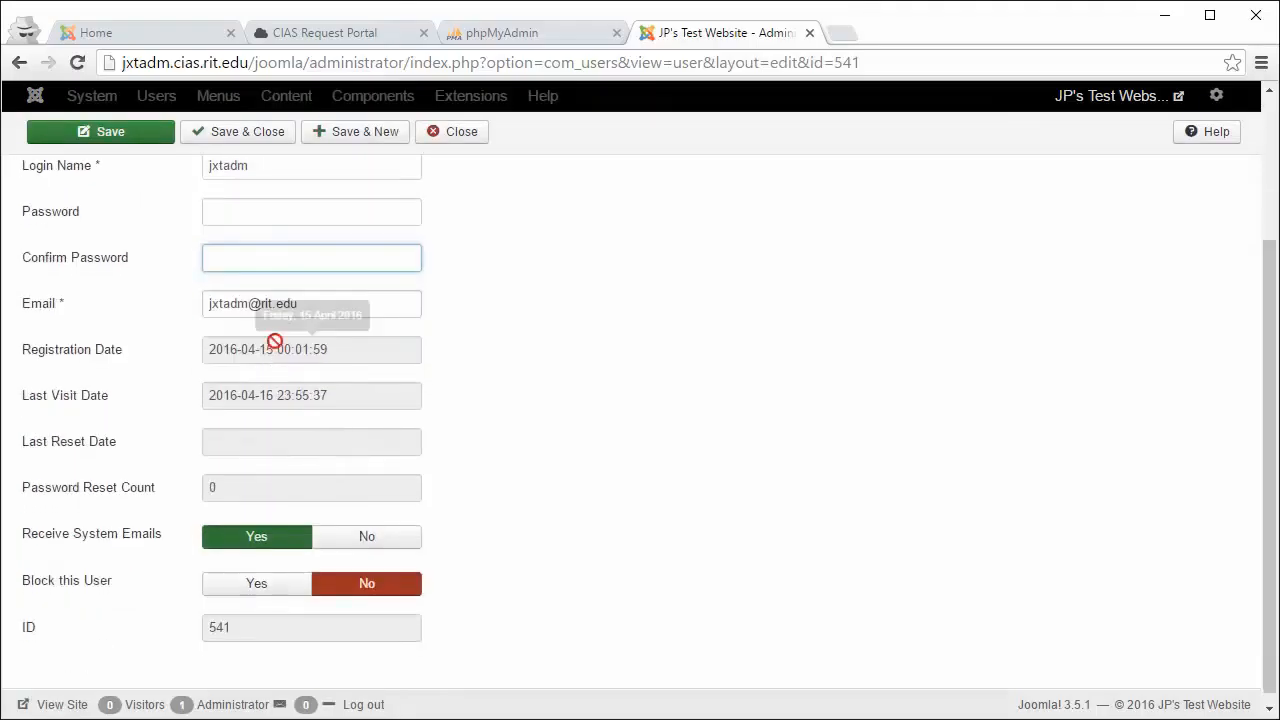
pyautogui.click(276, 312)
pyautogui.scroll(2, 277, 343)
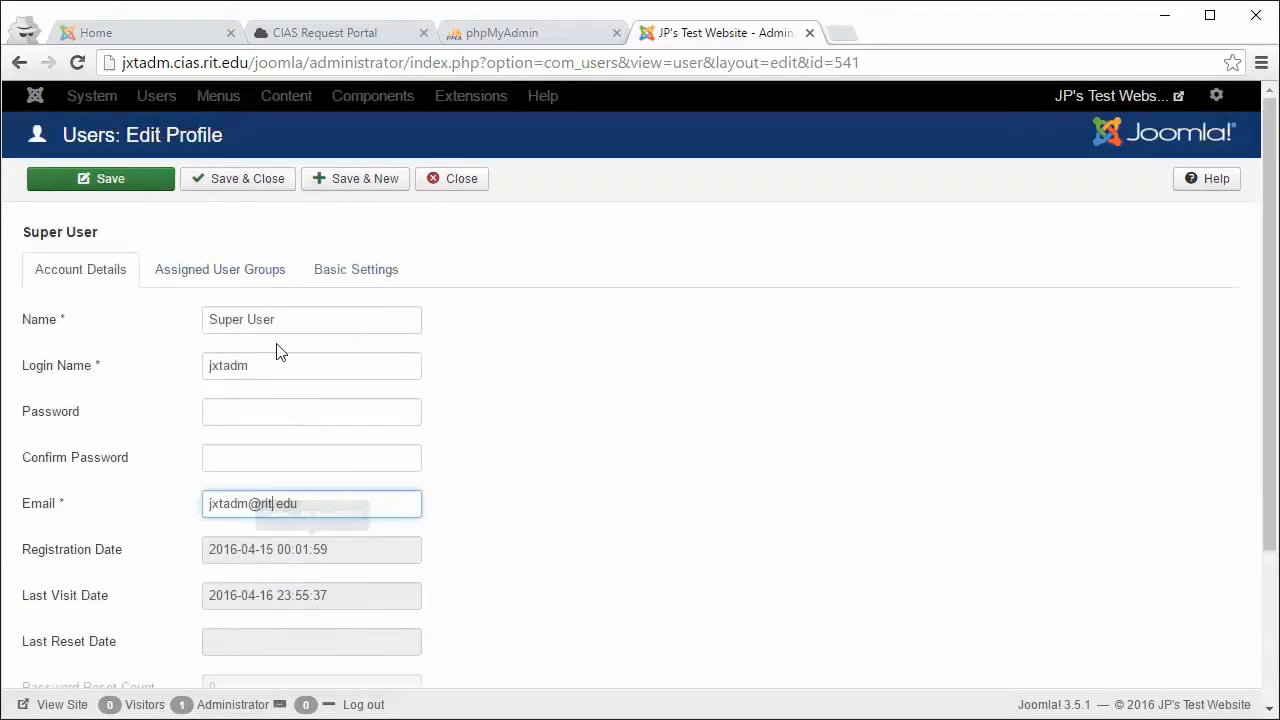
pyautogui.click(350, 284)
pyautogui.click(285, 277)
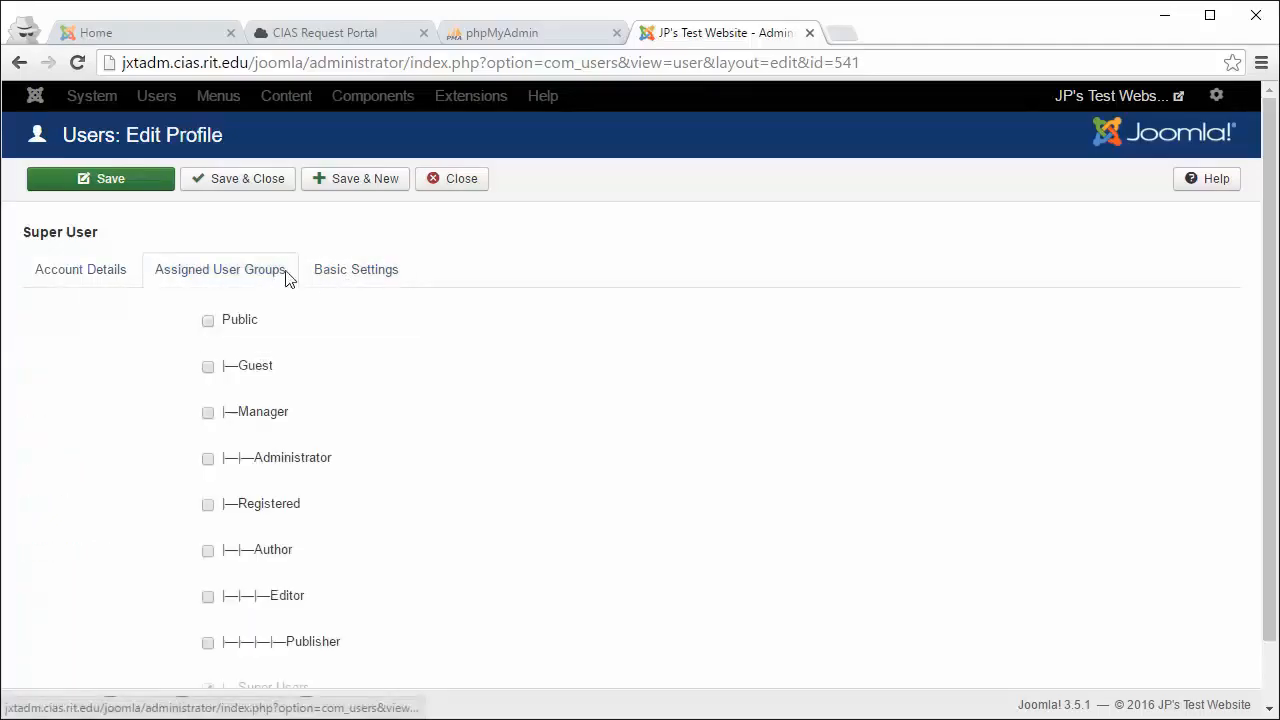
pyautogui.click(341, 282)
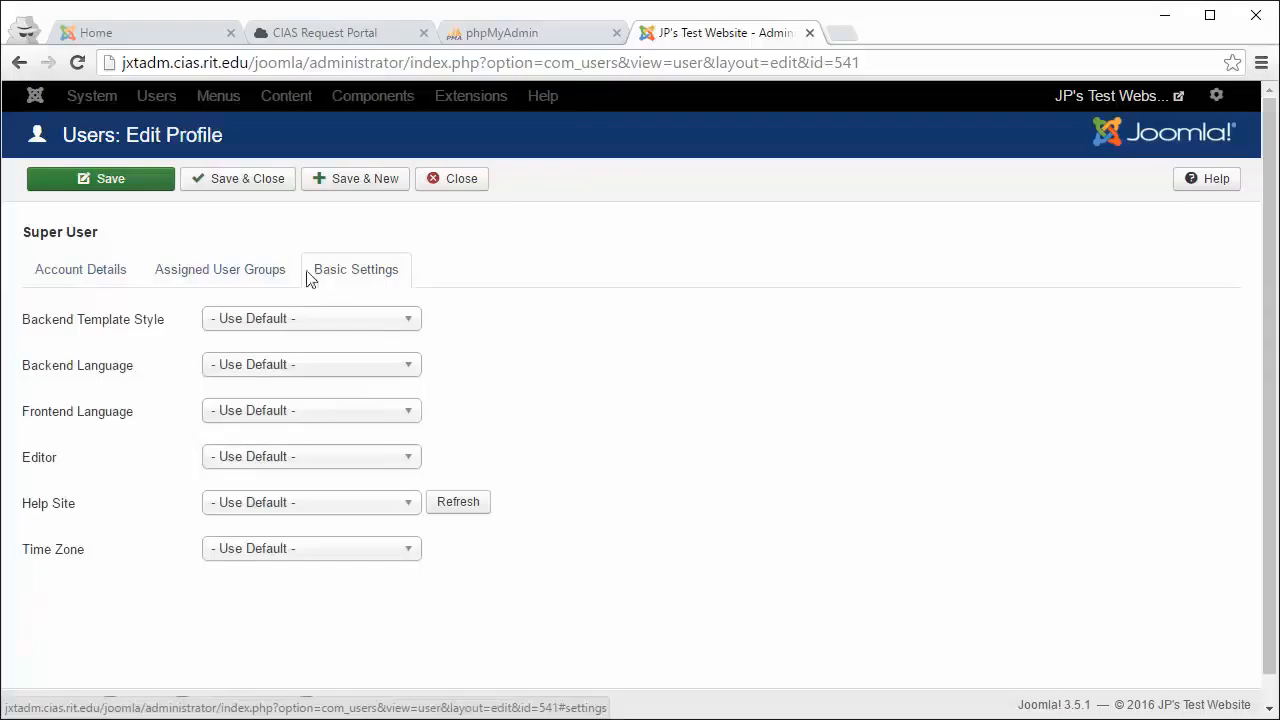
pyautogui.click(258, 277)
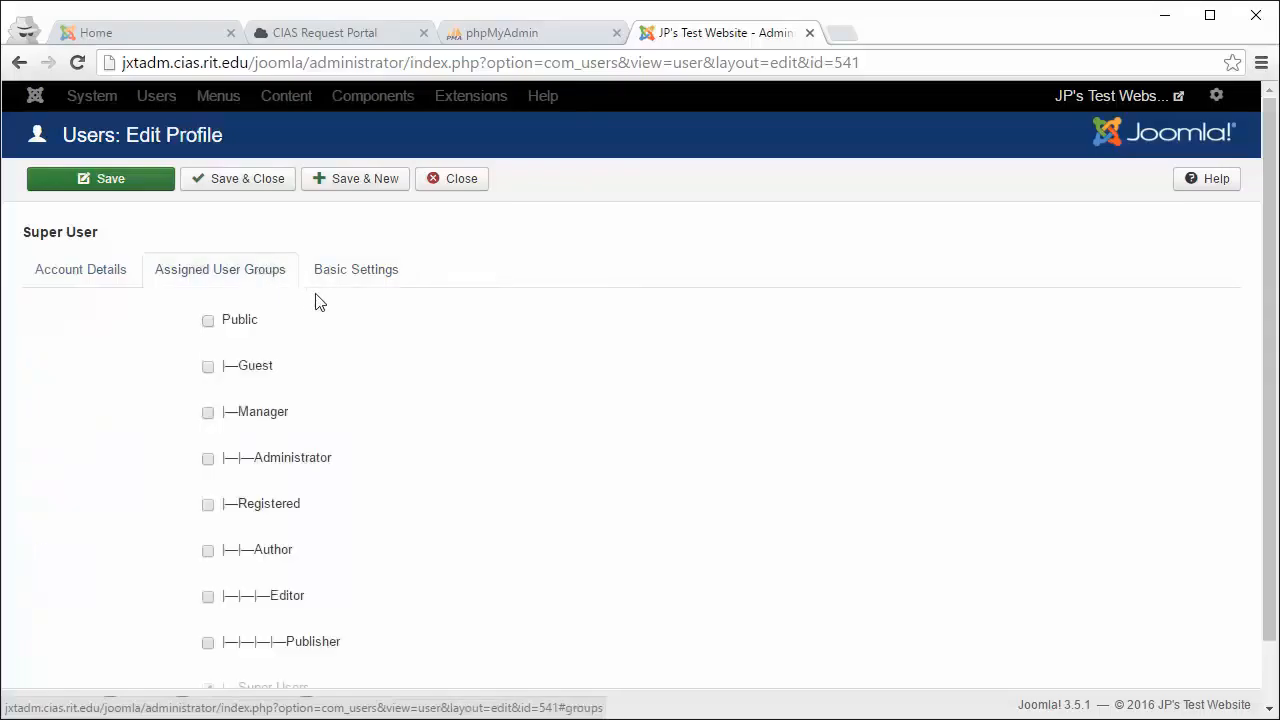
# Step: Try Registered, Author and Administrator groups in place of Super Users, then close without saving
pyautogui.scroll(-1, 323, 304)
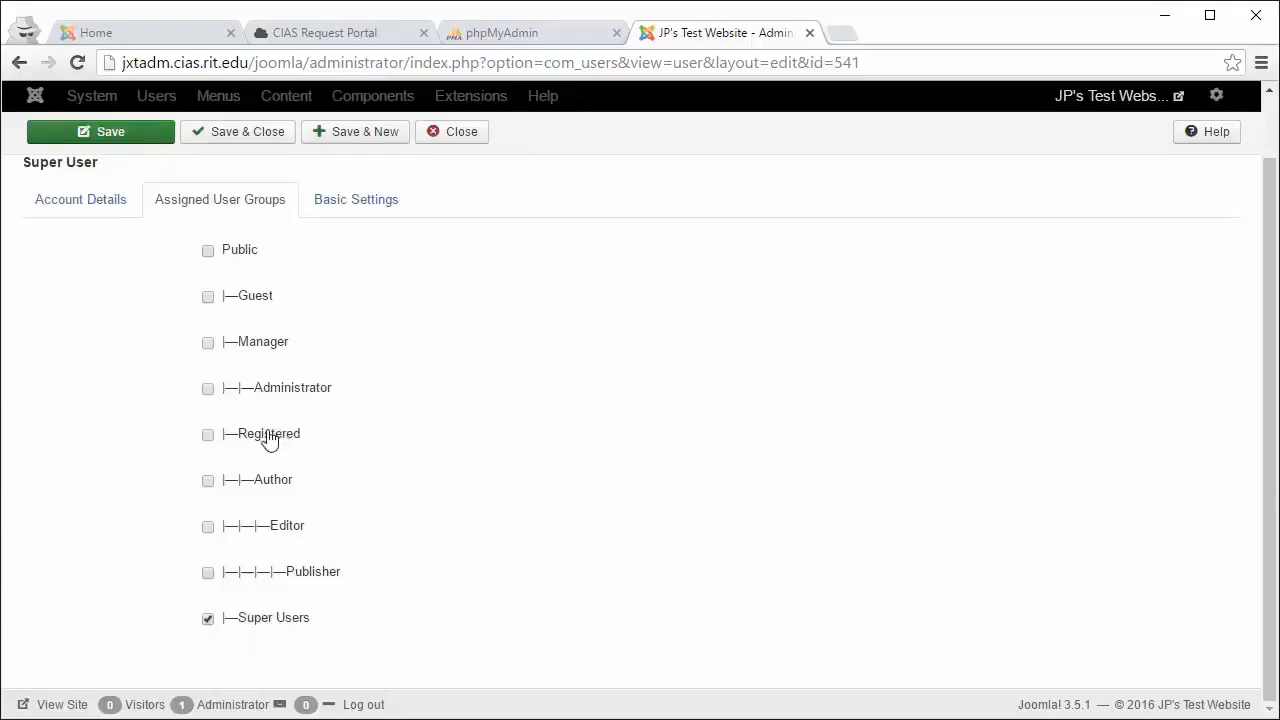
pyautogui.click(209, 437)
pyautogui.click(208, 618)
pyautogui.click(208, 482)
pyautogui.scroll(1, 242, 545)
pyautogui.scroll(-1, 242, 548)
pyautogui.click(209, 620)
pyautogui.click(208, 392)
pyautogui.click(450, 134)
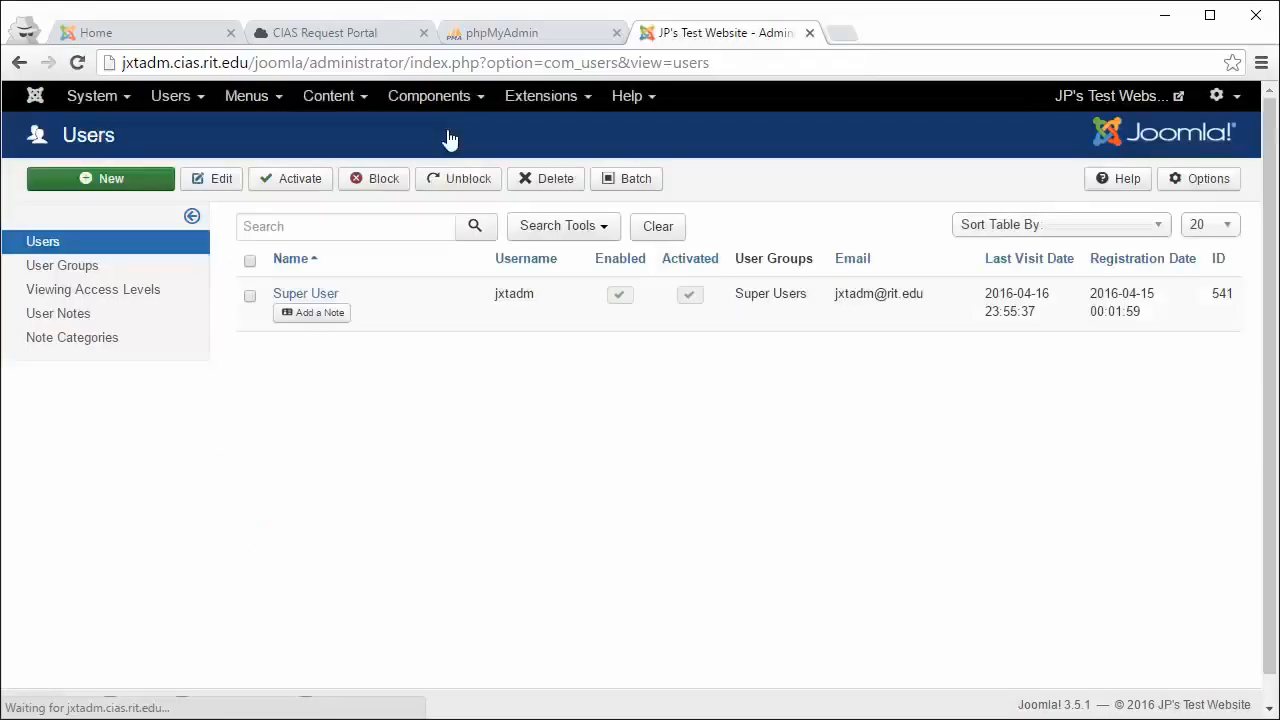
# Step: Review the Access Levels list and then the User Groups list
pyautogui.click(172, 100)
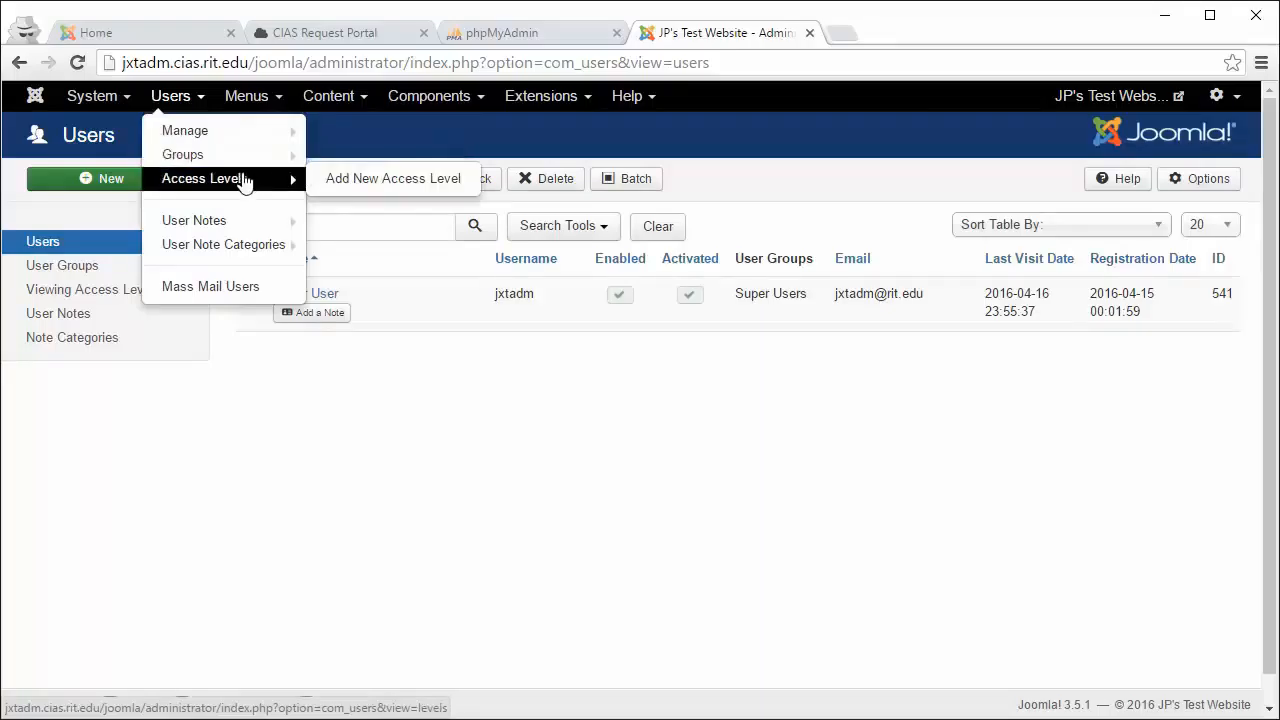
pyautogui.click(245, 181)
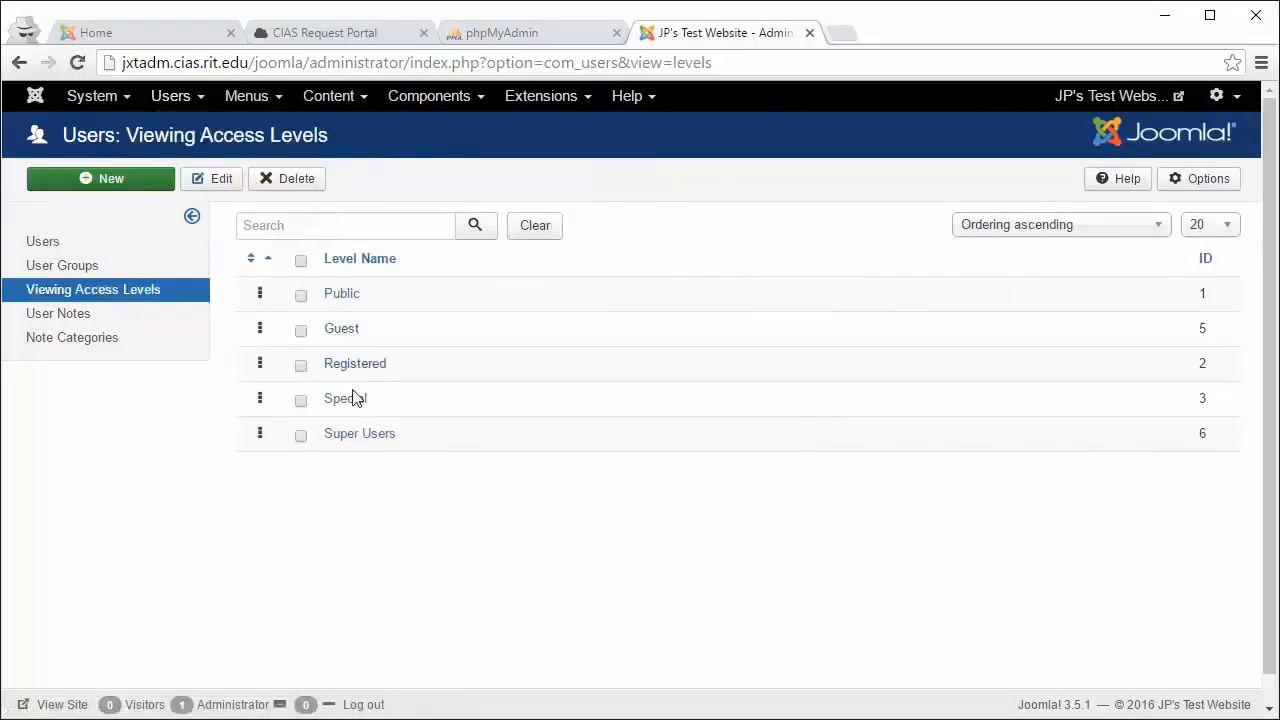
pyautogui.click(166, 96)
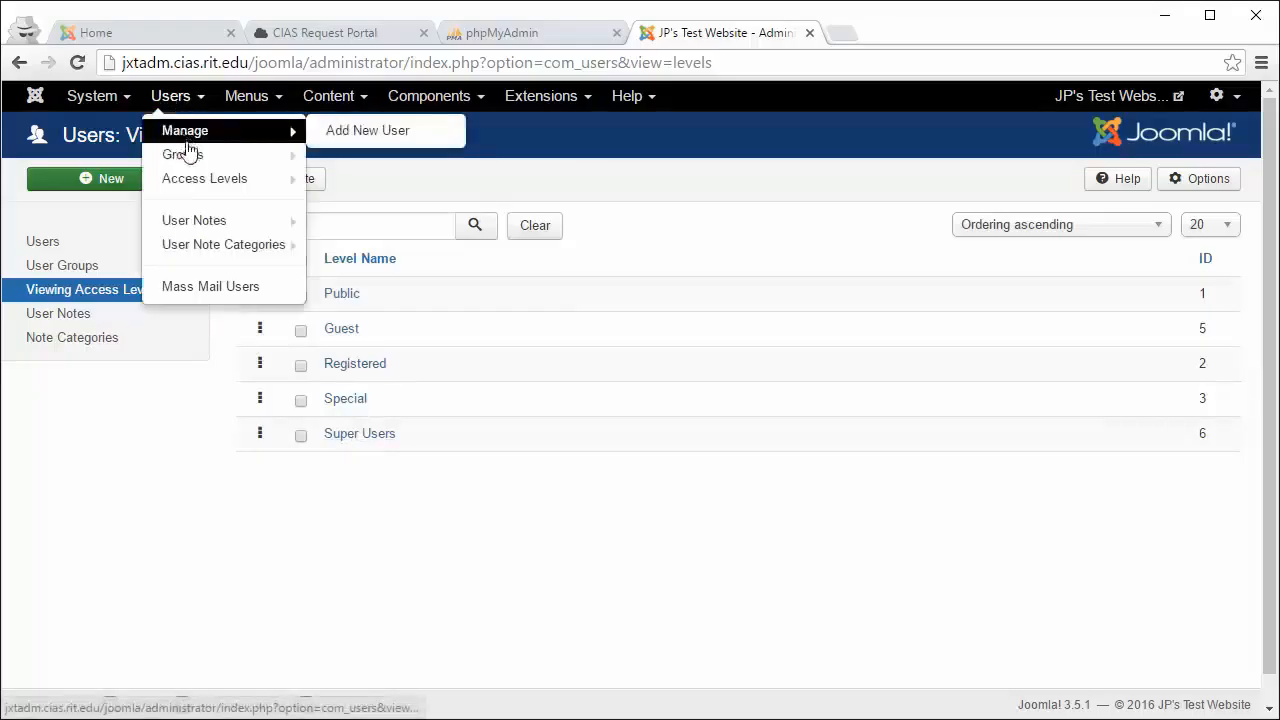
pyautogui.moveTo(196, 190)
pyautogui.moveTo(202, 222)
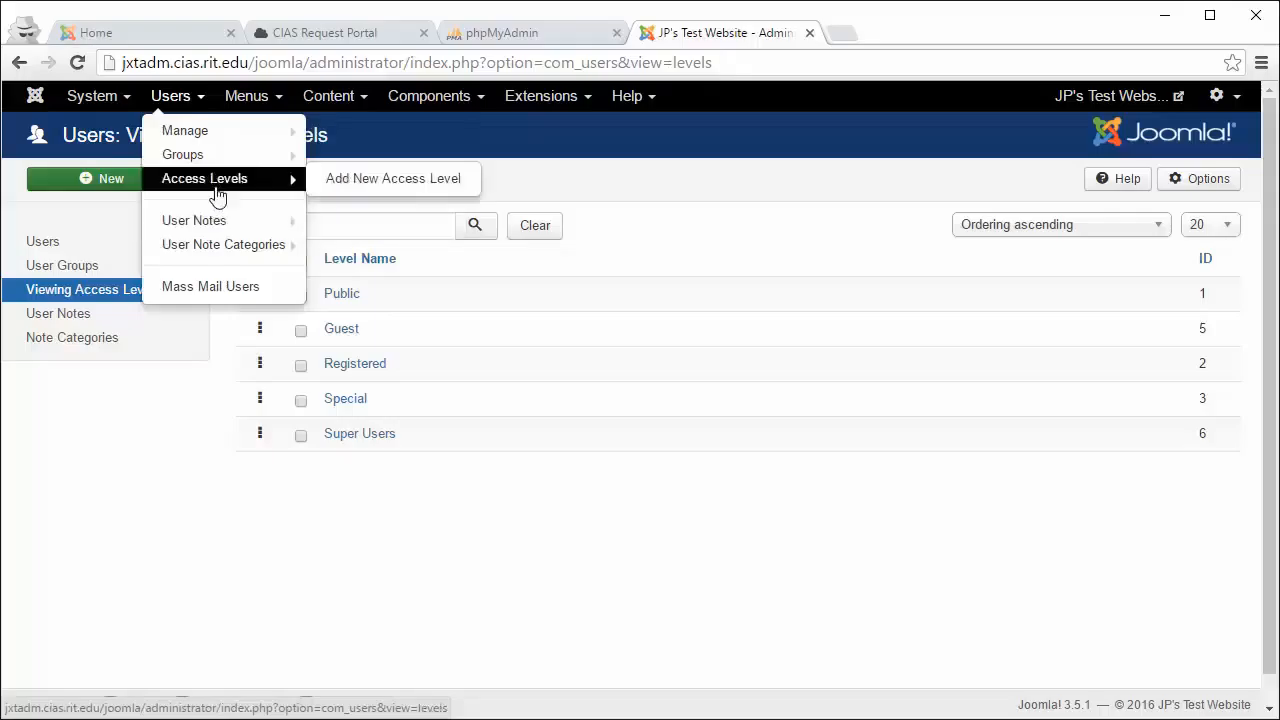
pyautogui.click(224, 164)
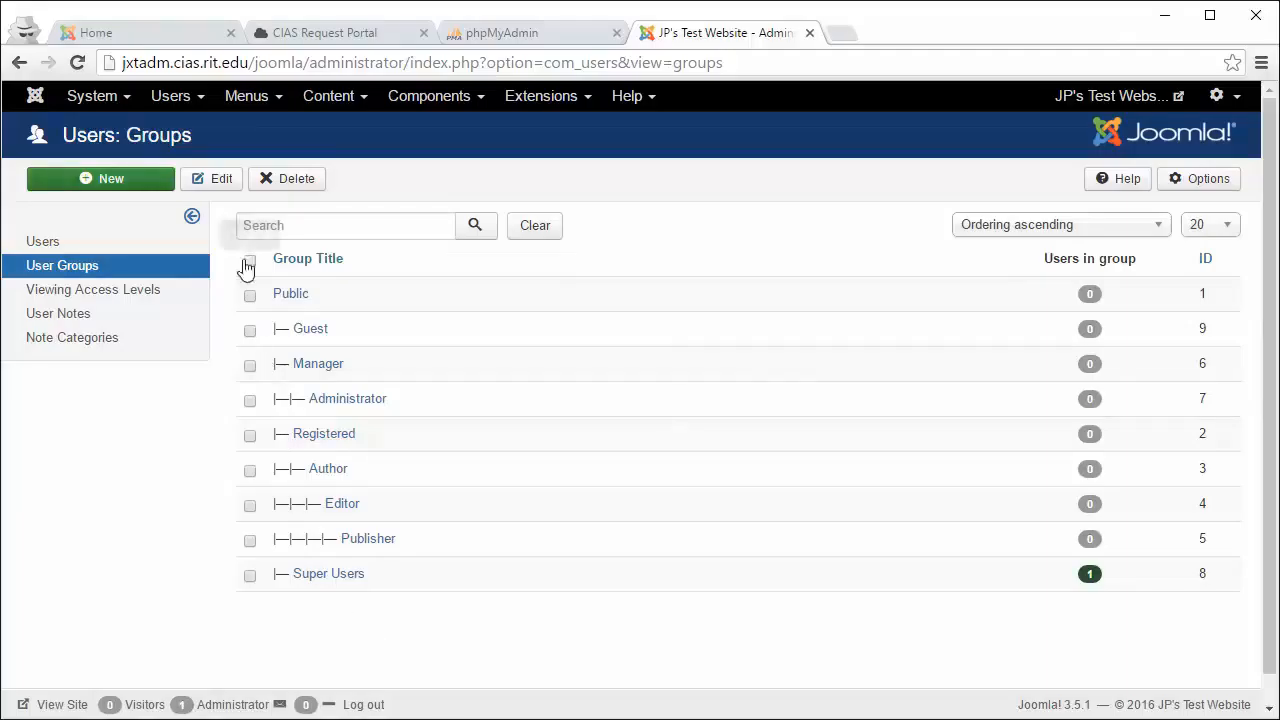
# Step: Open Menus > Manage to list the site's menus
pyautogui.click(257, 104)
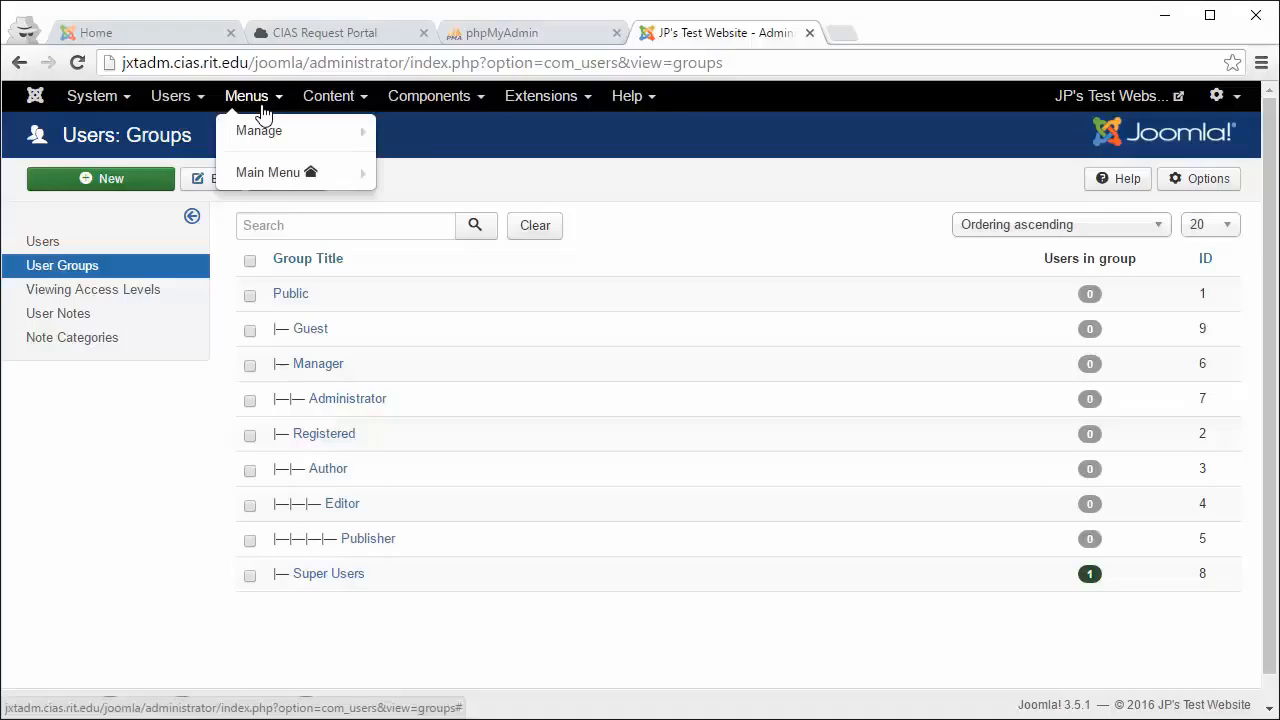
pyautogui.moveTo(277, 135)
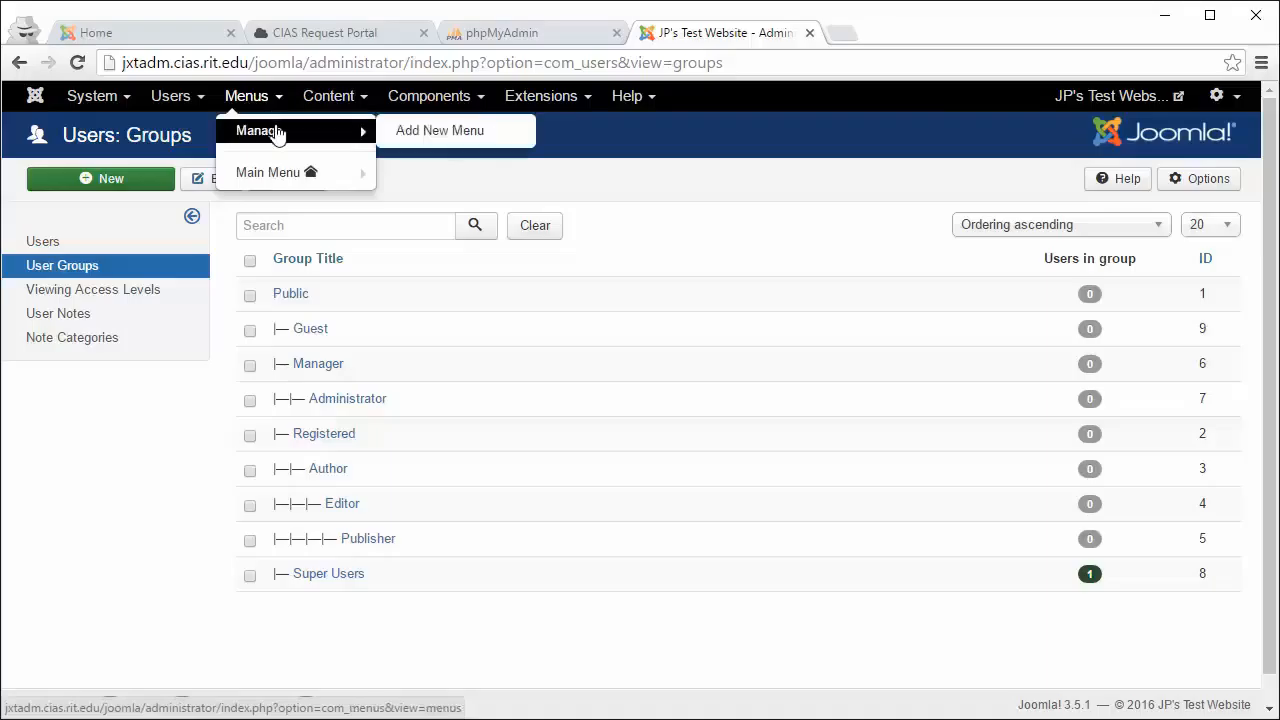
pyautogui.click(277, 135)
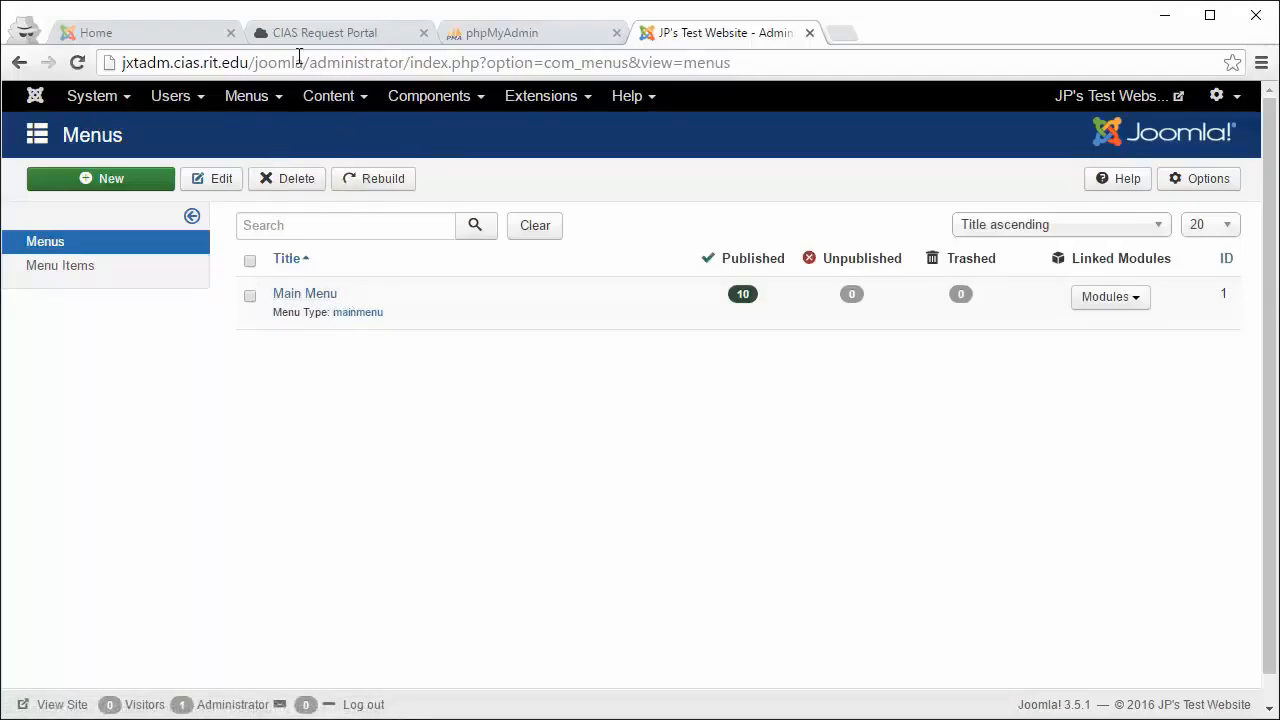
pyautogui.click(122, 34)
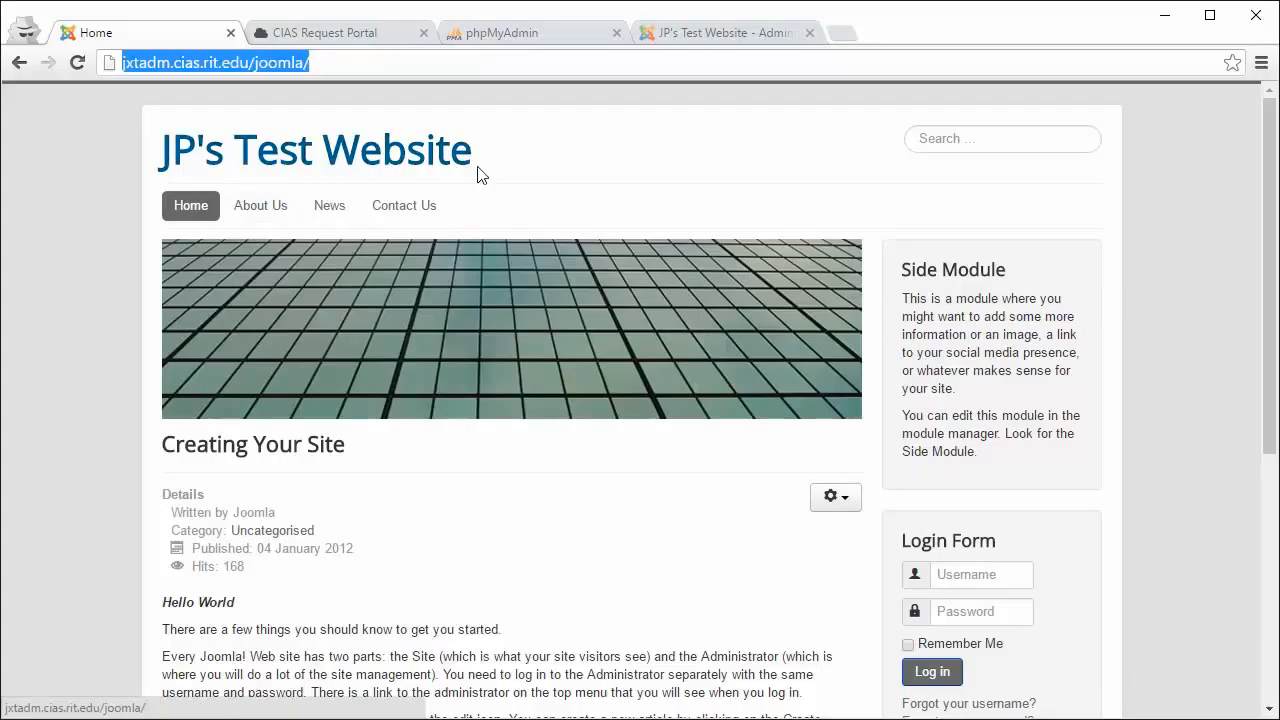
pyautogui.scroll(-1, 714, 362)
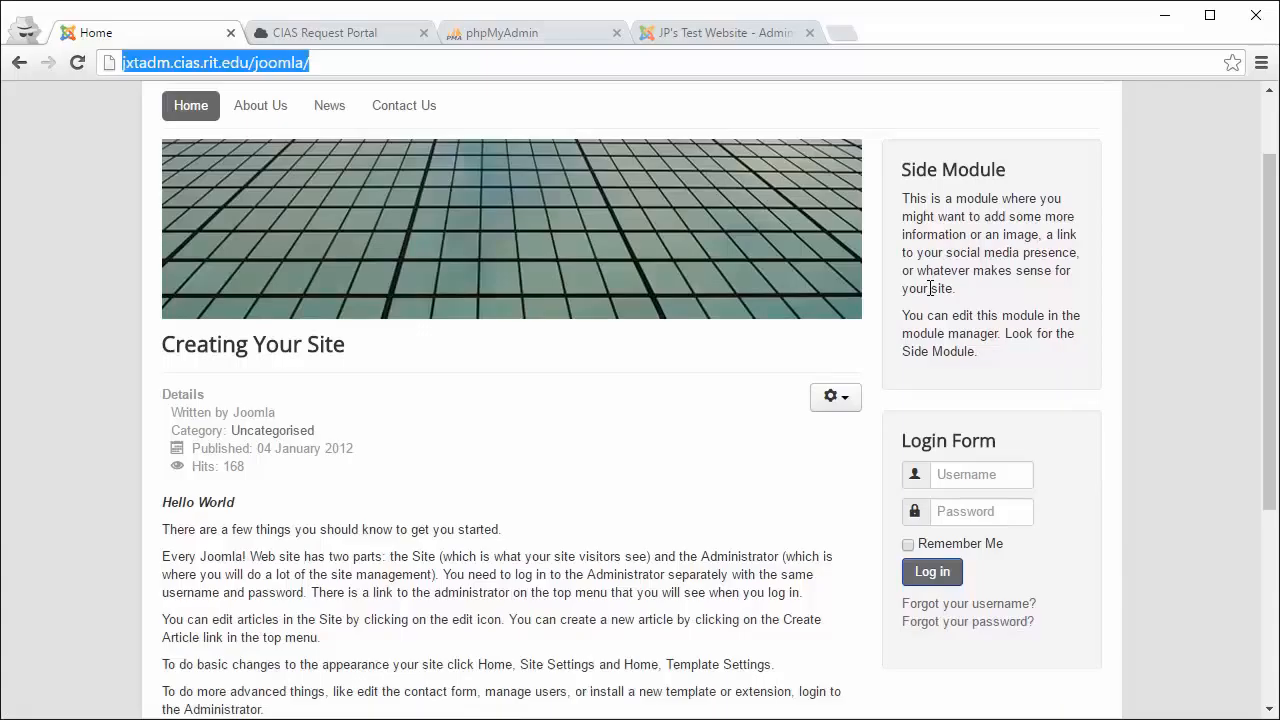
pyautogui.scroll(1, 918, 275)
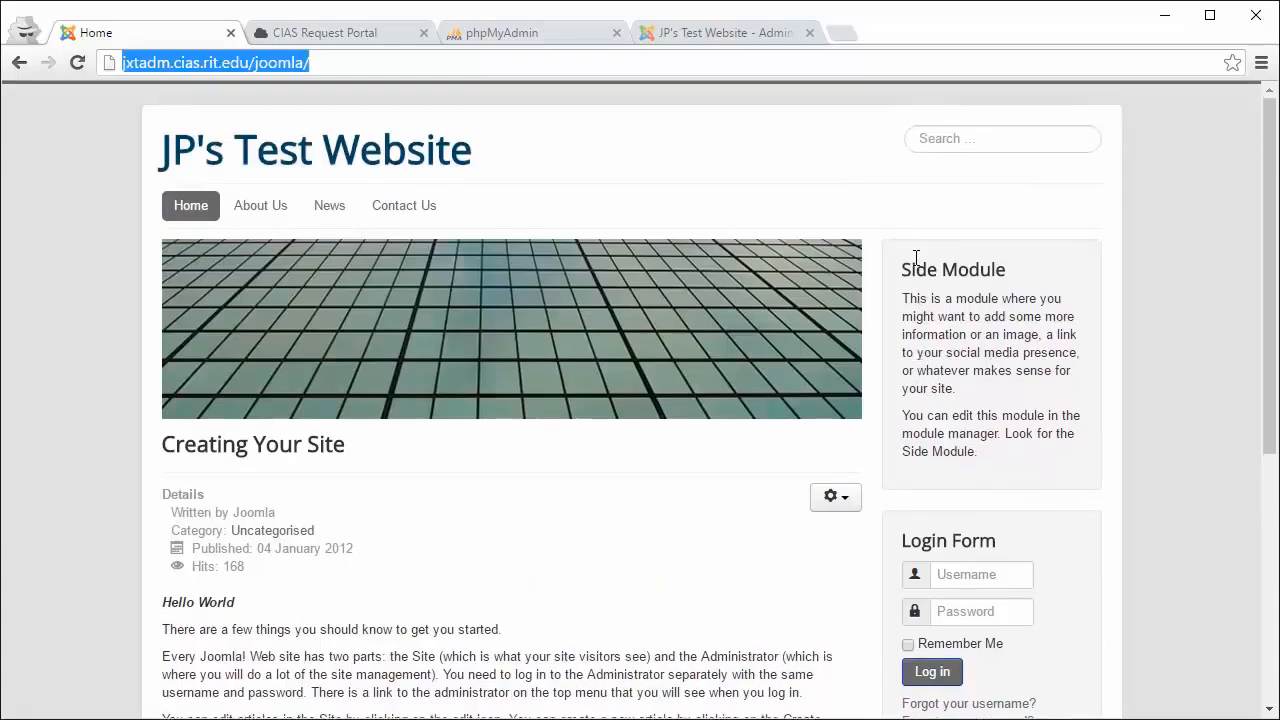
pyautogui.click(677, 42)
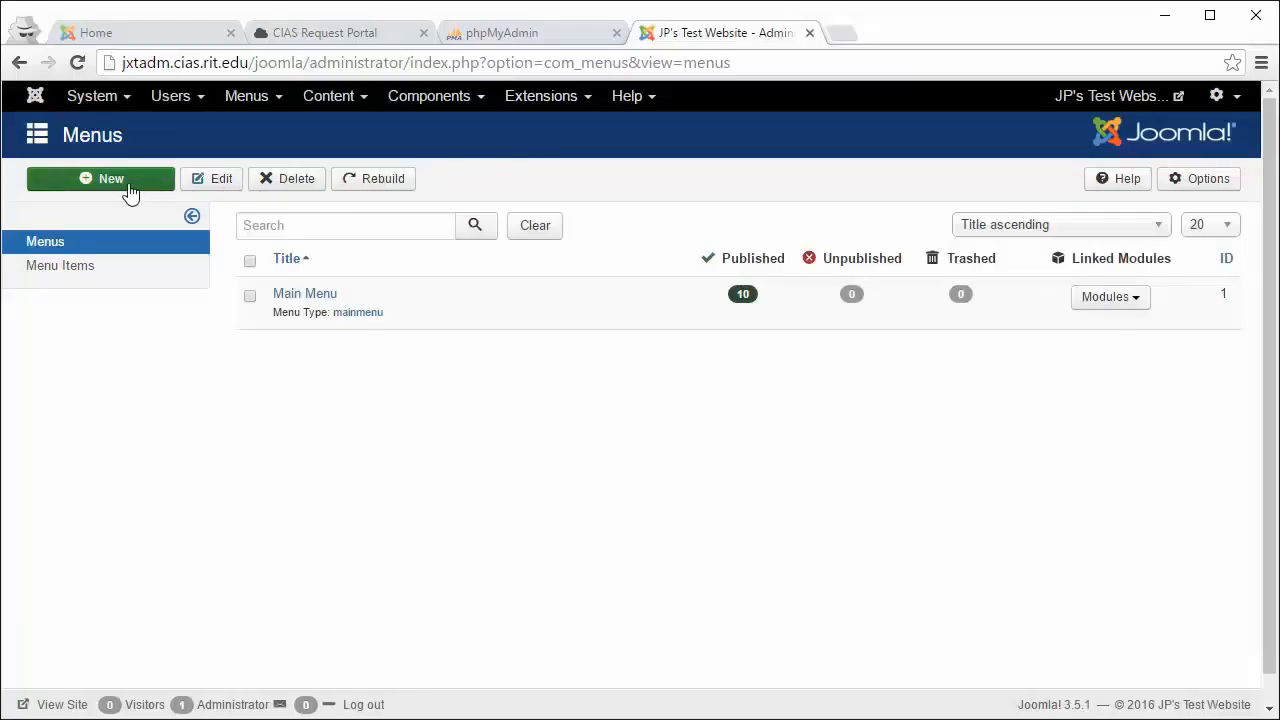
pyautogui.click(148, 34)
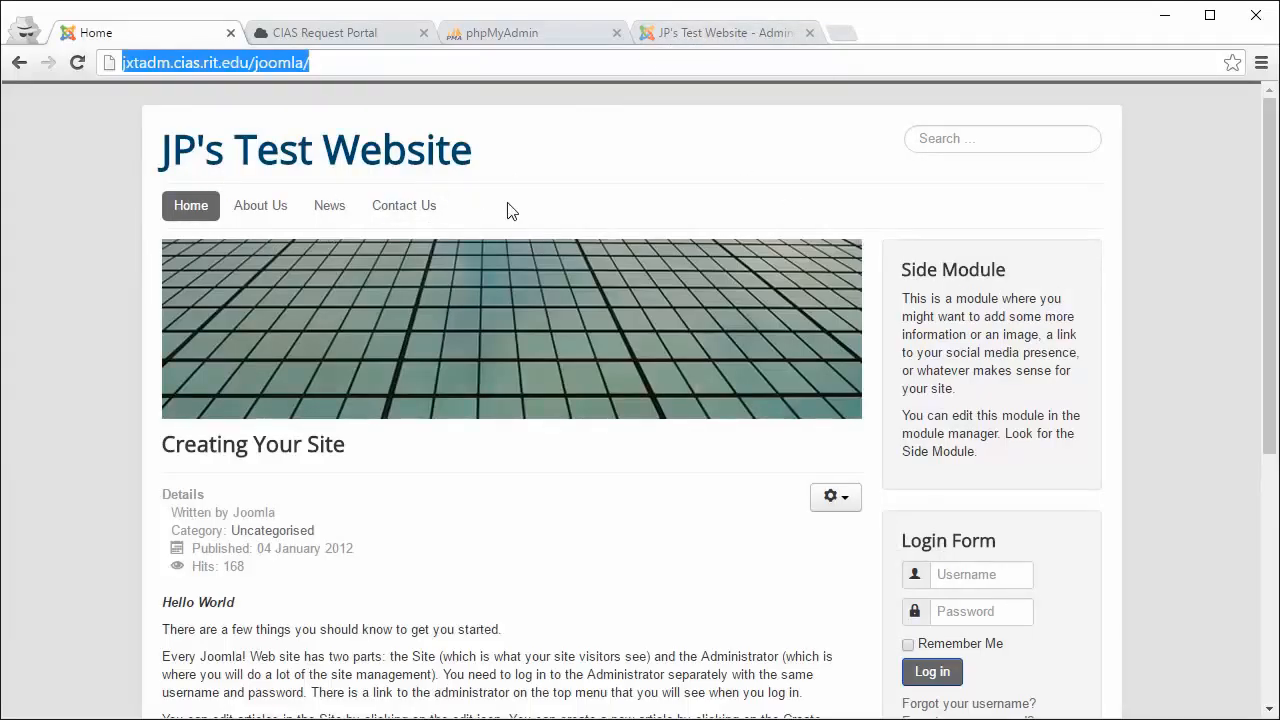
pyautogui.click(686, 33)
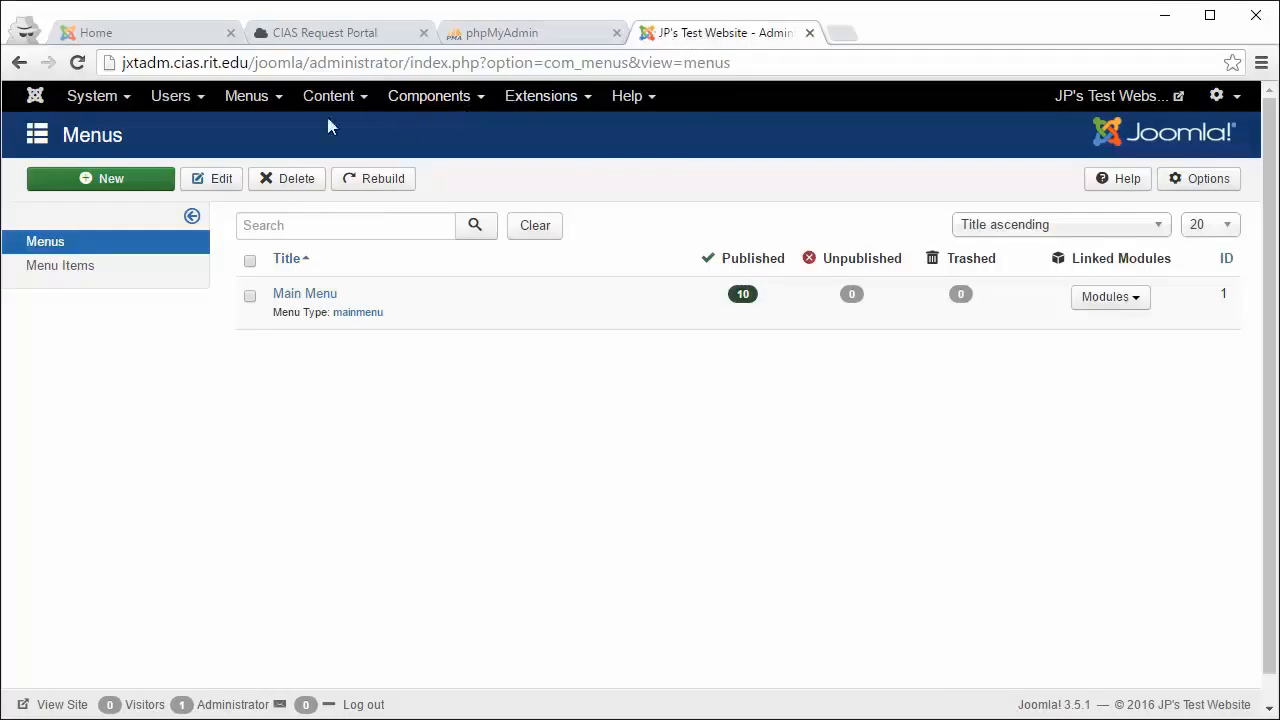
pyautogui.click(261, 108)
pyautogui.moveTo(263, 130)
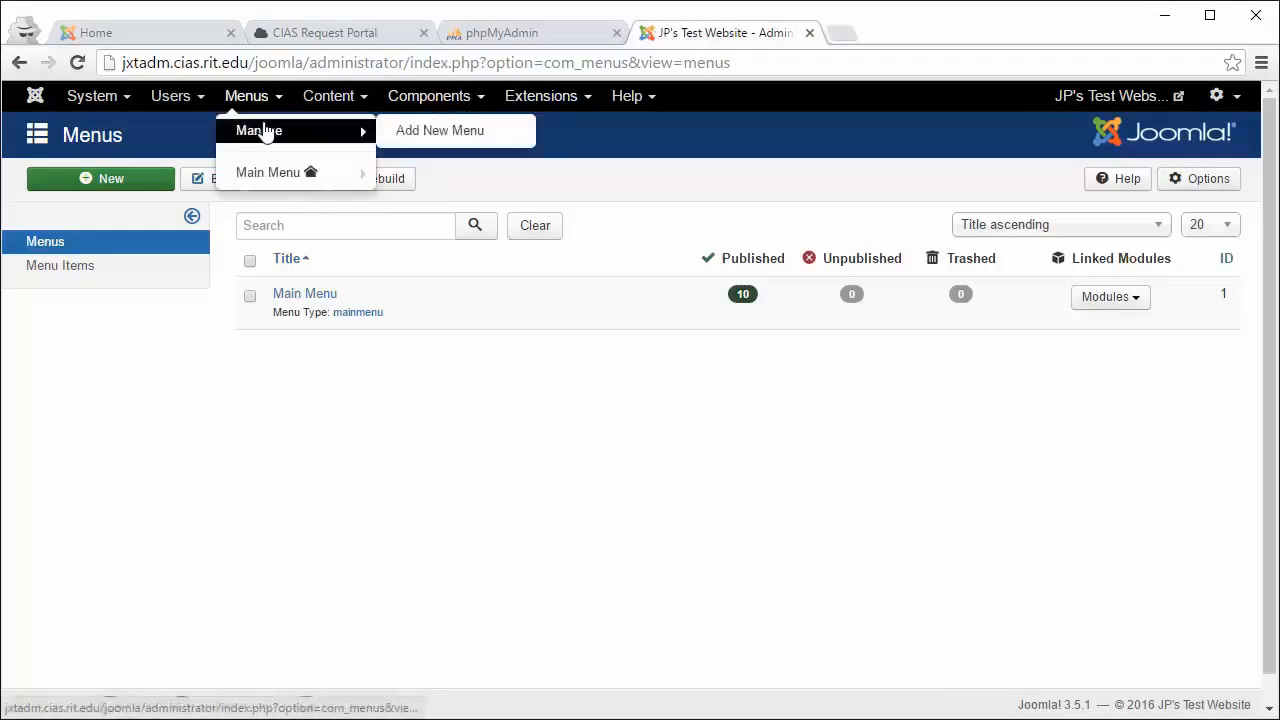
pyautogui.moveTo(269, 172)
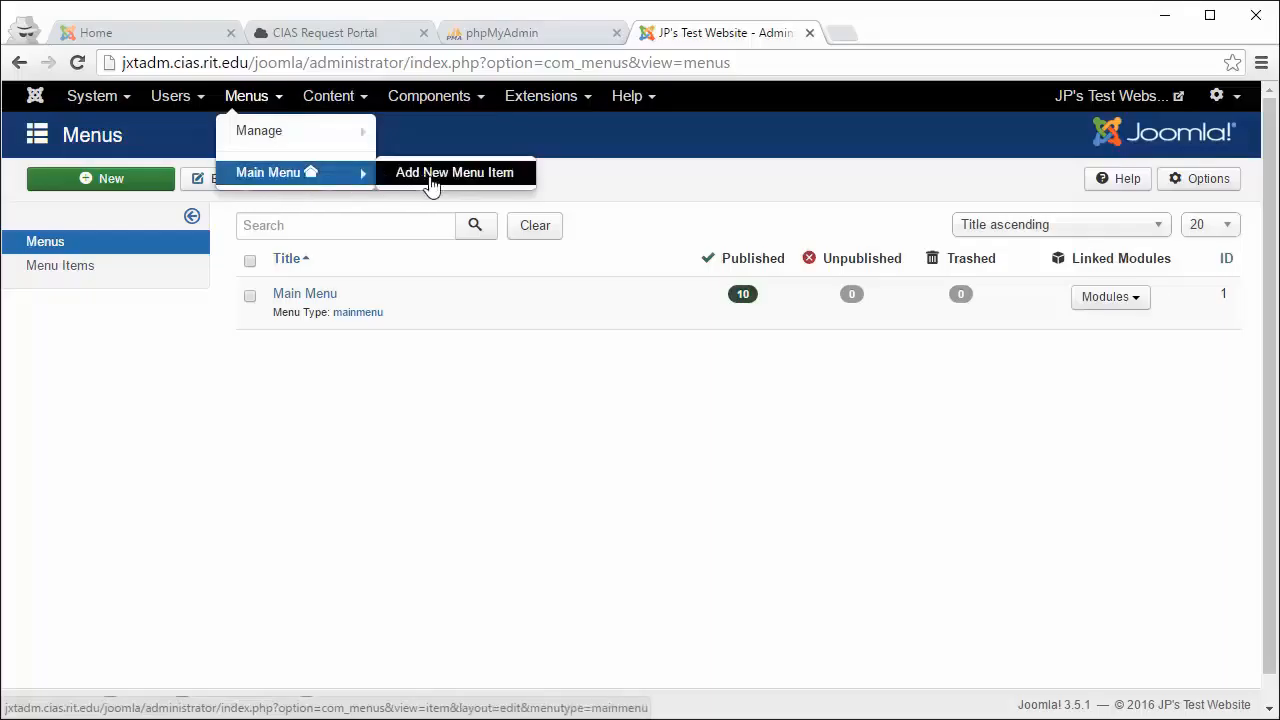
# Step: Show the Main Menu's items and compare them with the live site's navigation
pyautogui.click(300, 178)
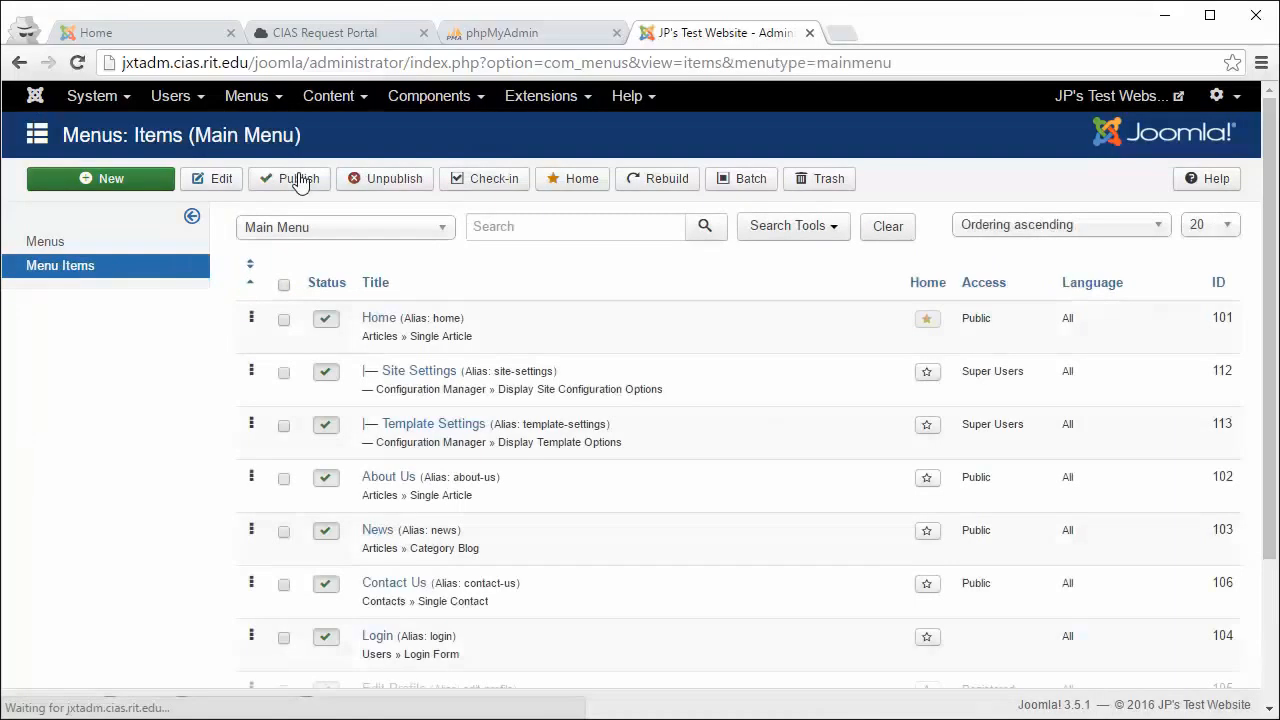
pyautogui.scroll(-2, 386, 314)
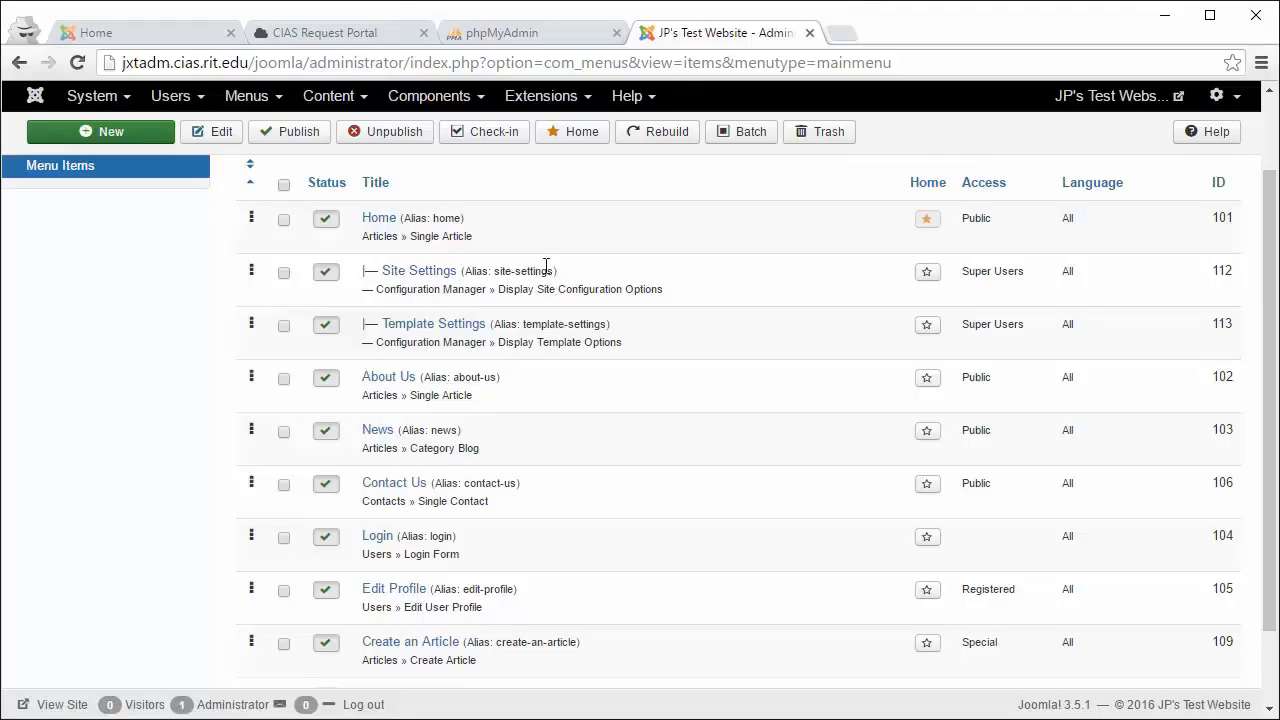
pyautogui.click(185, 40)
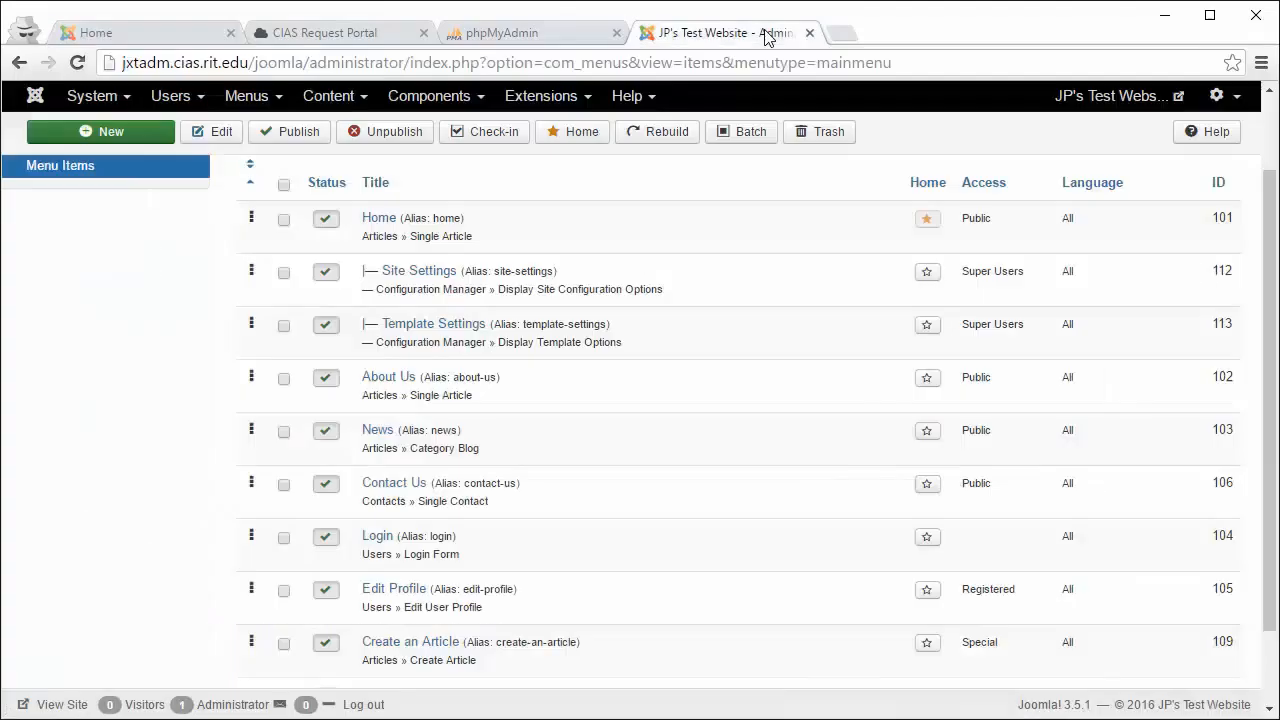
pyautogui.click(770, 35)
pyautogui.scroll(-1, 521, 495)
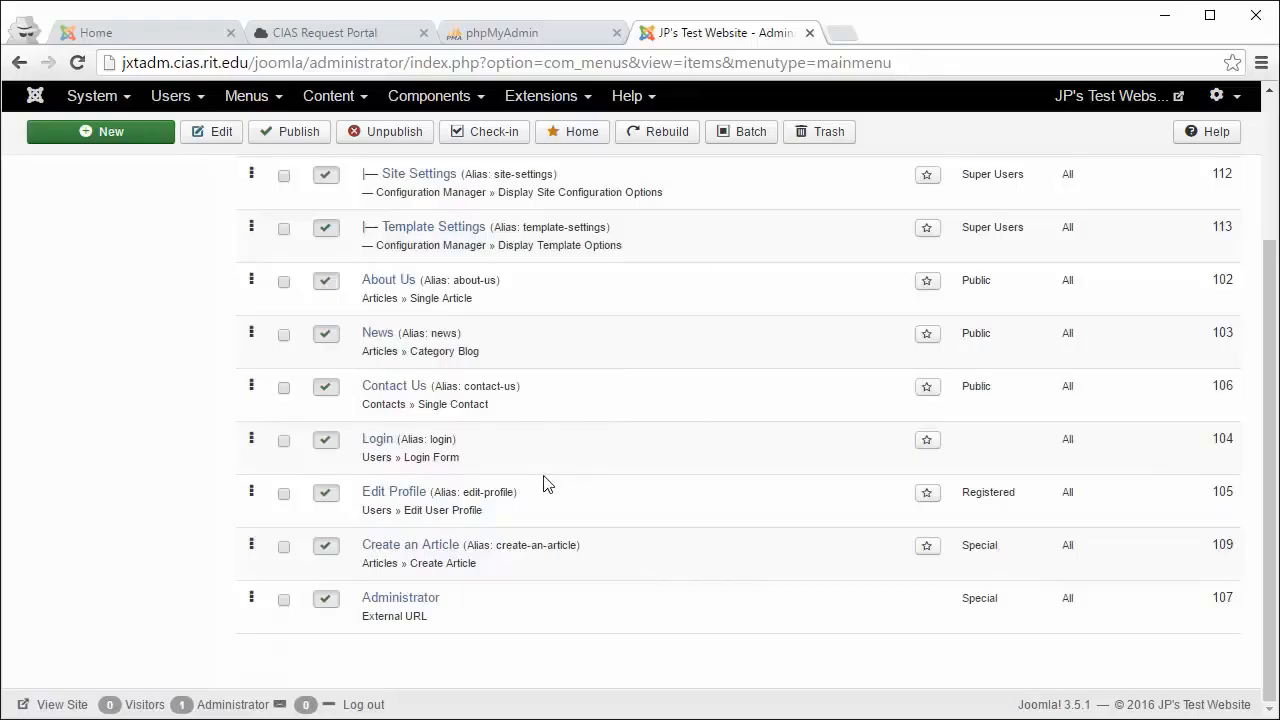
pyautogui.click(186, 38)
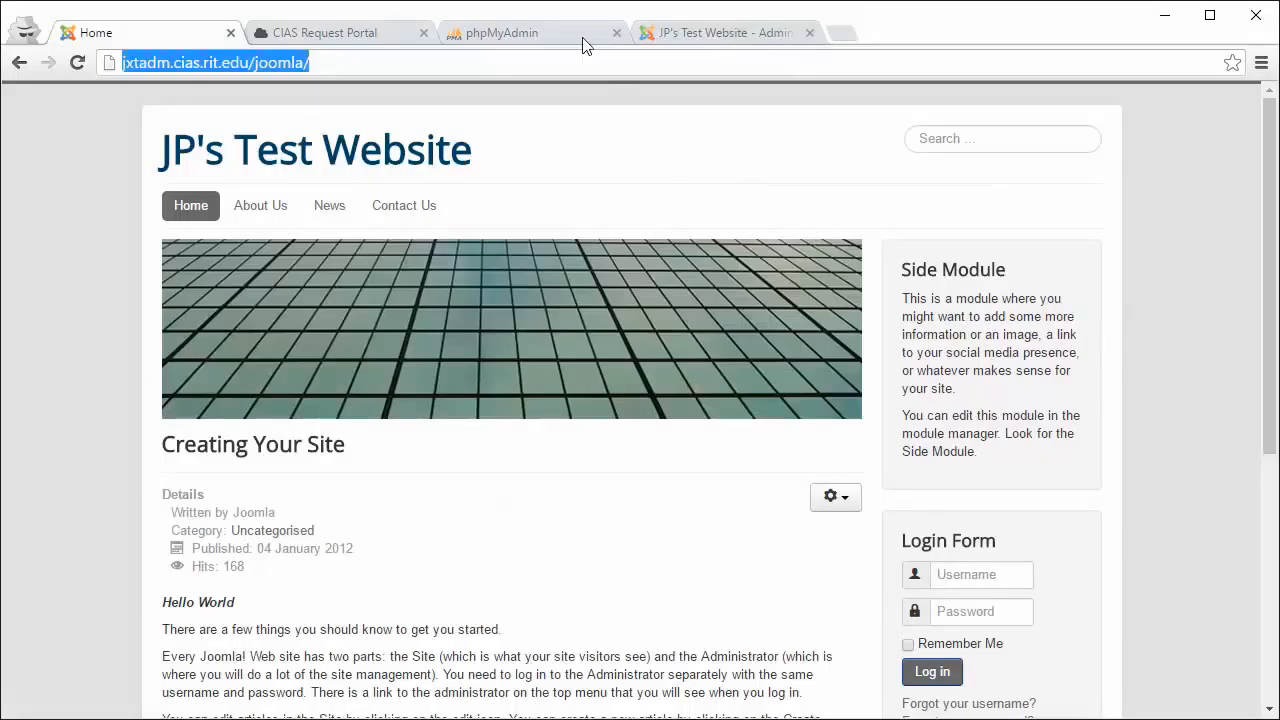
pyautogui.click(676, 33)
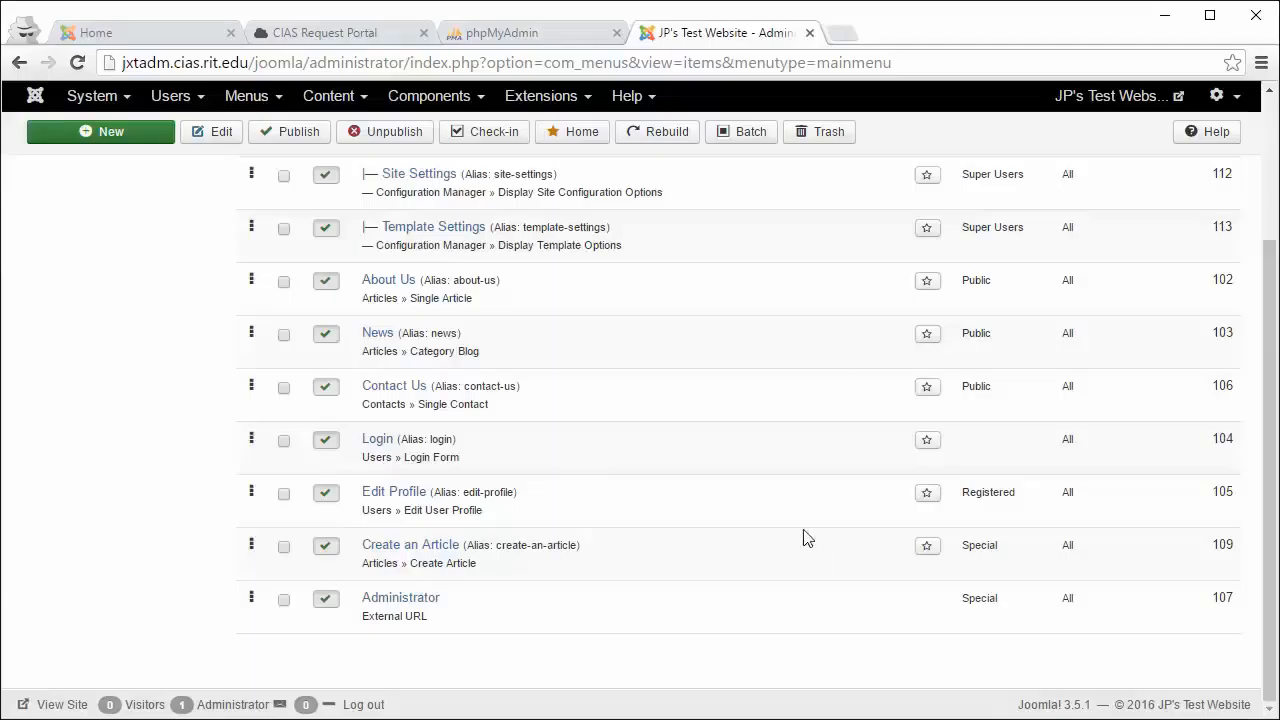
# Step: Highlight the items' Registered, Special and Public access levels, then open About Us for editing
pyautogui.moveTo(966, 492); pyautogui.dragTo(1019, 488)
pyautogui.moveTo(1000, 546); pyautogui.dragTo(967, 548)
pyautogui.moveTo(1008, 608); pyautogui.dragTo(951, 600)
pyautogui.scroll(1, 955, 595)
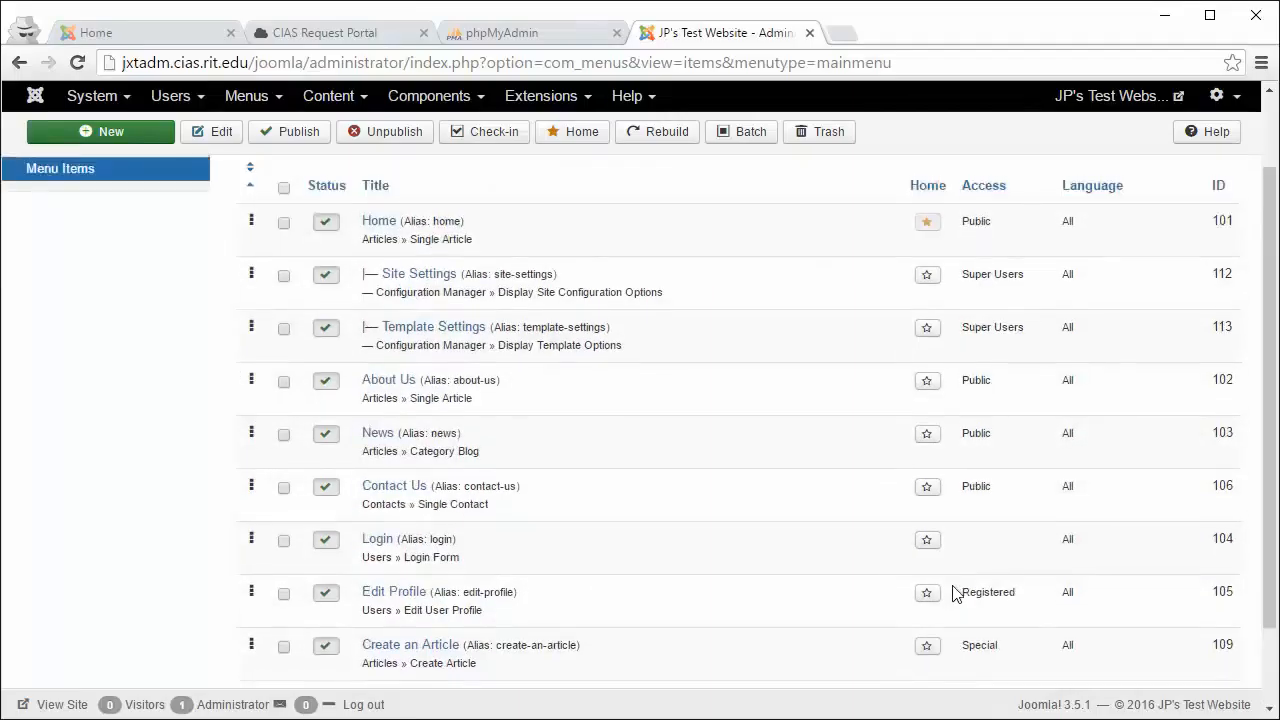
pyautogui.moveTo(990, 486); pyautogui.dragTo(964, 484)
pyautogui.moveTo(998, 438); pyautogui.dragTo(978, 434)
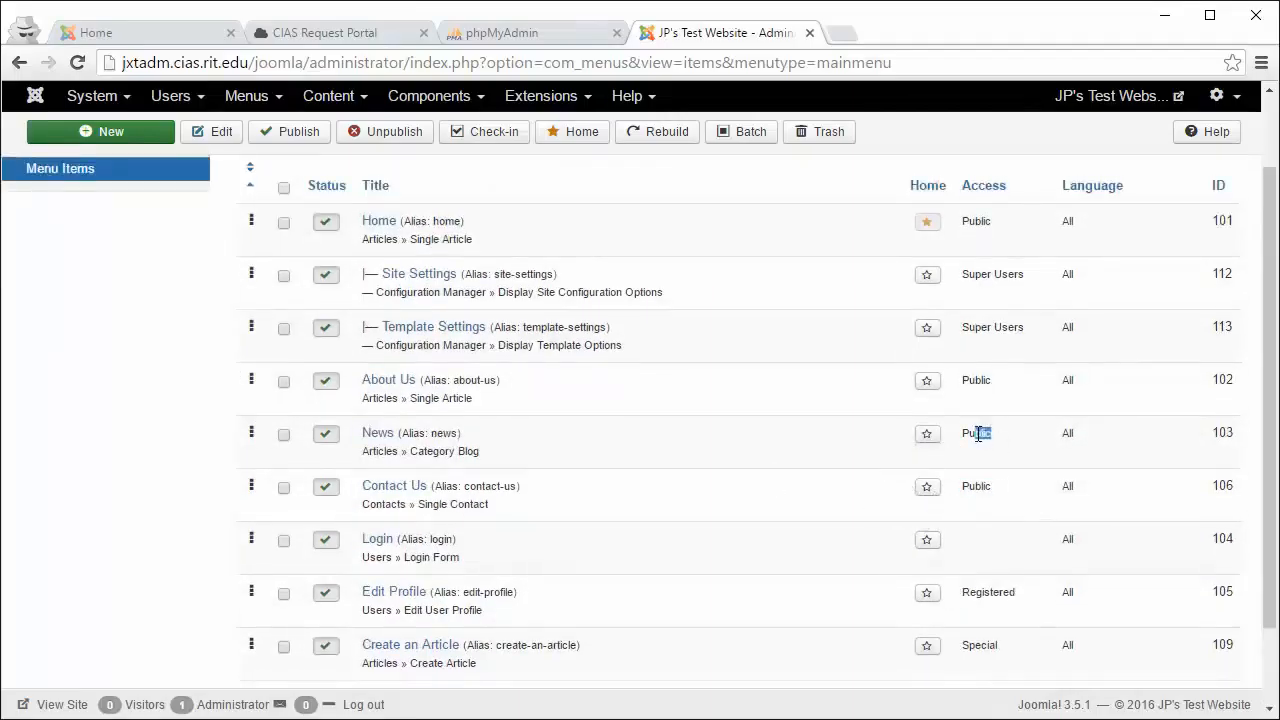
pyautogui.click(981, 383)
pyautogui.click(397, 383)
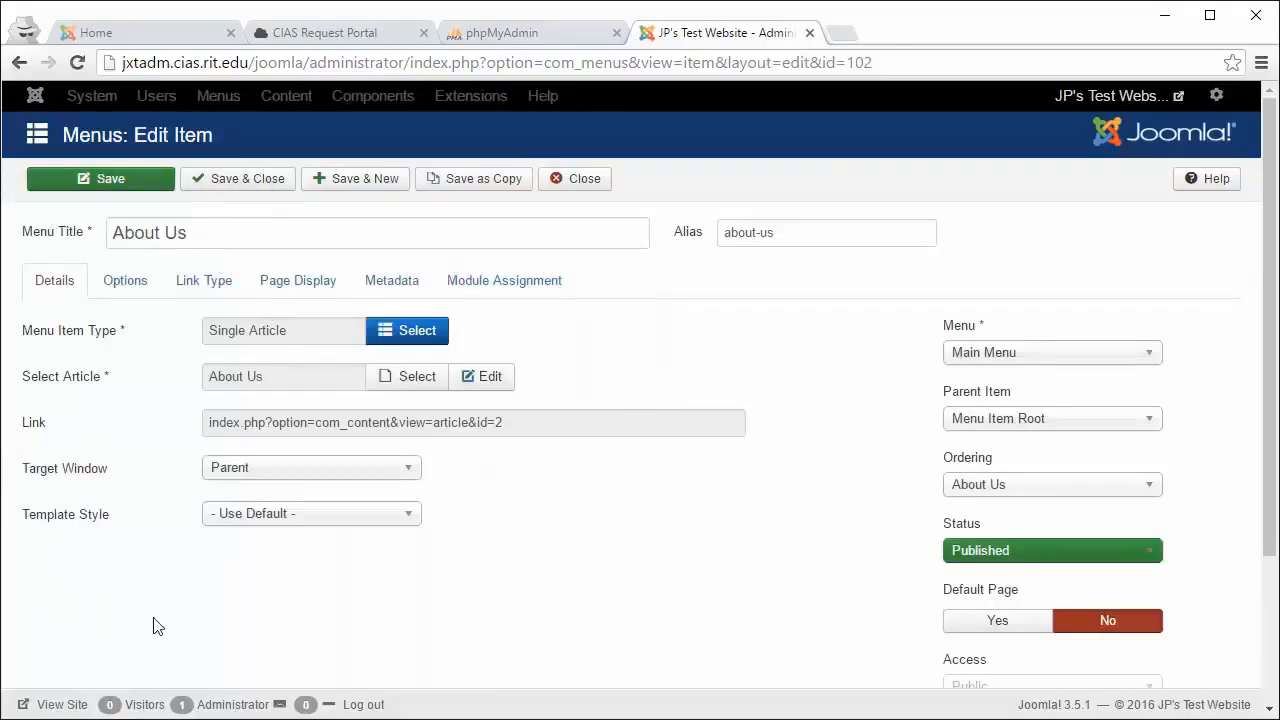
# Step: Retitle the About Us menu item 'About JP's Site', save it, and go back to the home page tab
pyautogui.click(243, 222)
pyautogui.moveTo(243, 222); pyautogui.dragTo(102, 232)
pyautogui.click(239, 229)
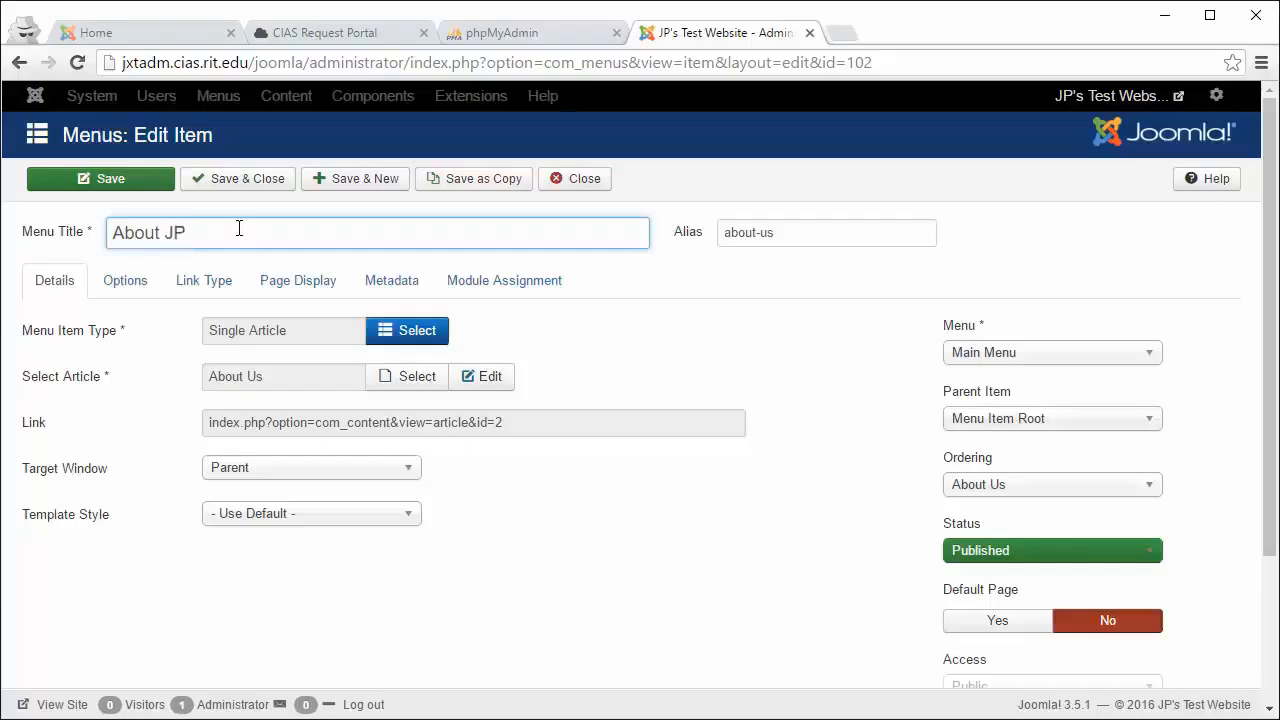
pyautogui.write('it')
pyautogui.write("'")
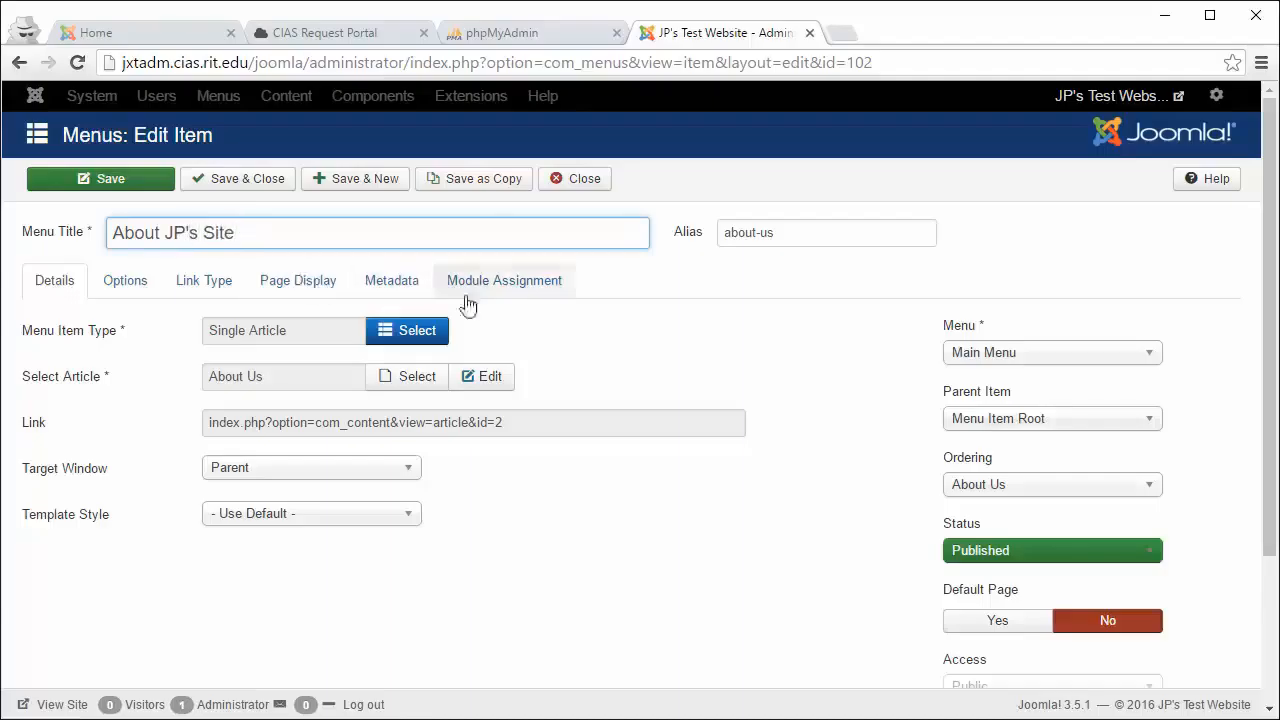
pyautogui.click(666, 328)
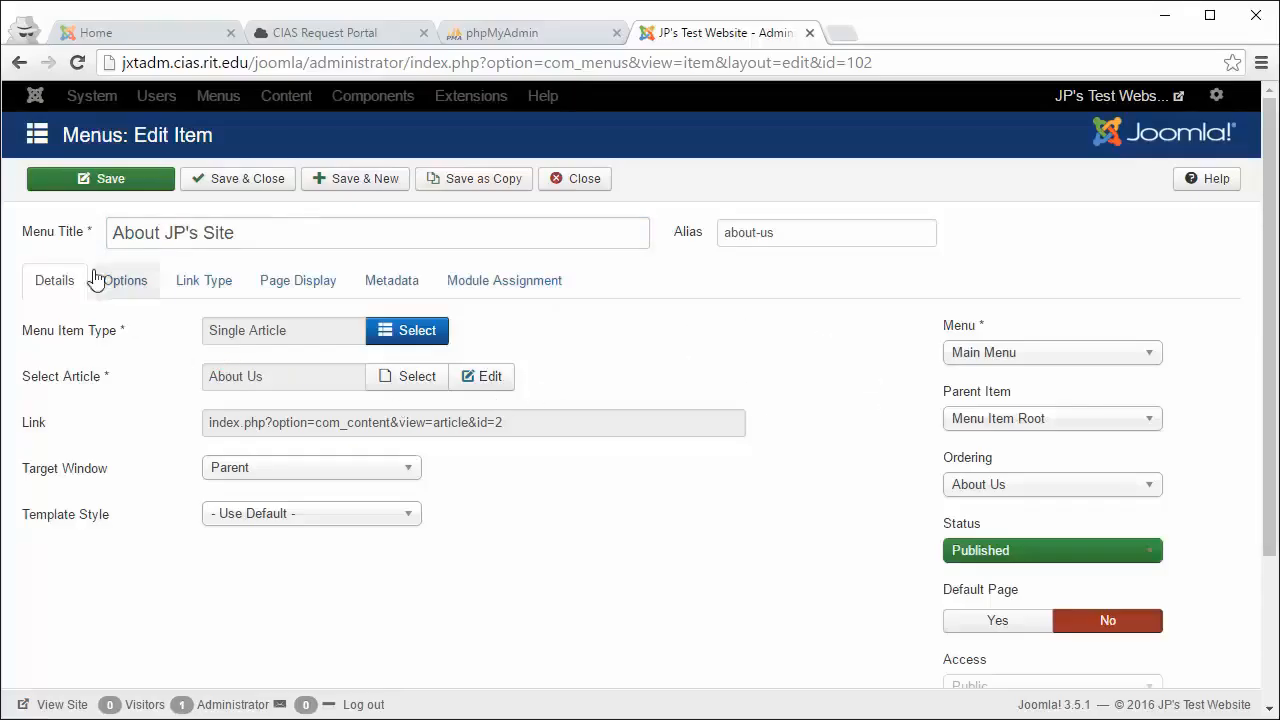
pyautogui.click(85, 183)
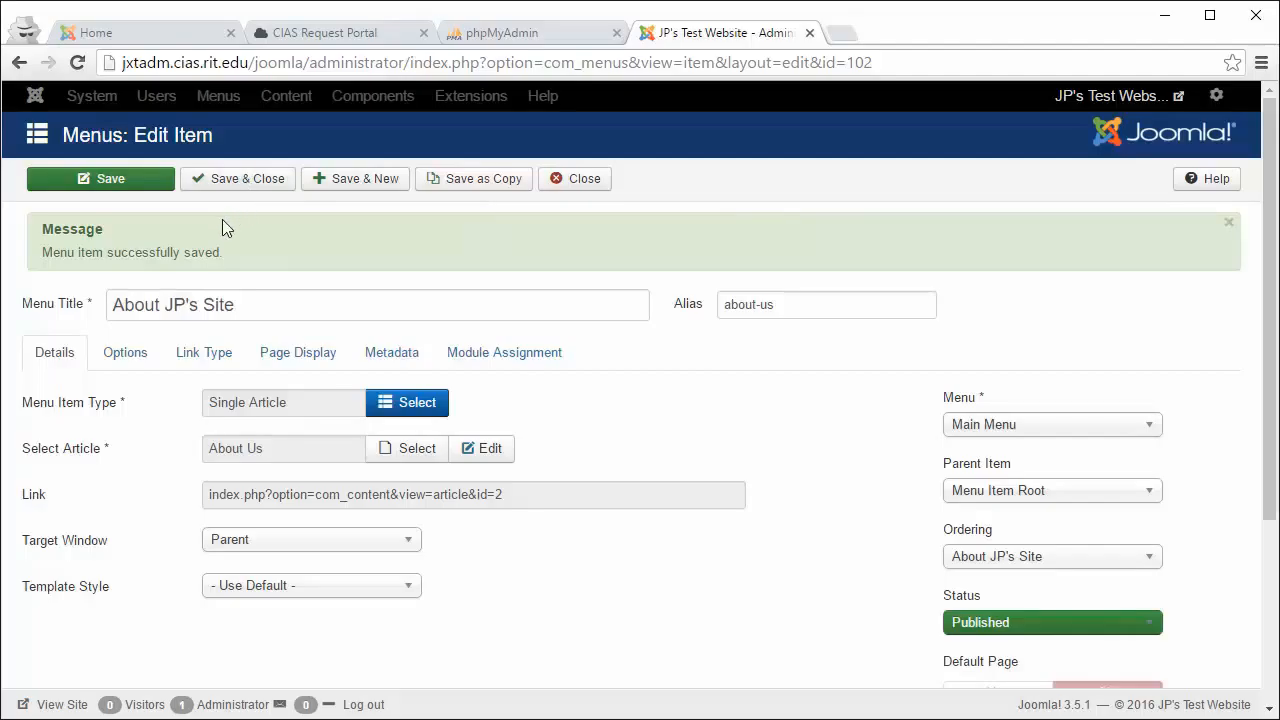
pyautogui.click(85, 36)
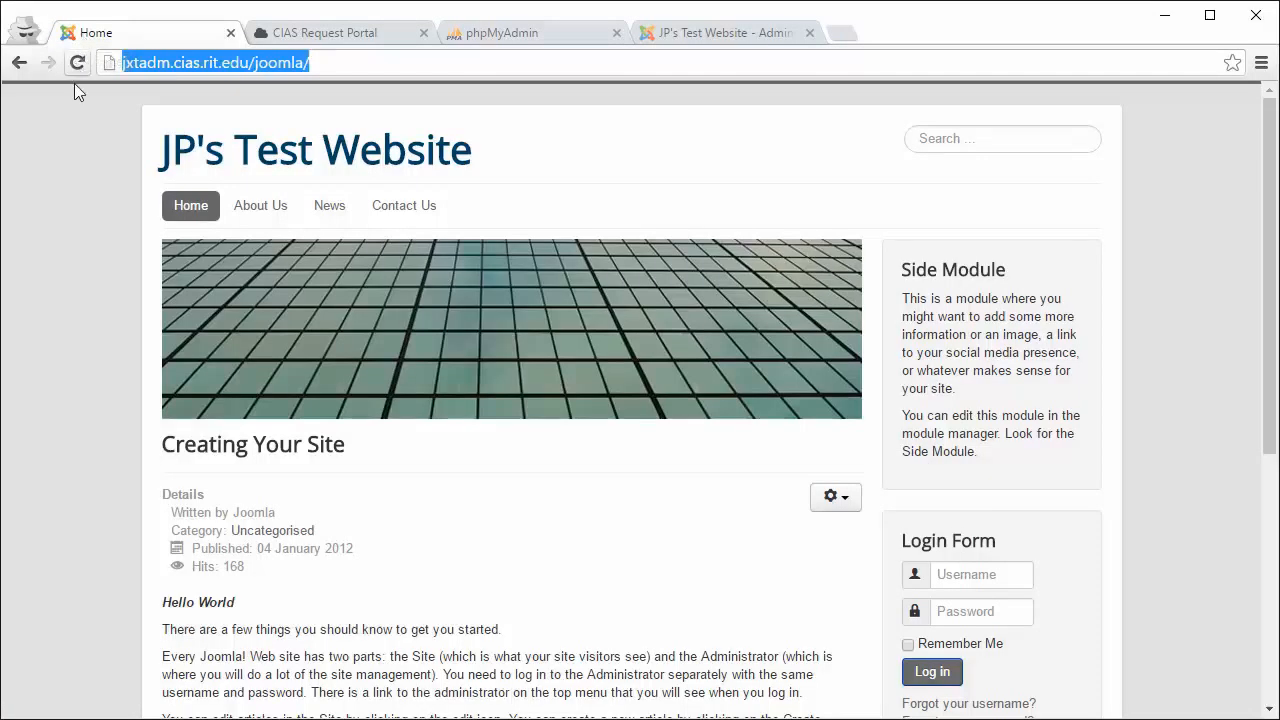
# Step: Reload the front end, open the About JP's Site page, and highlight its About Us heading
pyautogui.click(77, 63)
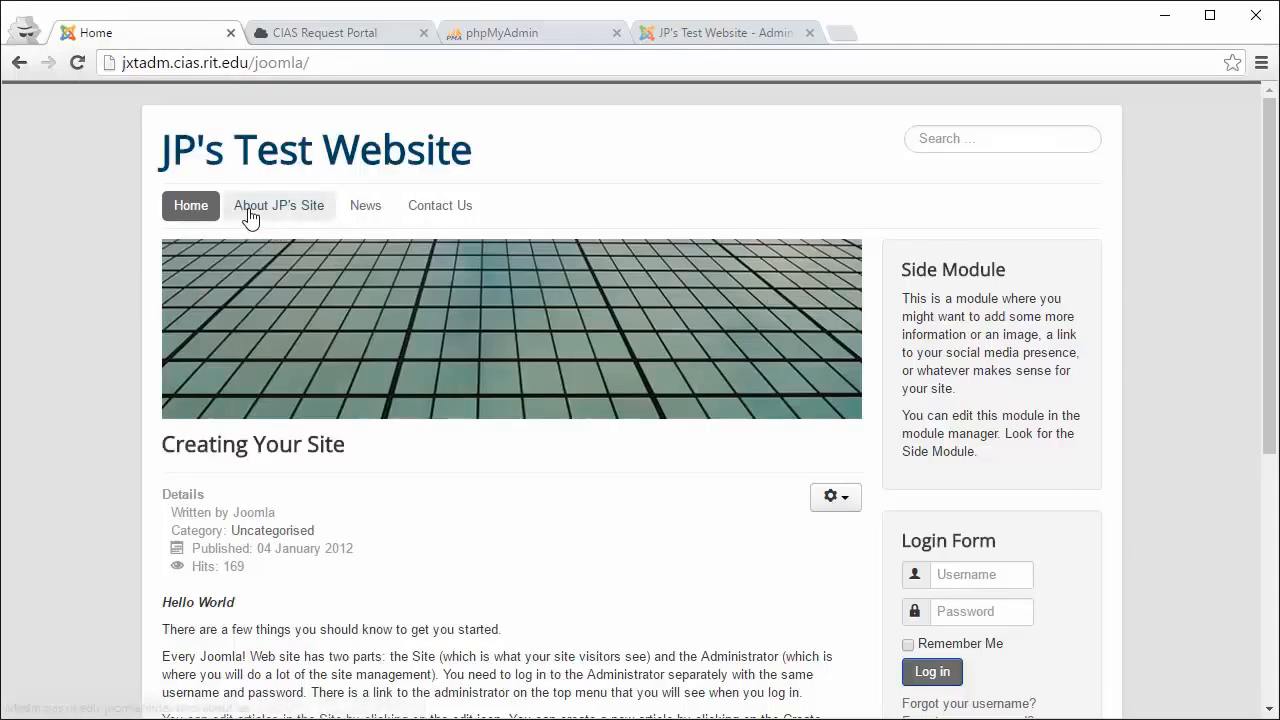
pyautogui.click(302, 215)
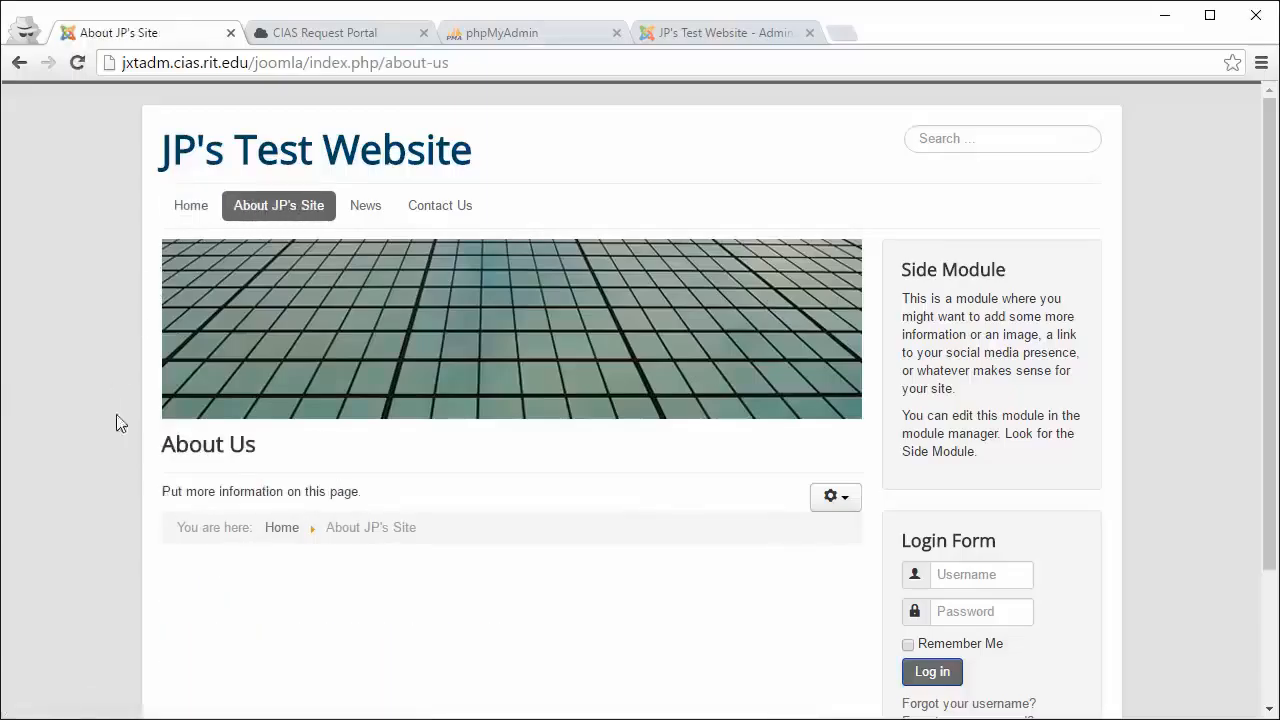
pyautogui.moveTo(157, 443); pyautogui.dragTo(270, 442)
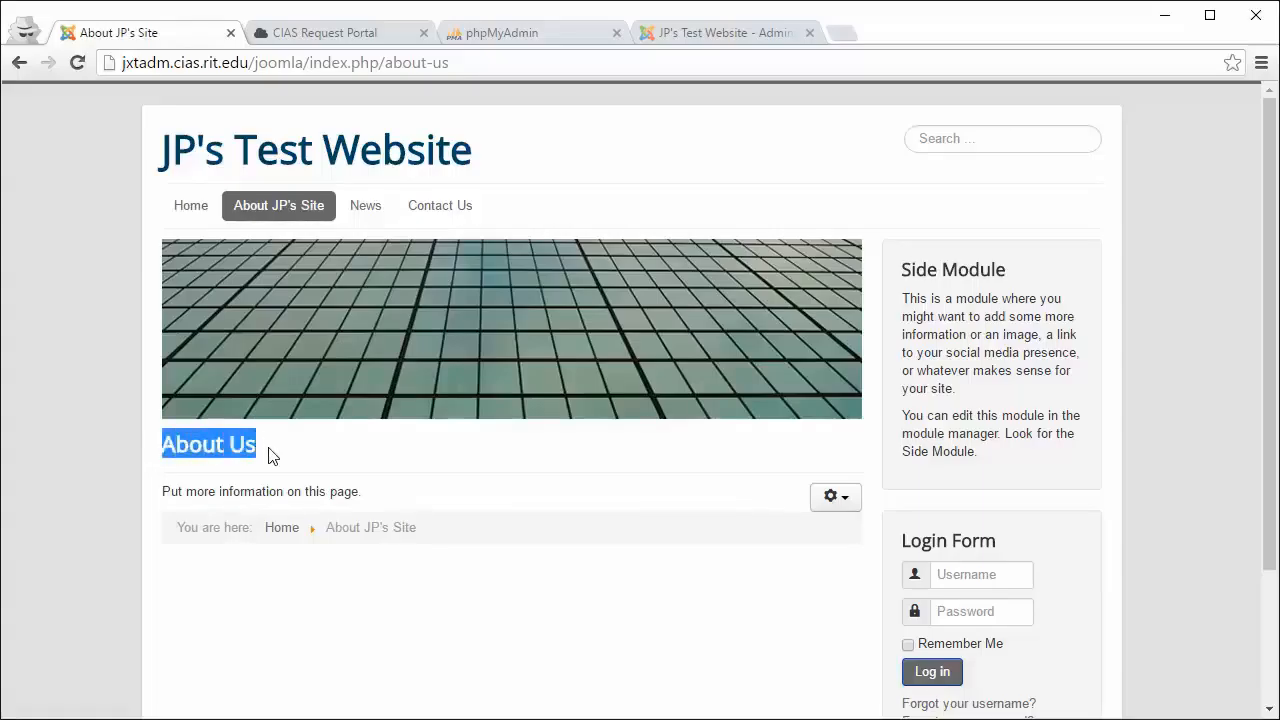
pyautogui.click(270, 455)
pyautogui.moveTo(160, 445); pyautogui.dragTo(278, 453)
pyautogui.click(278, 460)
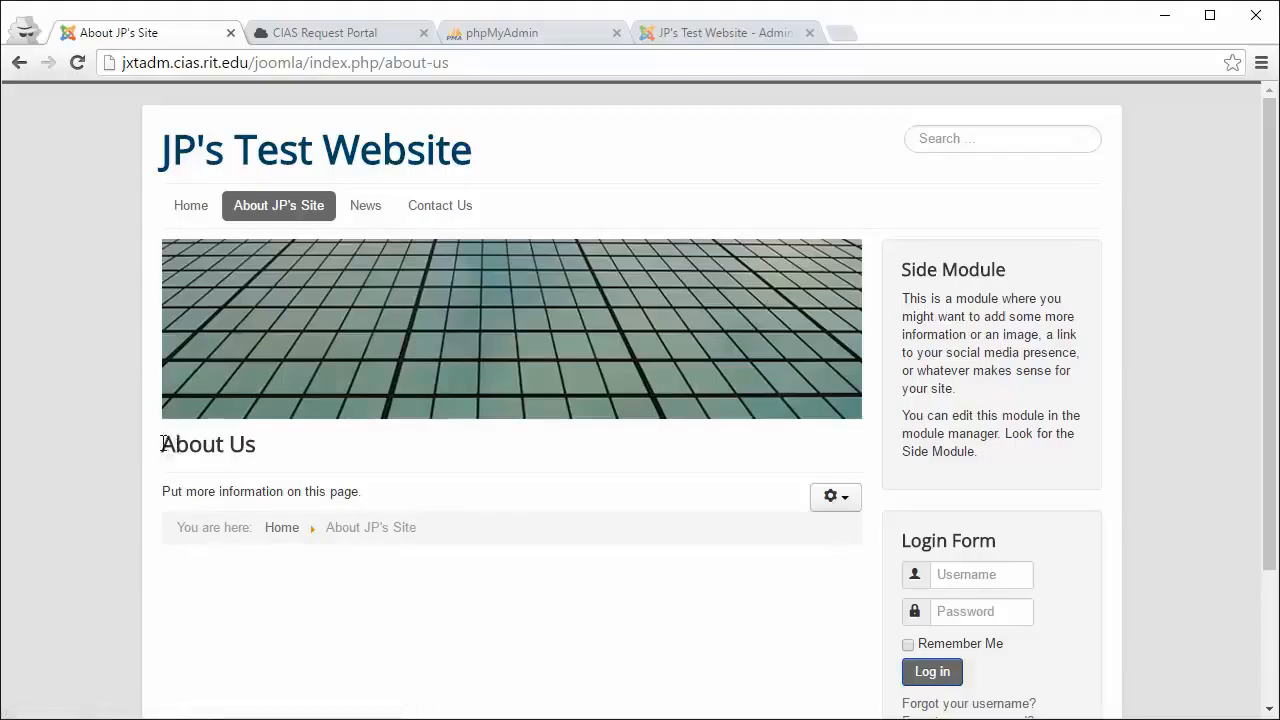
pyautogui.moveTo(163, 443); pyautogui.dragTo(280, 446)
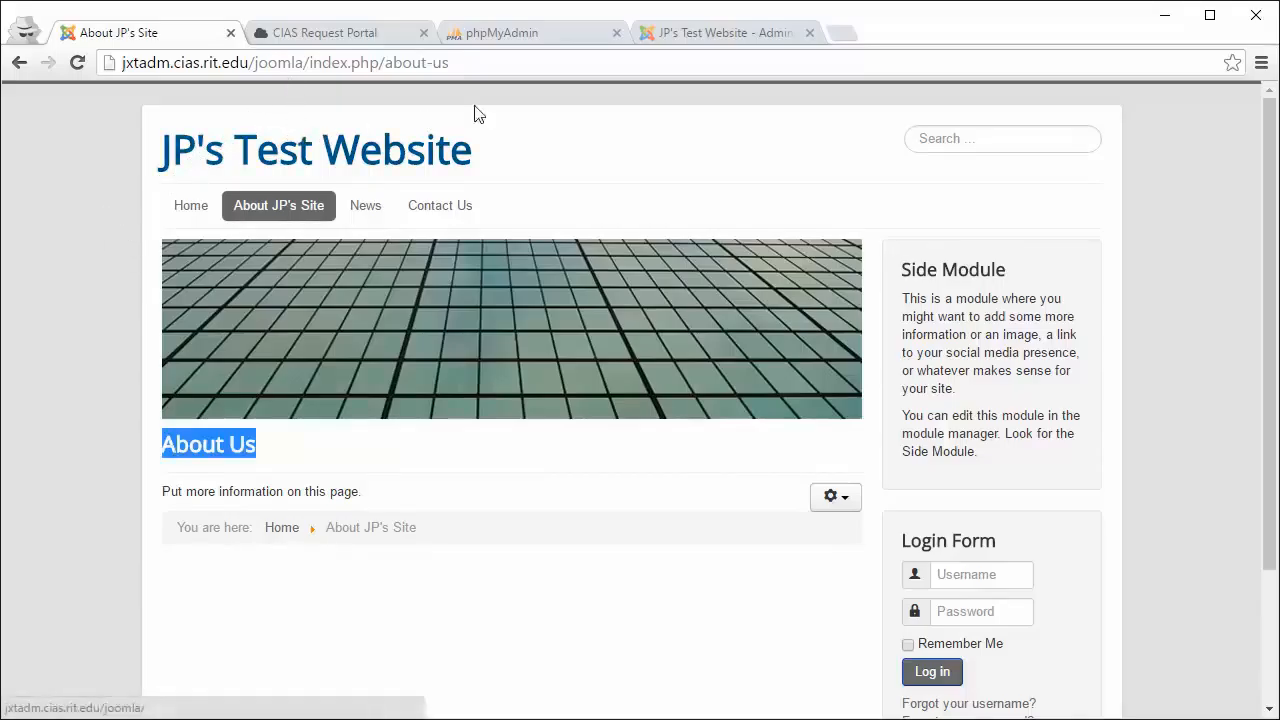
pyautogui.click(711, 32)
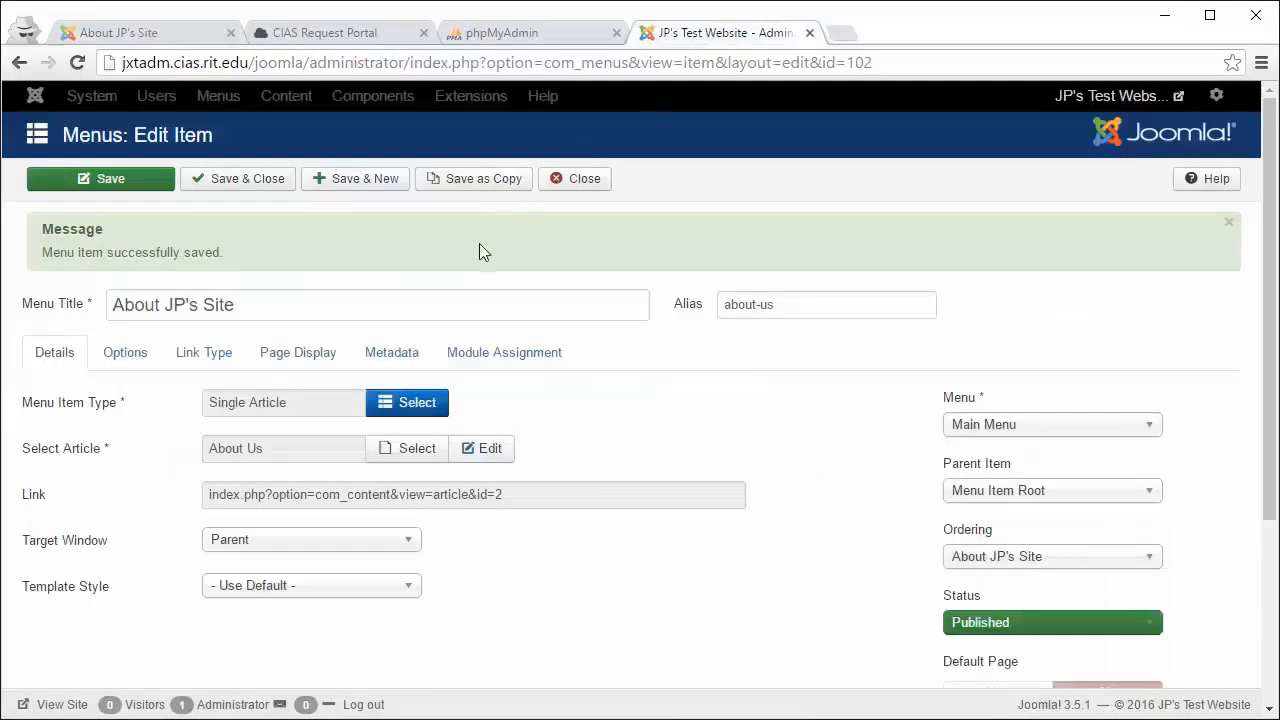
# Step: Keep Target Window on Parent and Parent Item on Menu Item Root after trying News
pyautogui.scroll(-1, 330, 366)
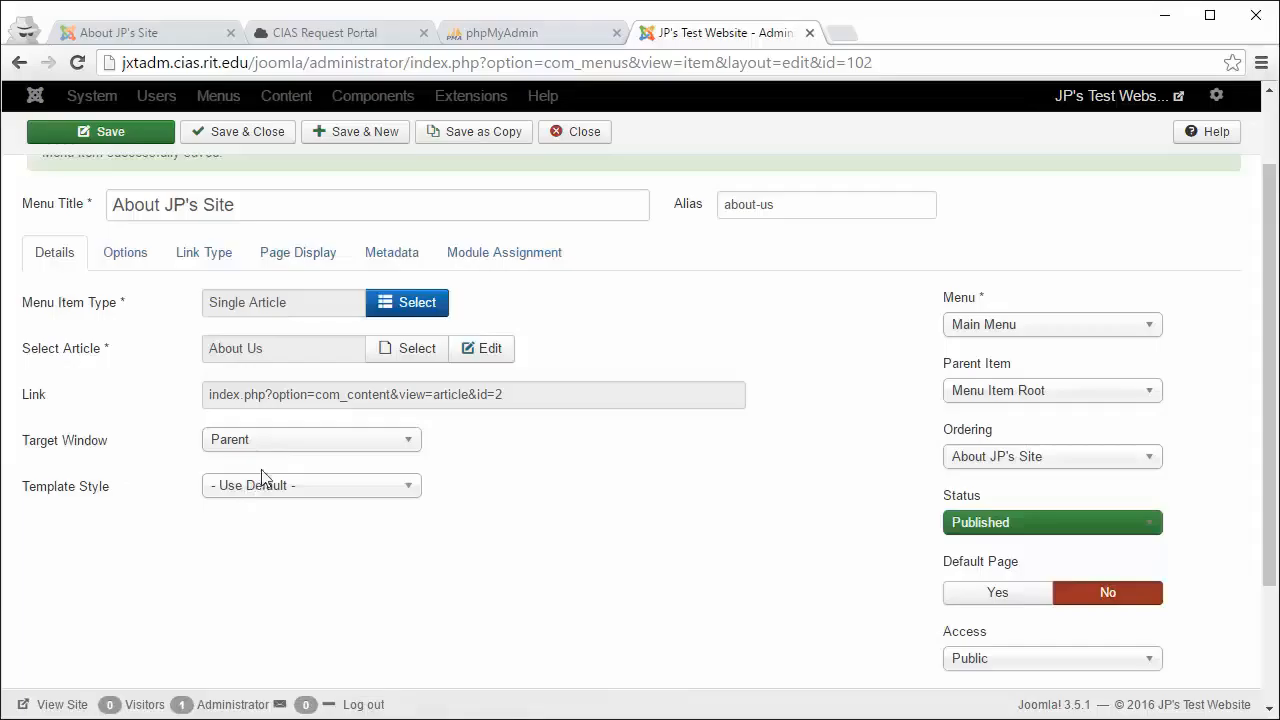
pyautogui.click(290, 443)
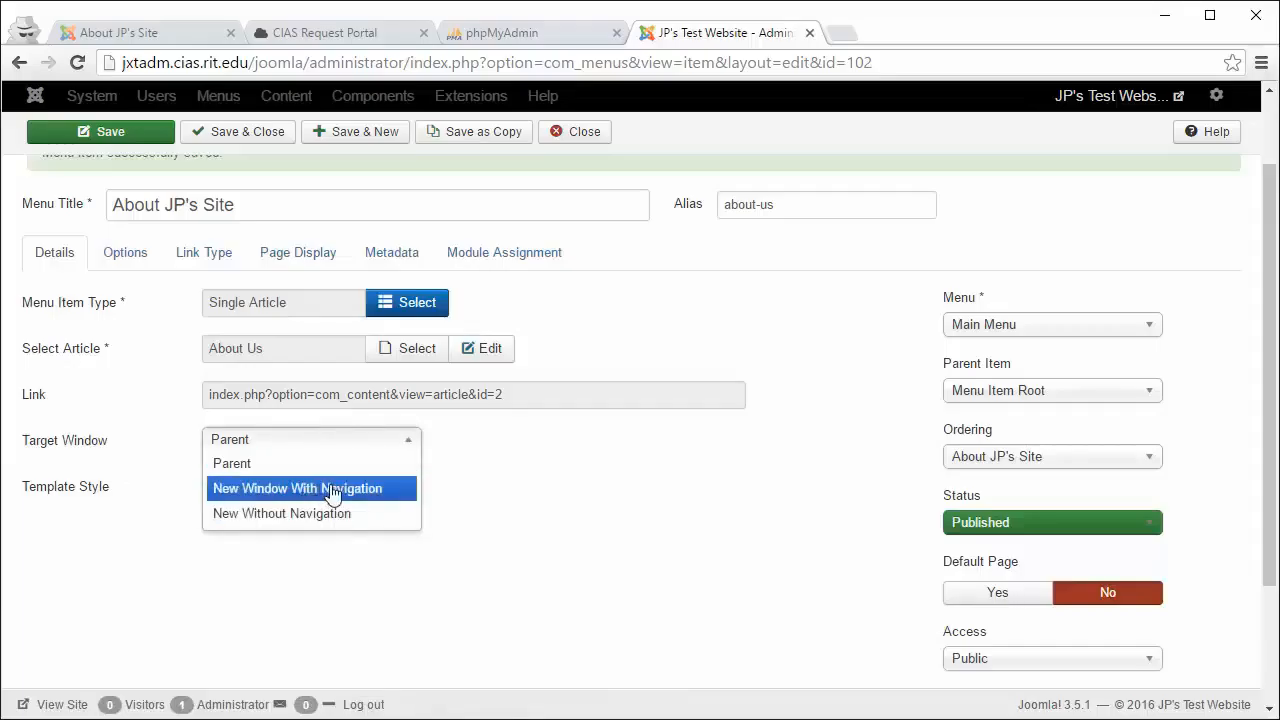
pyautogui.click(470, 499)
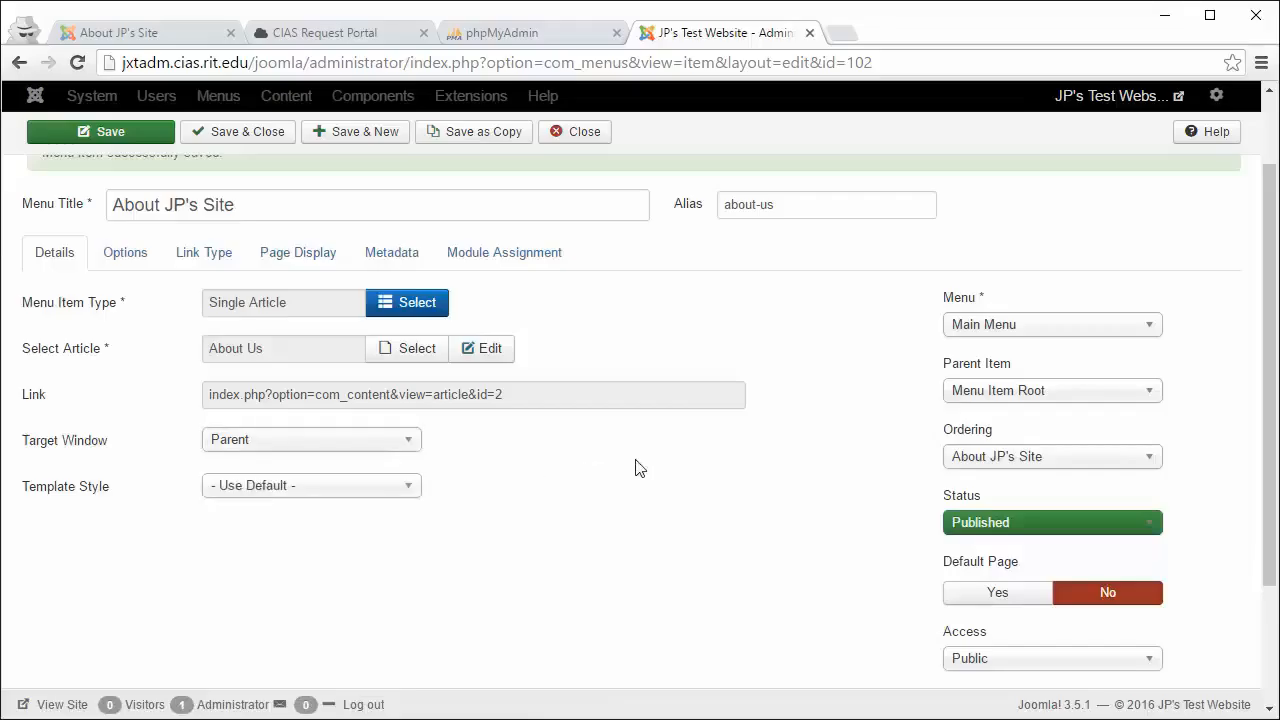
pyautogui.click(973, 395)
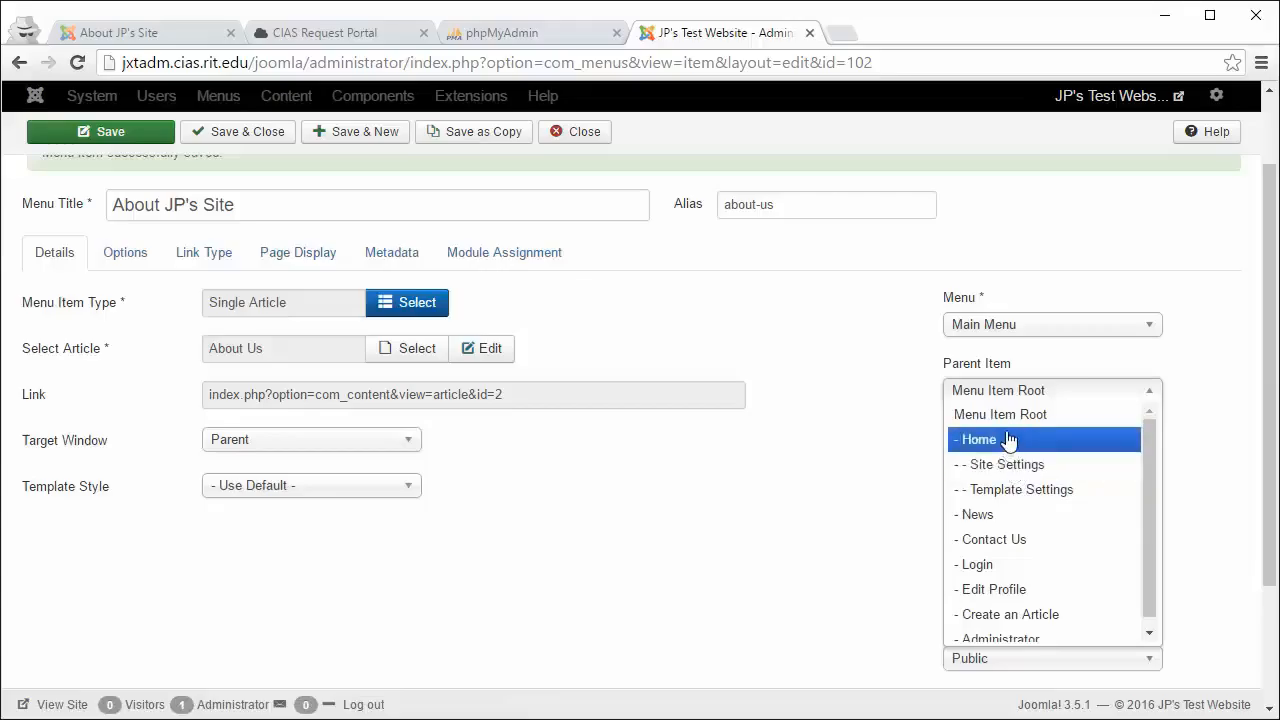
pyautogui.click(997, 514)
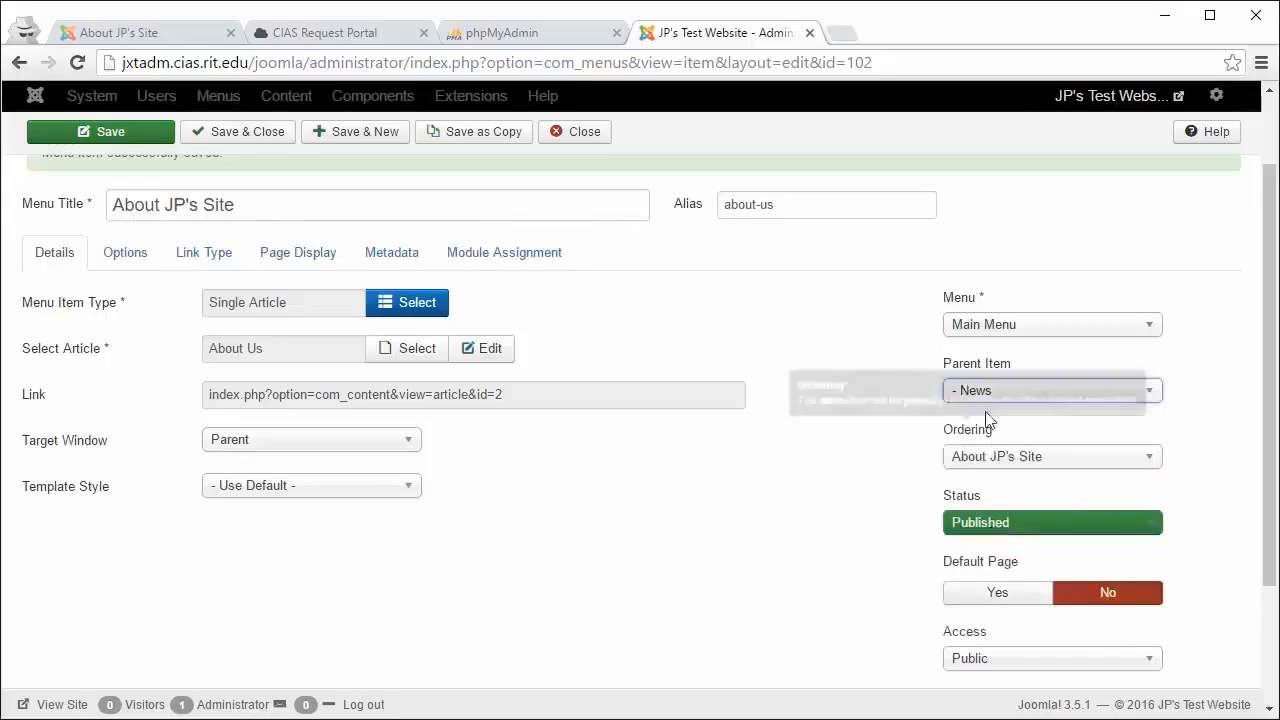
pyautogui.click(1000, 397)
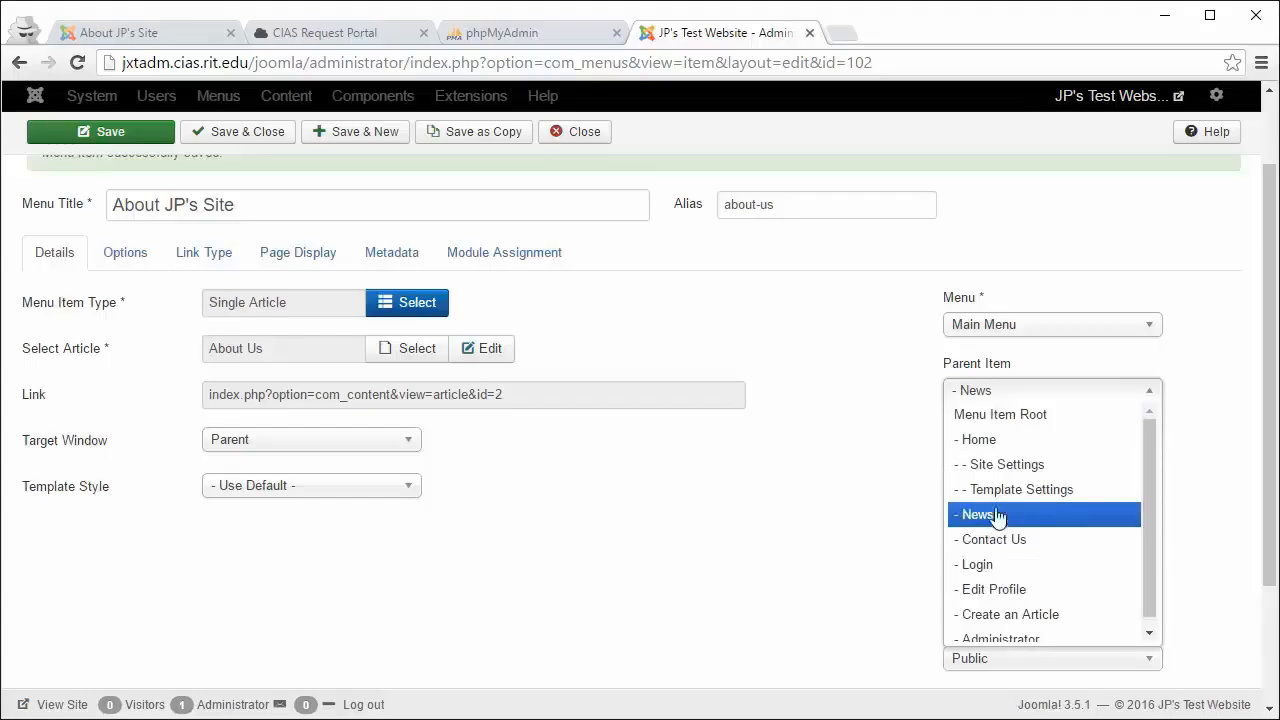
pyautogui.click(1019, 416)
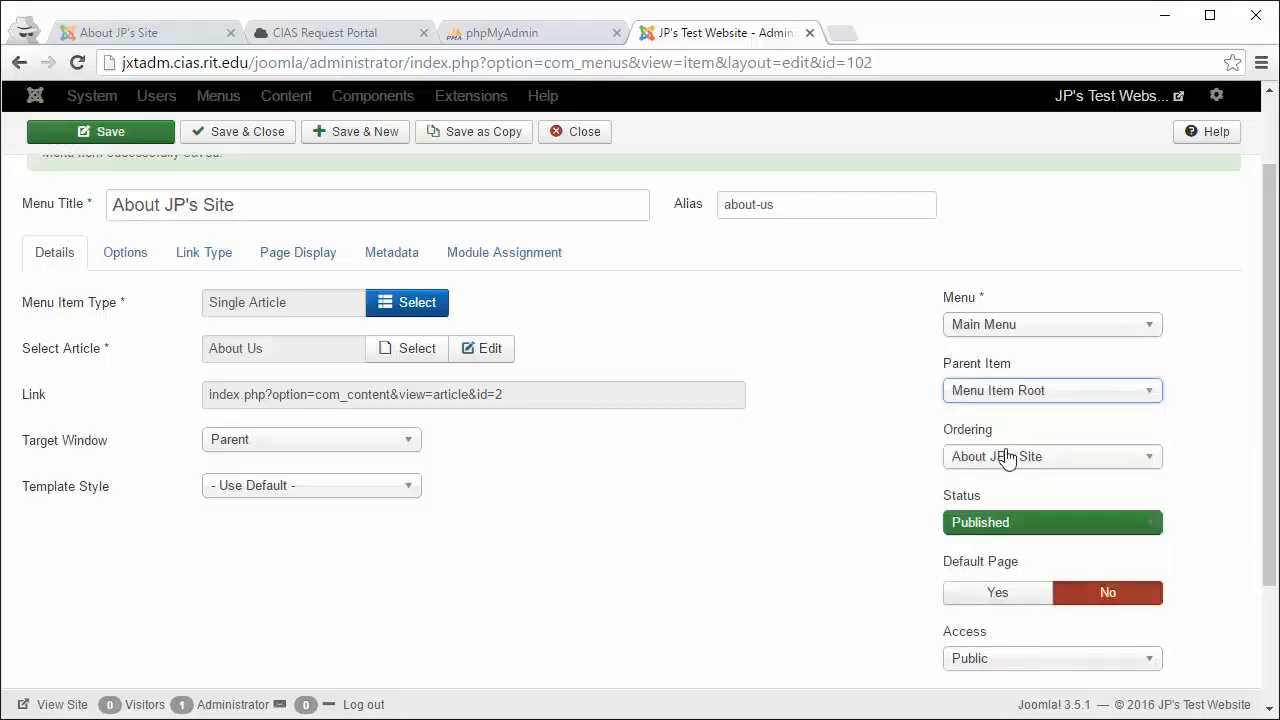
# Step: Order the menu item after News and keep its status Published
pyautogui.click(1008, 463)
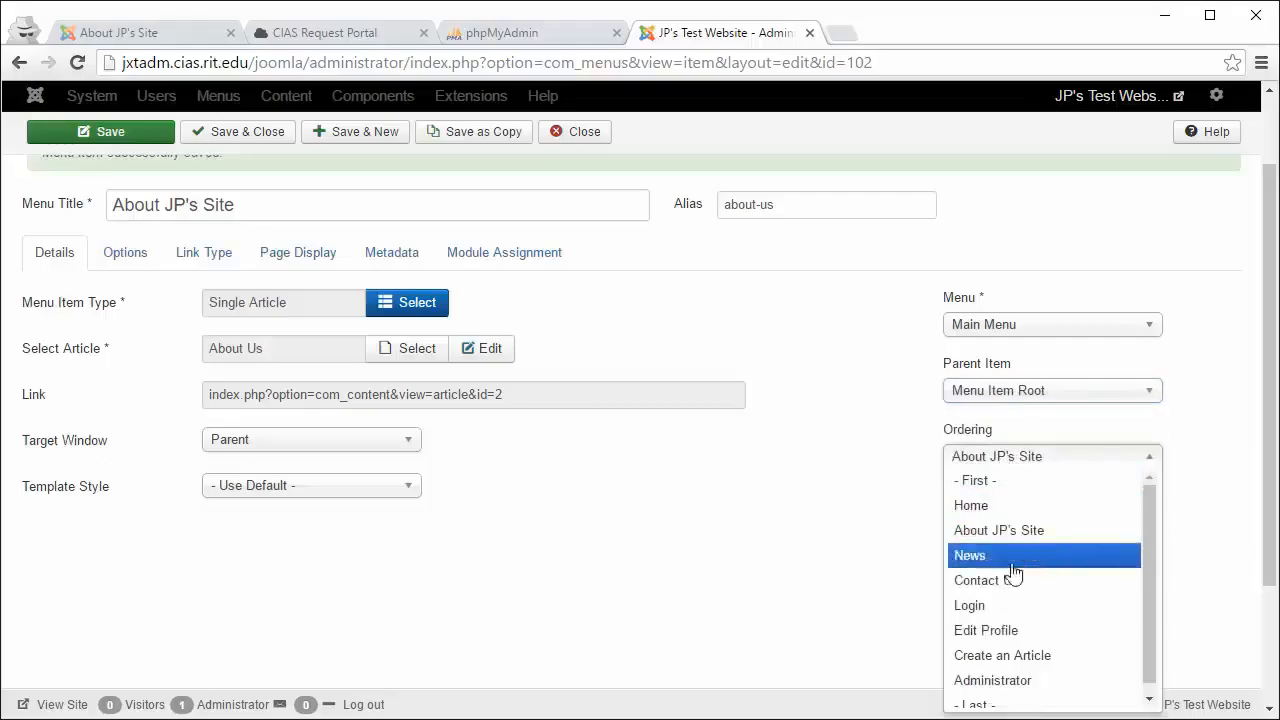
pyautogui.scroll(-1, 1013, 606)
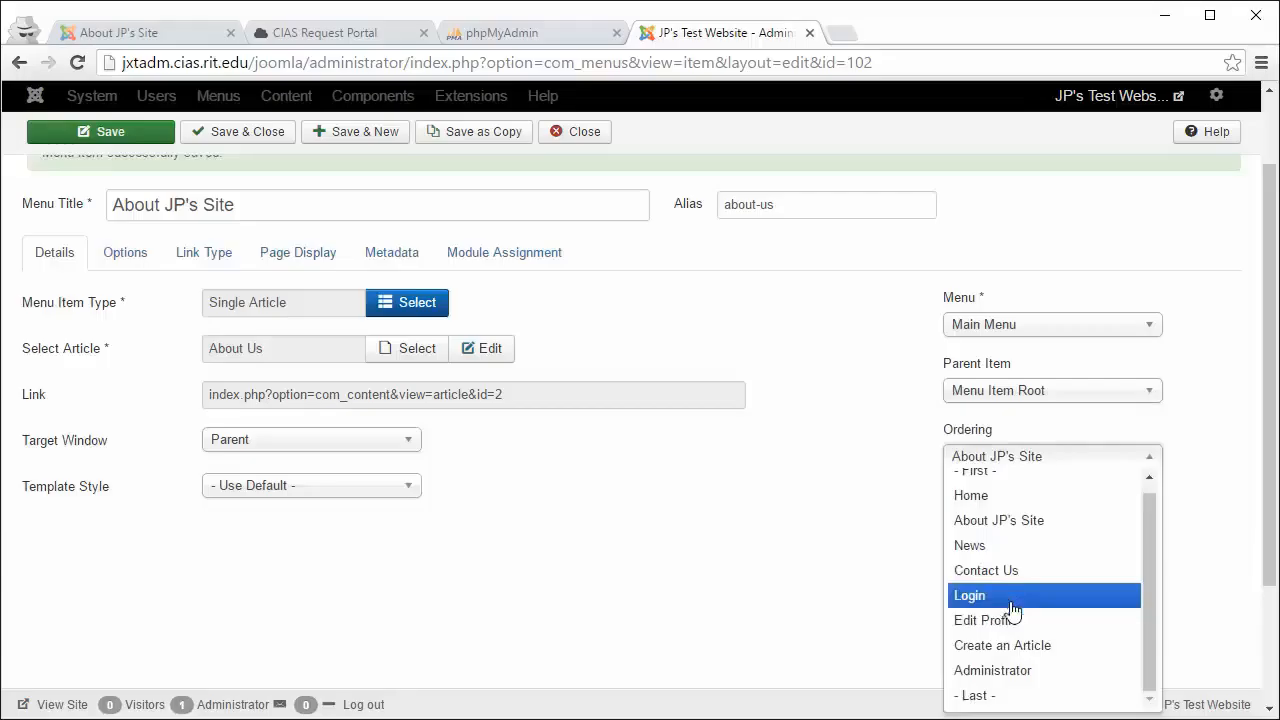
pyautogui.click(995, 550)
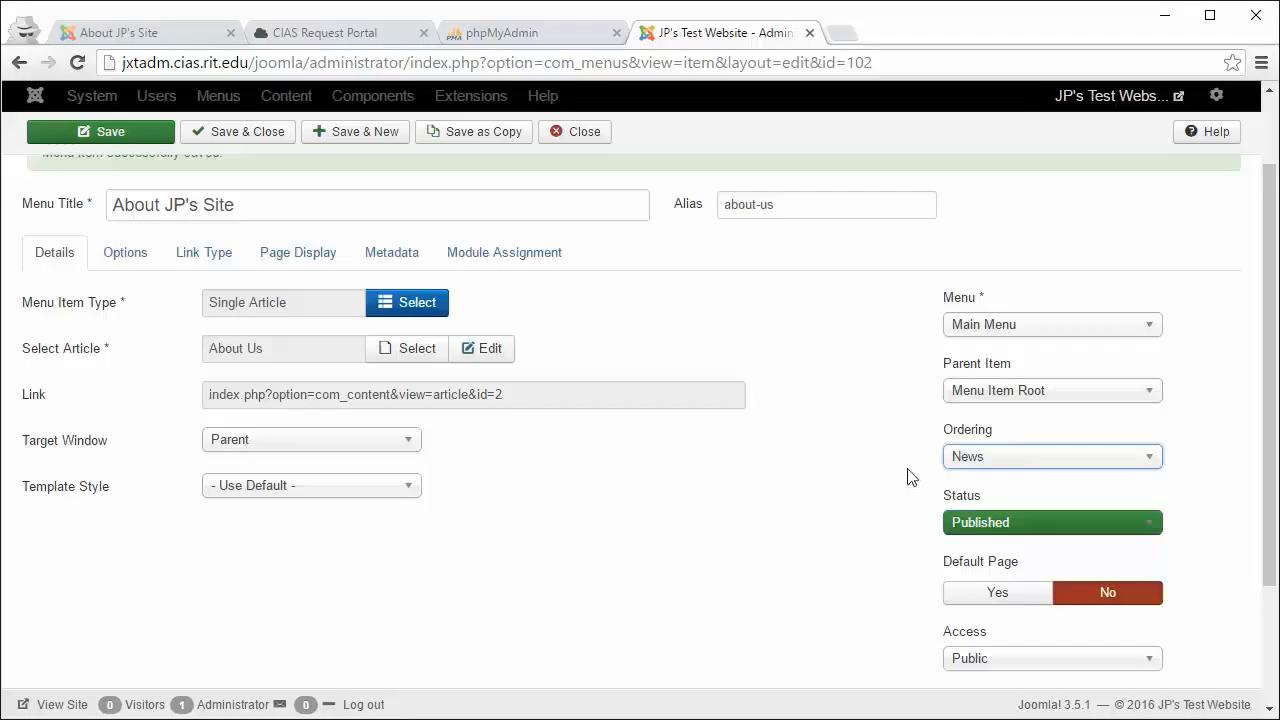
pyautogui.click(1035, 530)
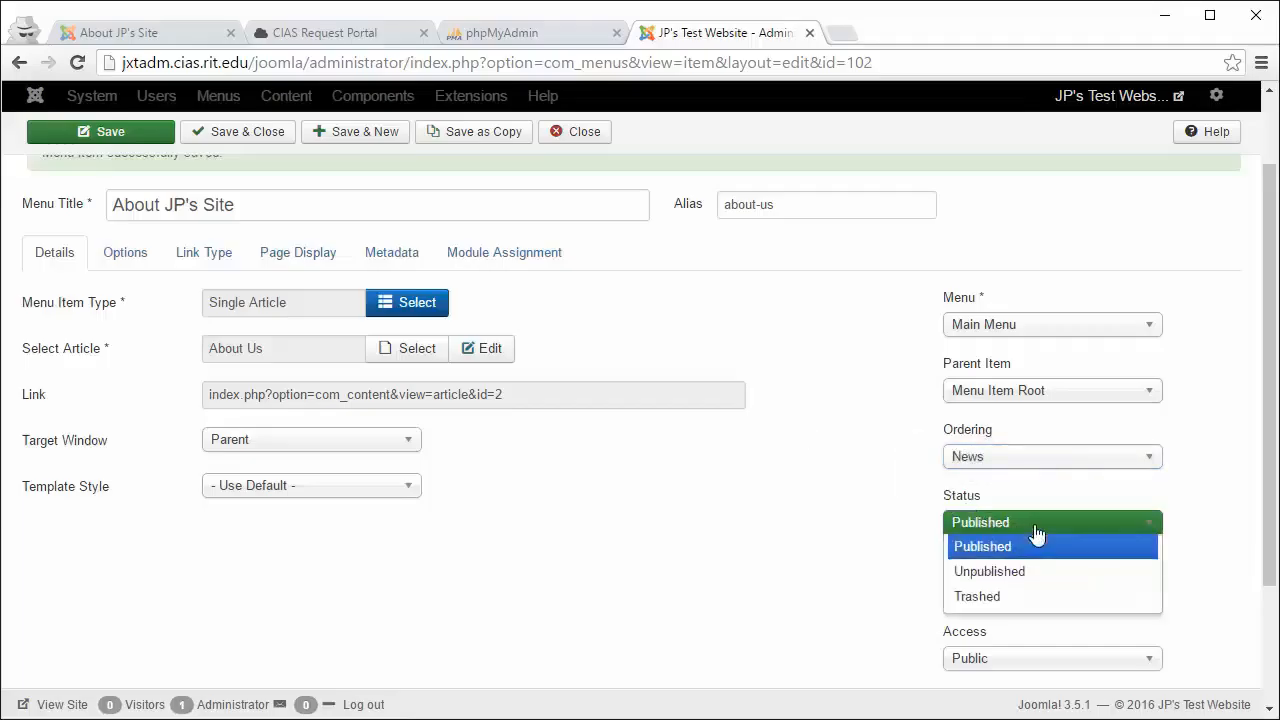
pyautogui.click(864, 521)
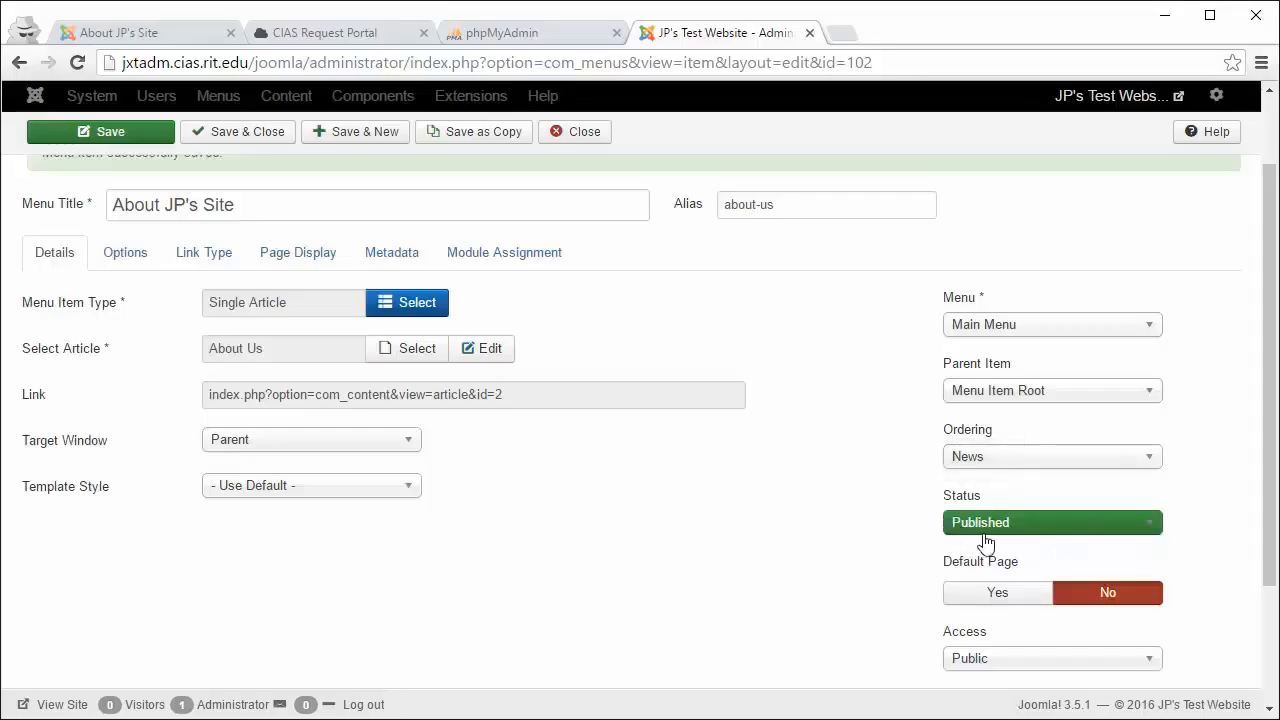
# Step: Keep Public access and save the About JP's Site menu item
pyautogui.scroll(-1, 980, 537)
pyautogui.scroll(-1, 834, 487)
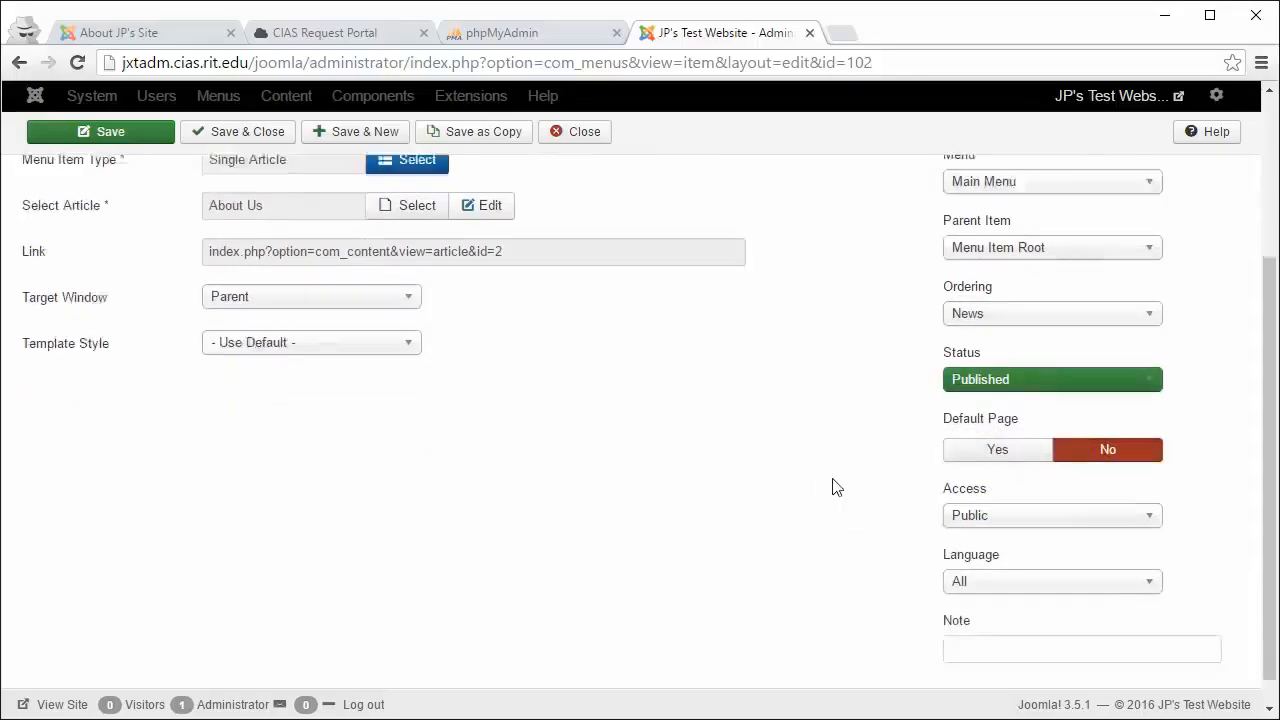
pyautogui.click(1001, 490)
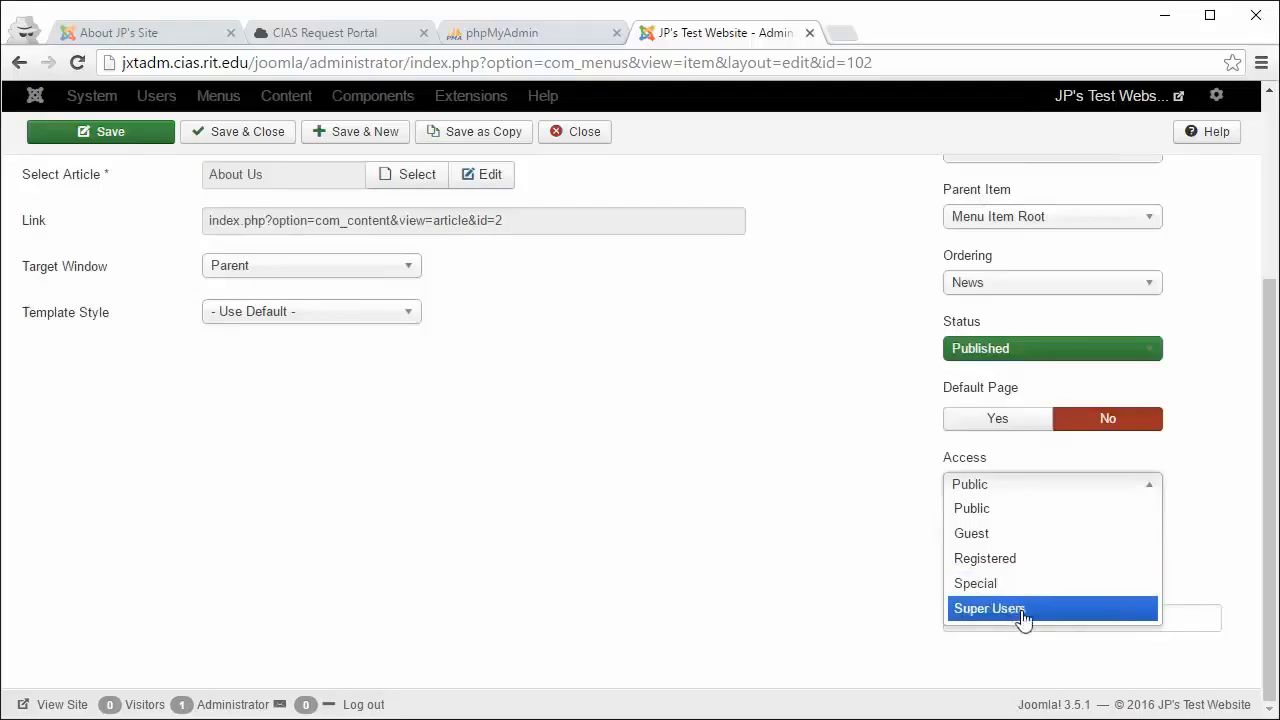
pyautogui.click(671, 537)
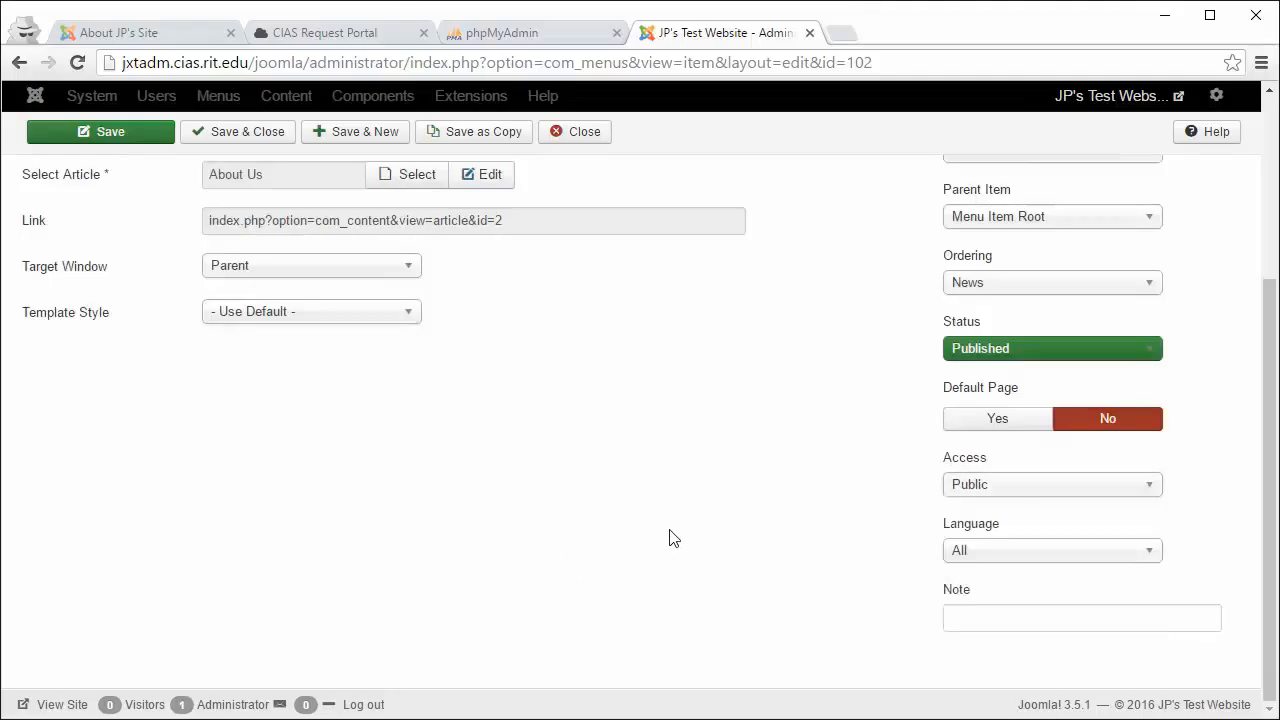
pyautogui.click(948, 617)
pyautogui.press('Return')
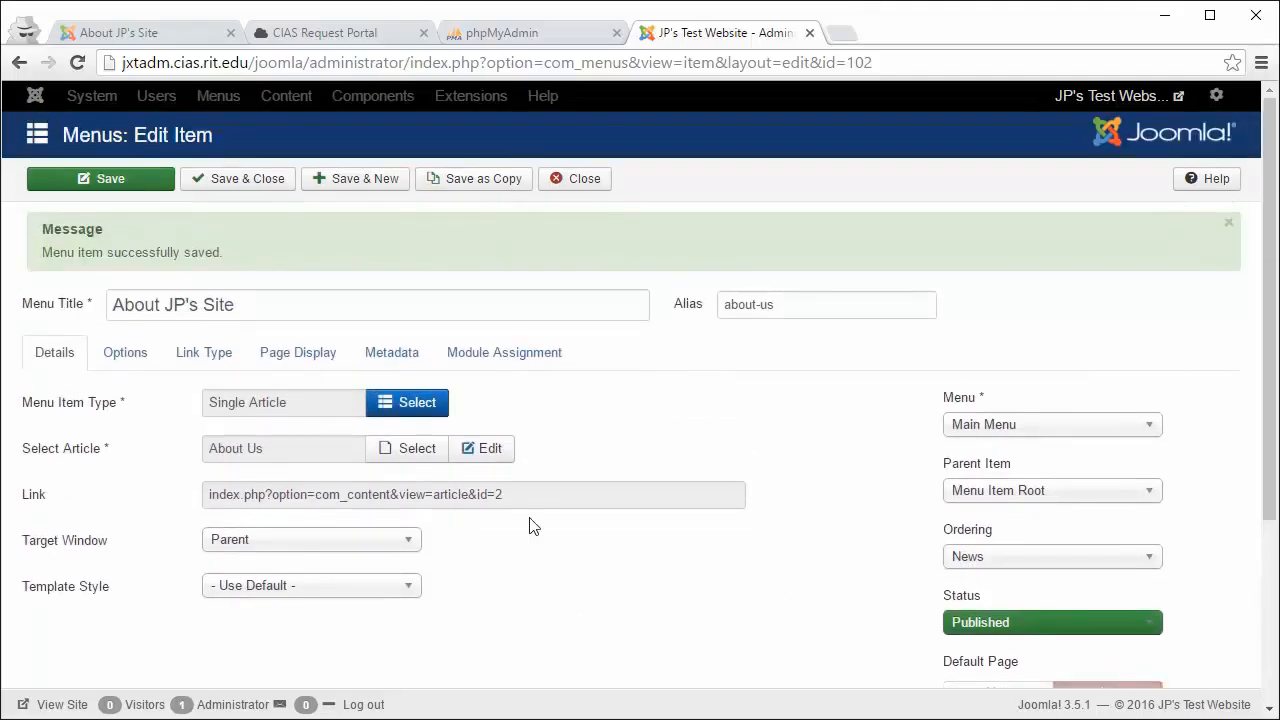
pyautogui.click(78, 189)
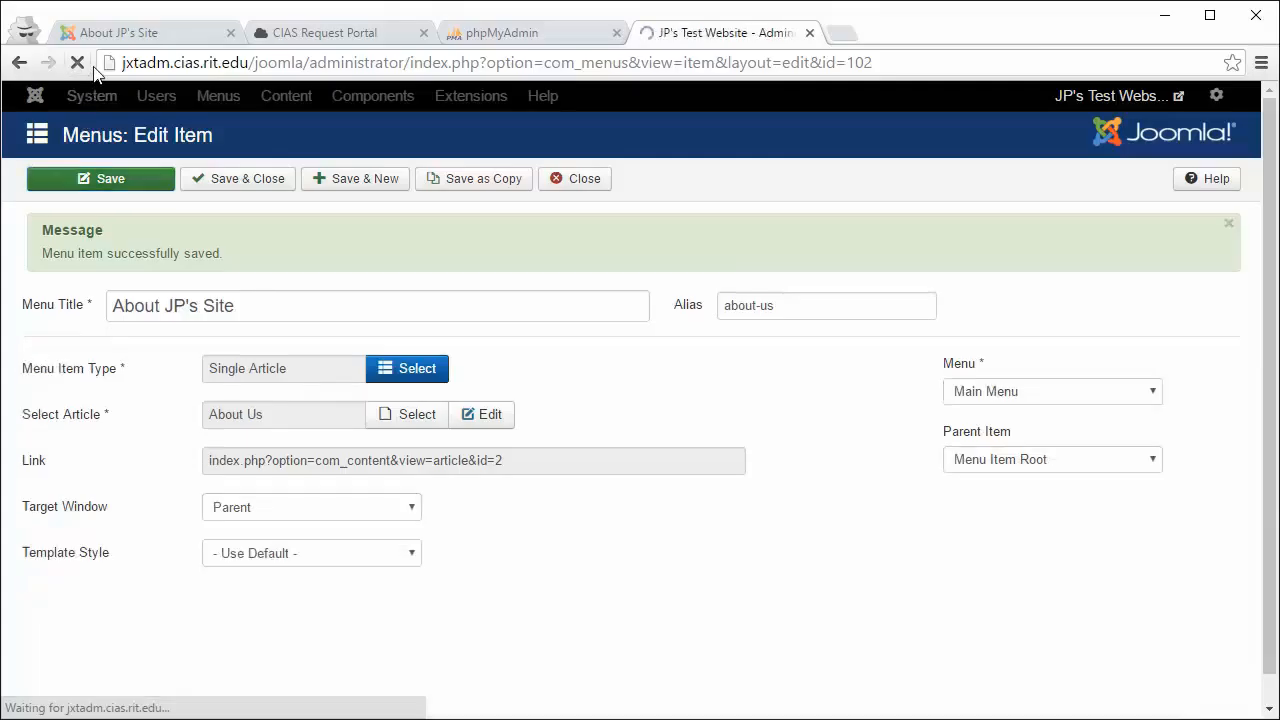
# Step: Reload the live site to confirm News now precedes About JP's Site in the menu
pyautogui.click(102, 34)
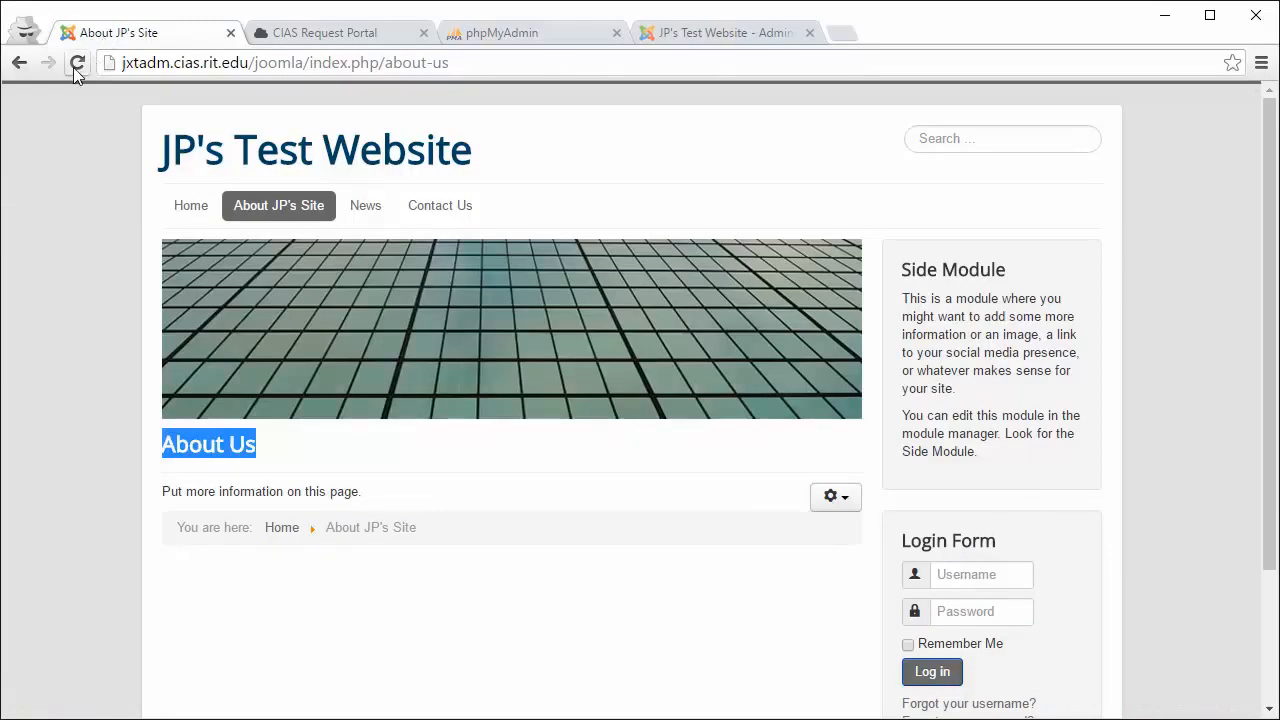
pyautogui.click(74, 66)
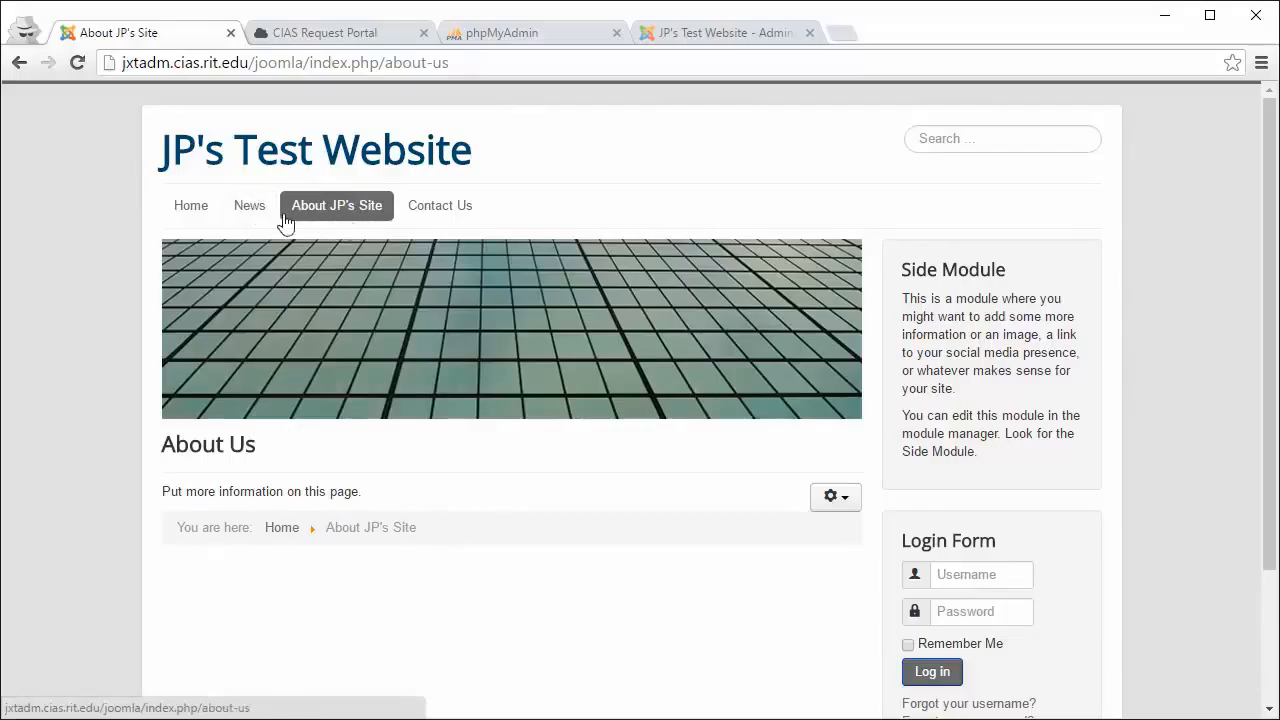
pyautogui.click(708, 36)
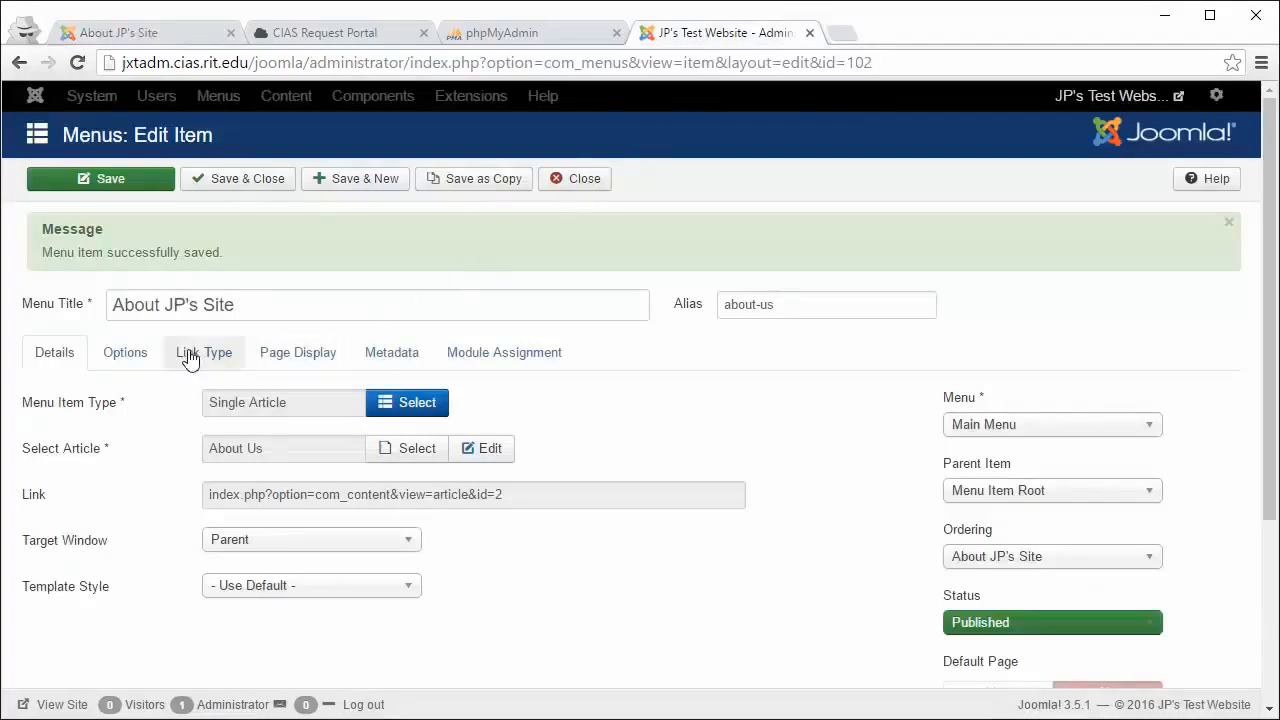
pyautogui.click(127, 353)
# Step: In the Options tab, set Show Title to Show and Linked Titles to No
pyautogui.scroll(-1, 150, 358)
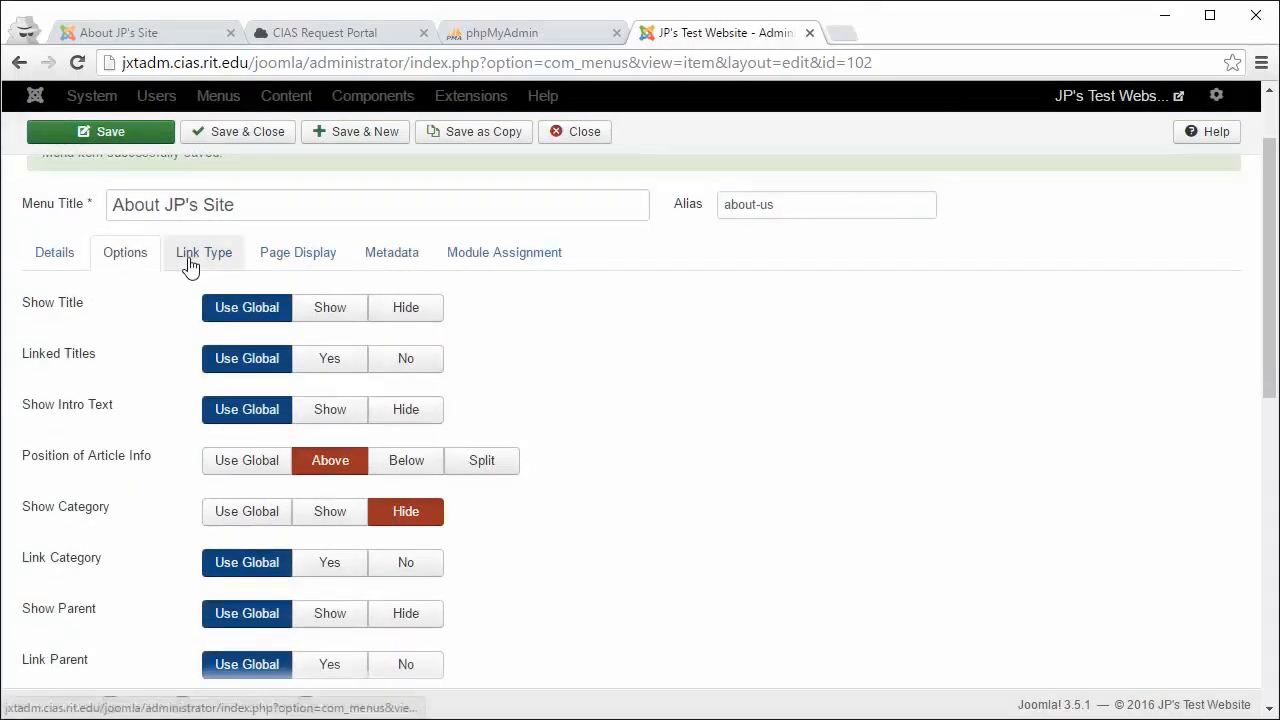
pyautogui.scroll(-1, 190, 265)
pyautogui.scroll(-2, 190, 265)
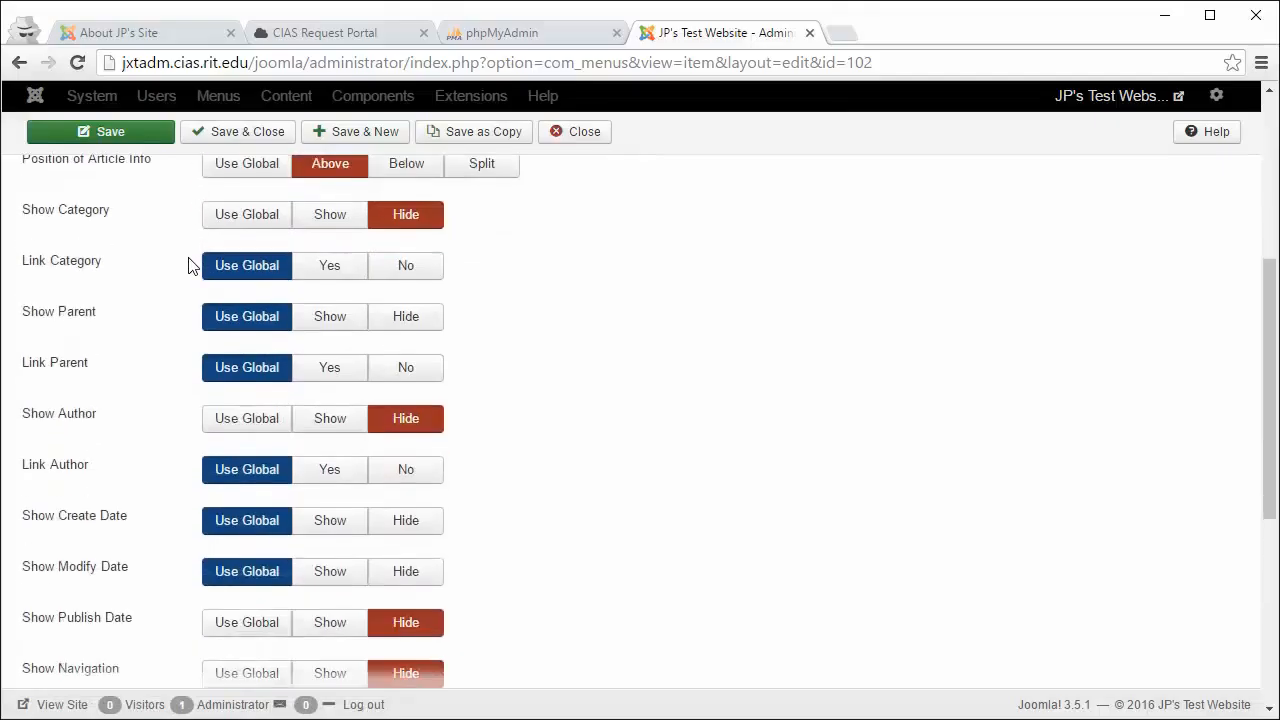
pyautogui.scroll(1, 190, 265)
pyautogui.scroll(2, 190, 265)
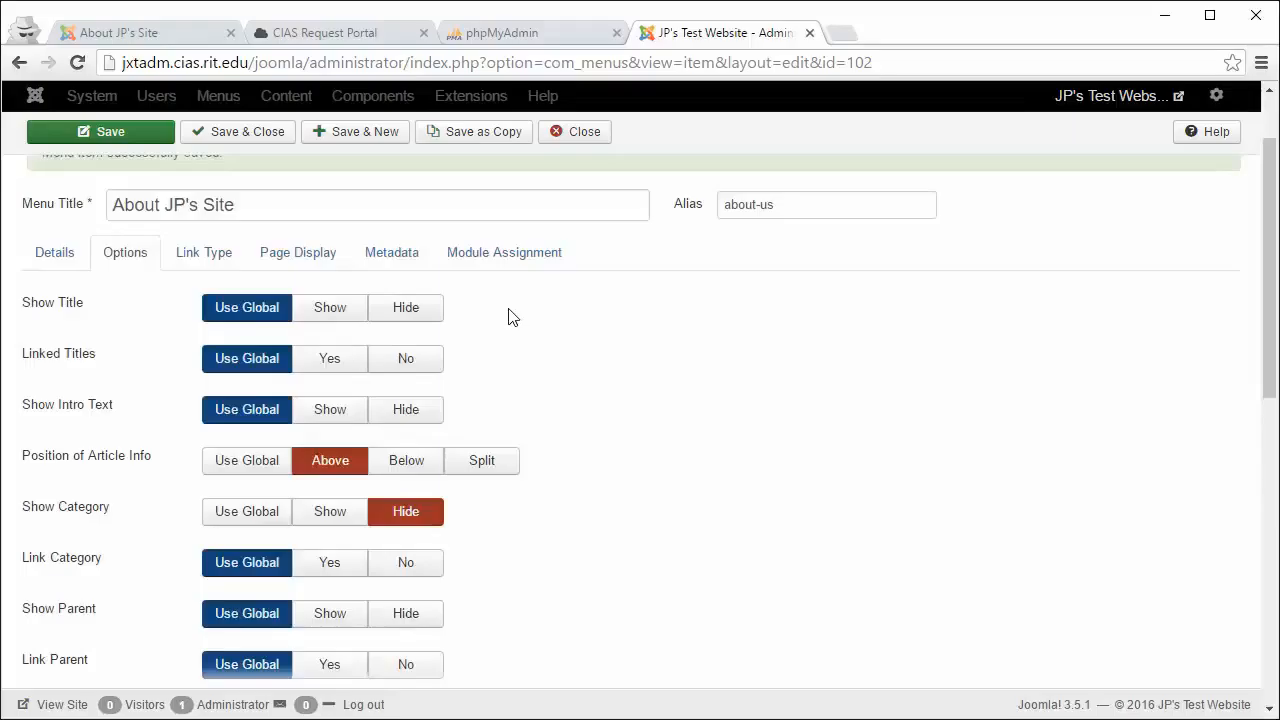
pyautogui.click(338, 309)
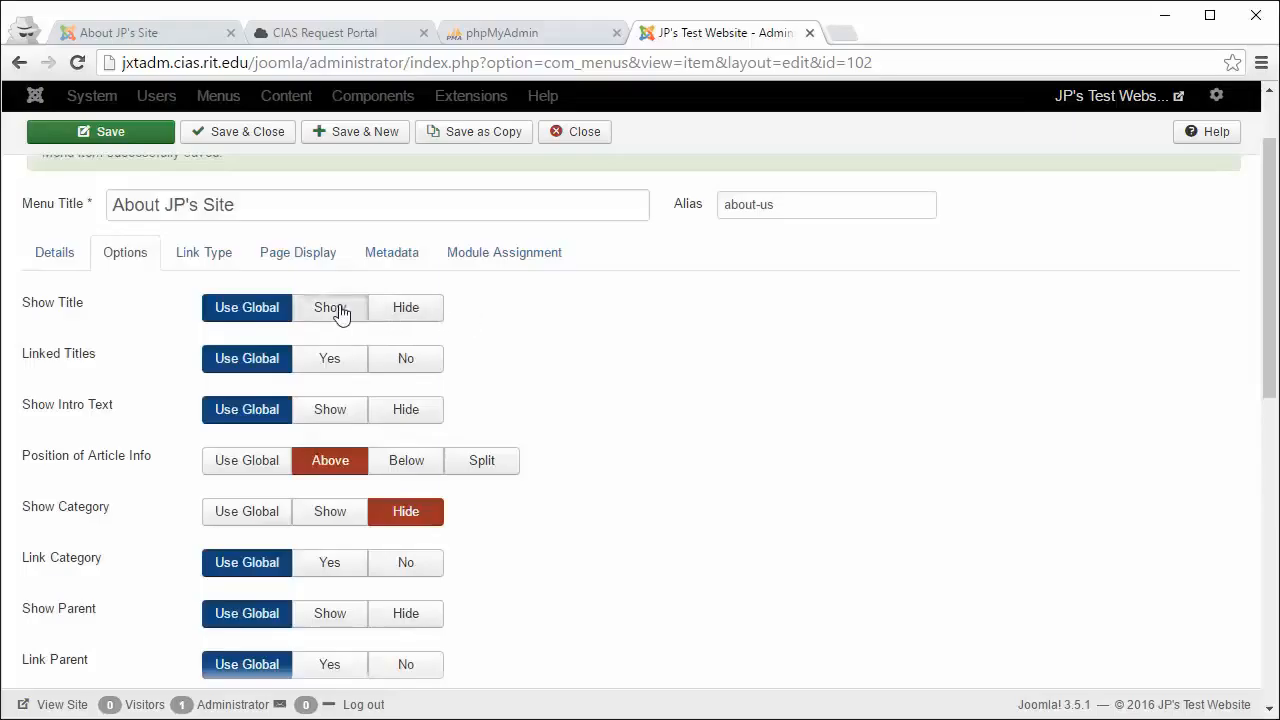
pyautogui.click(401, 366)
pyautogui.scroll(-1, 408, 412)
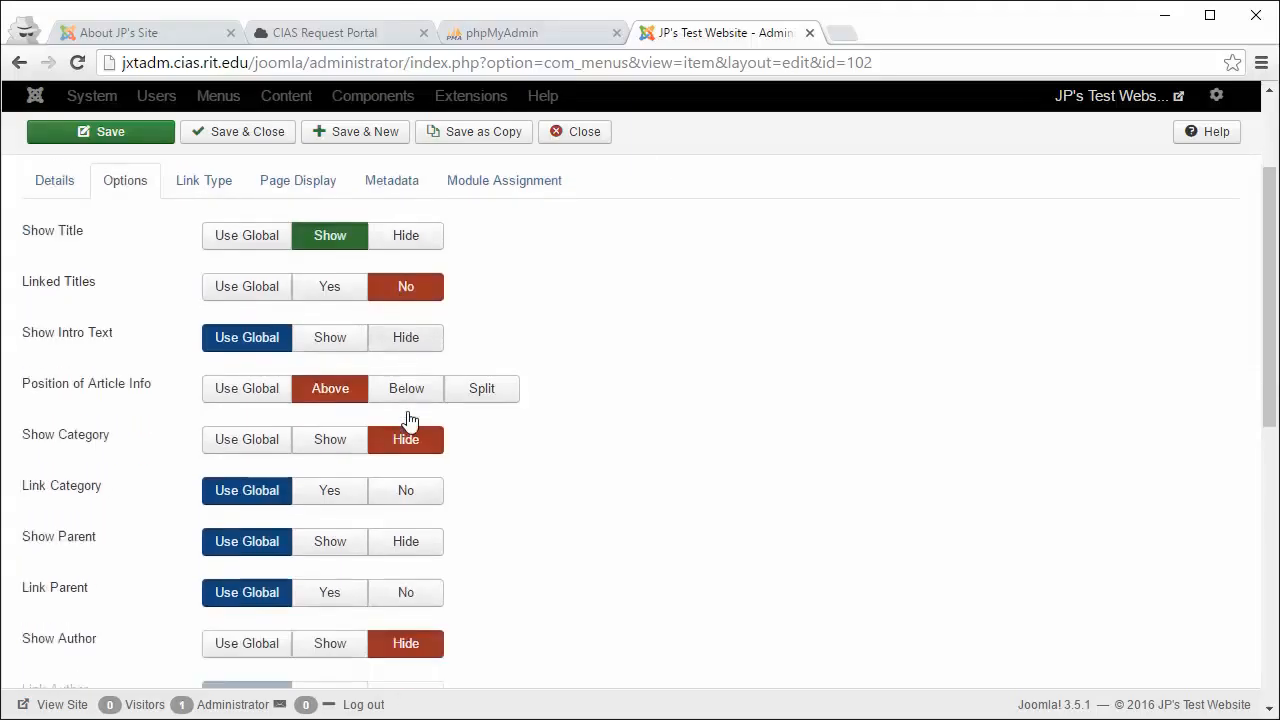
pyautogui.scroll(-5, 408, 420)
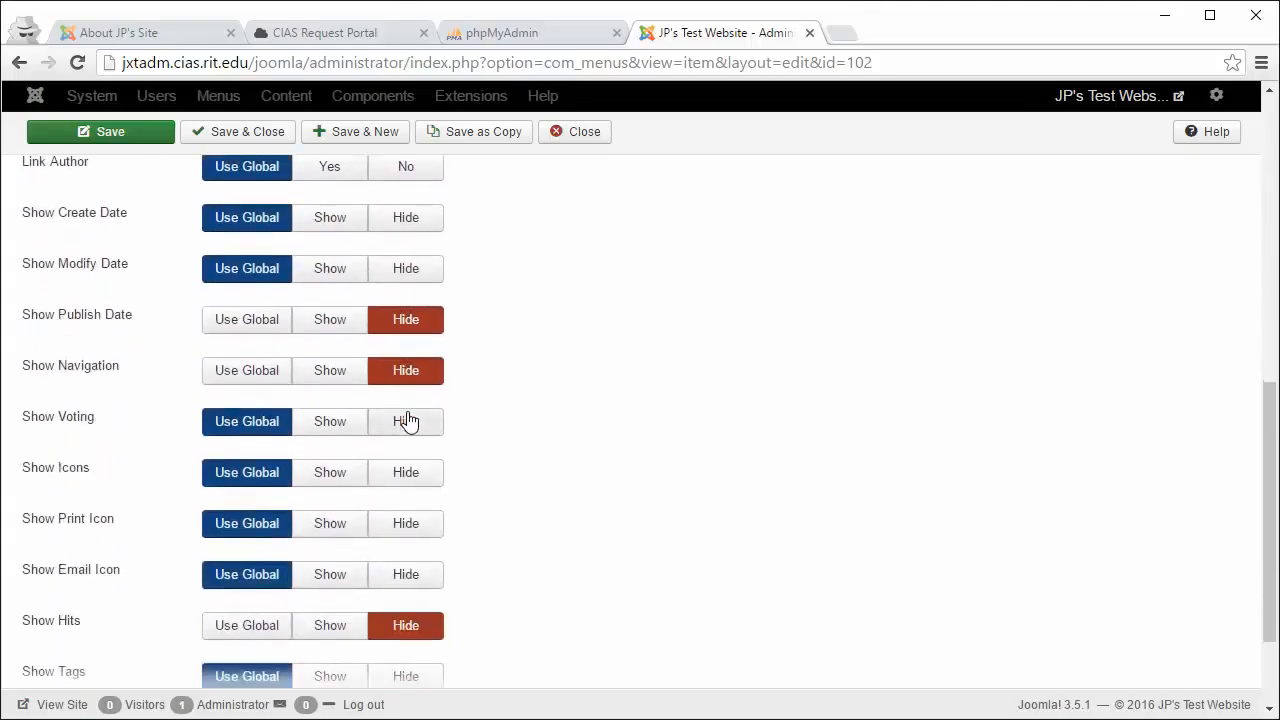
pyautogui.scroll(-2, 407, 421)
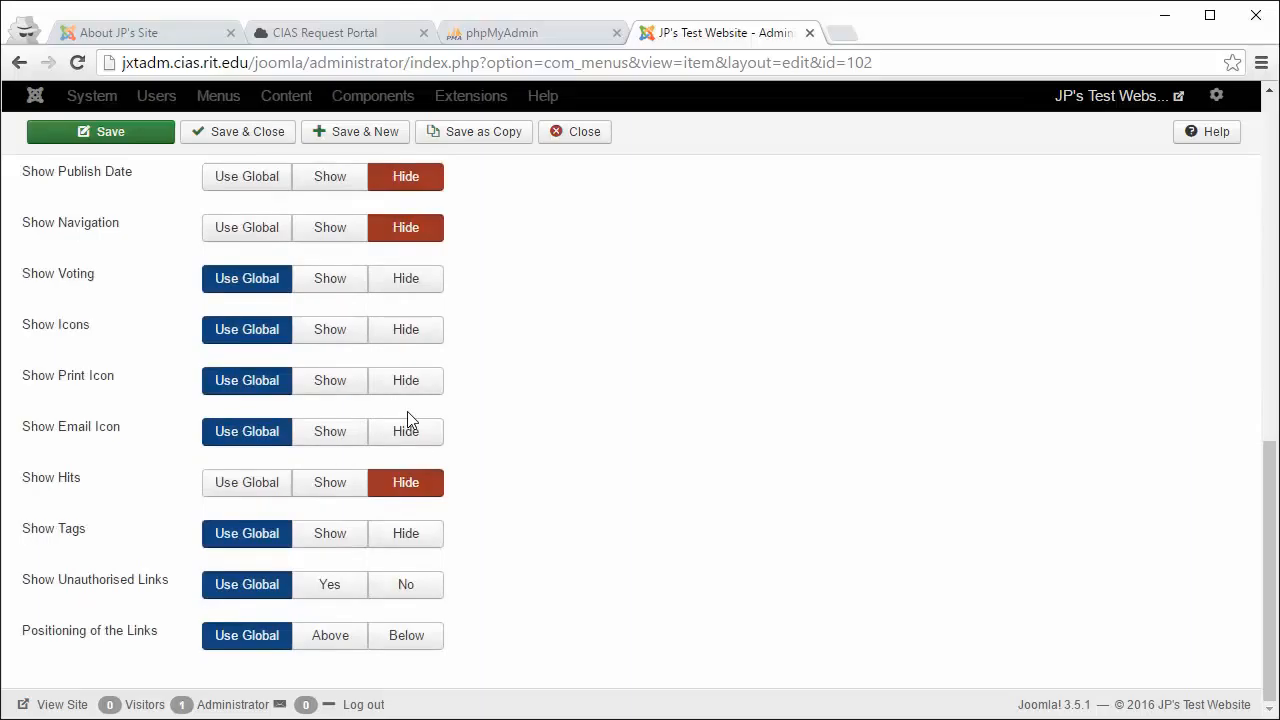
pyautogui.scroll(6, 408, 420)
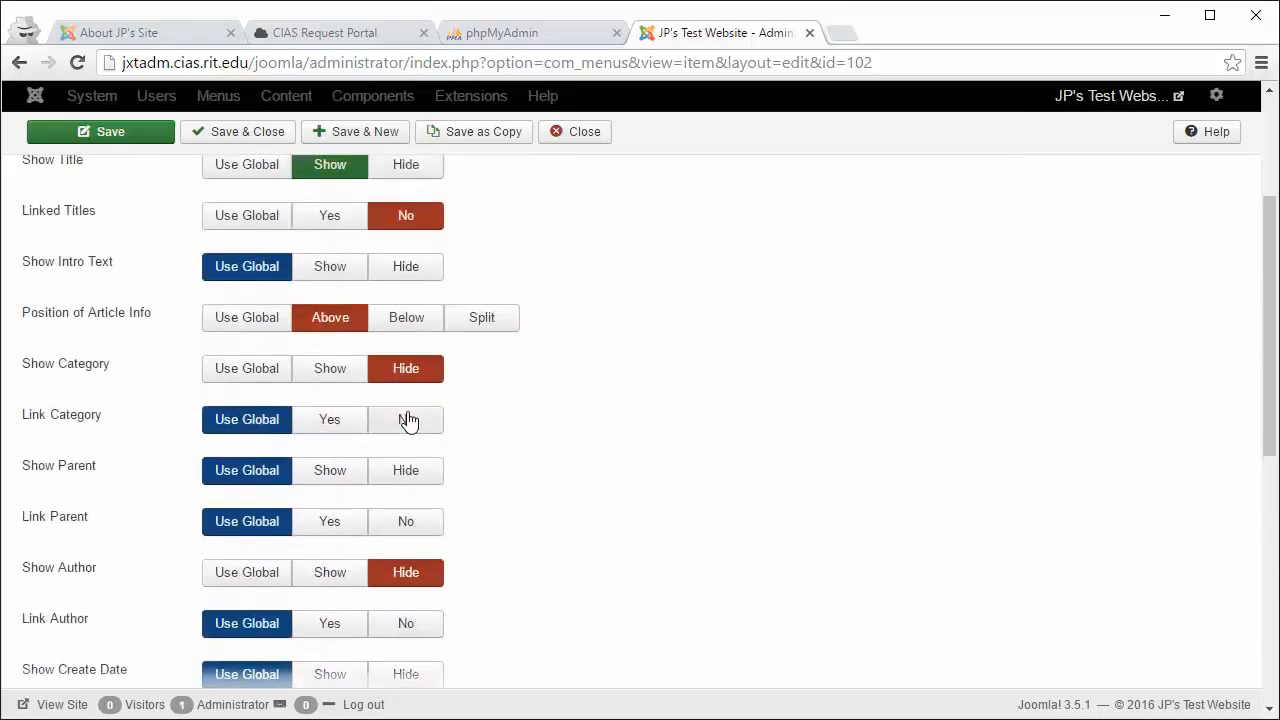
pyautogui.scroll(3, 408, 420)
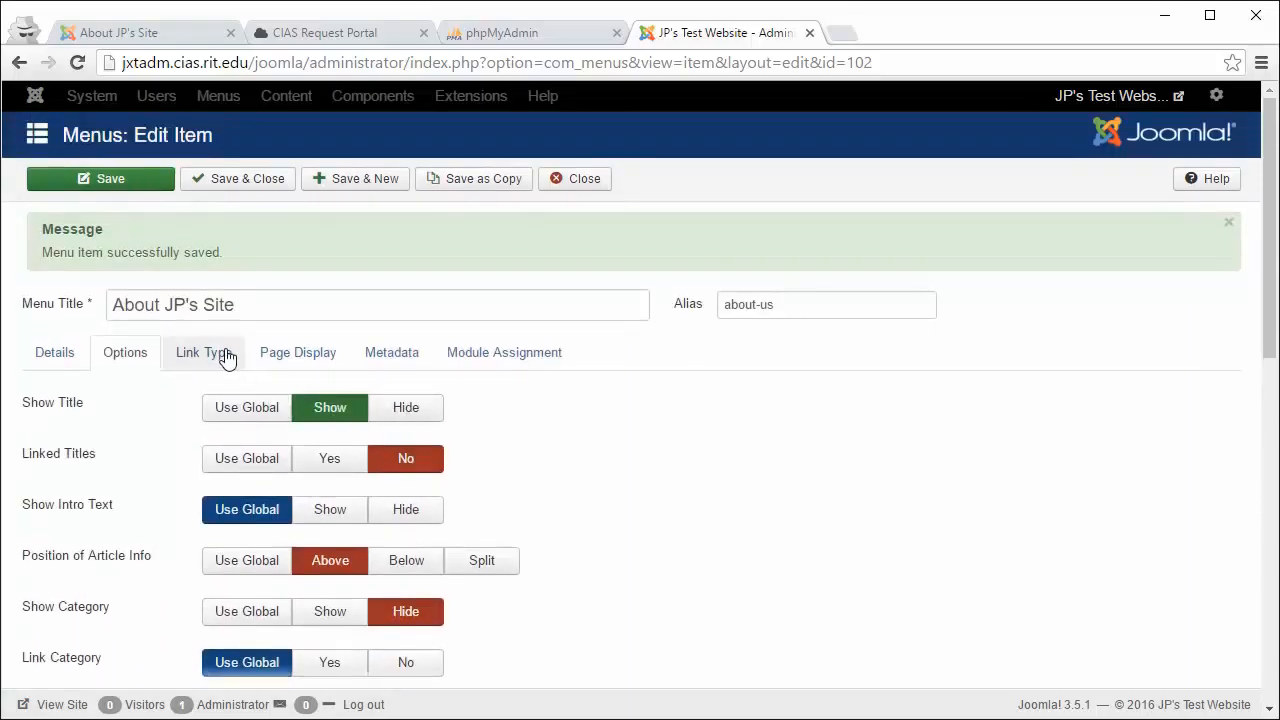
pyautogui.click(228, 356)
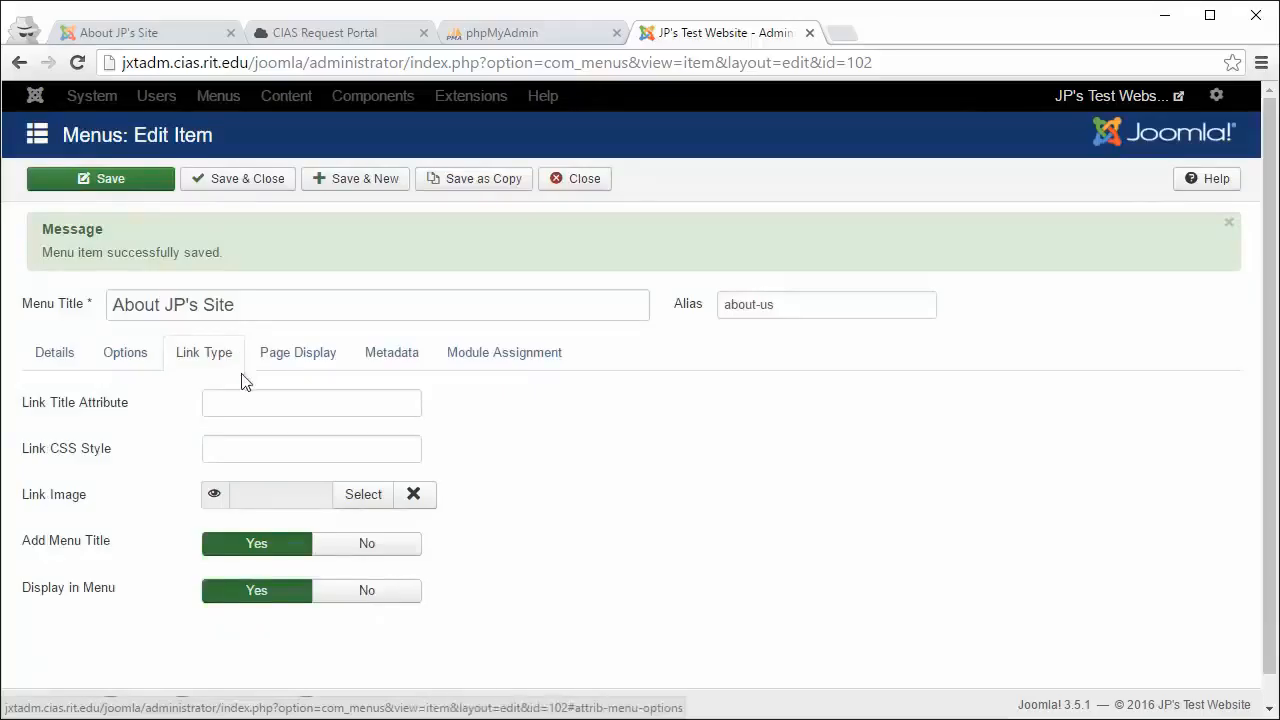
# Step: Enter testclass as the Link CSS Style for the About JP's Site link
pyautogui.click(211, 448)
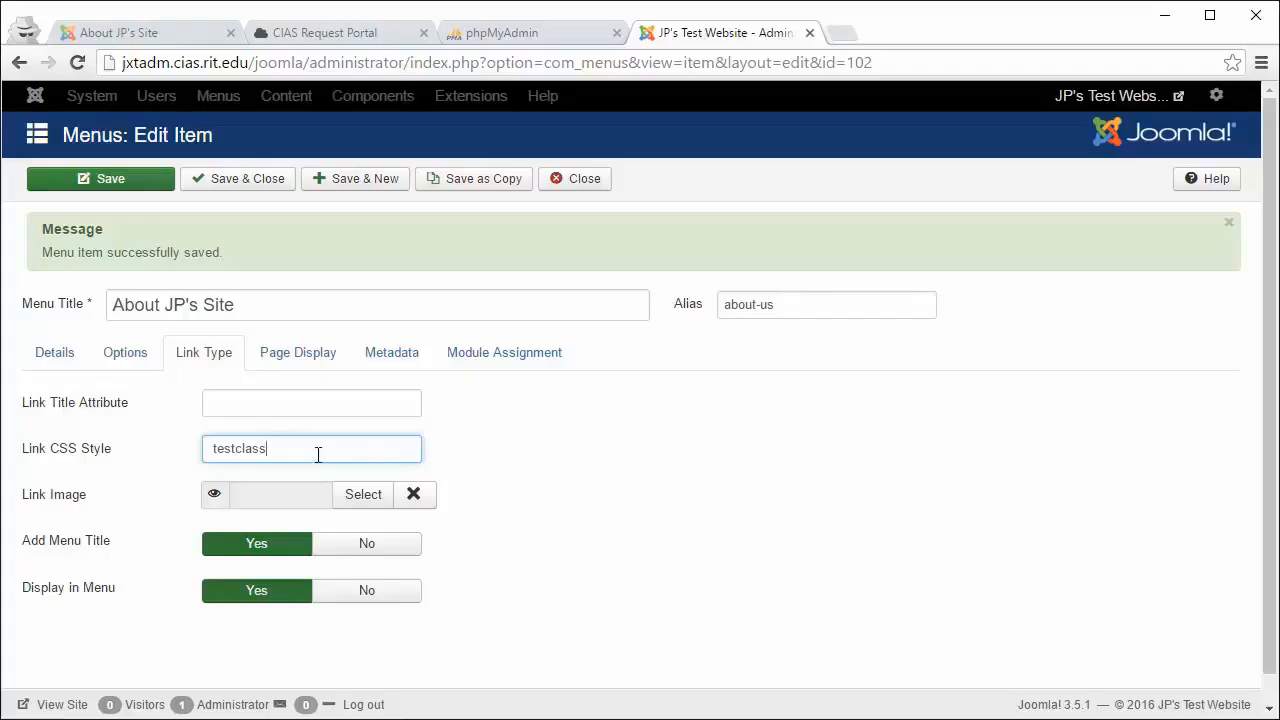
pyautogui.moveTo(318, 455); pyautogui.dragTo(215, 448)
pyautogui.click(337, 362)
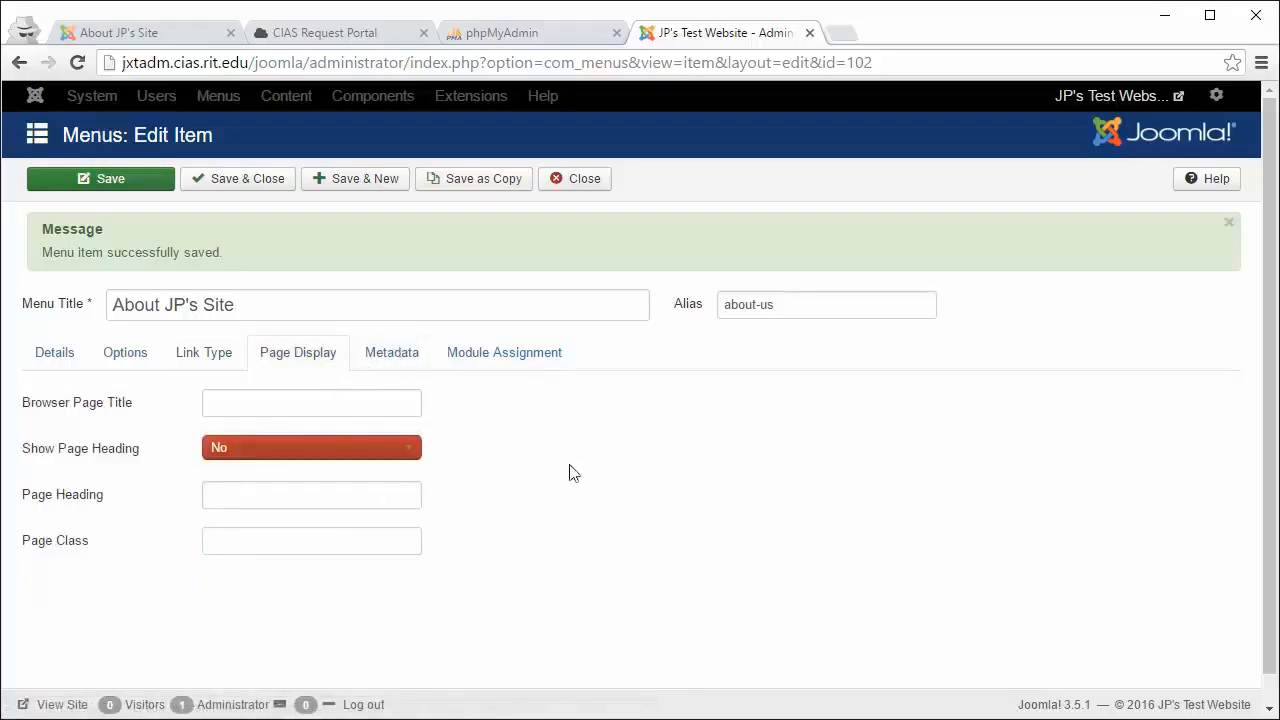
# Step: Check module assignments: News Flash and Footer hidden, Search and Main Menu on all pages
pyautogui.click(403, 365)
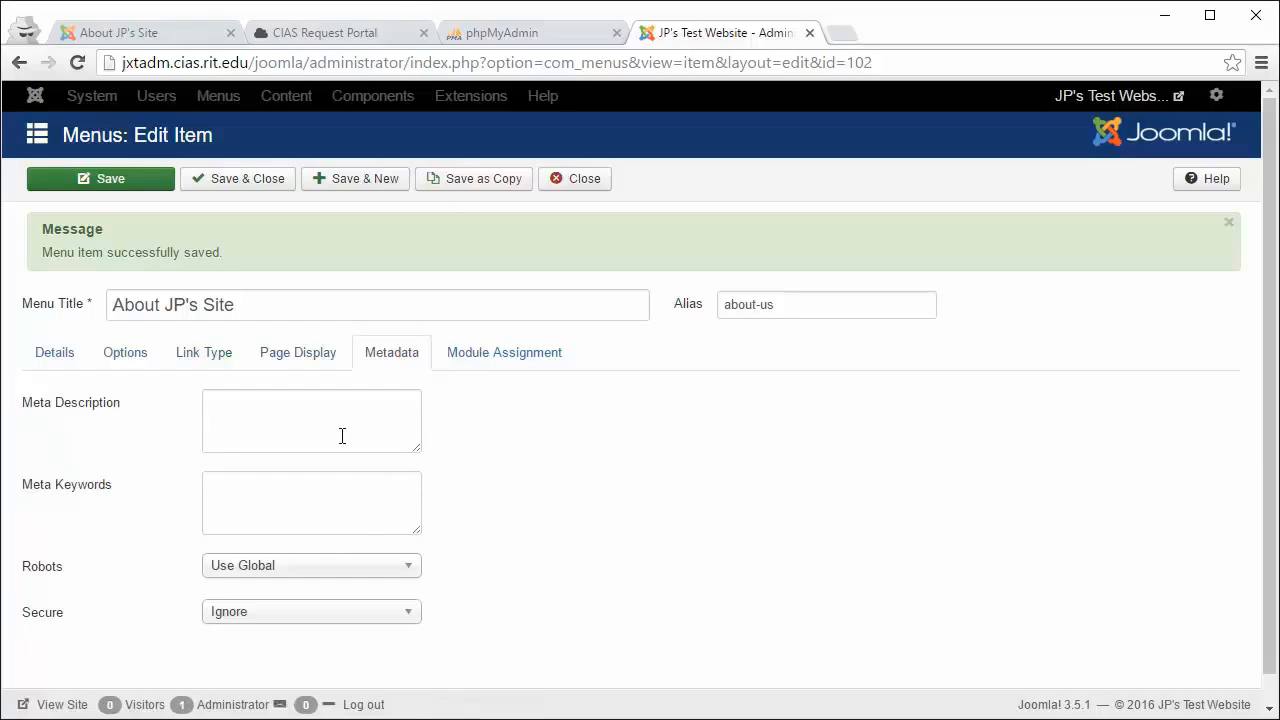
pyautogui.click(499, 355)
pyautogui.scroll(-1, 505, 407)
pyautogui.scroll(-1, 505, 407)
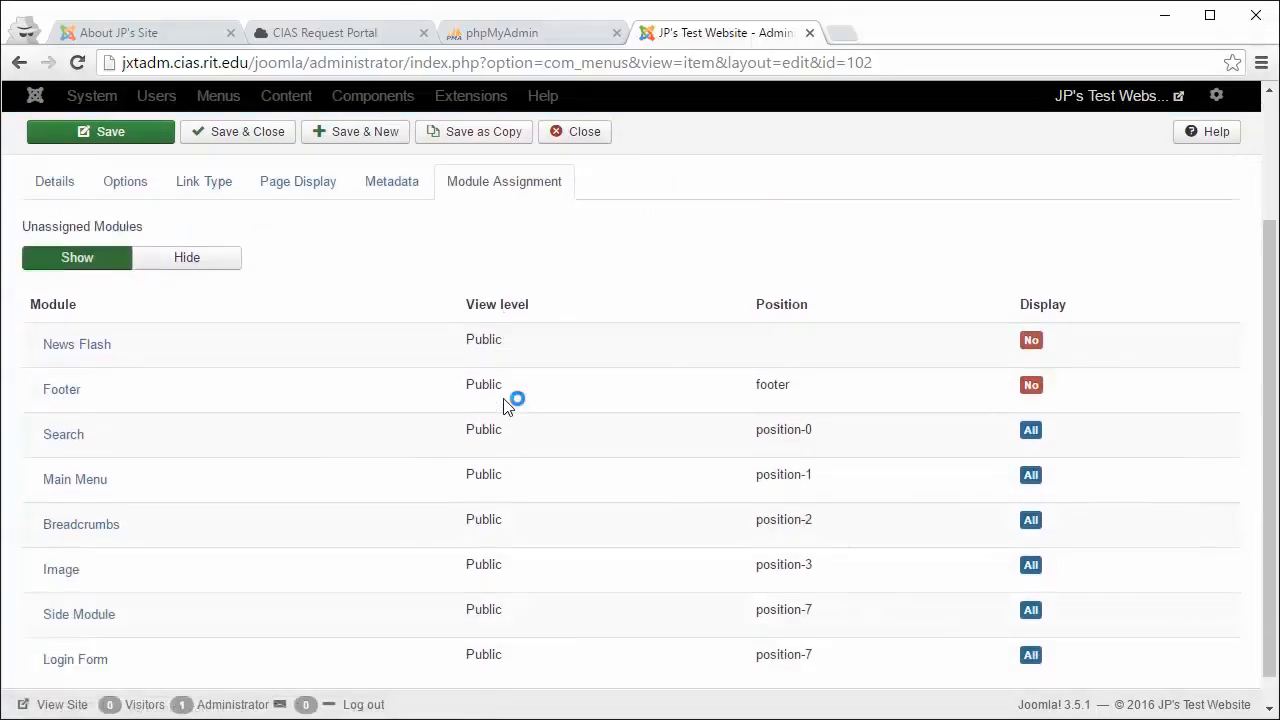
pyautogui.scroll(1, 505, 407)
pyautogui.scroll(1, 505, 407)
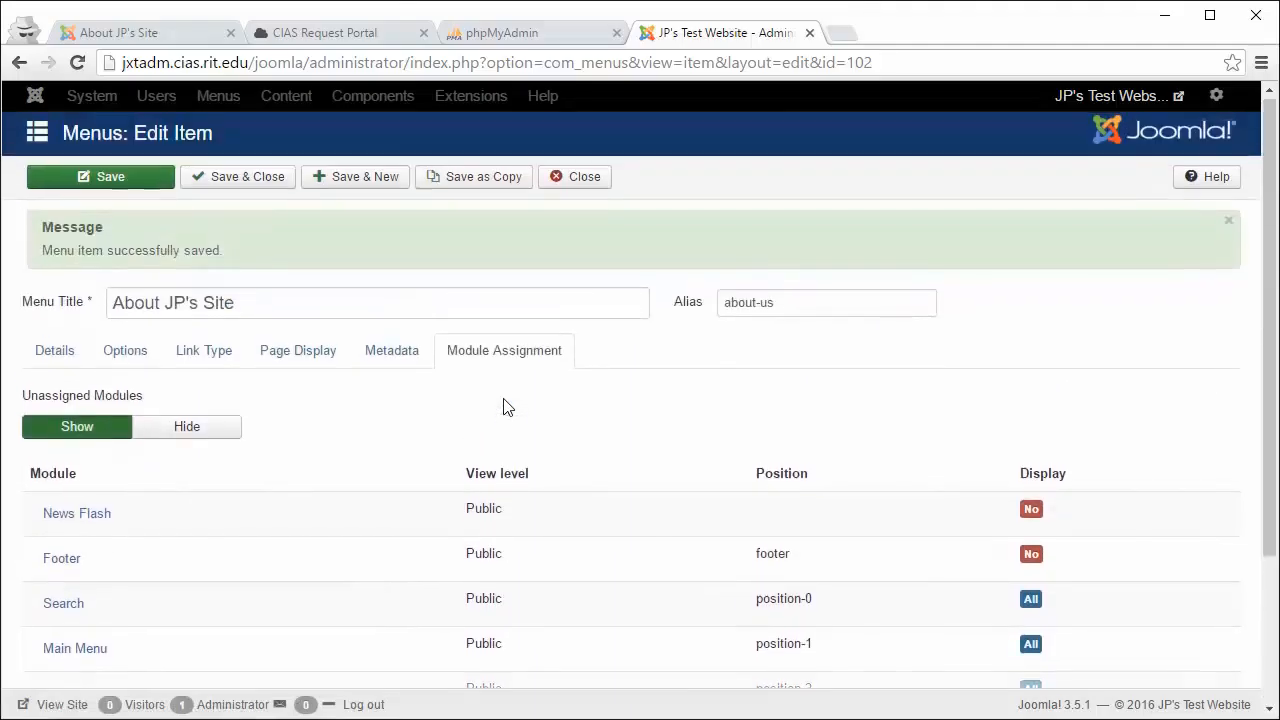
# Step: Save and close the menu item, then view the Articles list of three published articles
pyautogui.click(214, 178)
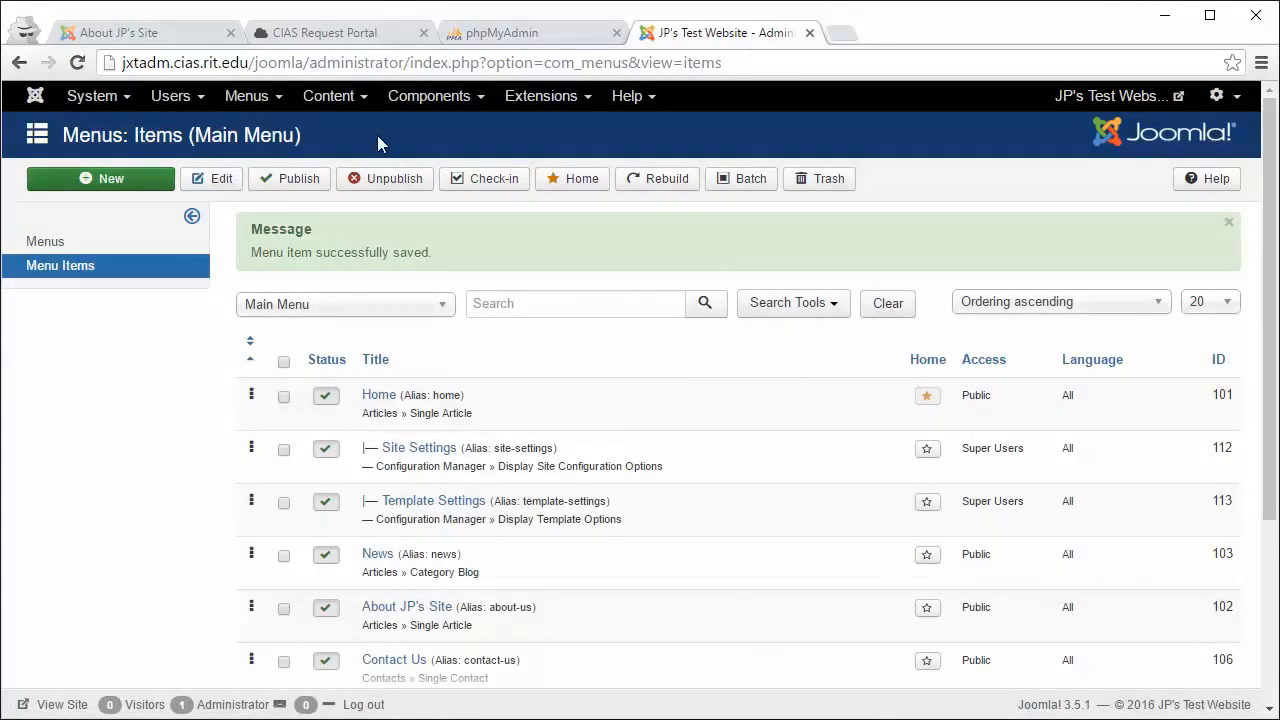
pyautogui.click(349, 100)
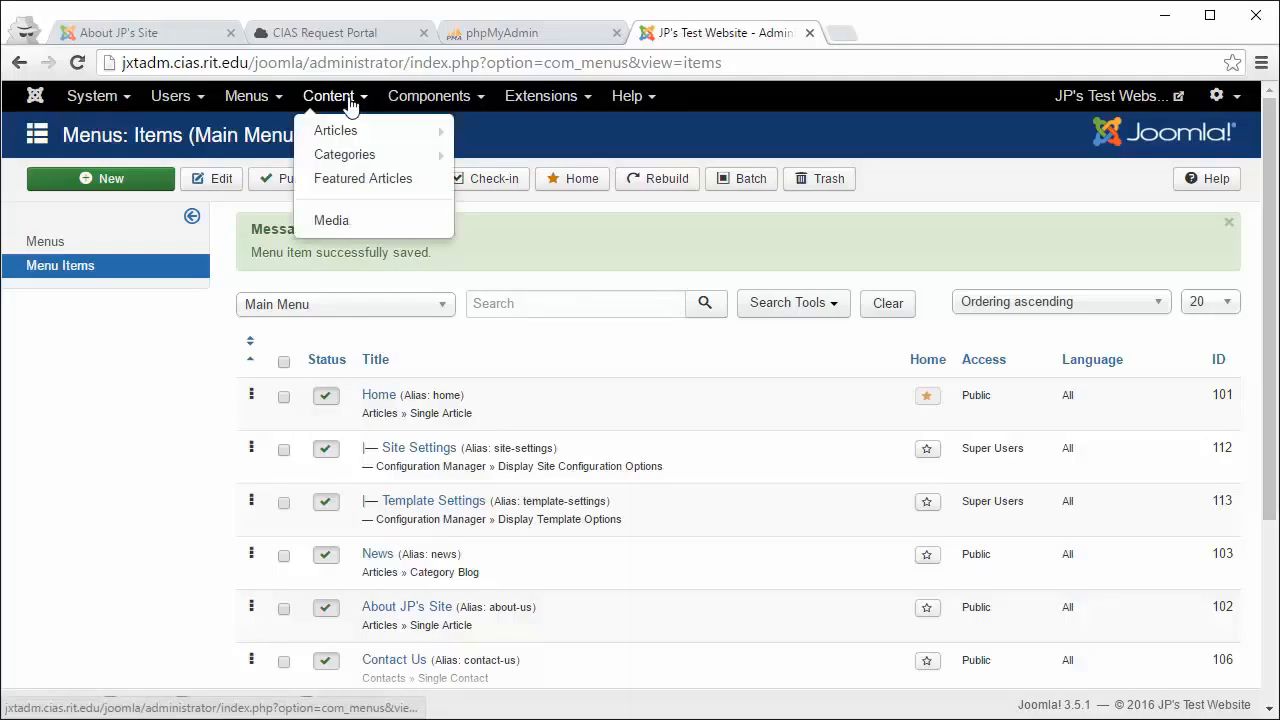
pyautogui.moveTo(358, 134)
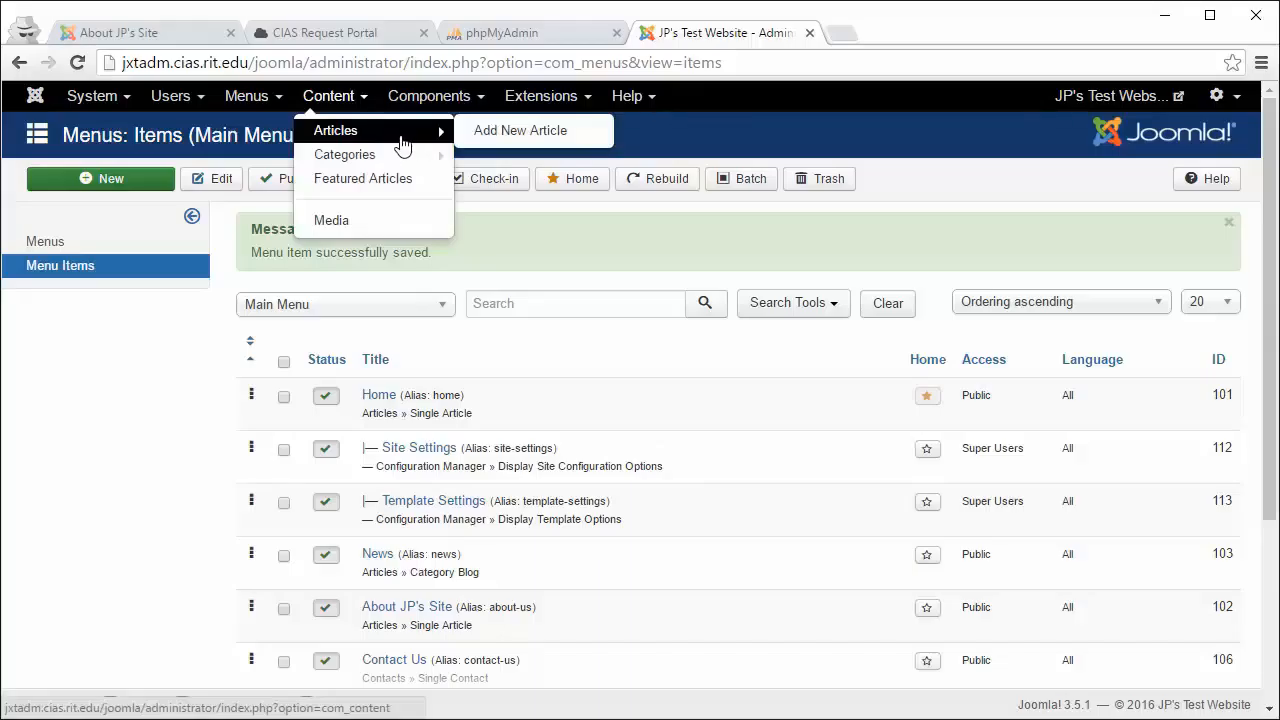
pyautogui.click(400, 136)
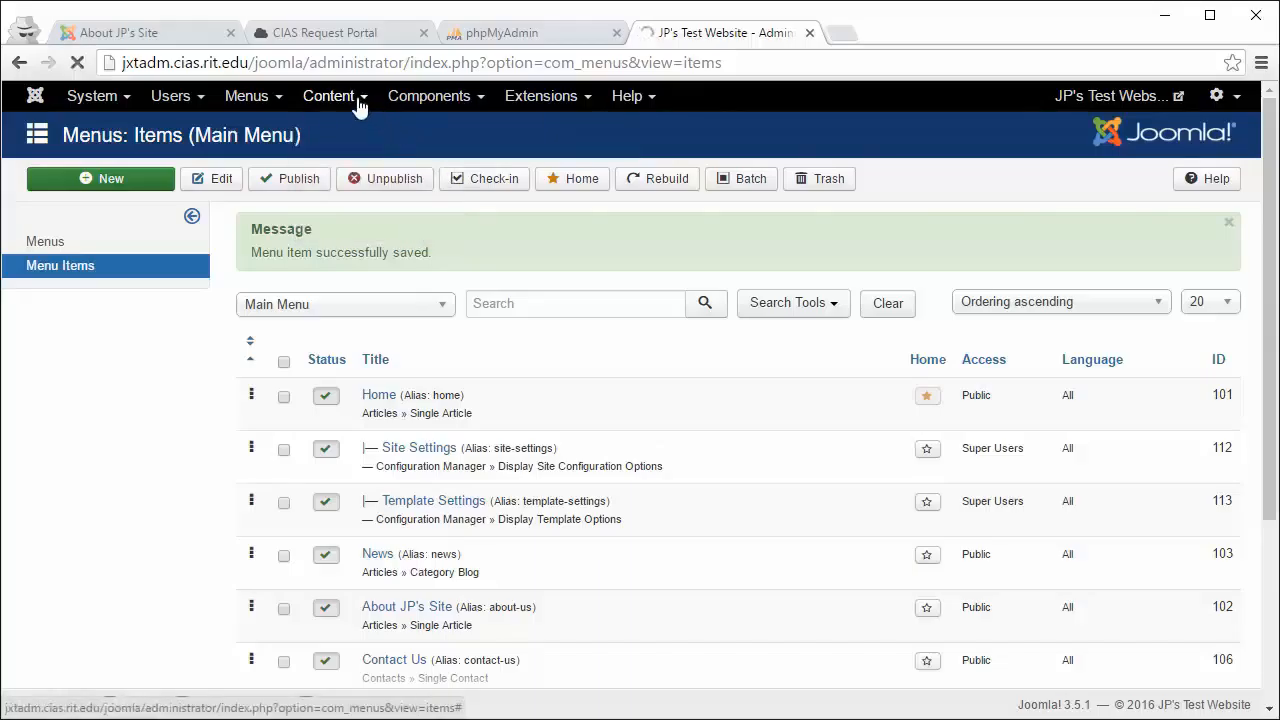
pyautogui.click(358, 106)
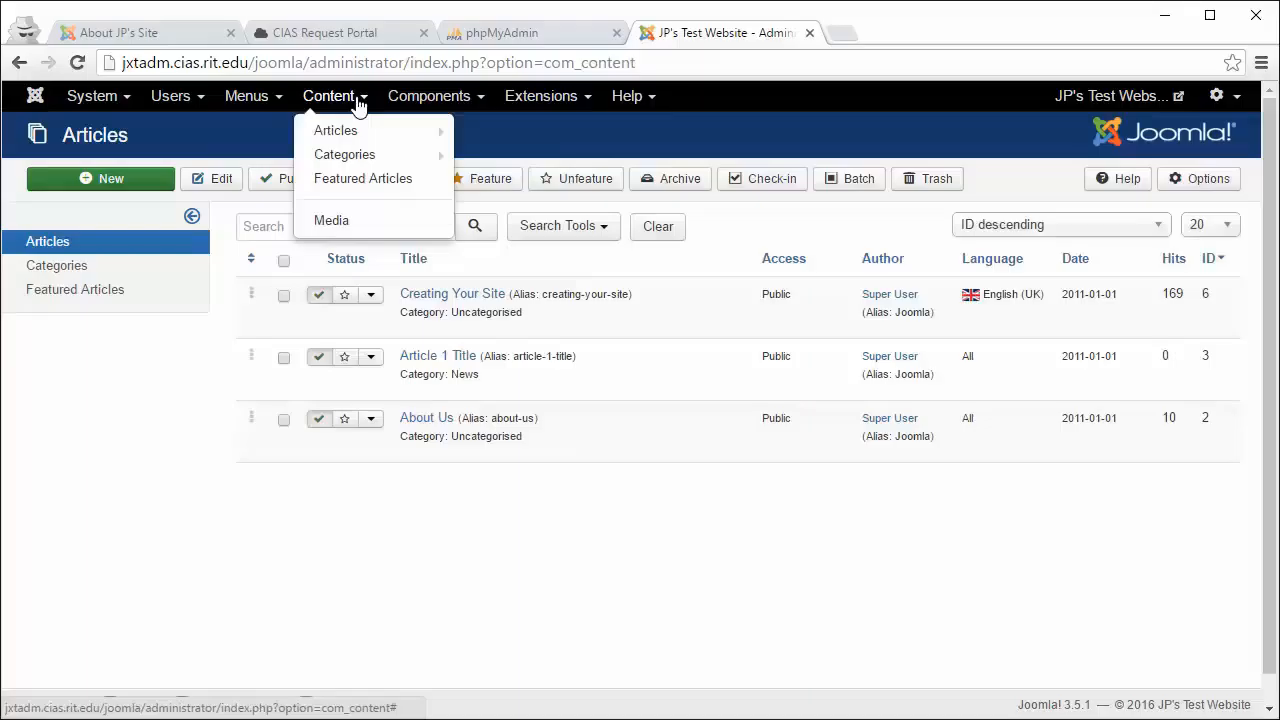
pyautogui.moveTo(367, 135)
pyautogui.click(248, 96)
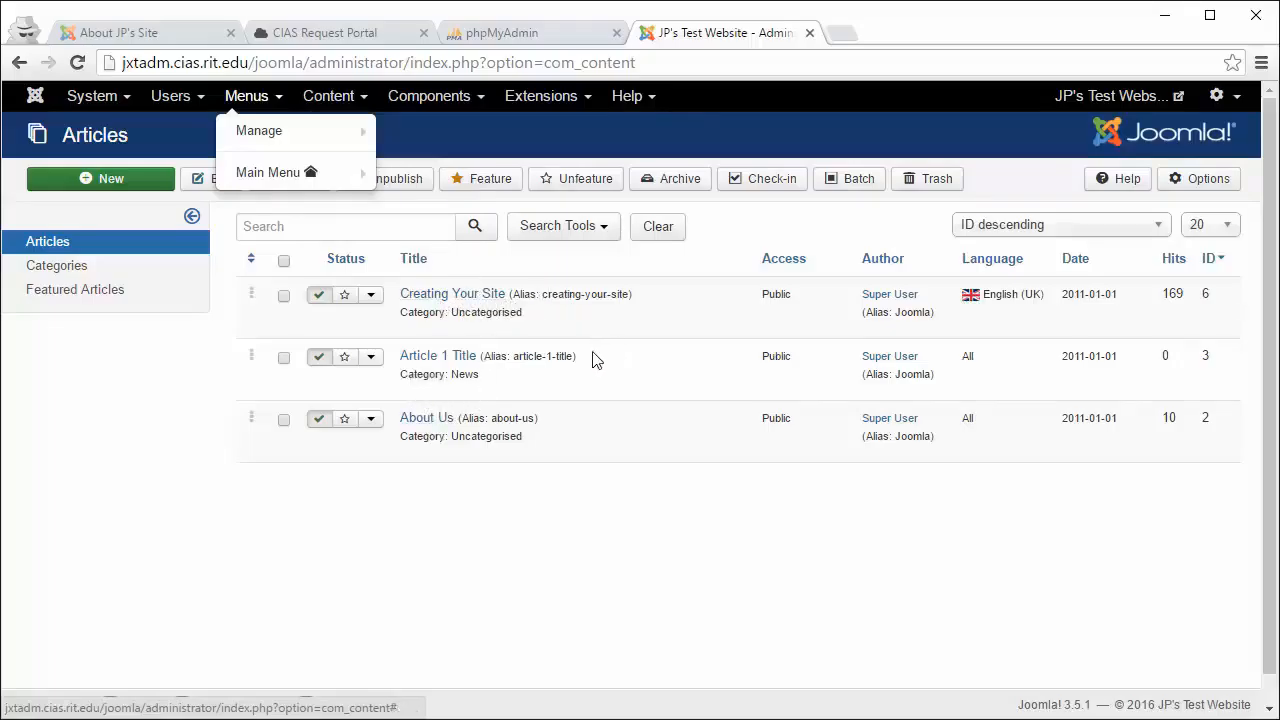
pyautogui.click(340, 96)
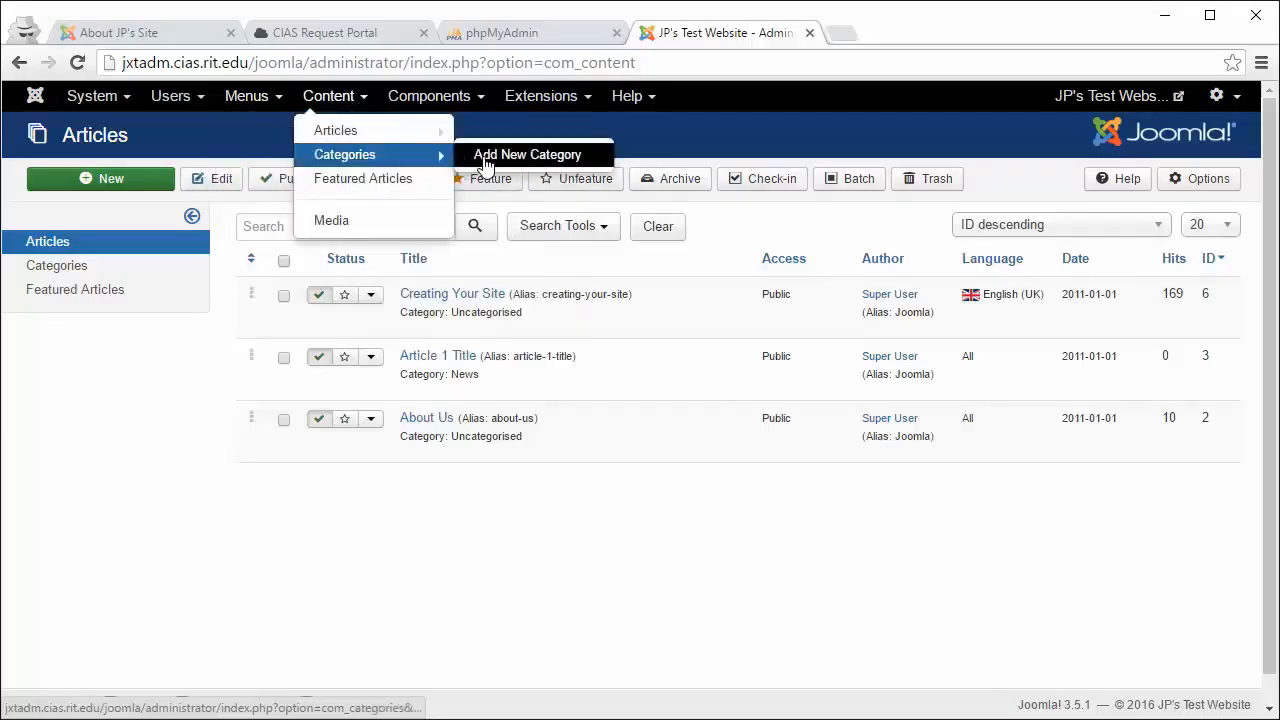
# Step: Add an article category titled 'Collections' and save and close it
pyautogui.click(487, 163)
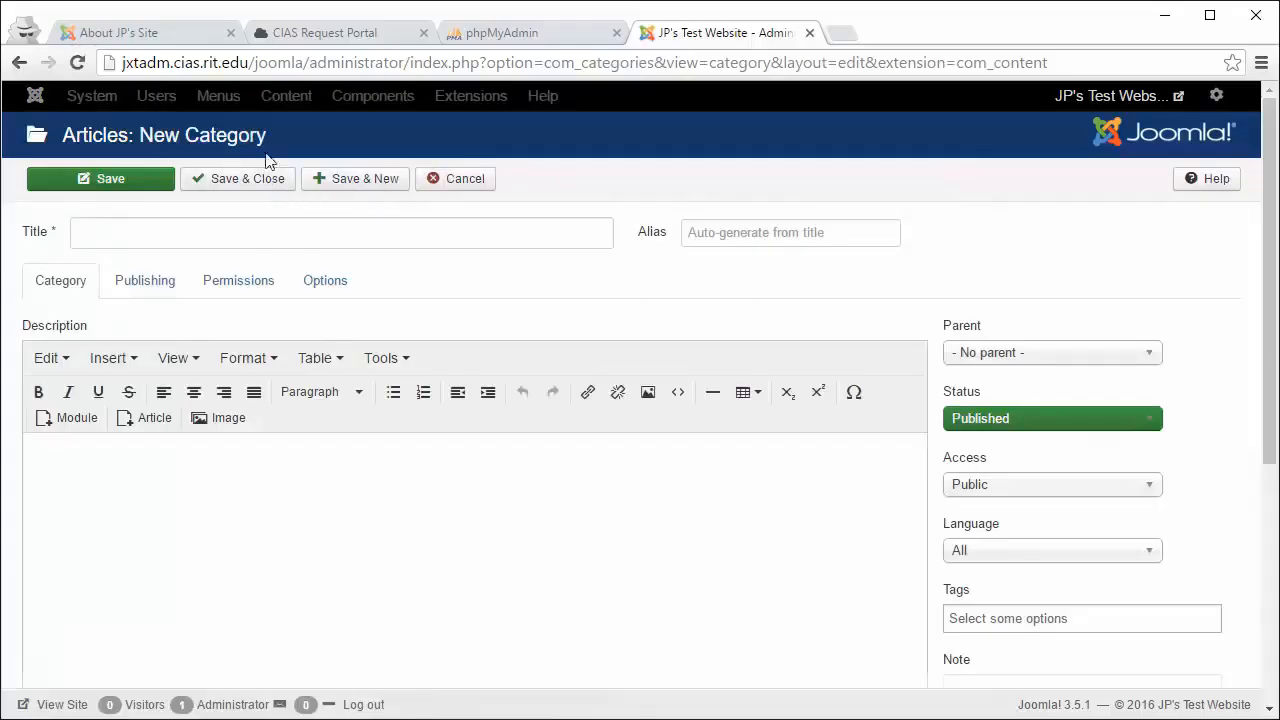
pyautogui.click(209, 240)
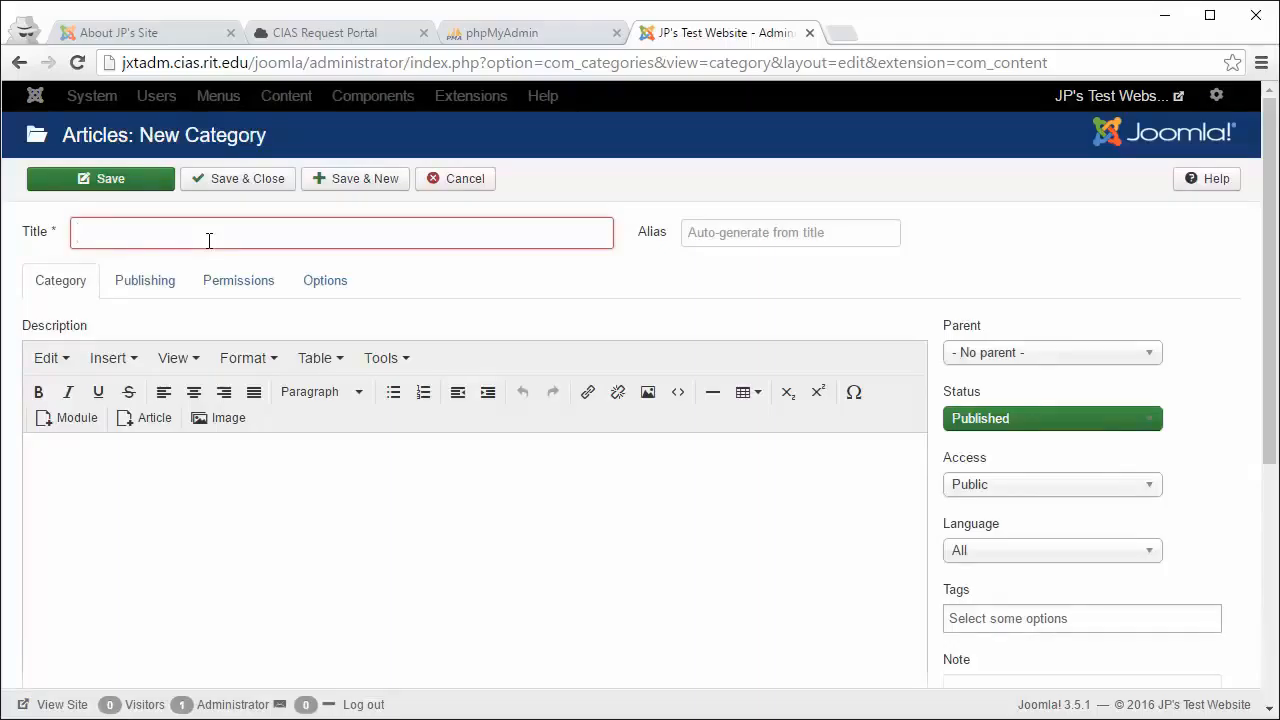
pyautogui.write('Collections')
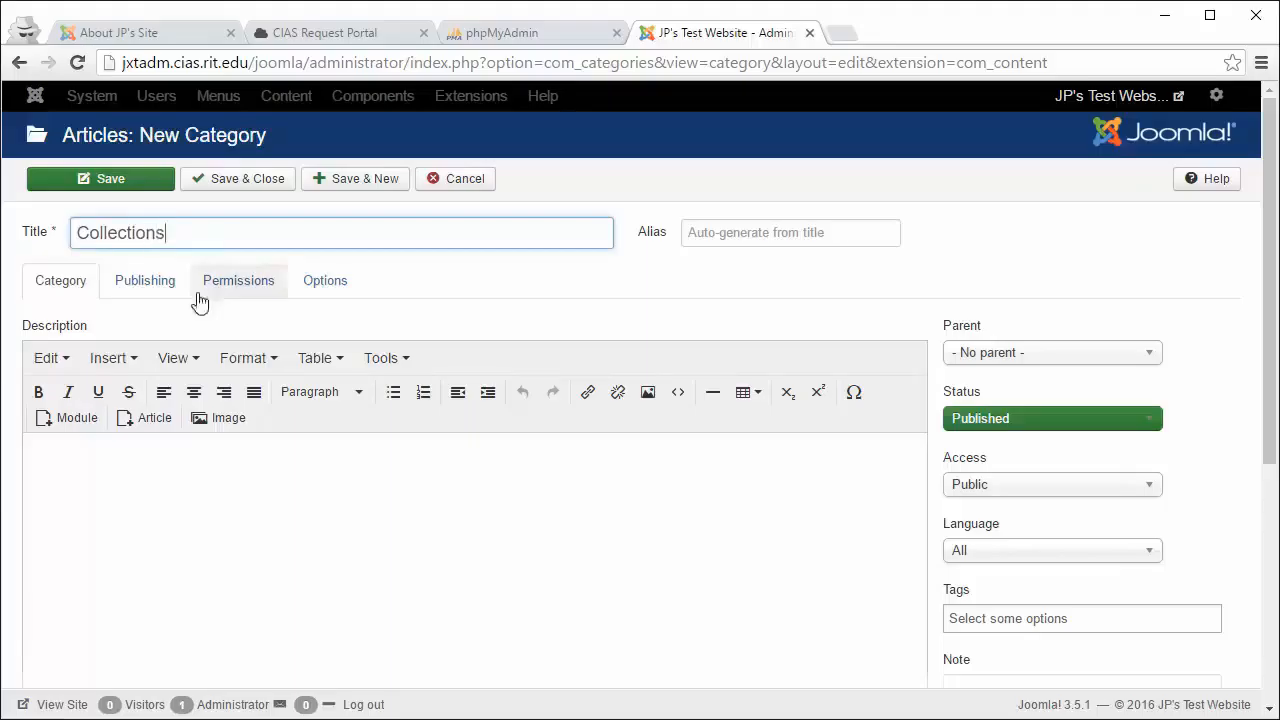
pyautogui.click(172, 453)
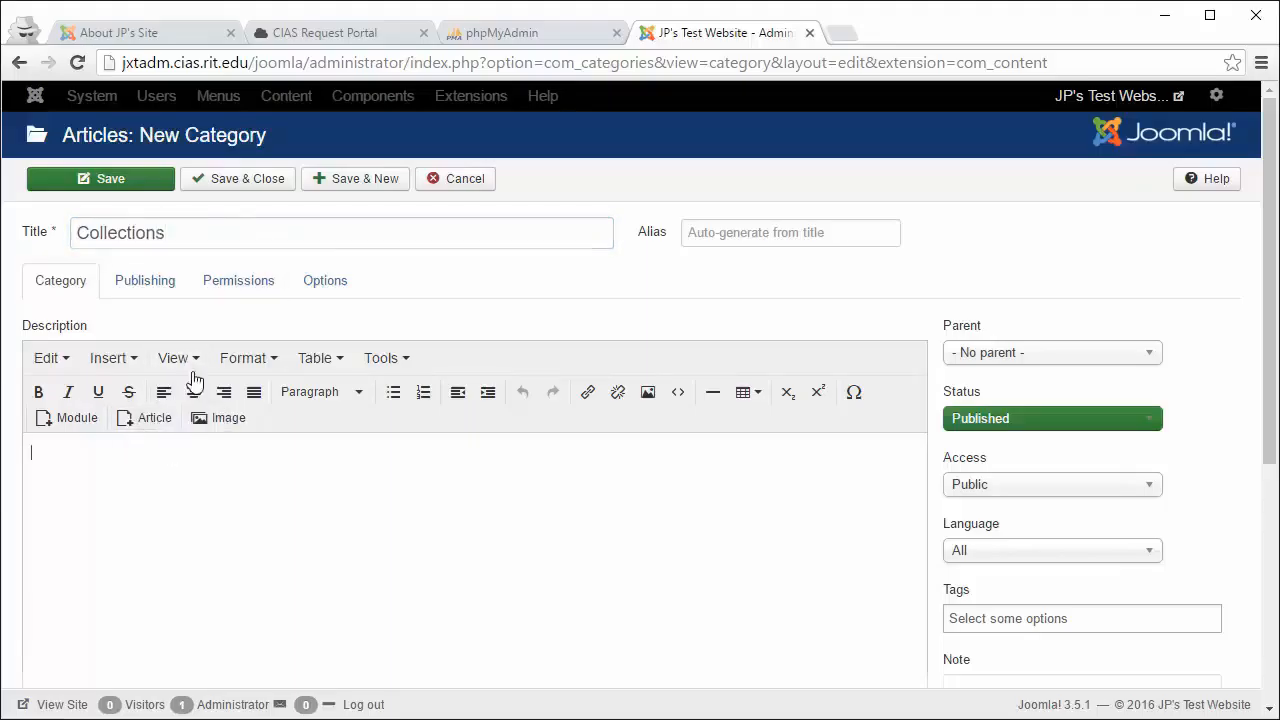
pyautogui.click(228, 180)
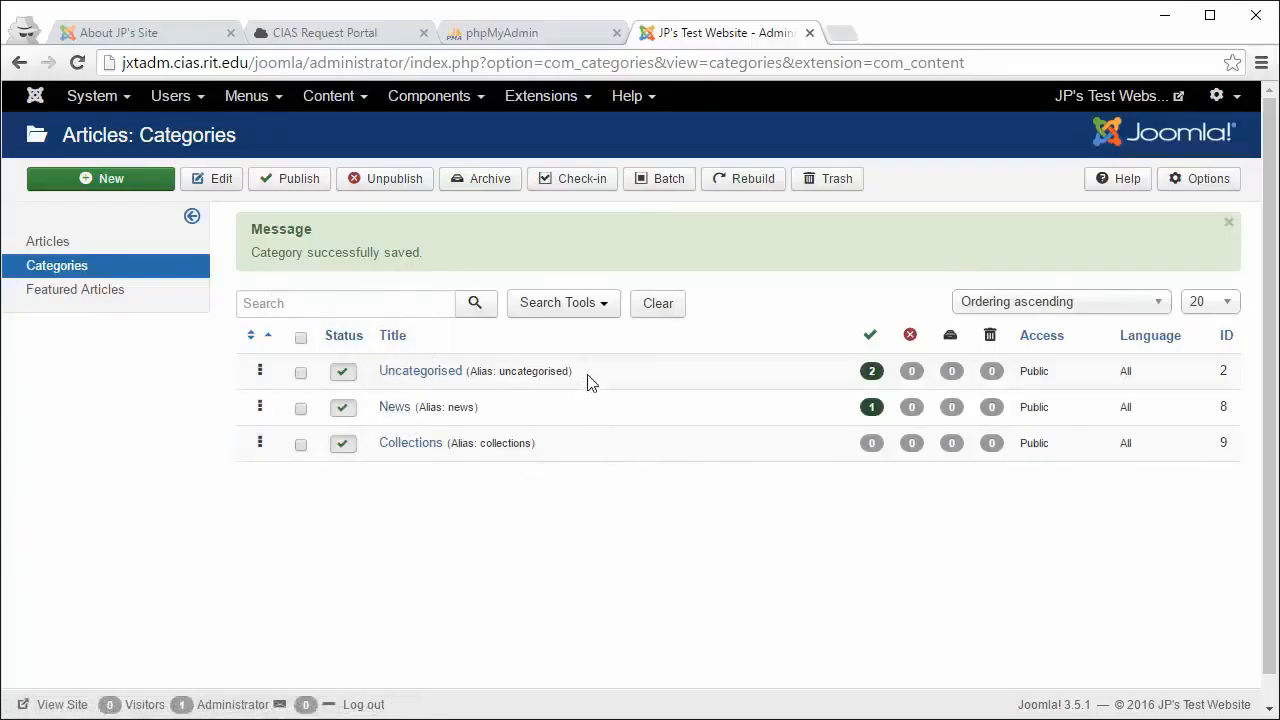
# Step: Open the administrator Articles list and glance at the public About JP's Site tab
pyautogui.click(339, 99)
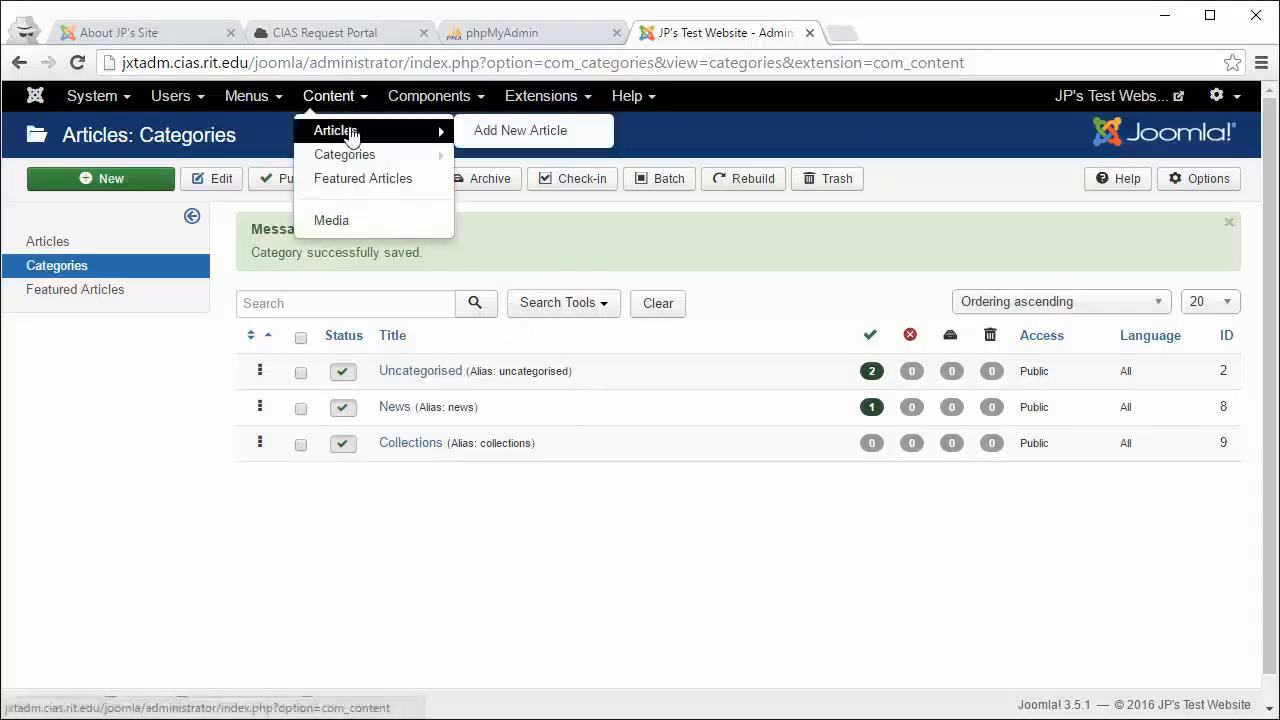
pyautogui.click(349, 130)
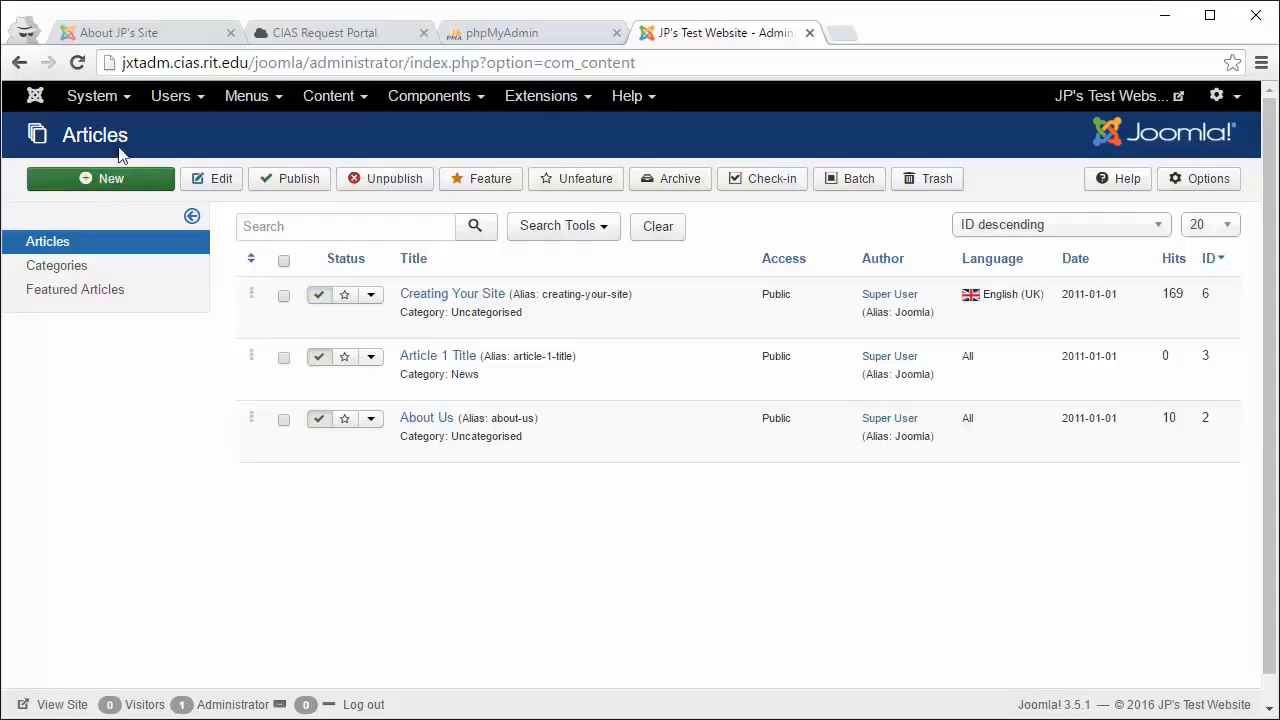
pyautogui.click(135, 36)
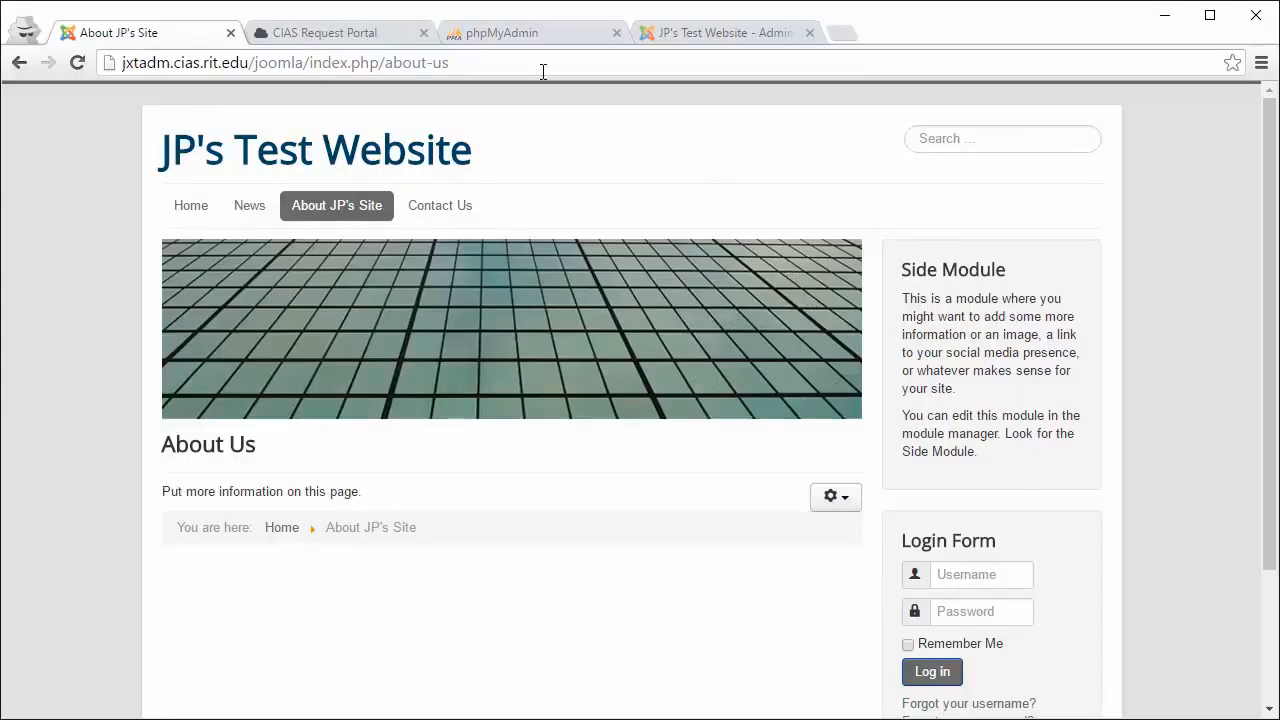
pyautogui.click(692, 38)
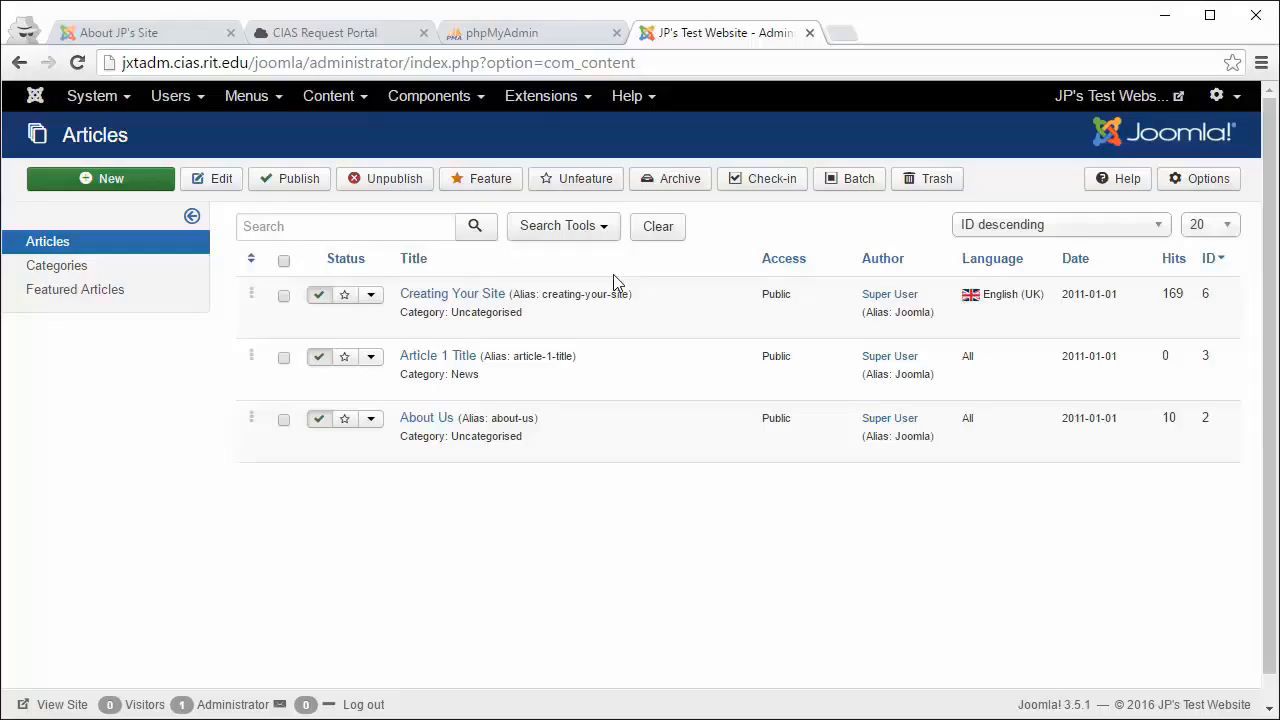
# Step: Browse the Content and Components menus, then show the public About Us page
pyautogui.click(340, 100)
pyautogui.moveTo(420, 131)
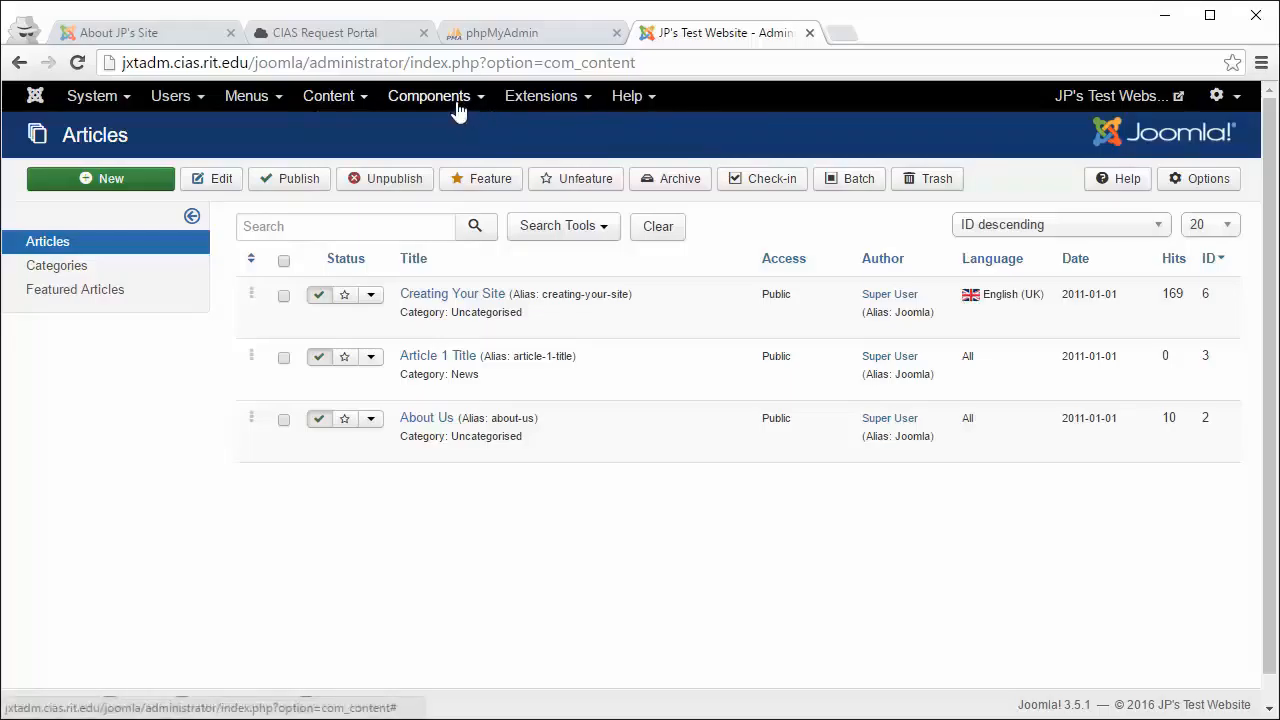
pyautogui.moveTo(457, 108)
pyautogui.moveTo(453, 155)
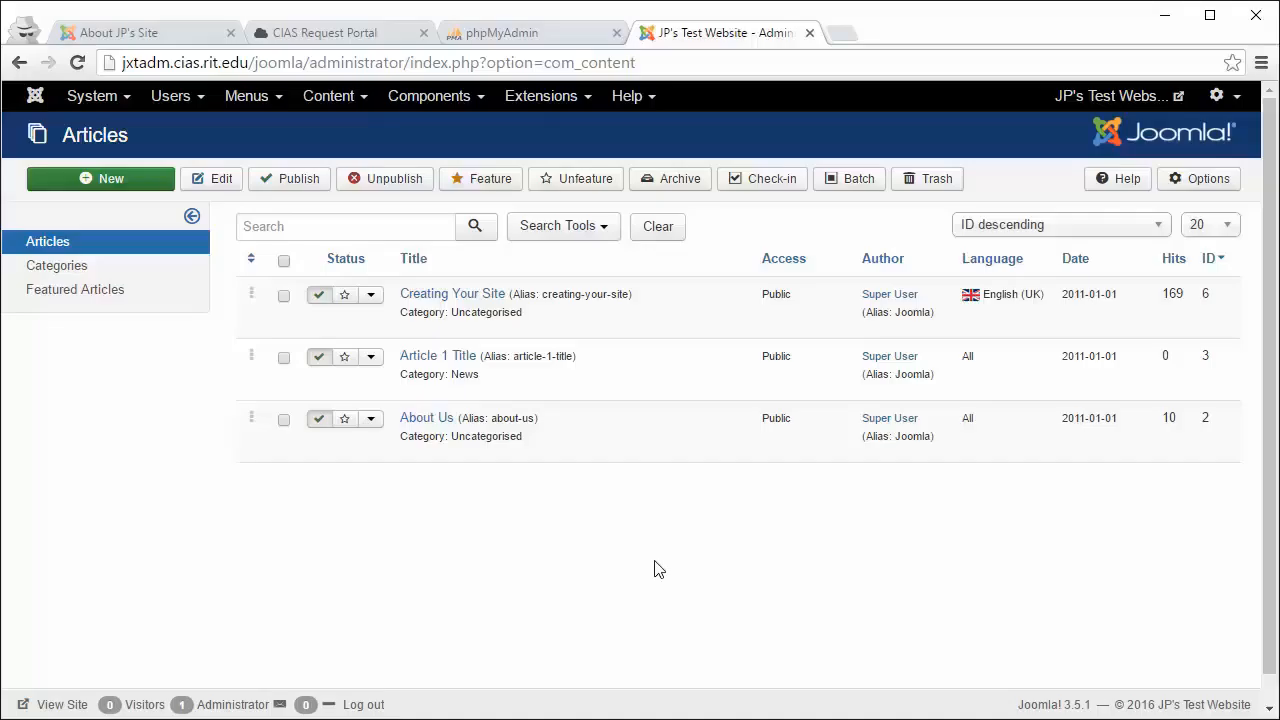
pyautogui.hotkey('ctrl', '1')
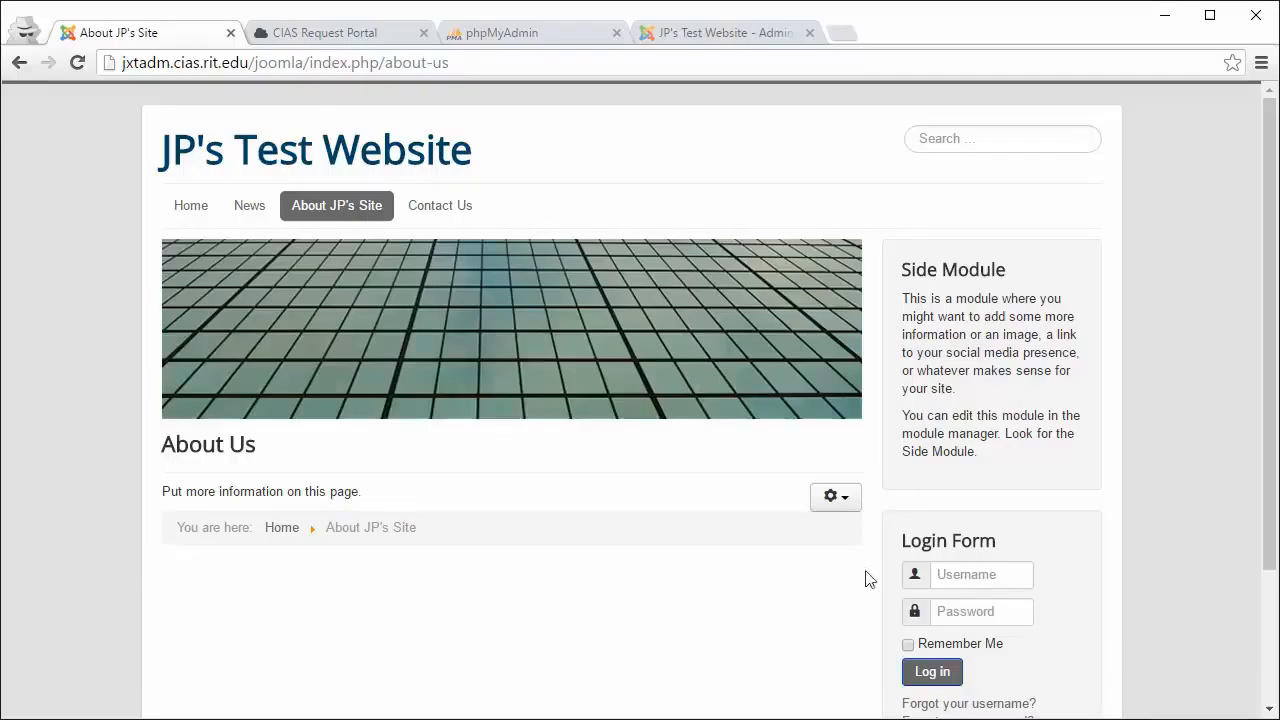
# Step: Log in through the public Login Form with the account username and password
pyautogui.click(983, 583)
pyautogui.write('jxtadm')
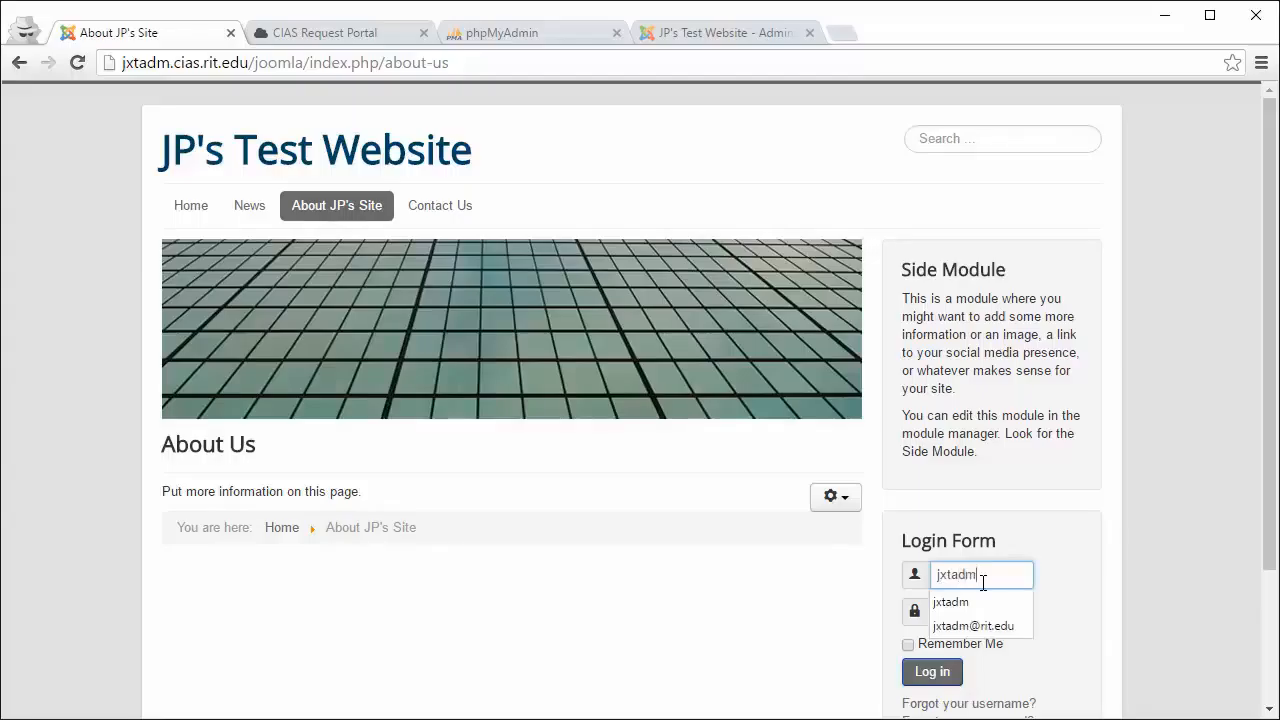
pyautogui.press('Tab')
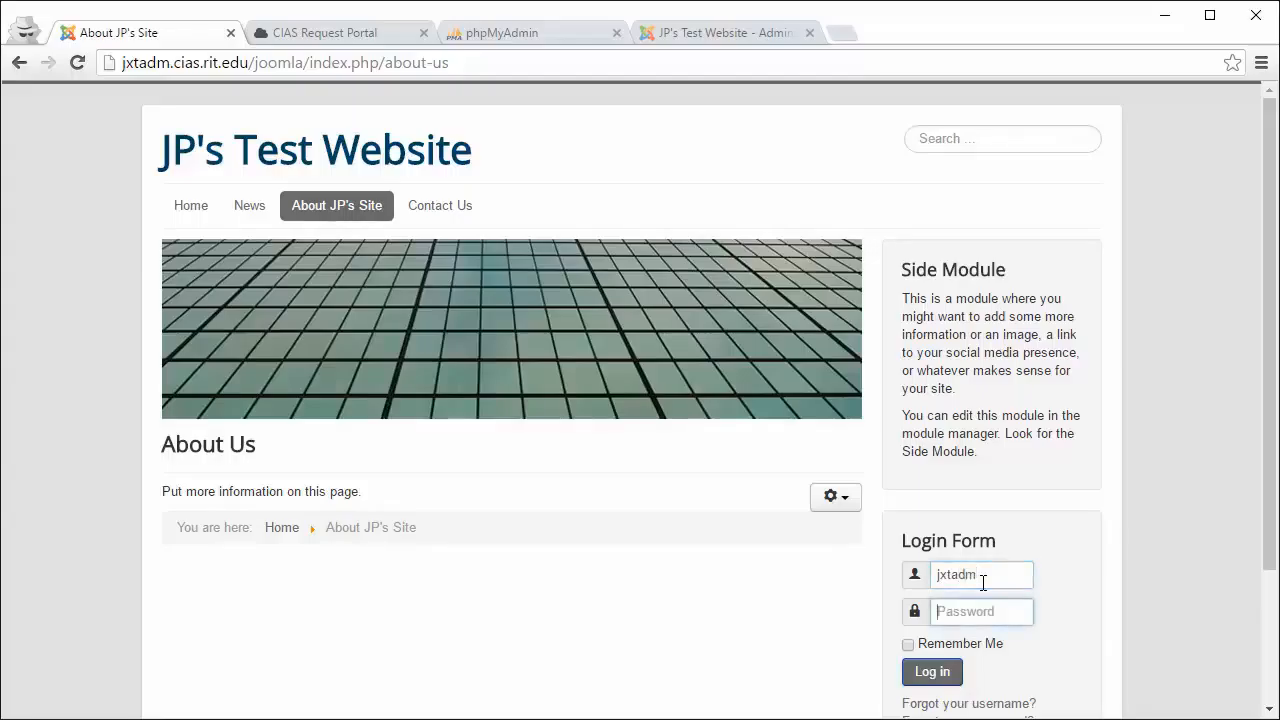
pyautogui.write('••')
pyautogui.press('Return')
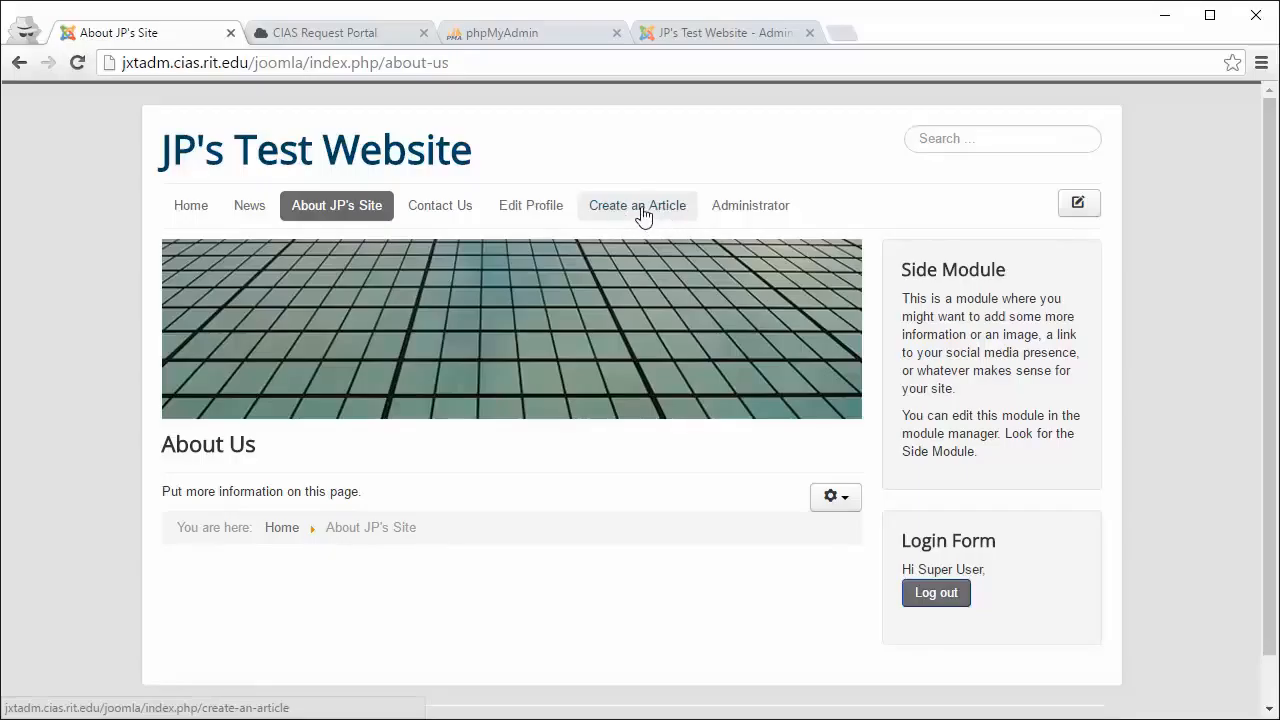
# Step: Open Create an Article, enter the title 'Rapid Online Presence', and place the caret in the body
pyautogui.click(643, 210)
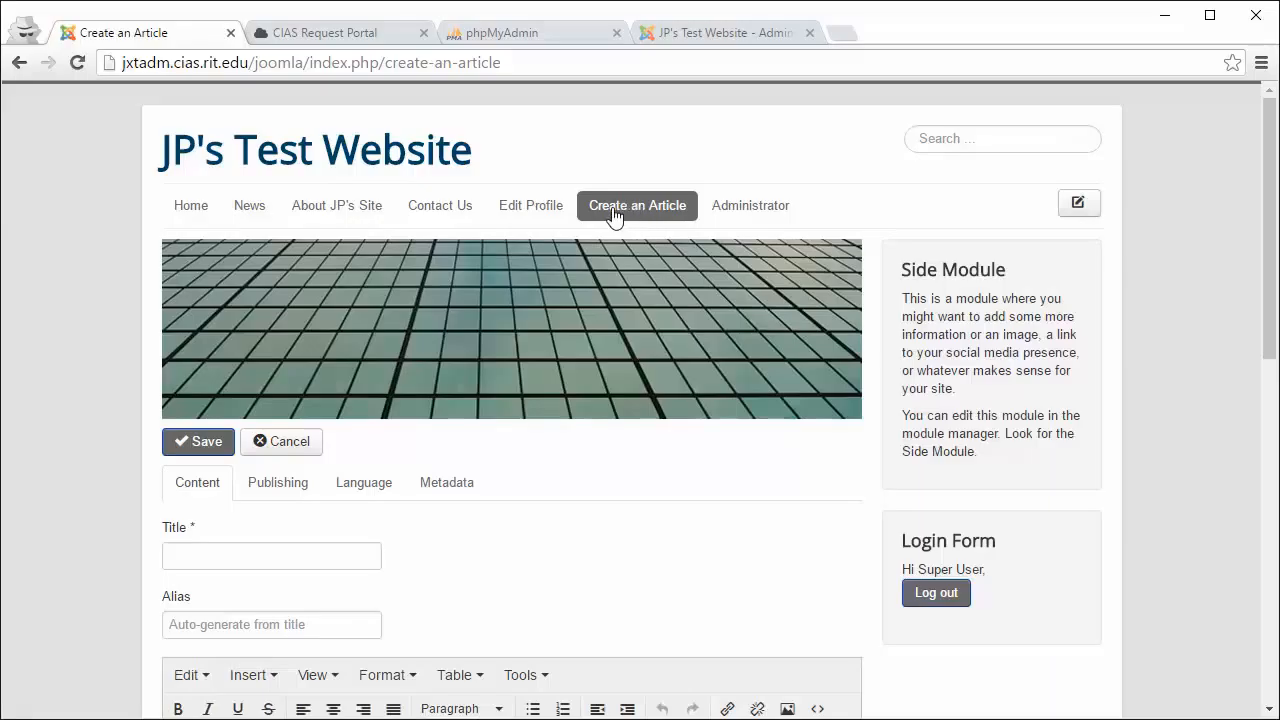
pyautogui.scroll(-2, 556, 385)
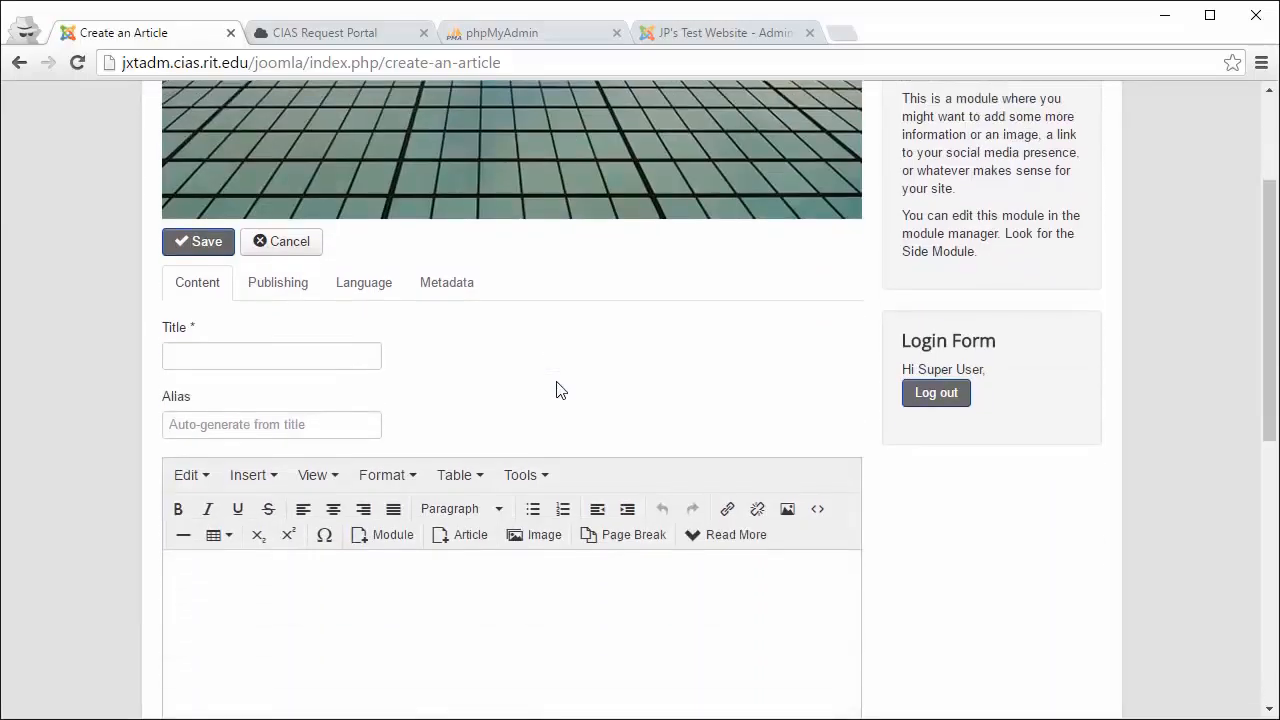
pyautogui.click(361, 358)
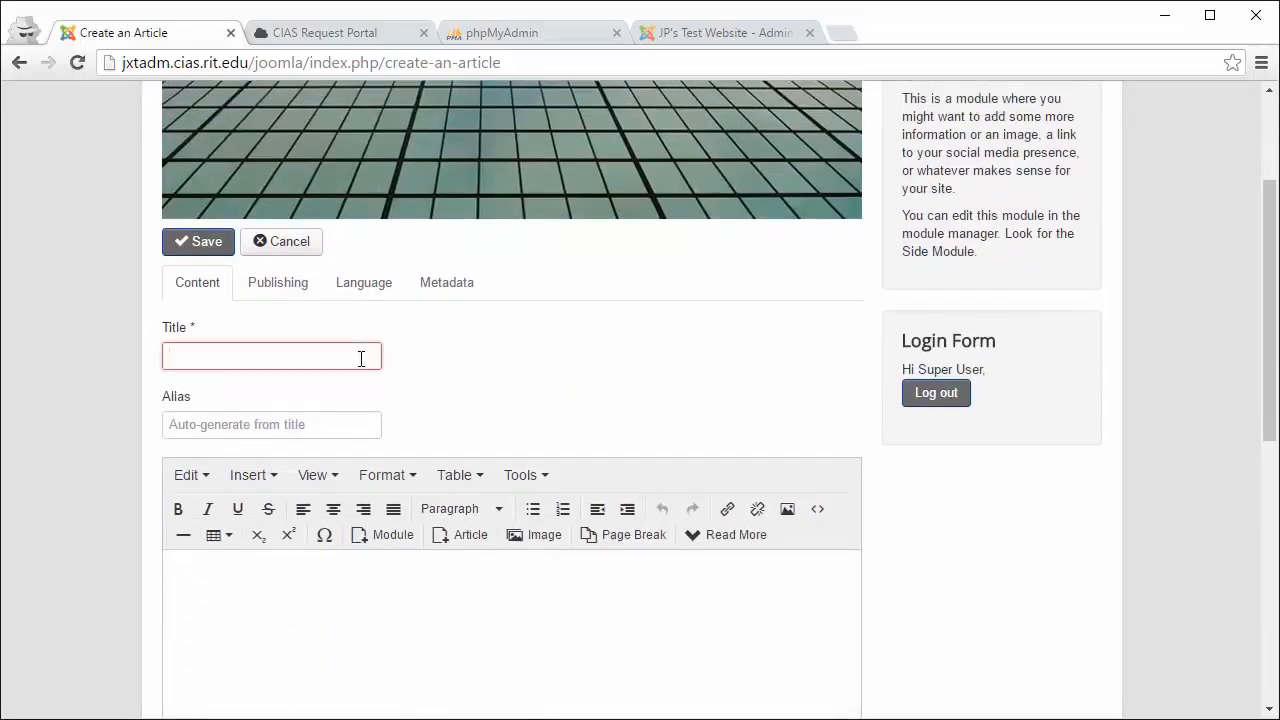
pyautogui.scroll(1, 361, 359)
pyautogui.scroll(-1, 361, 361)
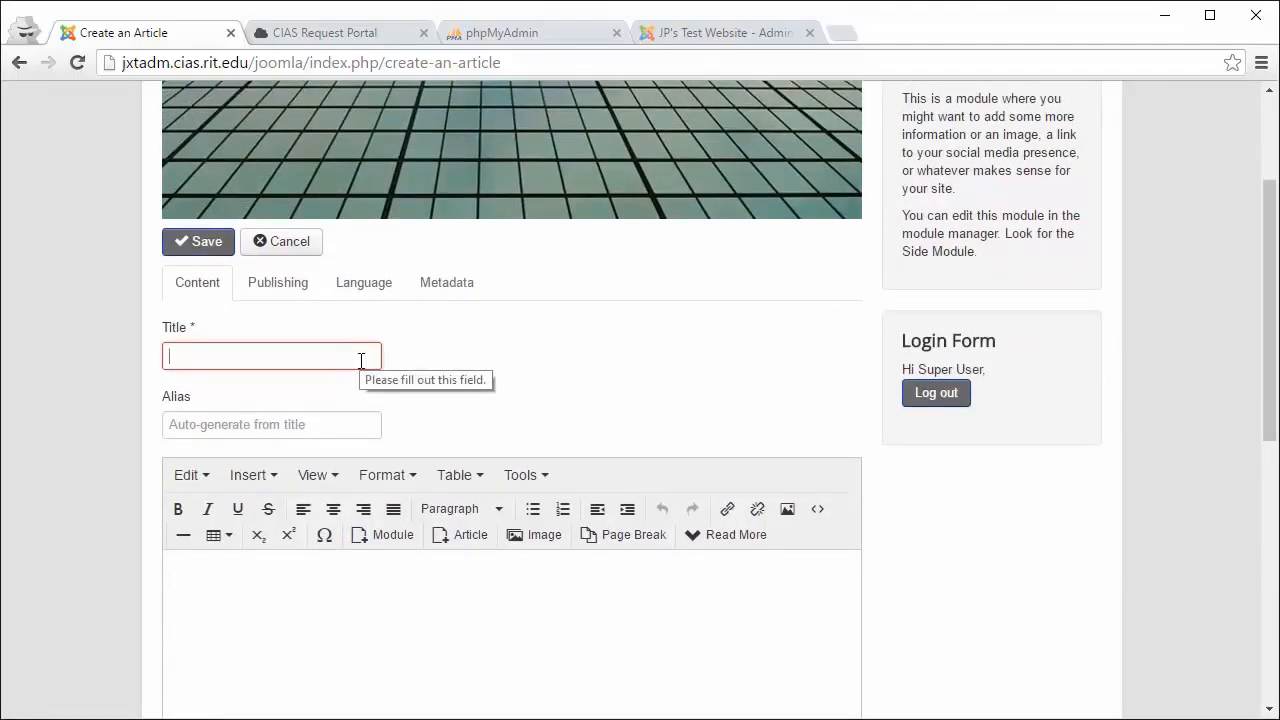
pyautogui.write('Rapid Online Presence')
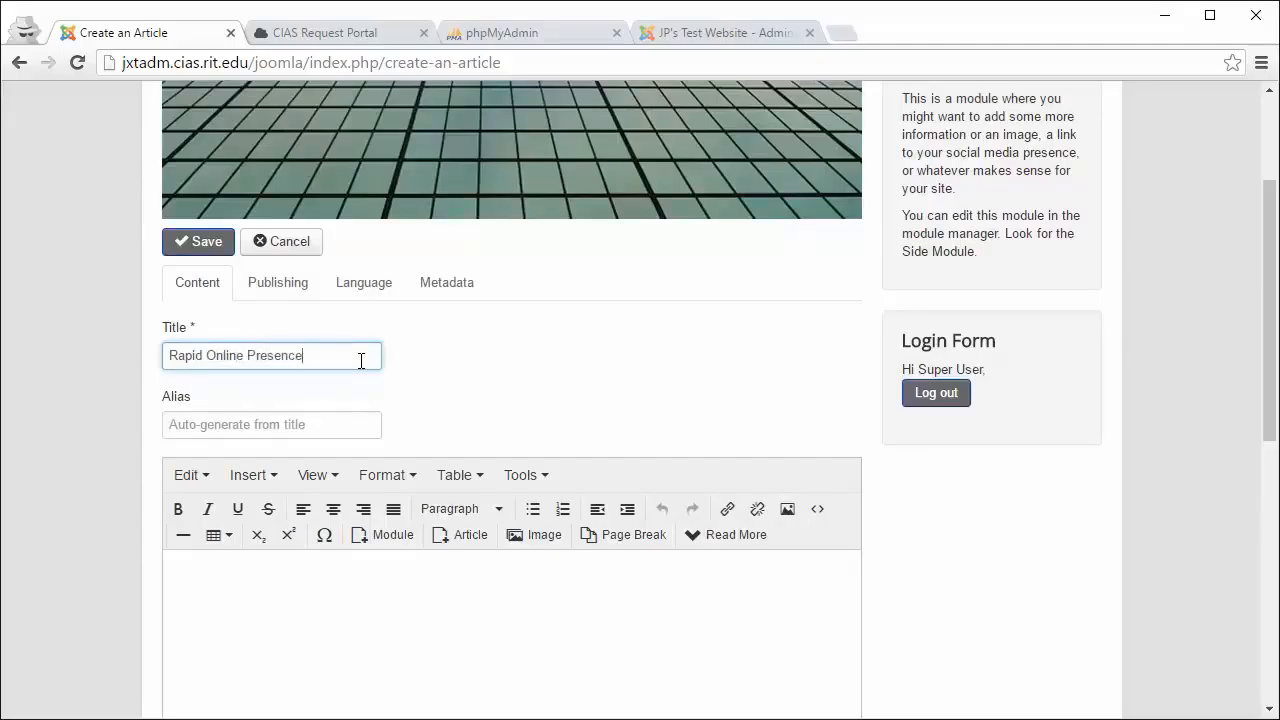
pyautogui.click(316, 422)
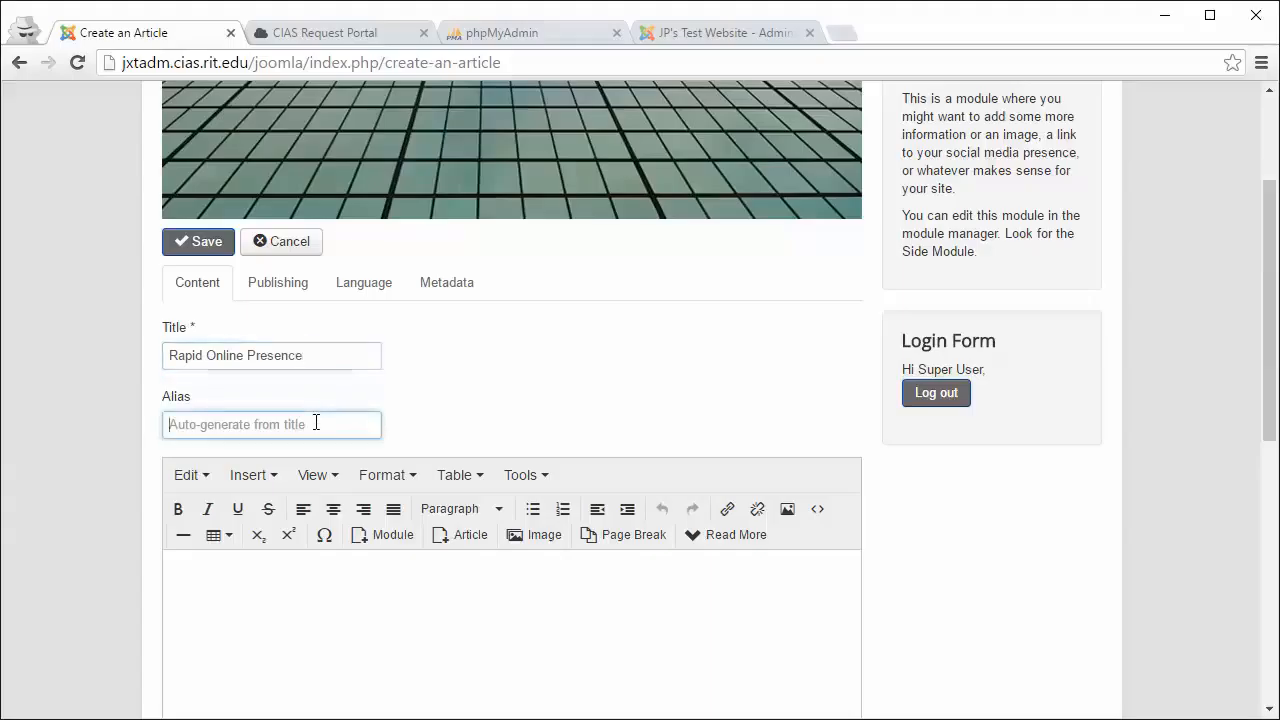
pyautogui.click(322, 620)
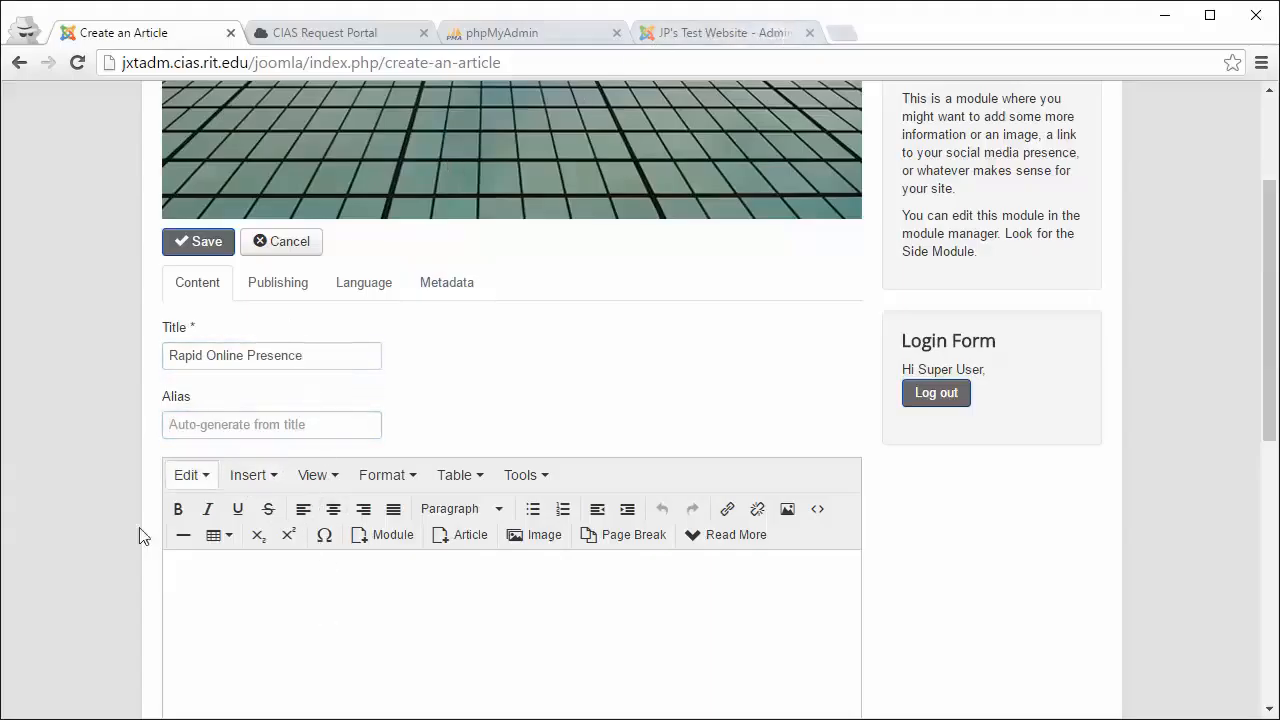
# Step: Search 'lorem ipsum' in a new incognito tab and open the lipsum.com result
pyautogui.click(841, 34)
pyautogui.write('lo')
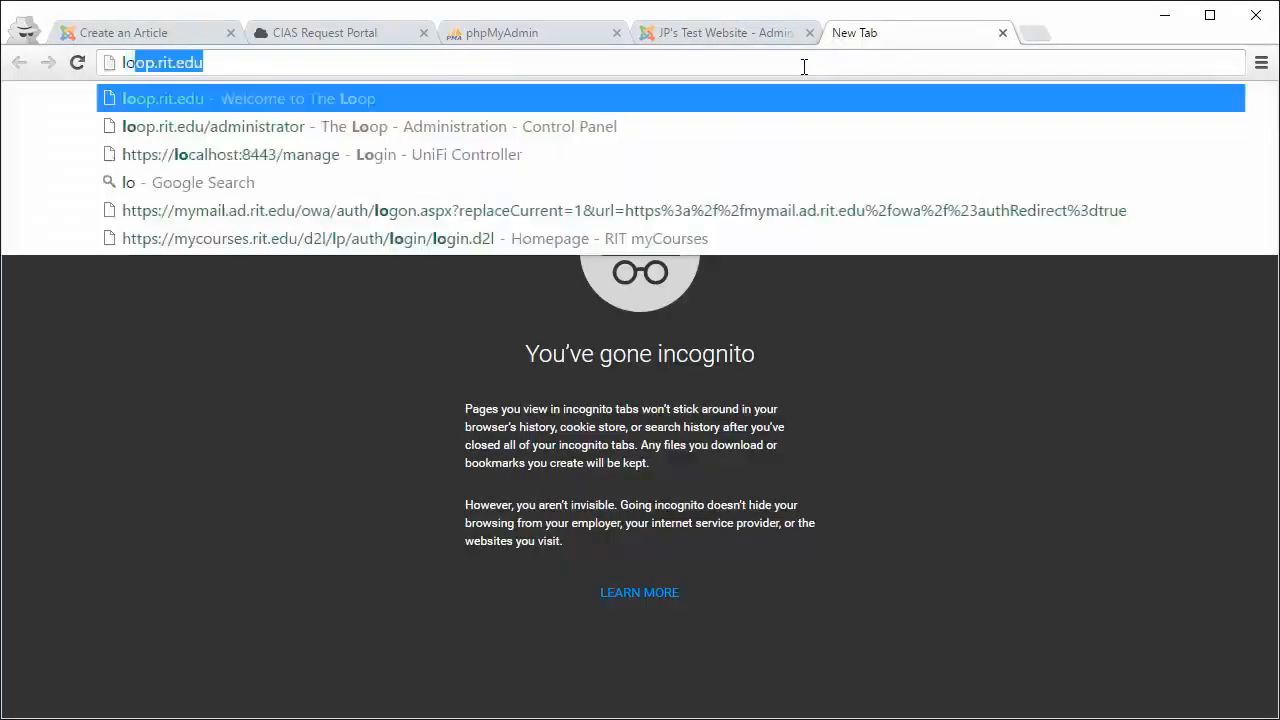
pyautogui.write('rem ipsum')
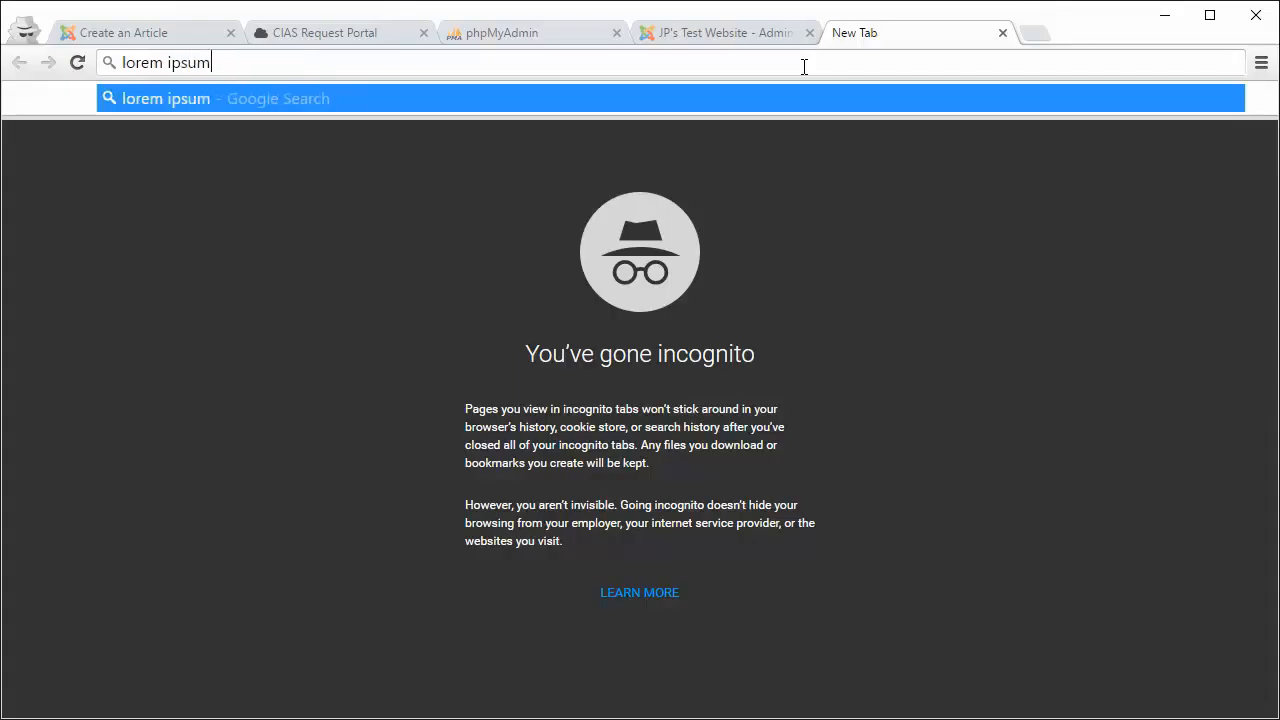
pyautogui.press('Return')
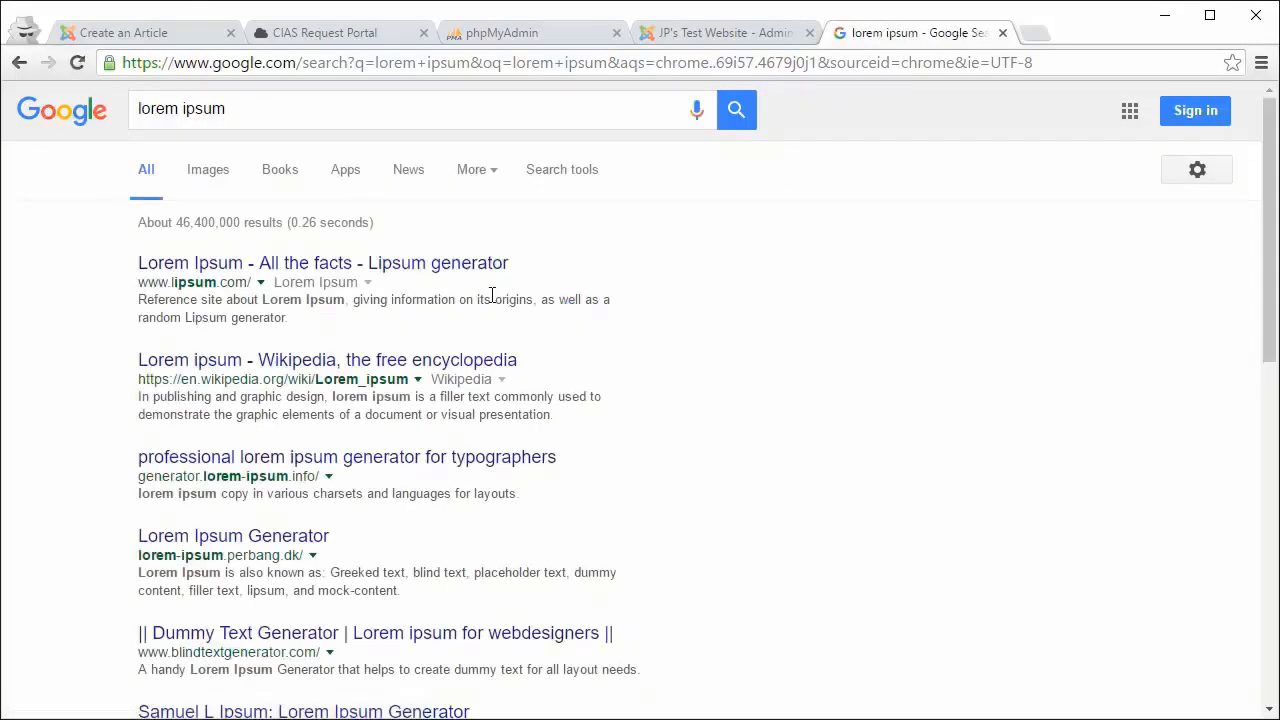
pyautogui.click(452, 264)
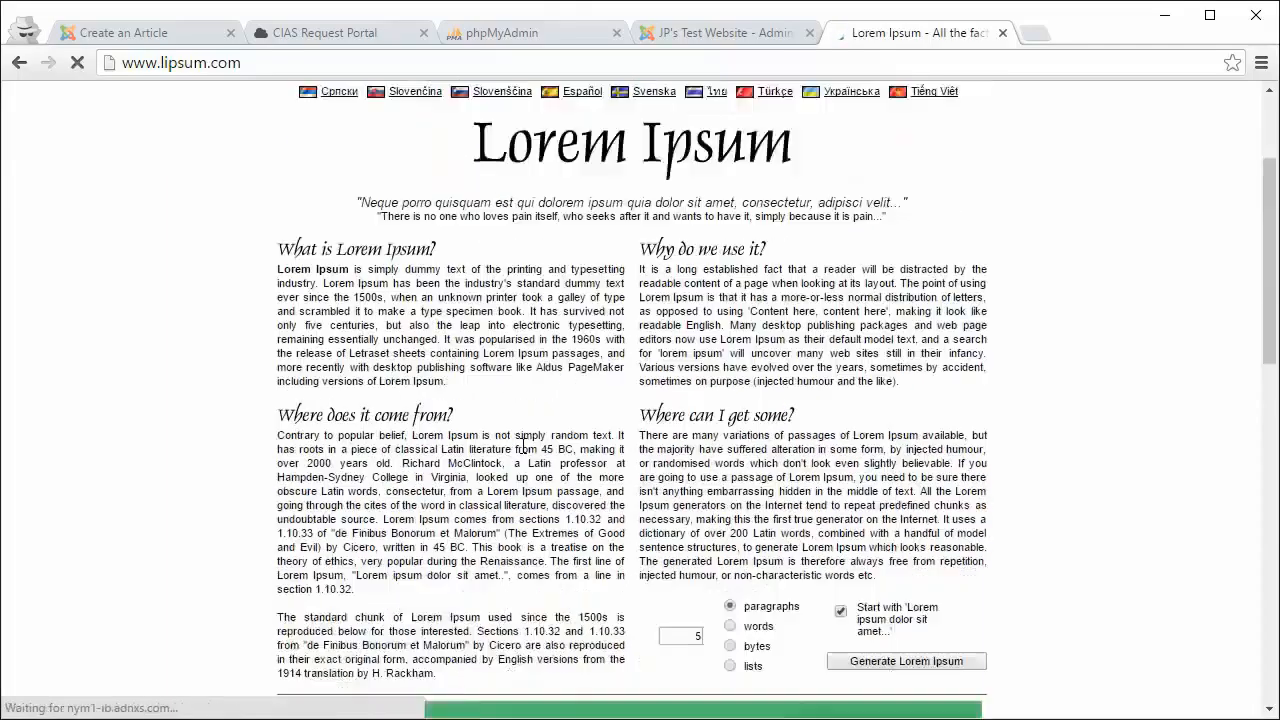
# Step: Select the Section 1.10.33 Latin paragraph on lipsum.com
pyautogui.scroll(-6, 522, 444)
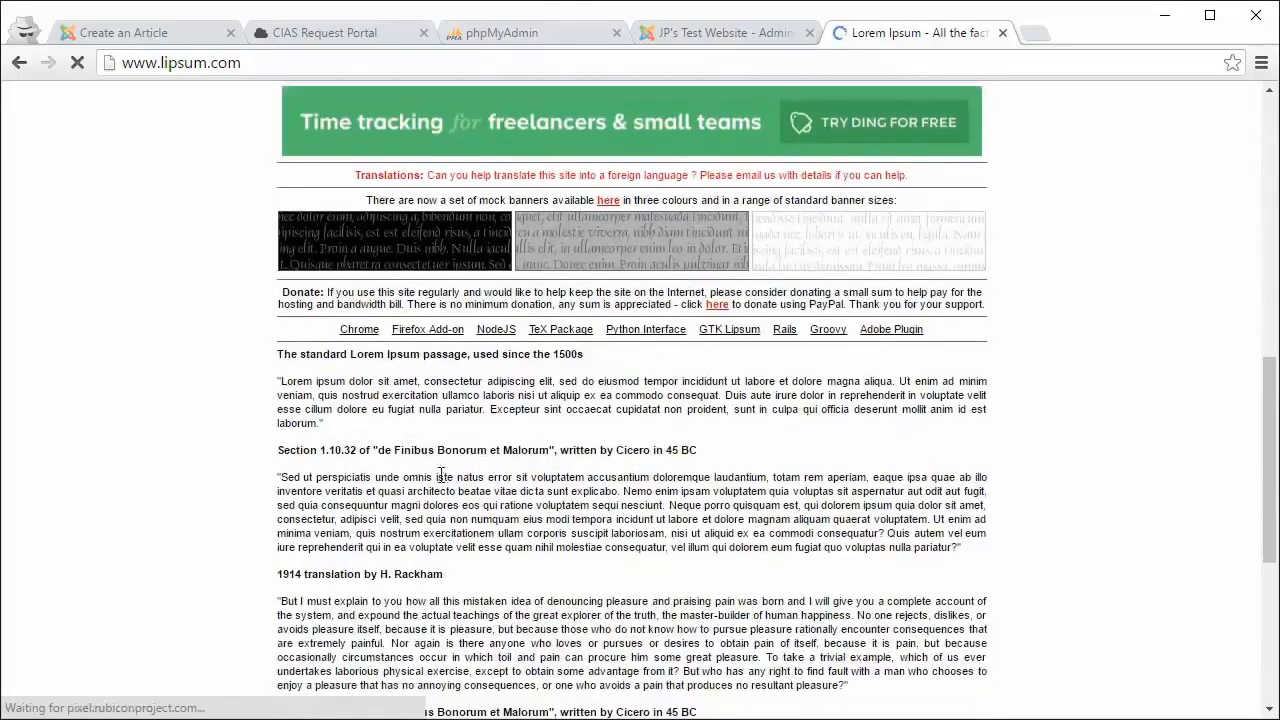
pyautogui.scroll(-2, 440, 475)
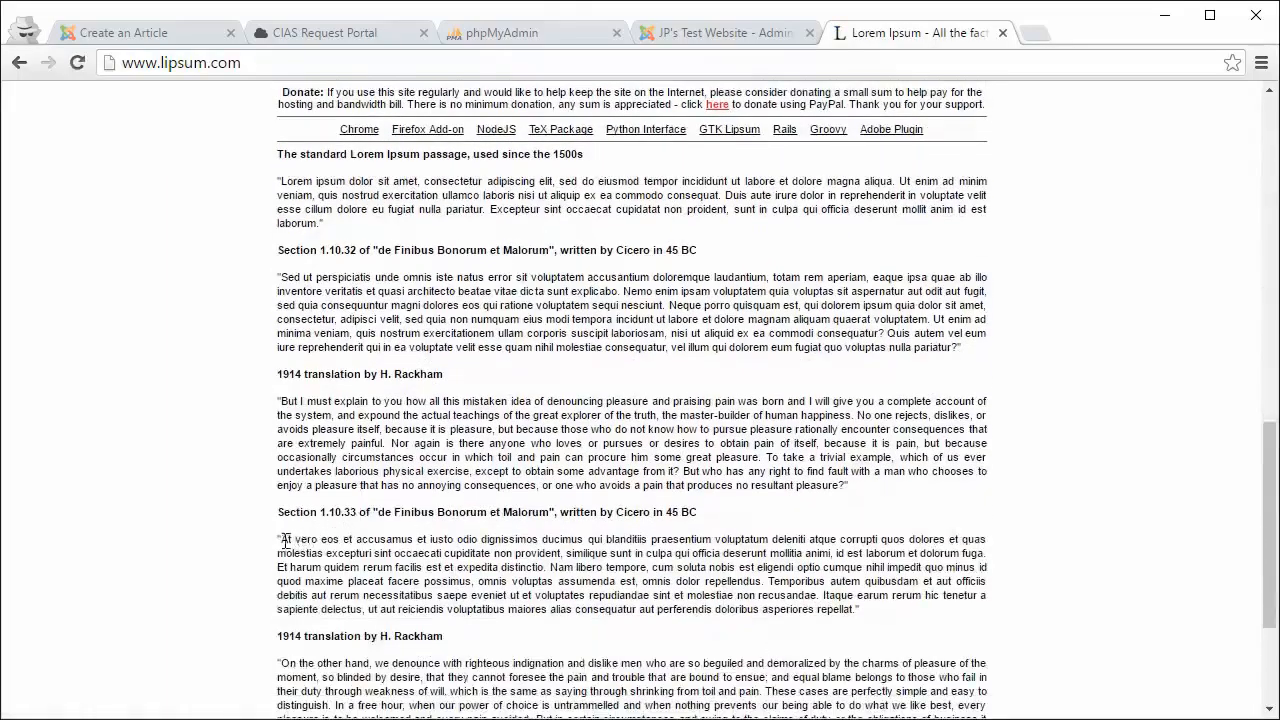
pyautogui.moveTo(284, 543); pyautogui.dragTo(770, 588)
pyautogui.hotkey('ctrl', 'c')
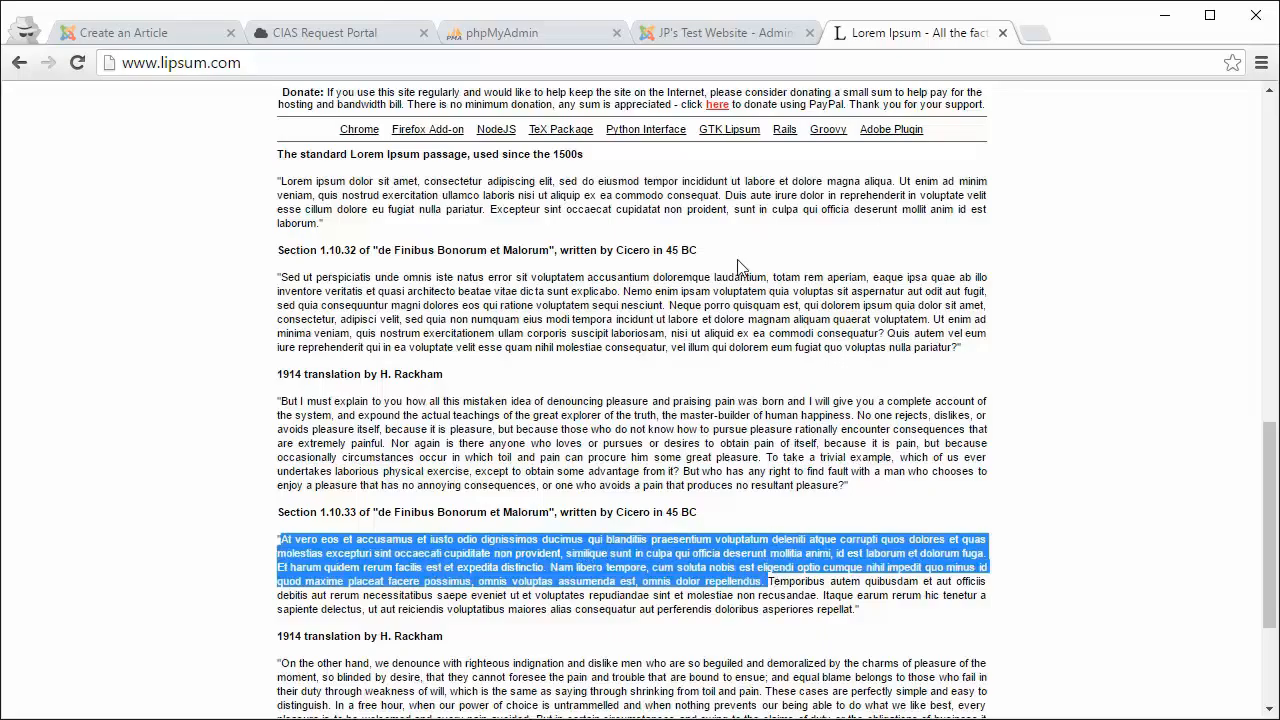
pyautogui.click(668, 22)
# Step: Replace test text in the article body with the pasted 'At vero eos et accusamus' paragraph
pyautogui.click(238, 38)
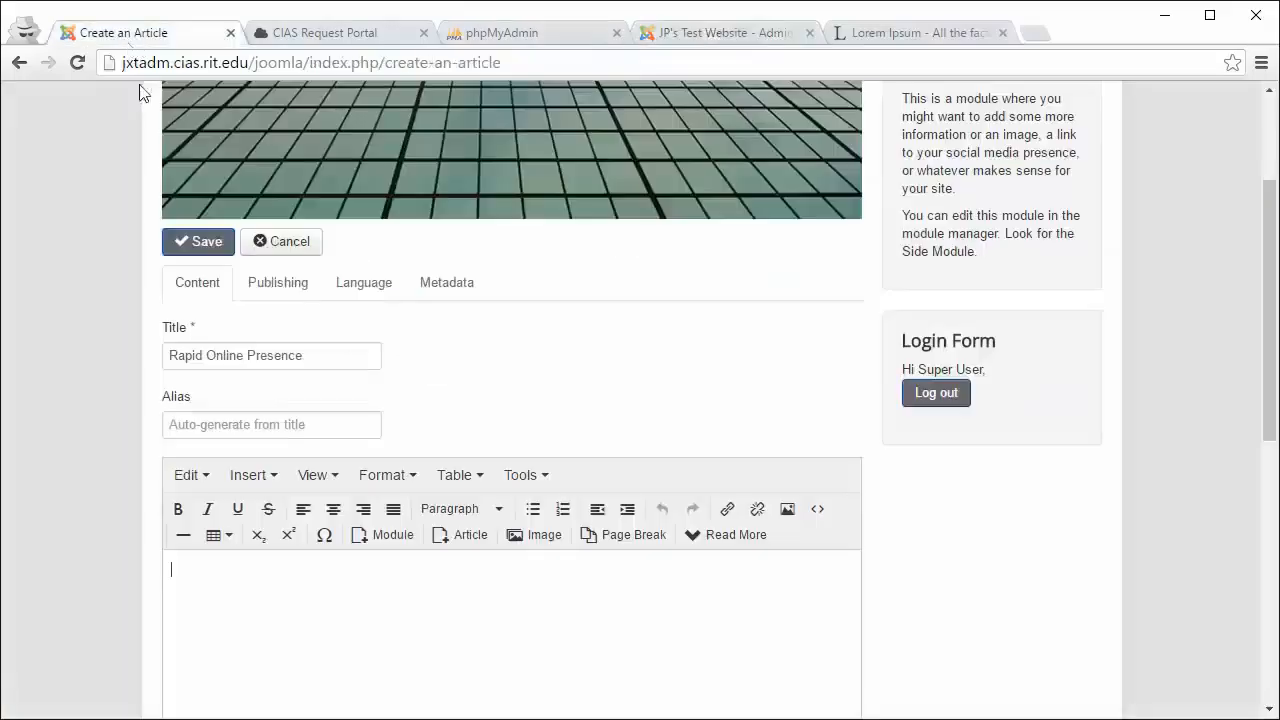
pyautogui.write('dsf fdsf dsfd fdsf')
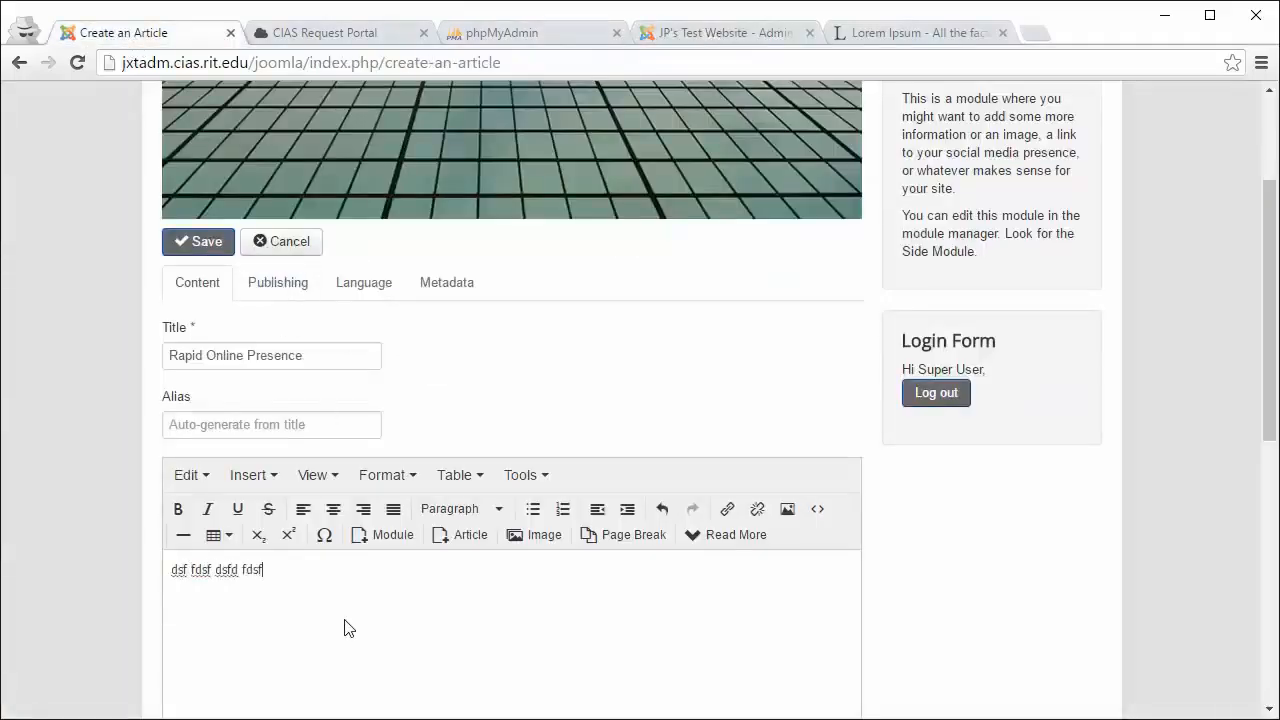
pyautogui.write(' dsfsd fdfd dsf dfd ')
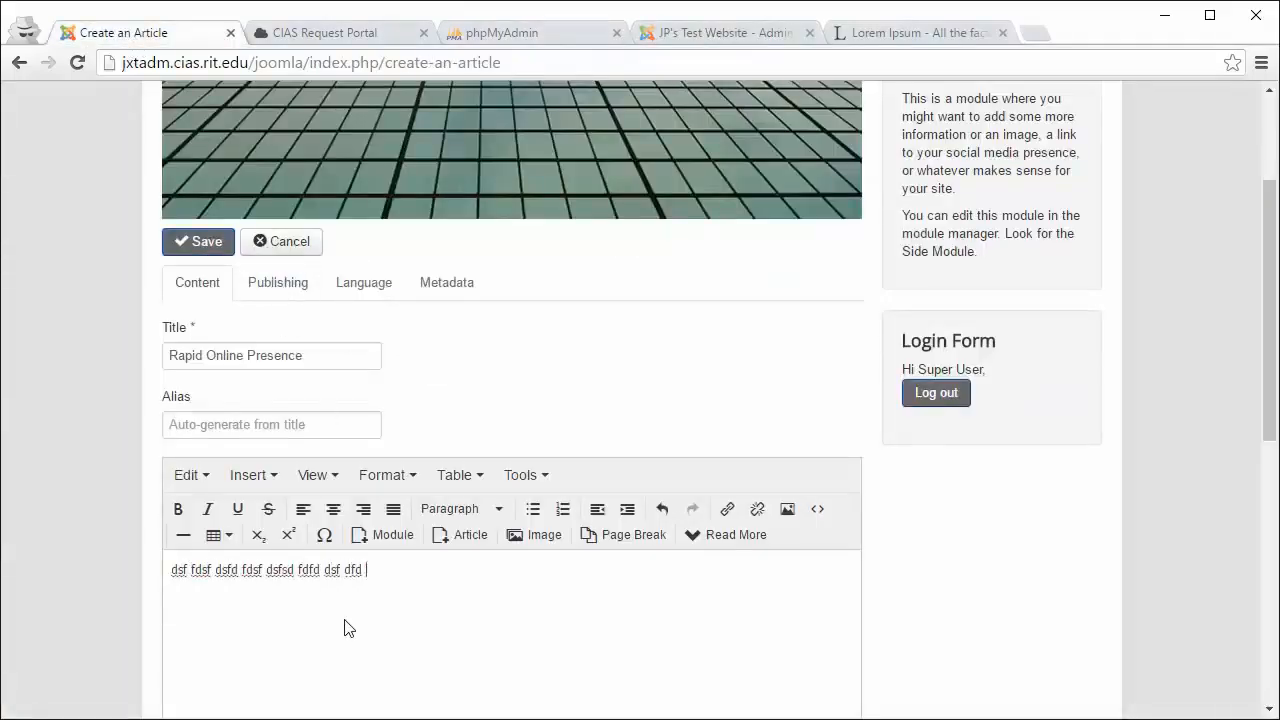
pyautogui.write('dd')
pyautogui.moveTo(423, 569); pyautogui.dragTo(168, 568)
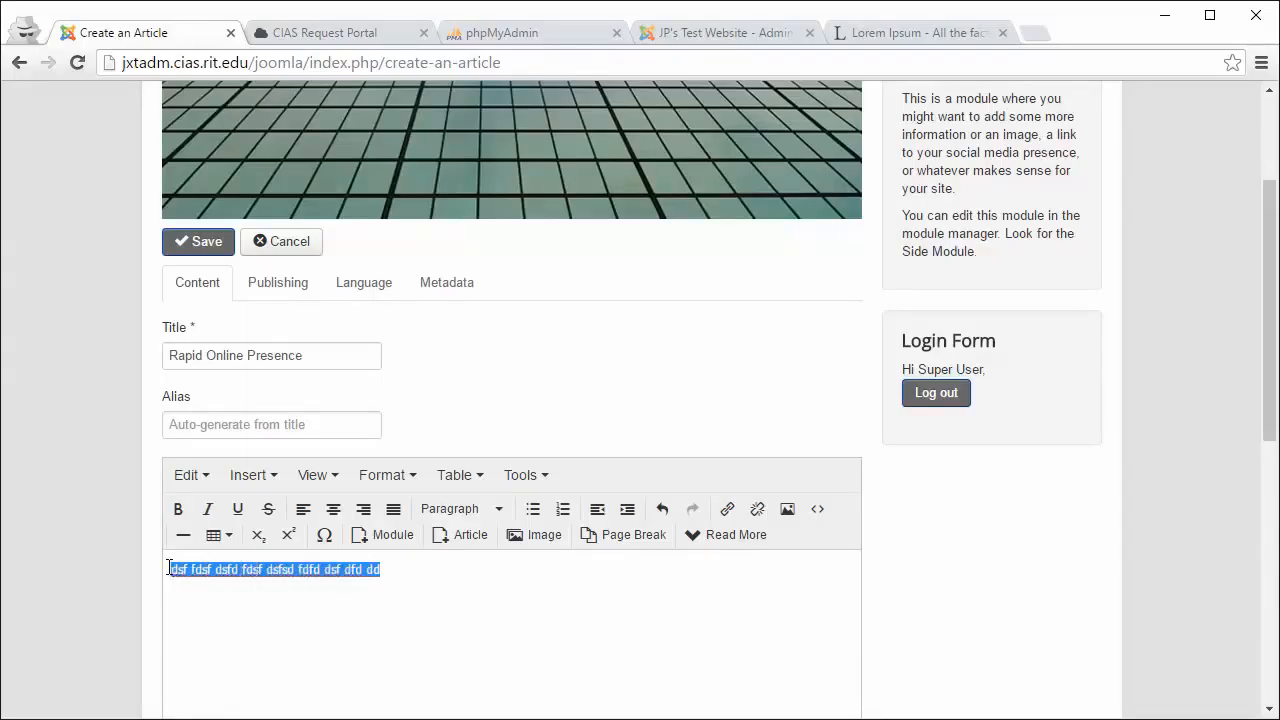
pyautogui.hotkey('ctrl', 'v')
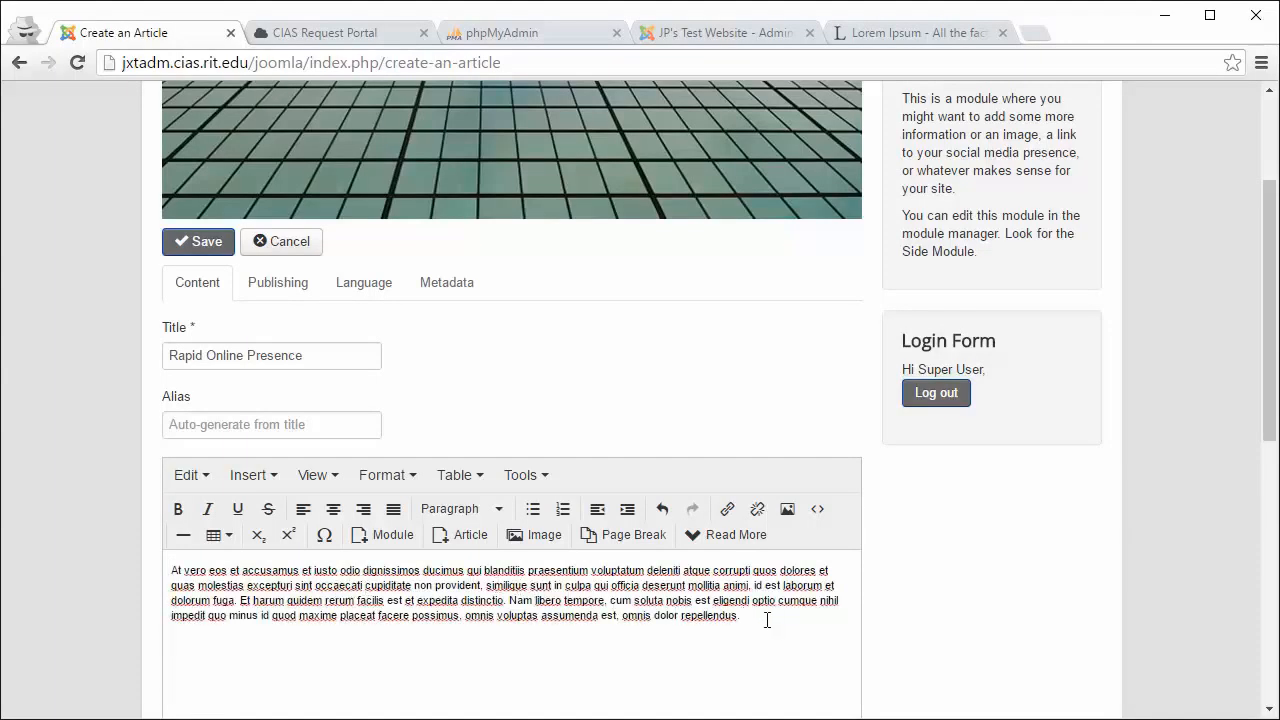
pyautogui.scroll(-1, 767, 620)
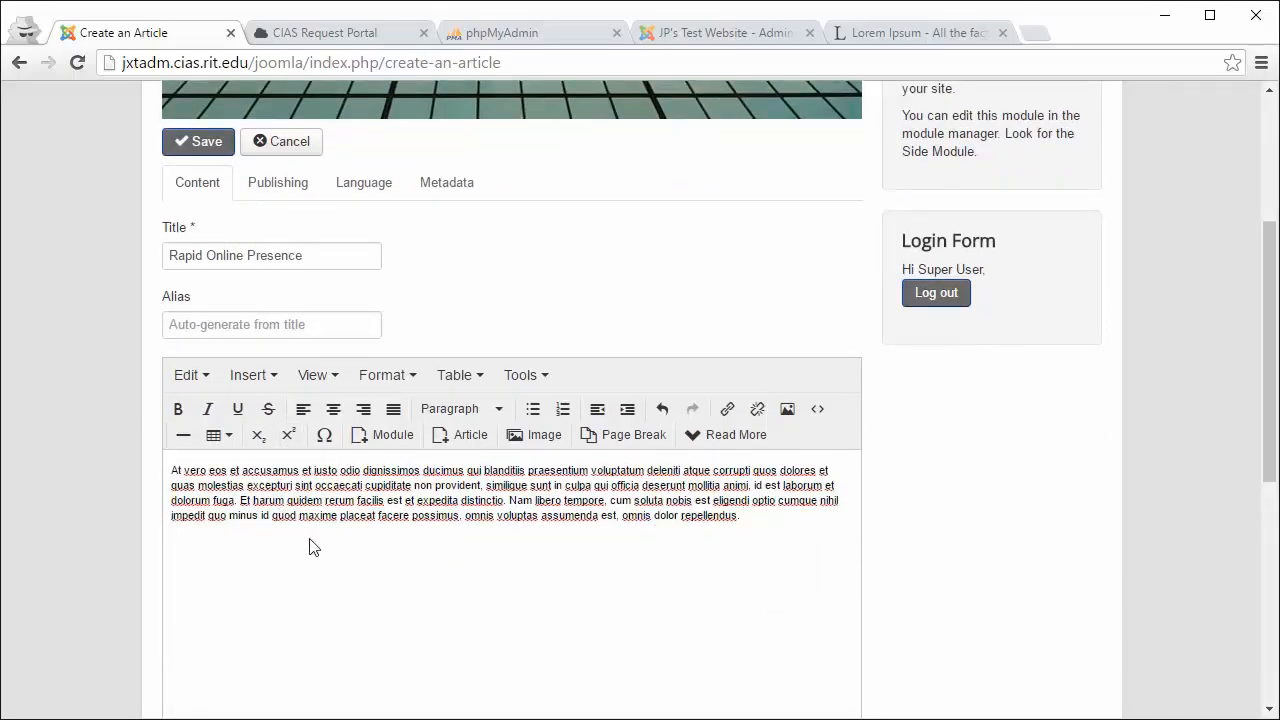
# Step: Set the article's category to Collections on the Publishing tab, keeping status Published
pyautogui.click(274, 190)
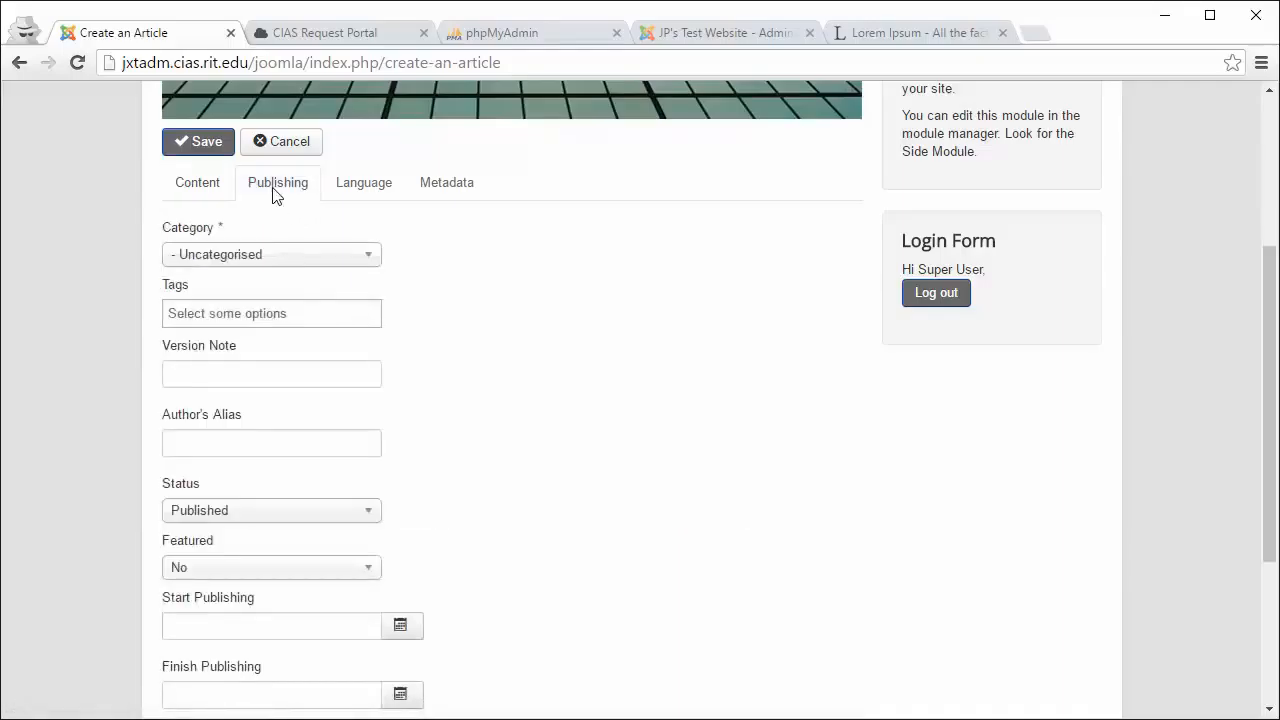
pyautogui.click(311, 265)
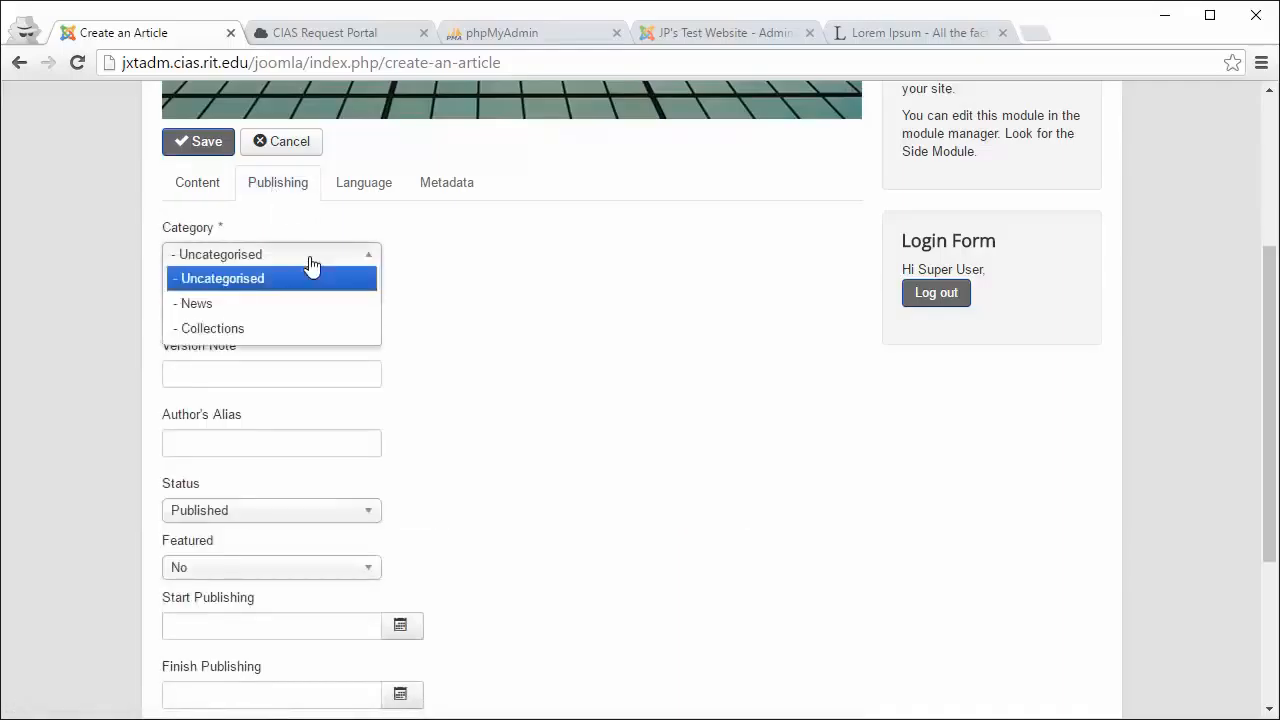
pyautogui.click(300, 330)
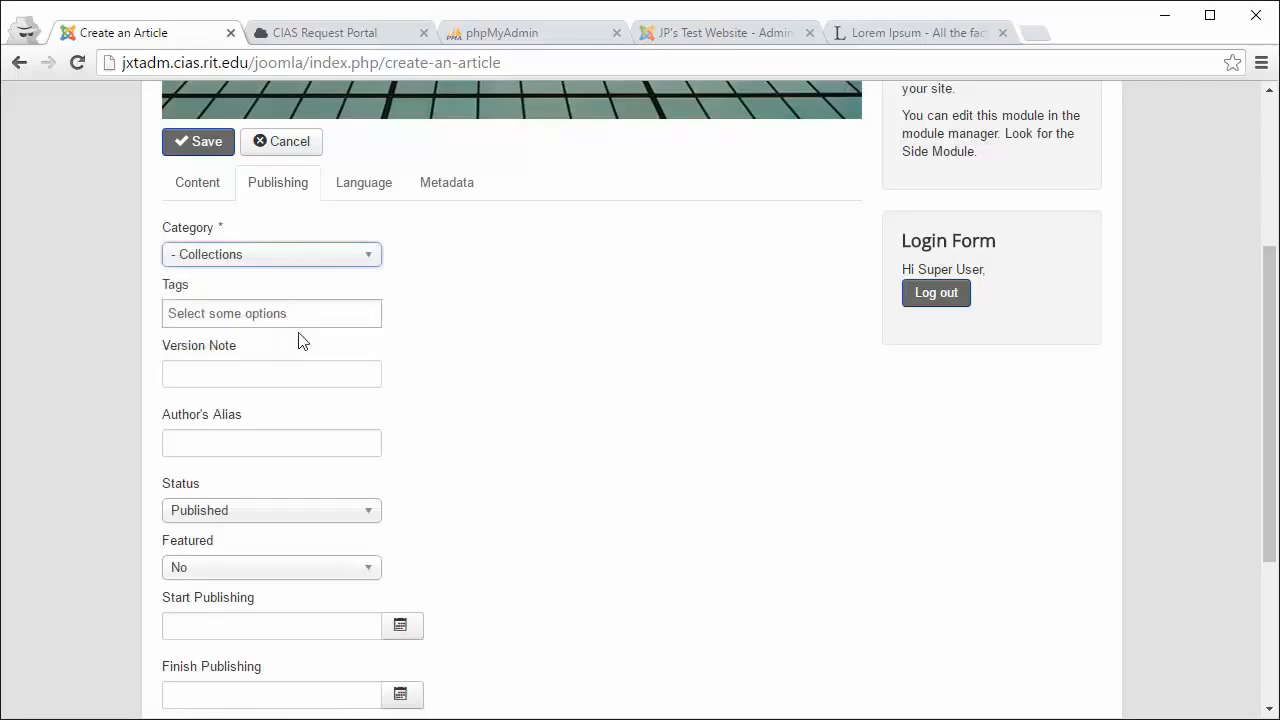
pyautogui.scroll(-1, 325, 376)
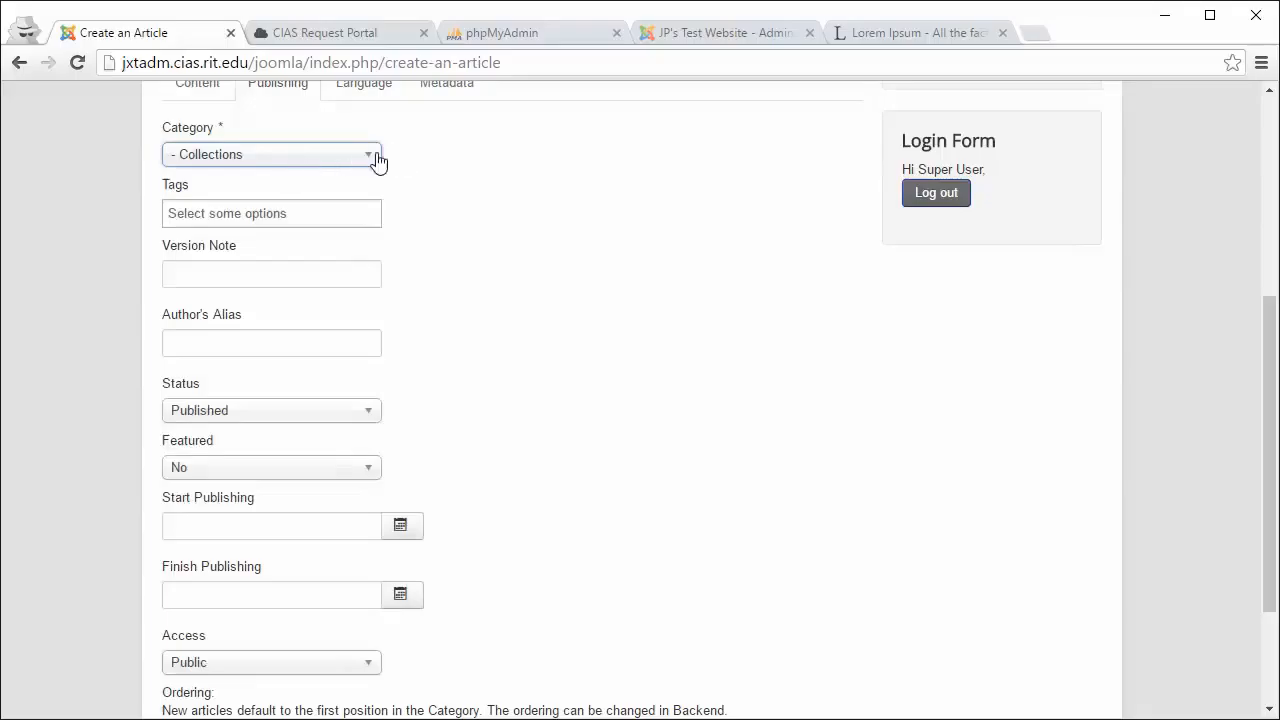
pyautogui.click(274, 410)
pyautogui.click(274, 411)
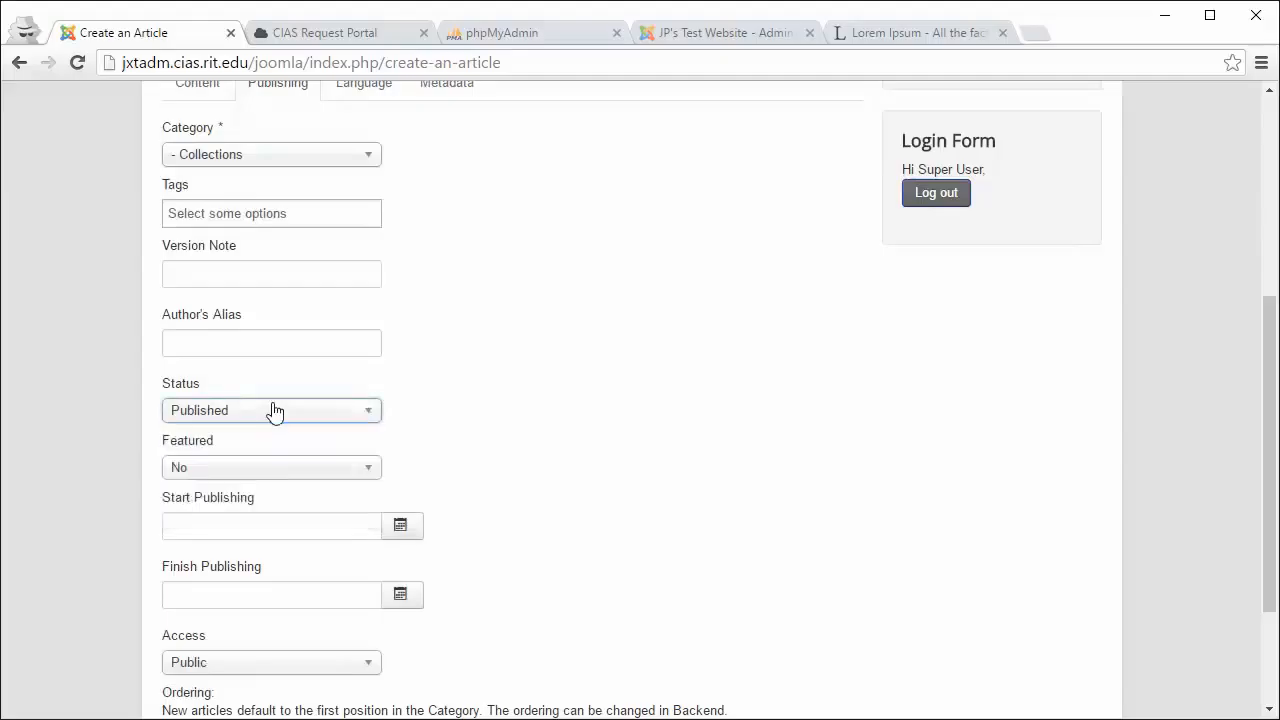
pyautogui.scroll(-1, 470, 431)
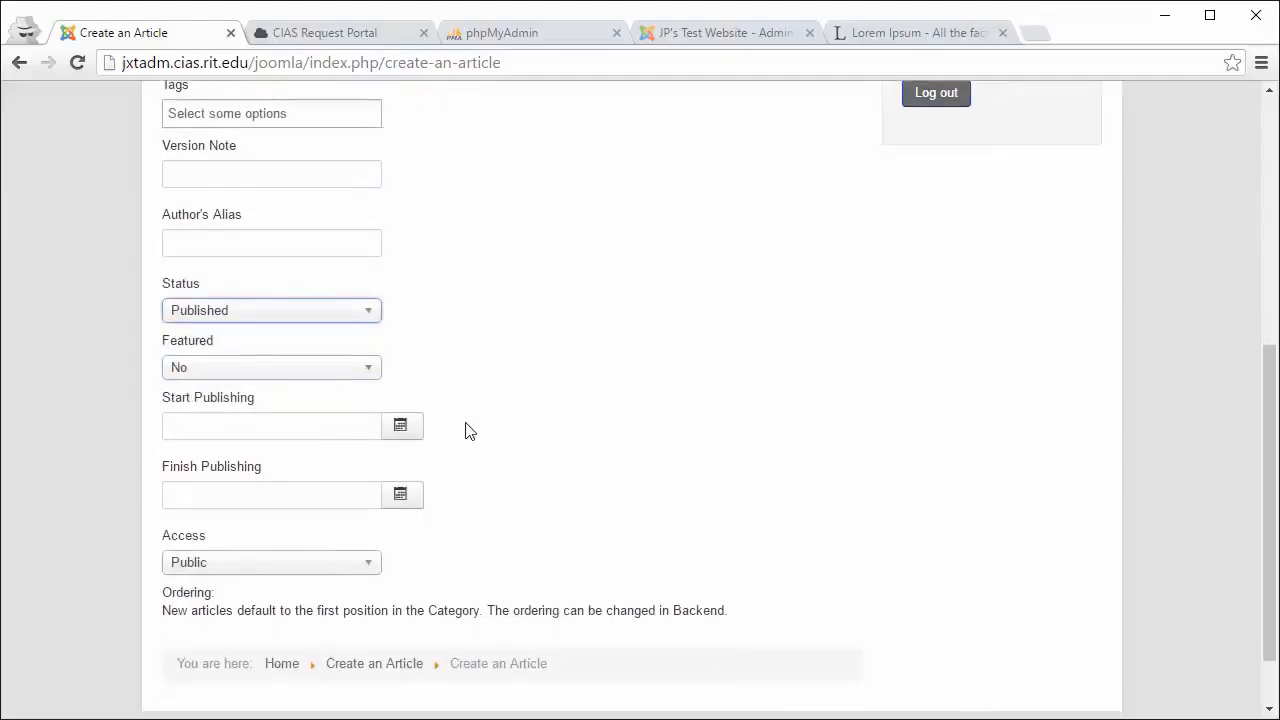
pyautogui.scroll(-1, 470, 431)
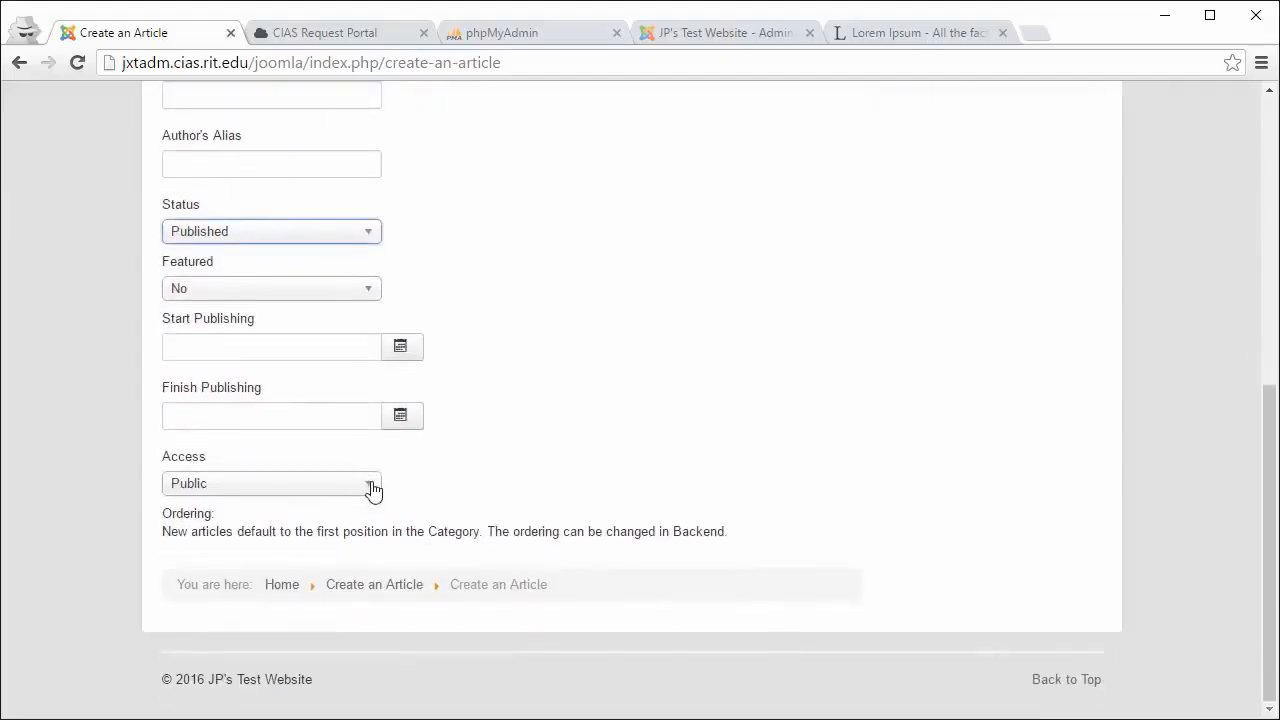
pyautogui.scroll(4, 540, 420)
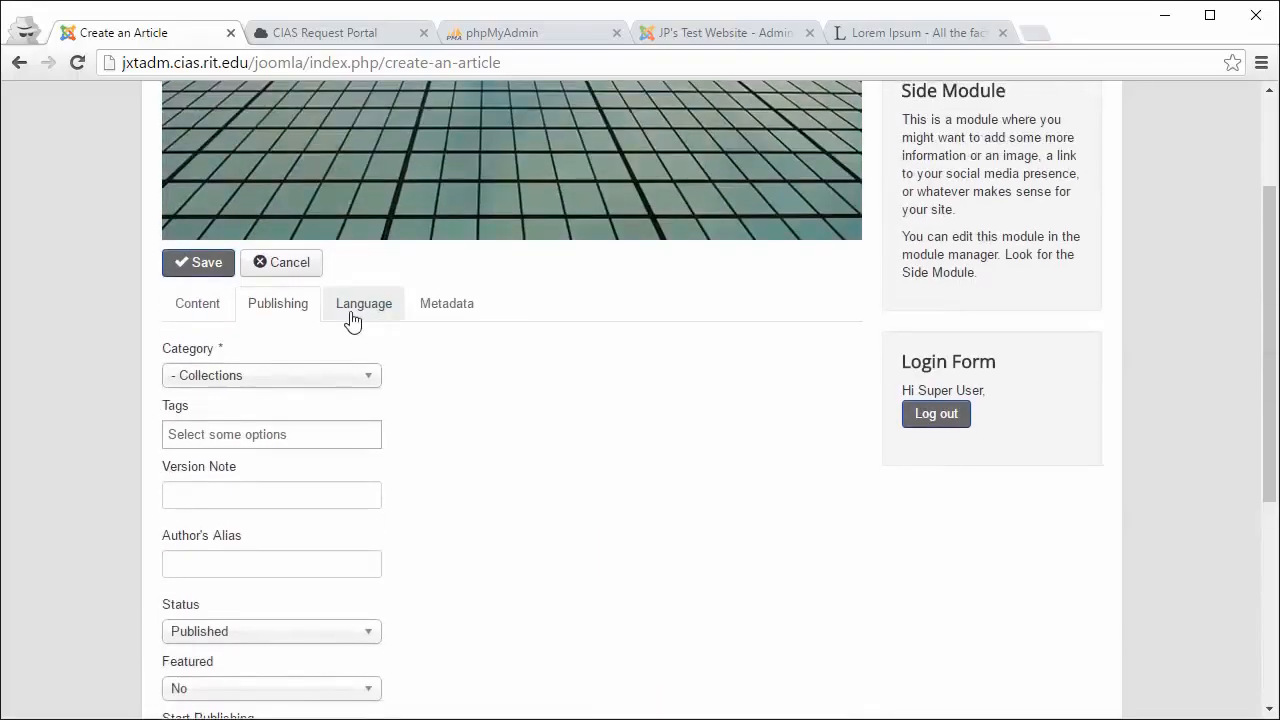
pyautogui.click(207, 263)
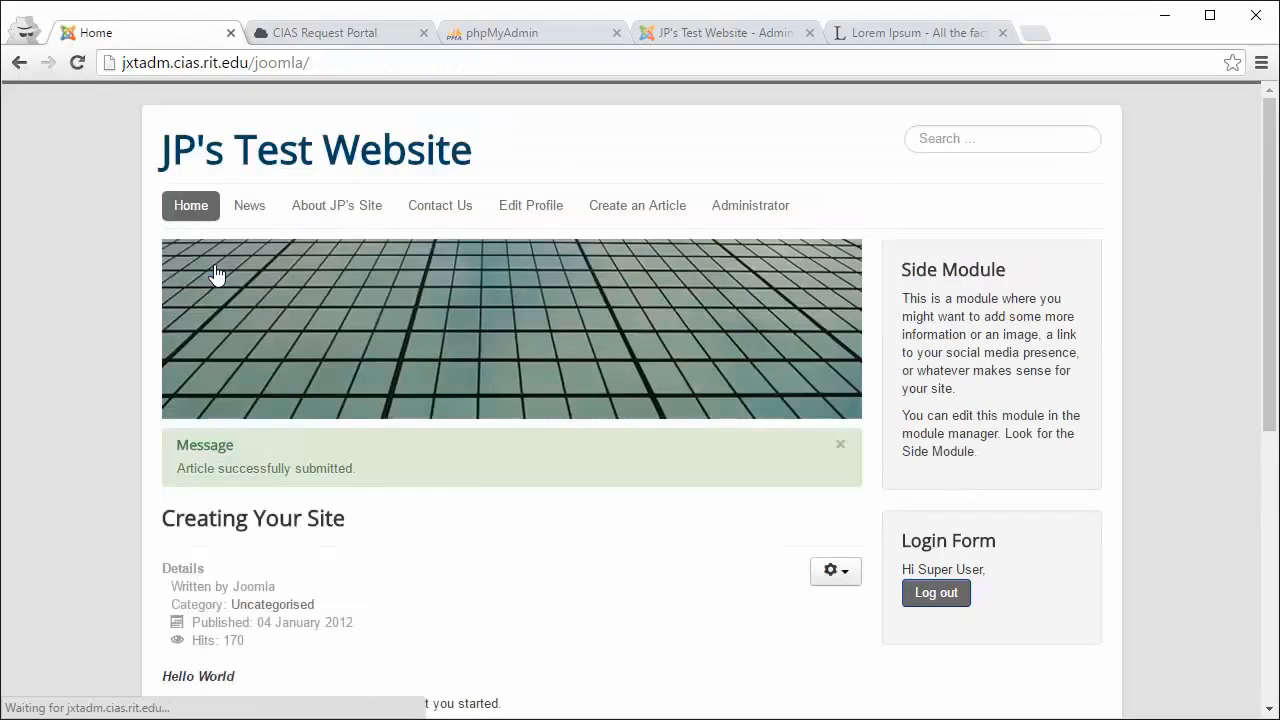
pyautogui.scroll(-1, 263, 391)
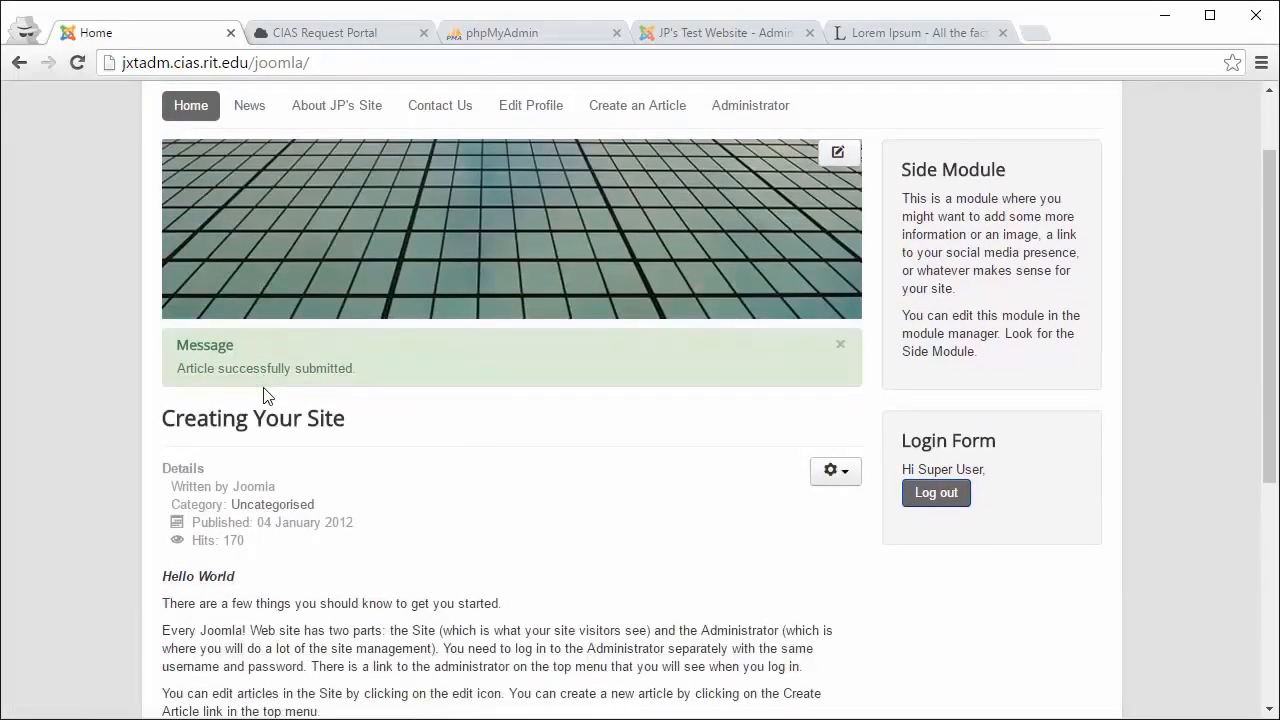
pyautogui.scroll(-2, 263, 391)
pyautogui.scroll(3, 263, 391)
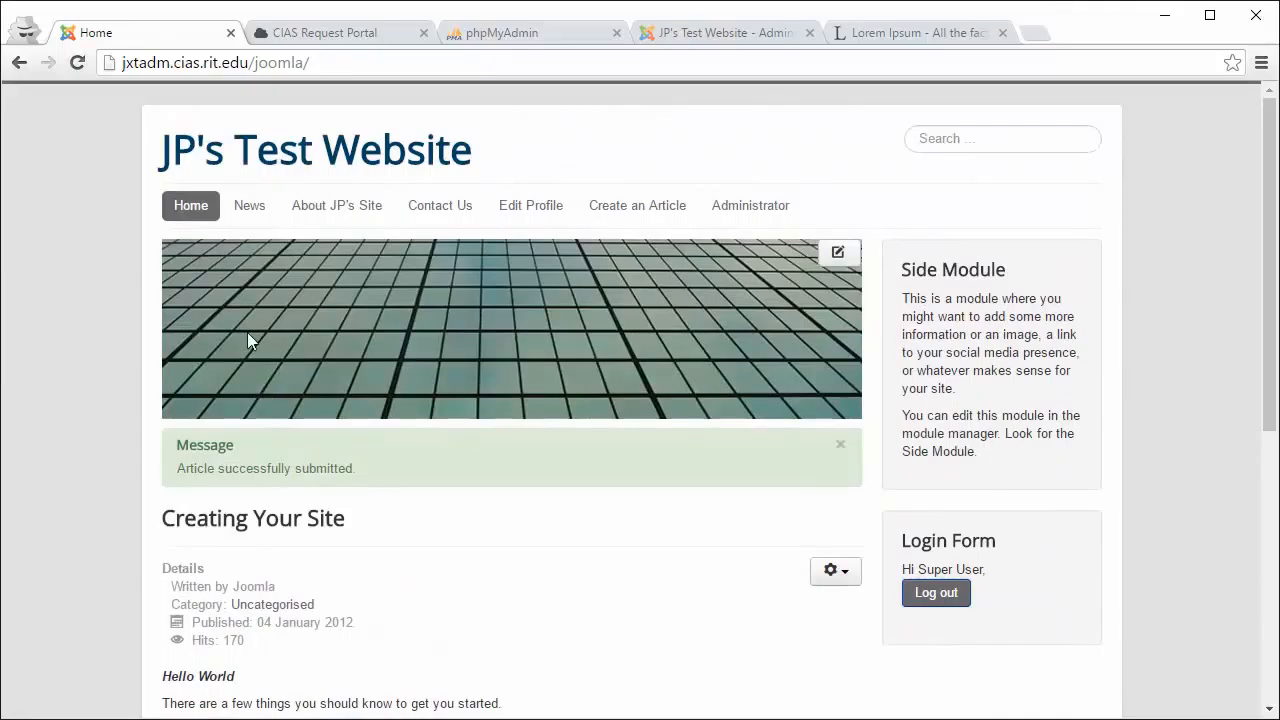
pyautogui.click(190, 205)
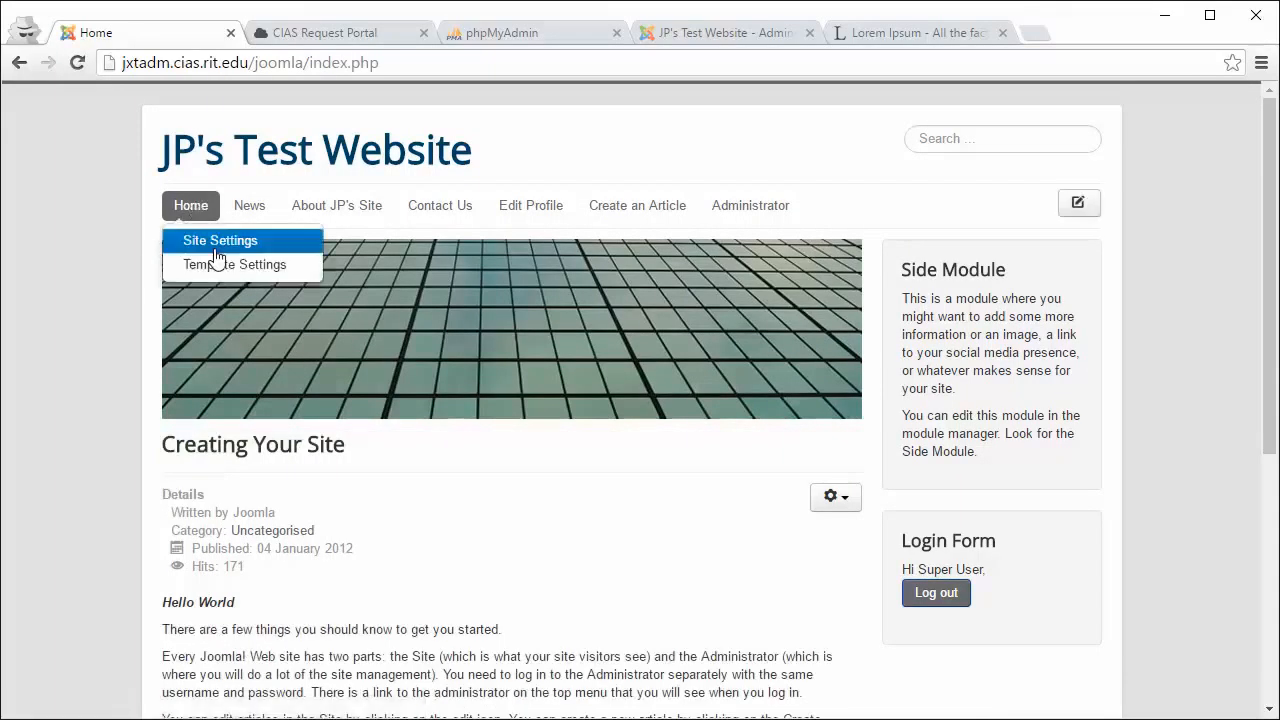
pyautogui.scroll(-3, 255, 400)
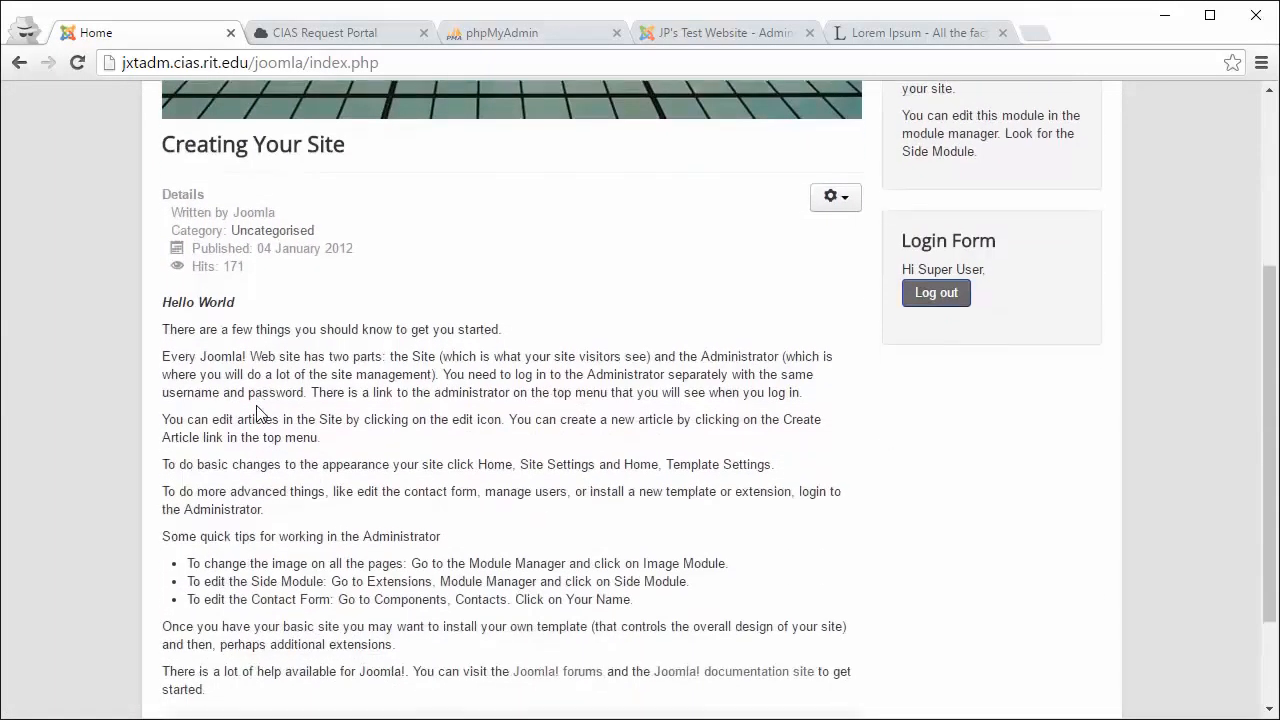
pyautogui.scroll(-2, 257, 413)
pyautogui.scroll(5, 257, 413)
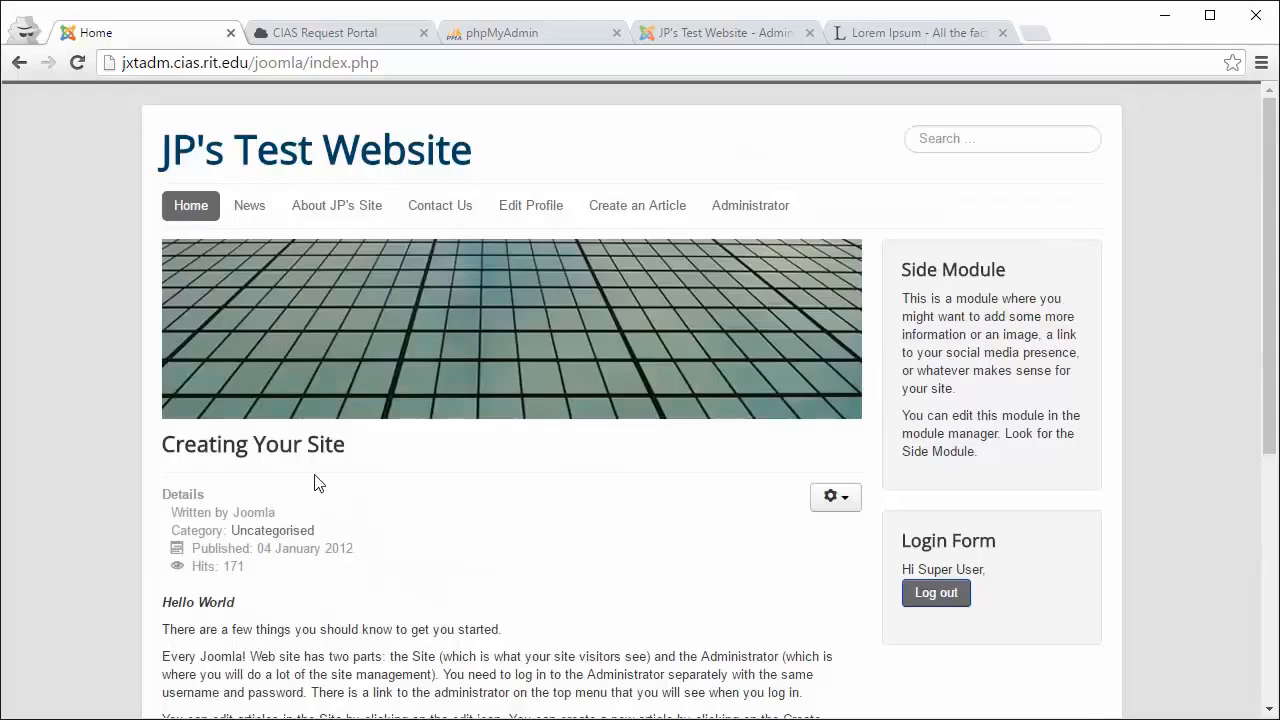
# Step: Open the Main Menu items list from the administrator's Menus menu
pyautogui.moveTo(296, 403)
pyautogui.moveTo(347, 419)
pyautogui.click(726, 36)
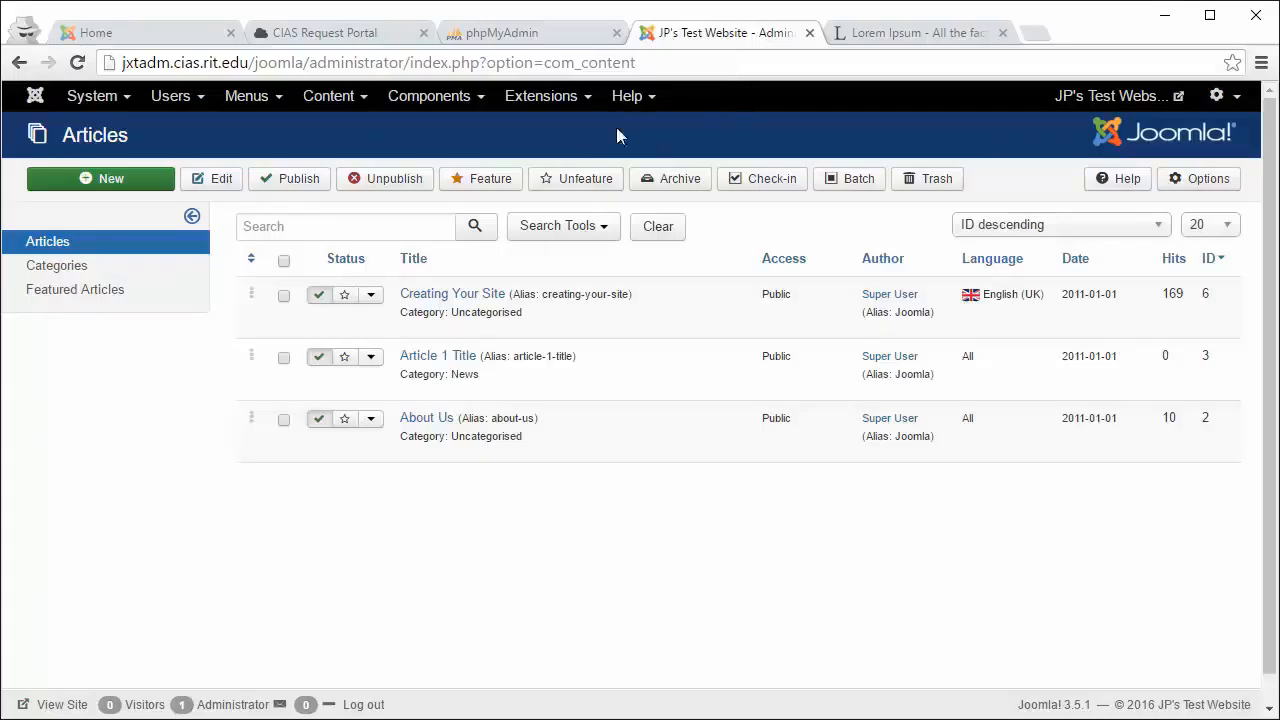
pyautogui.click(256, 106)
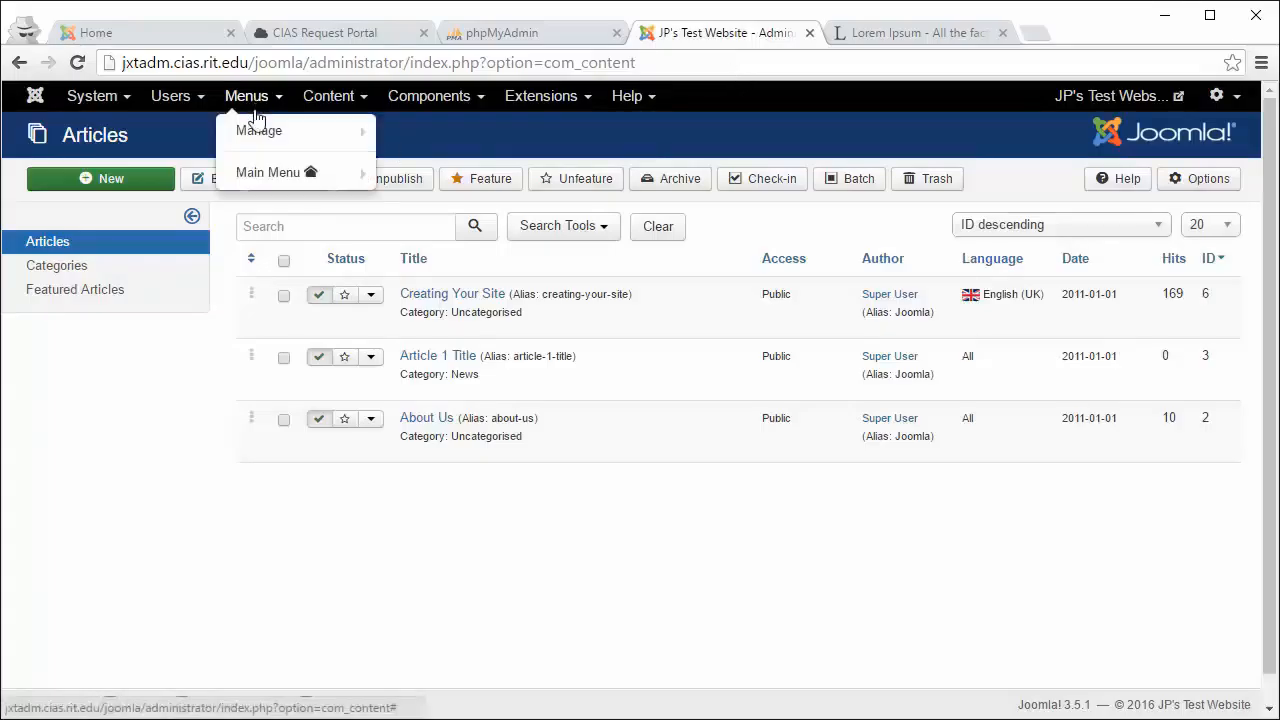
pyautogui.moveTo(257, 137)
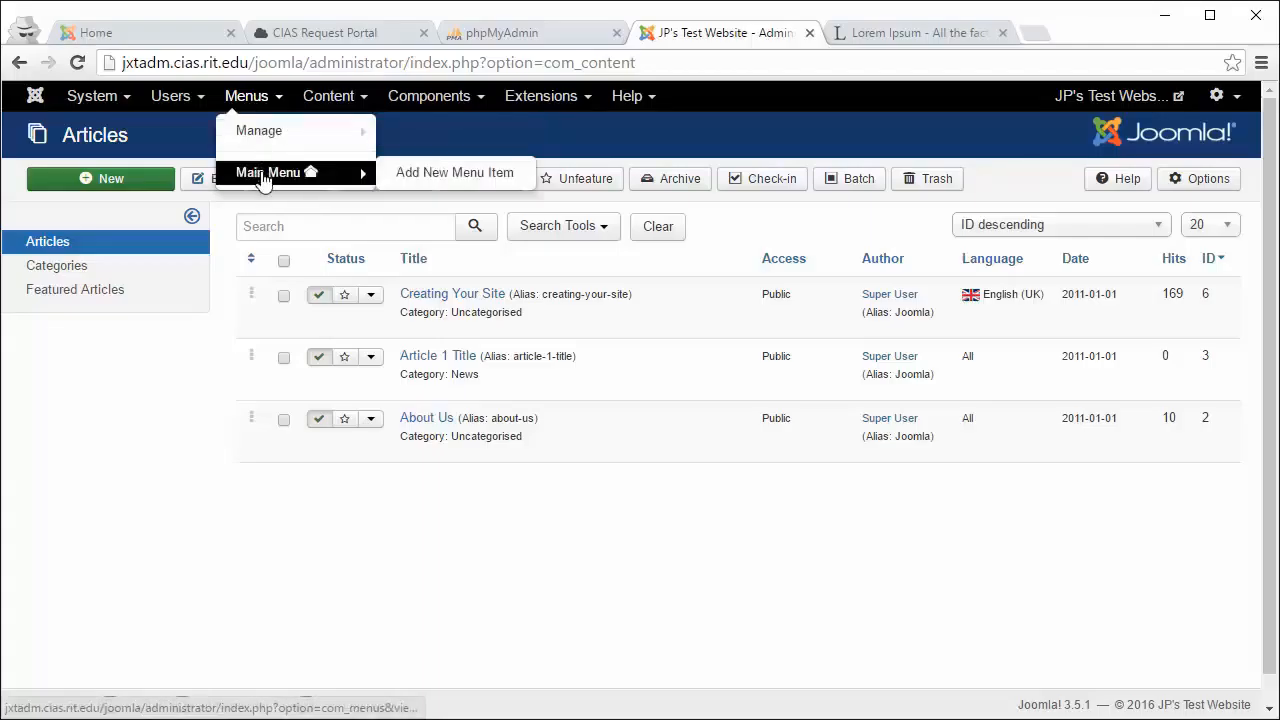
pyautogui.click(265, 176)
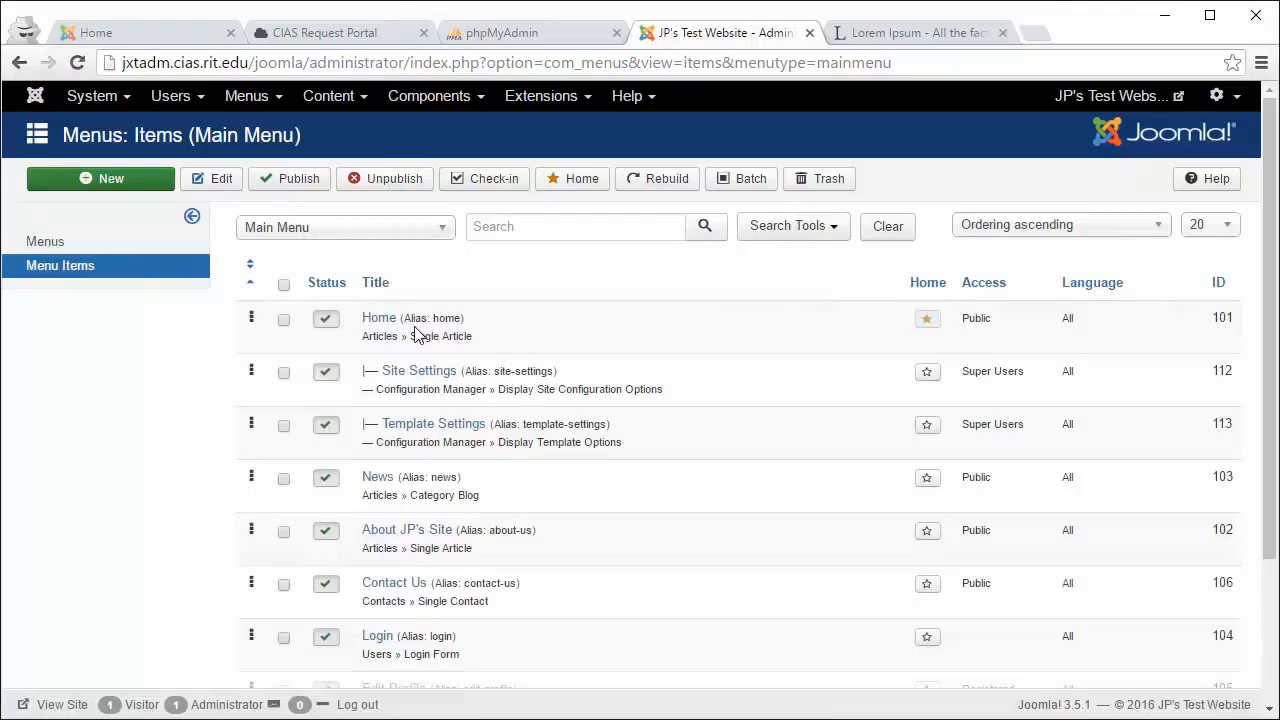
pyautogui.scroll(-1, 415, 333)
pyautogui.scroll(1, 418, 330)
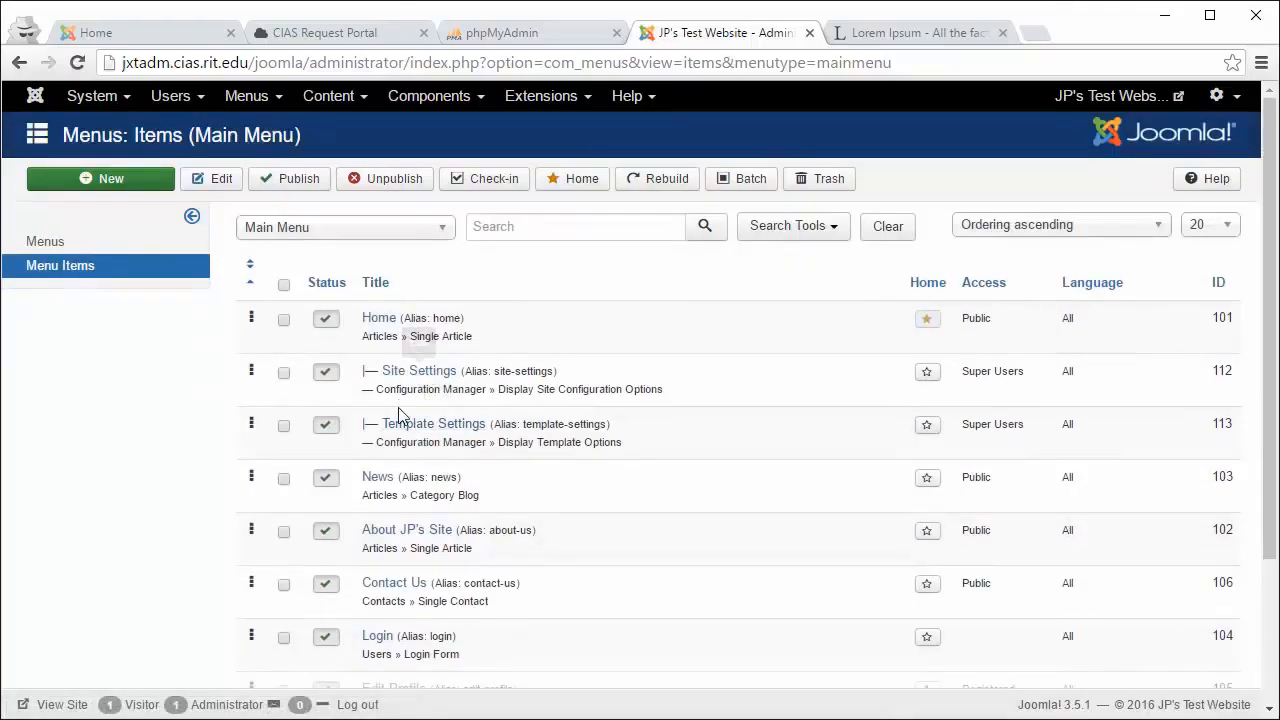
# Step: Create a new Main Menu item and enter the title 'Rapid Online Presence'
pyautogui.click(128, 177)
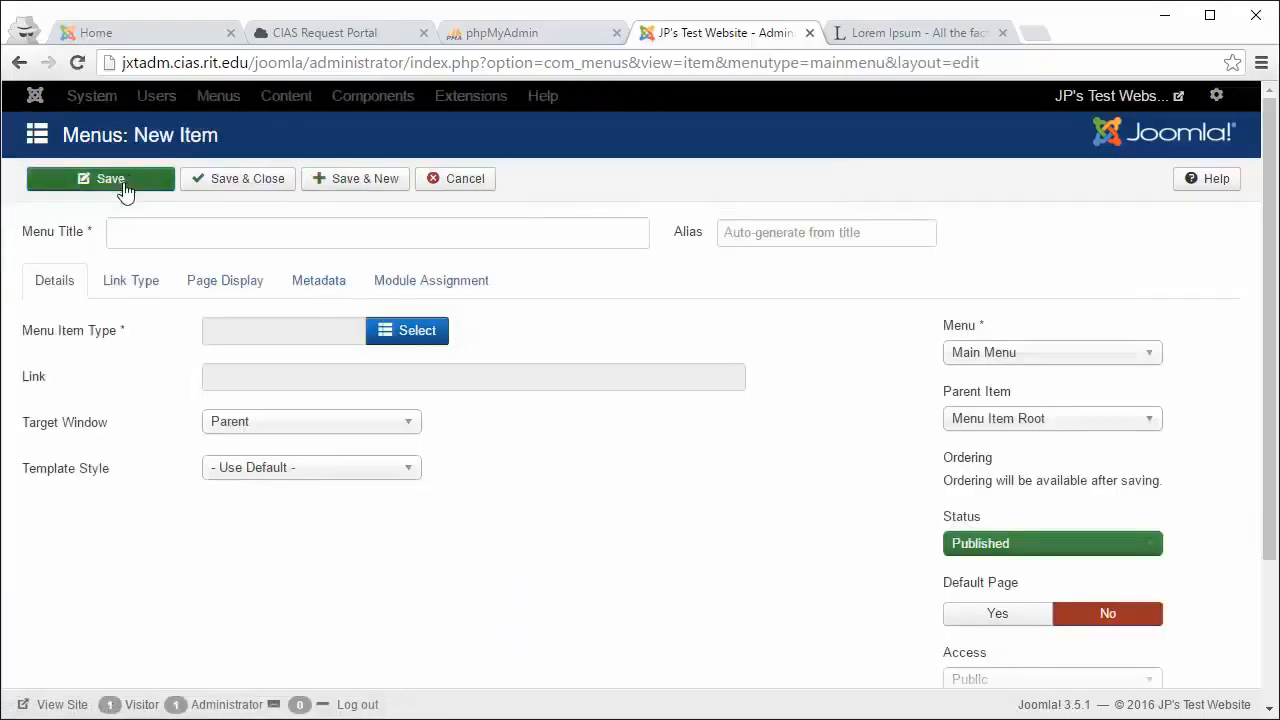
pyautogui.click(139, 238)
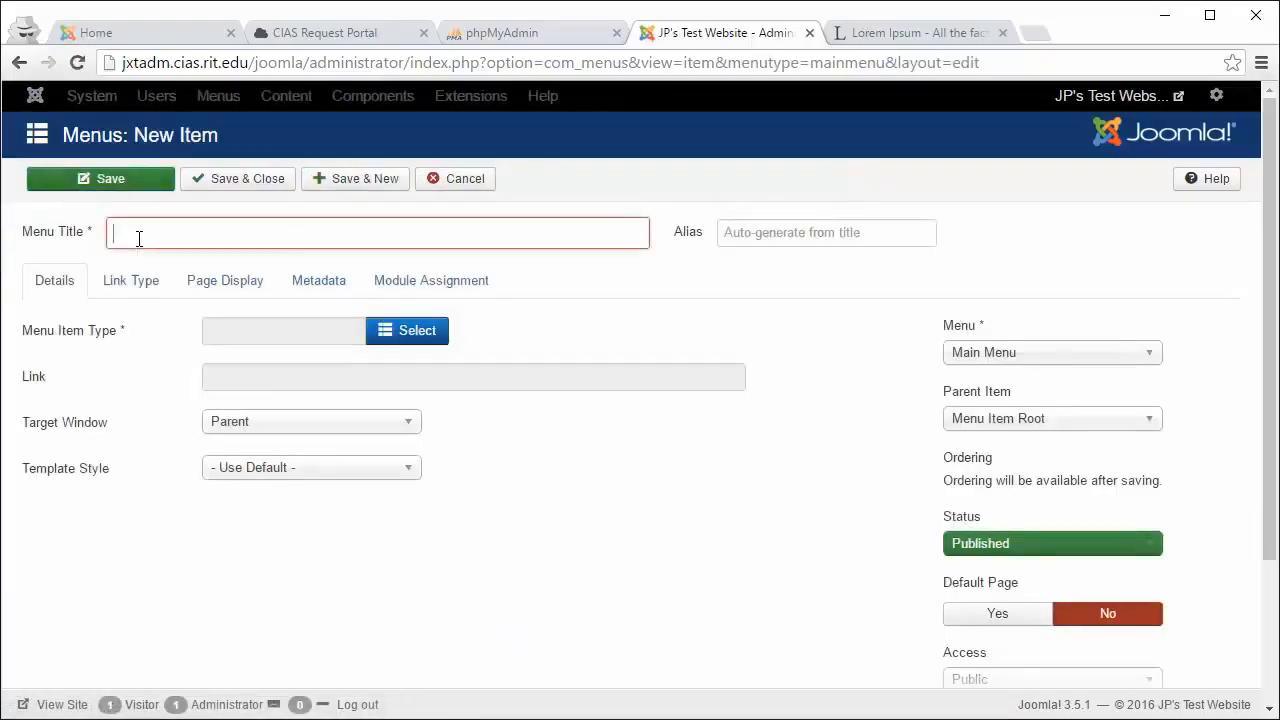
pyautogui.write('Rapid Onli')
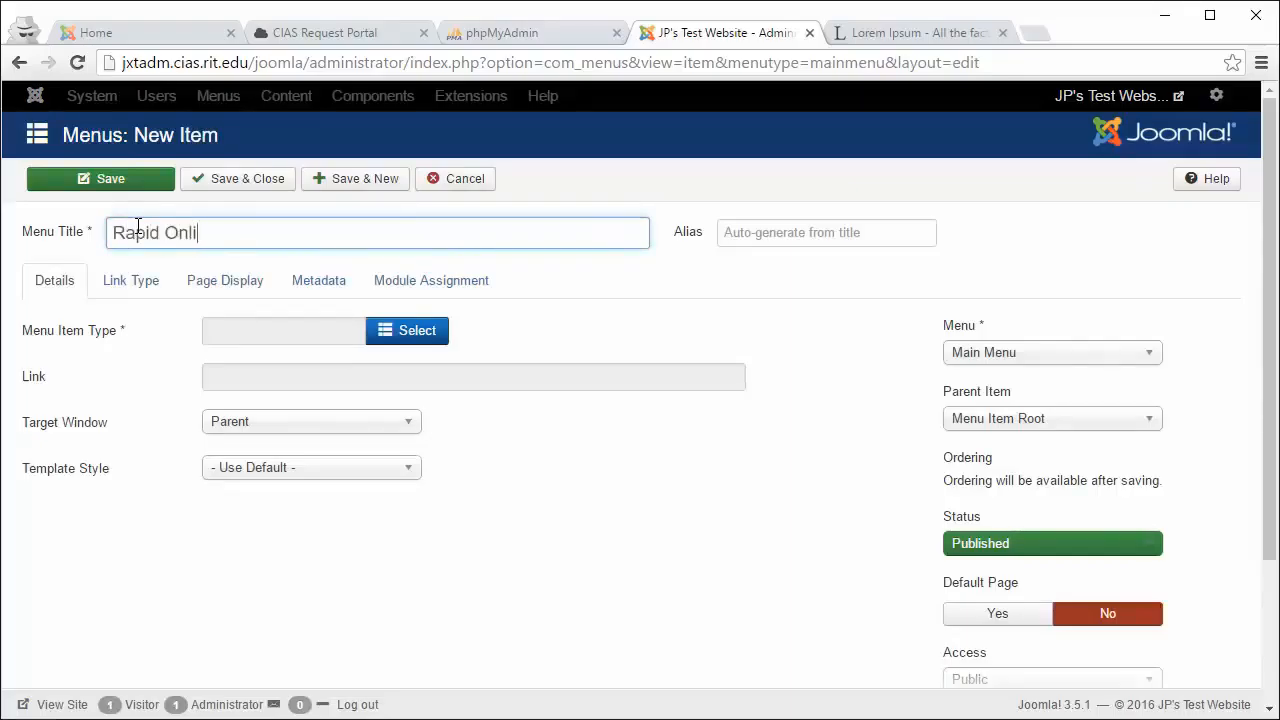
pyautogui.write('ne Presence')
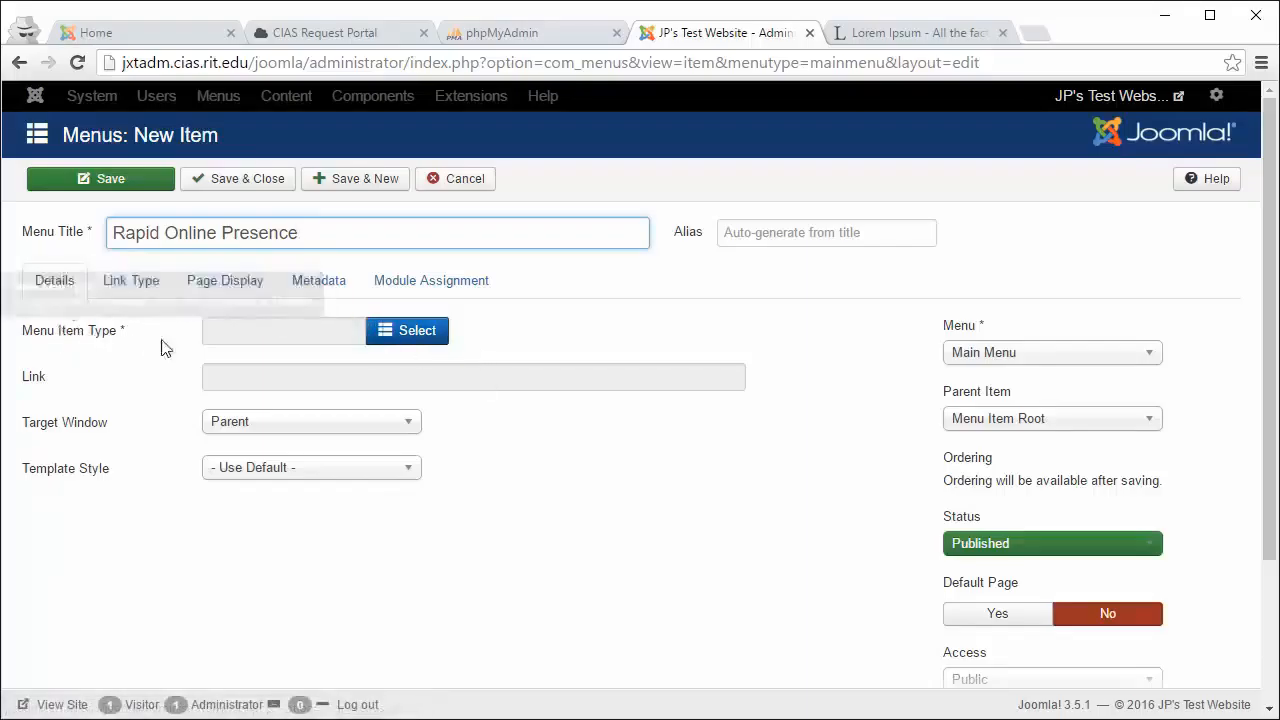
# Step: Set the menu item type to Articles > Single Article
pyautogui.click(425, 339)
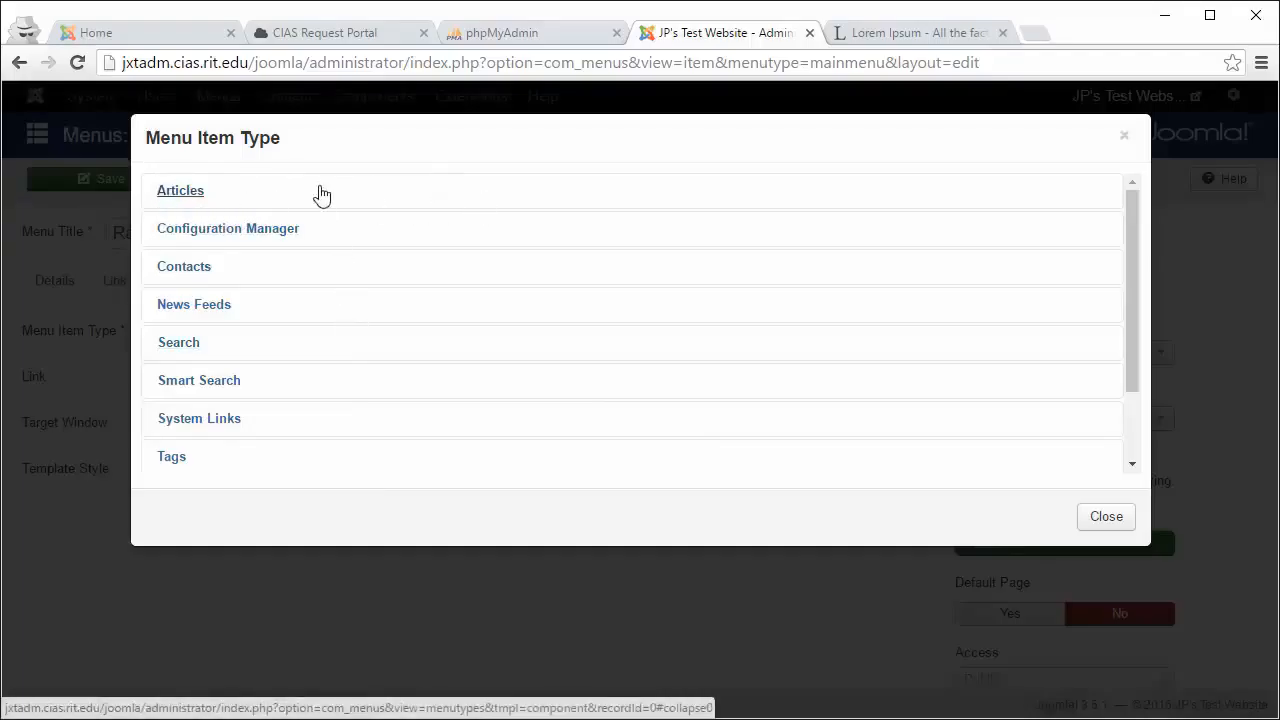
pyautogui.click(189, 196)
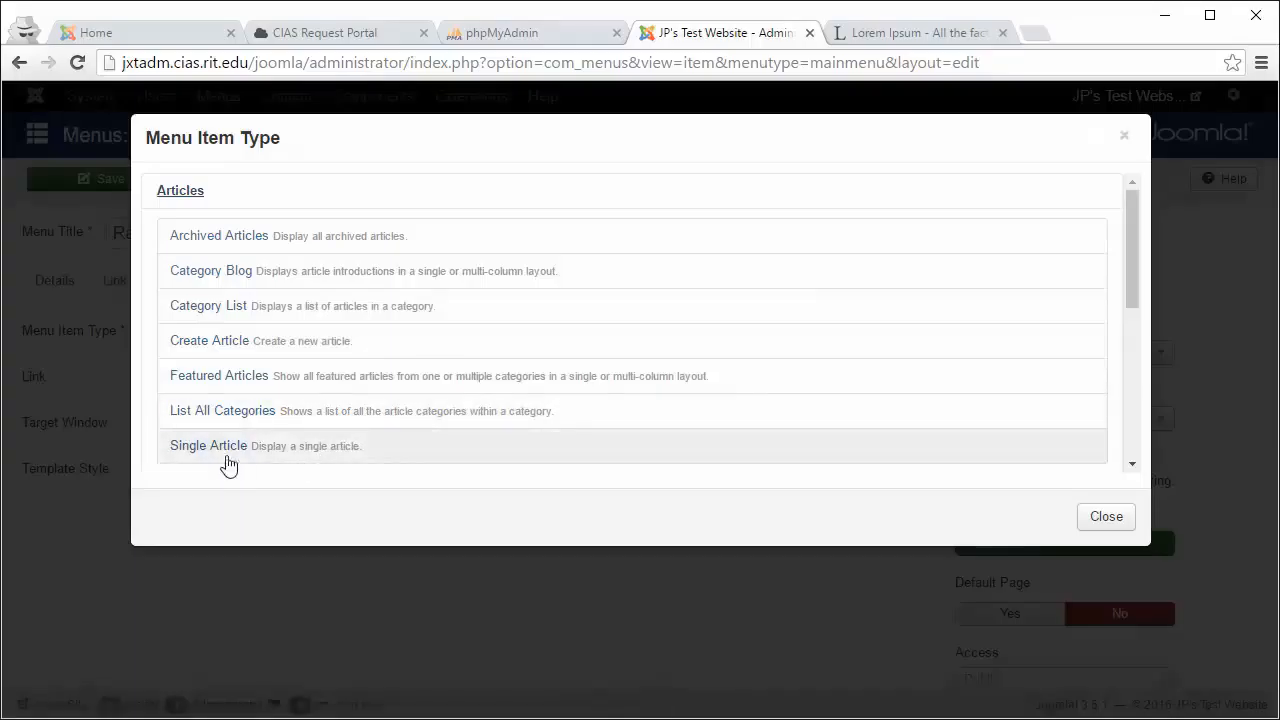
pyautogui.click(285, 457)
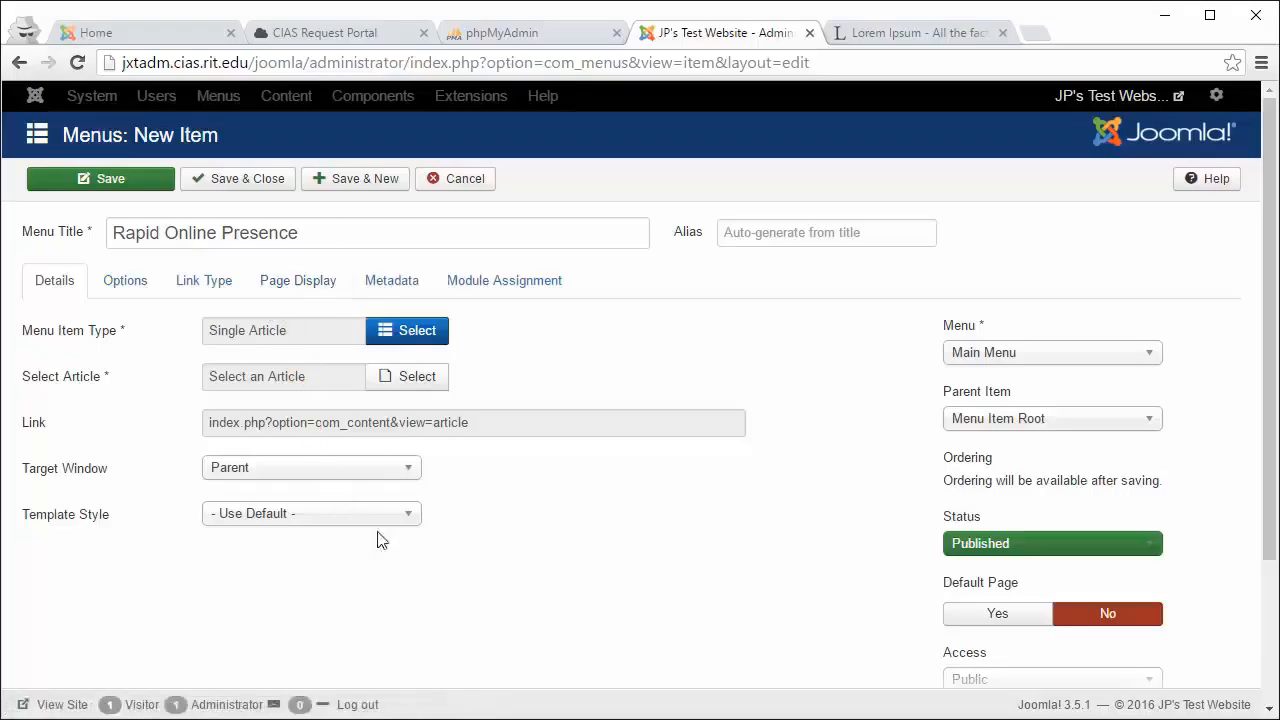
# Step: Save the menu item, which fails with 'Invalid field: Select Article'
pyautogui.scroll(-2, 556, 541)
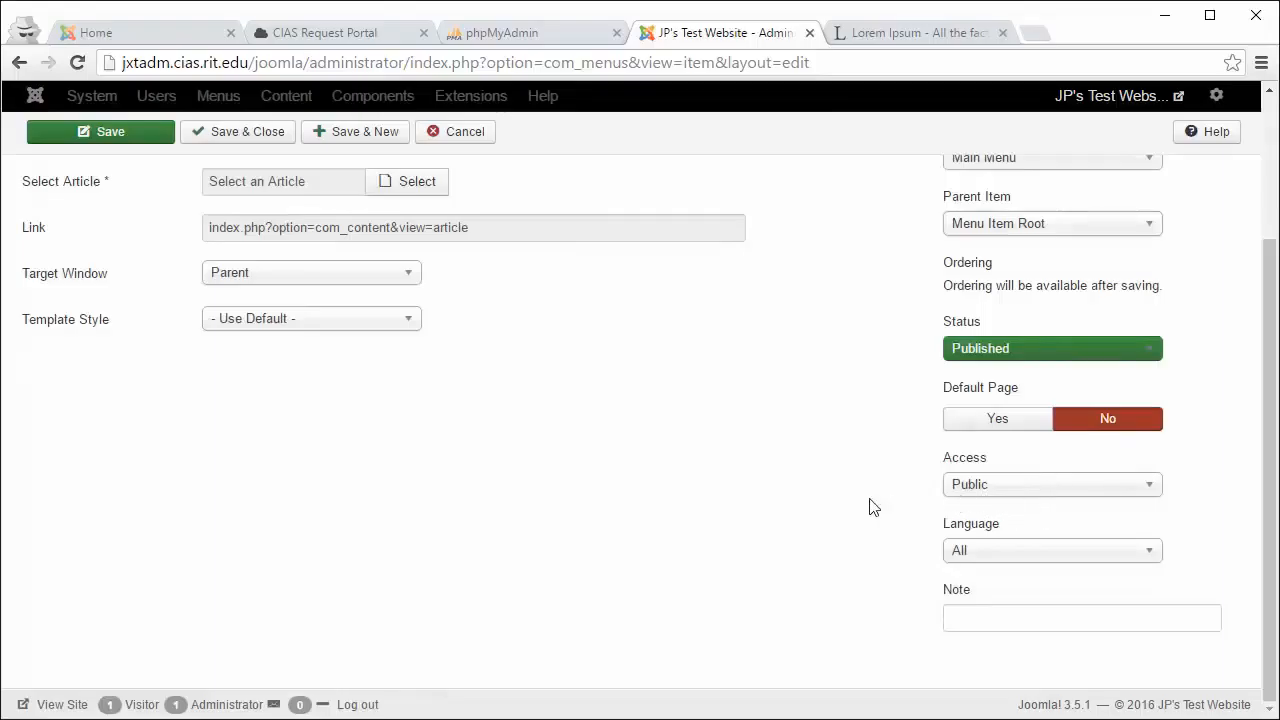
pyautogui.scroll(2, 869, 507)
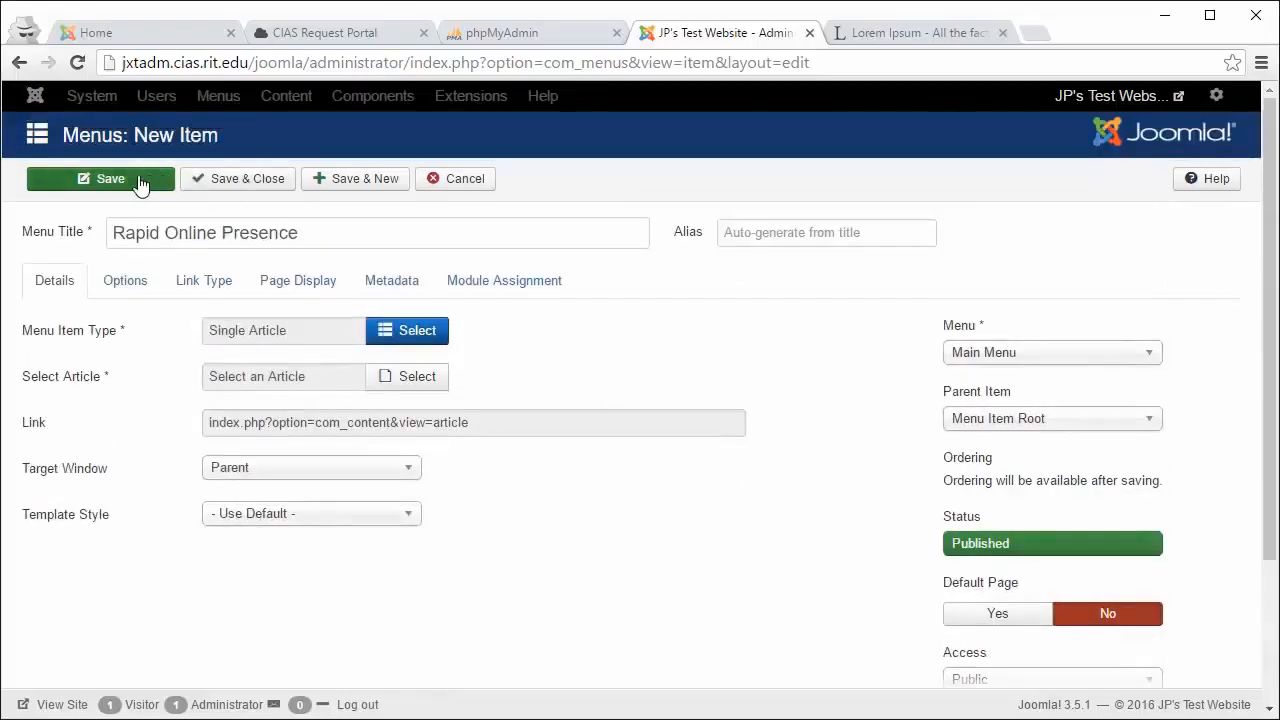
pyautogui.click(140, 185)
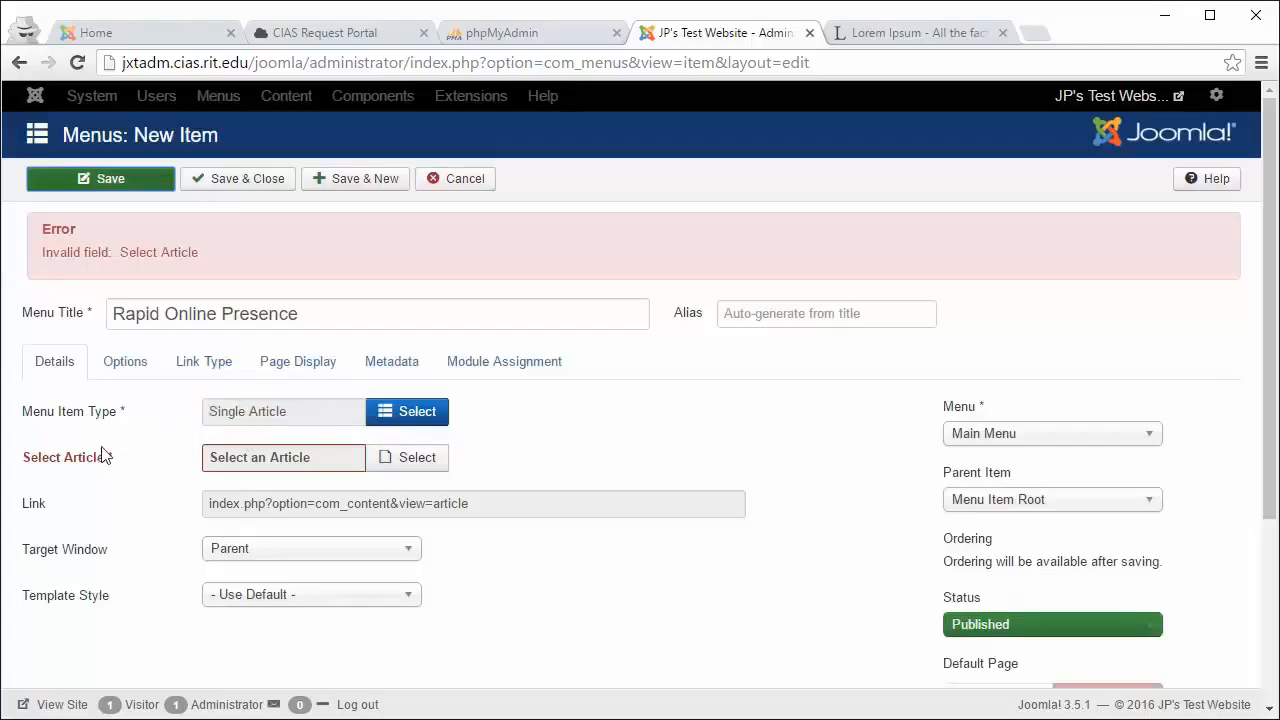
pyautogui.moveTo(20, 465)
# Step: Choose the Rapid Online Presence article from the article list as the menu item's link and save
pyautogui.click(389, 463)
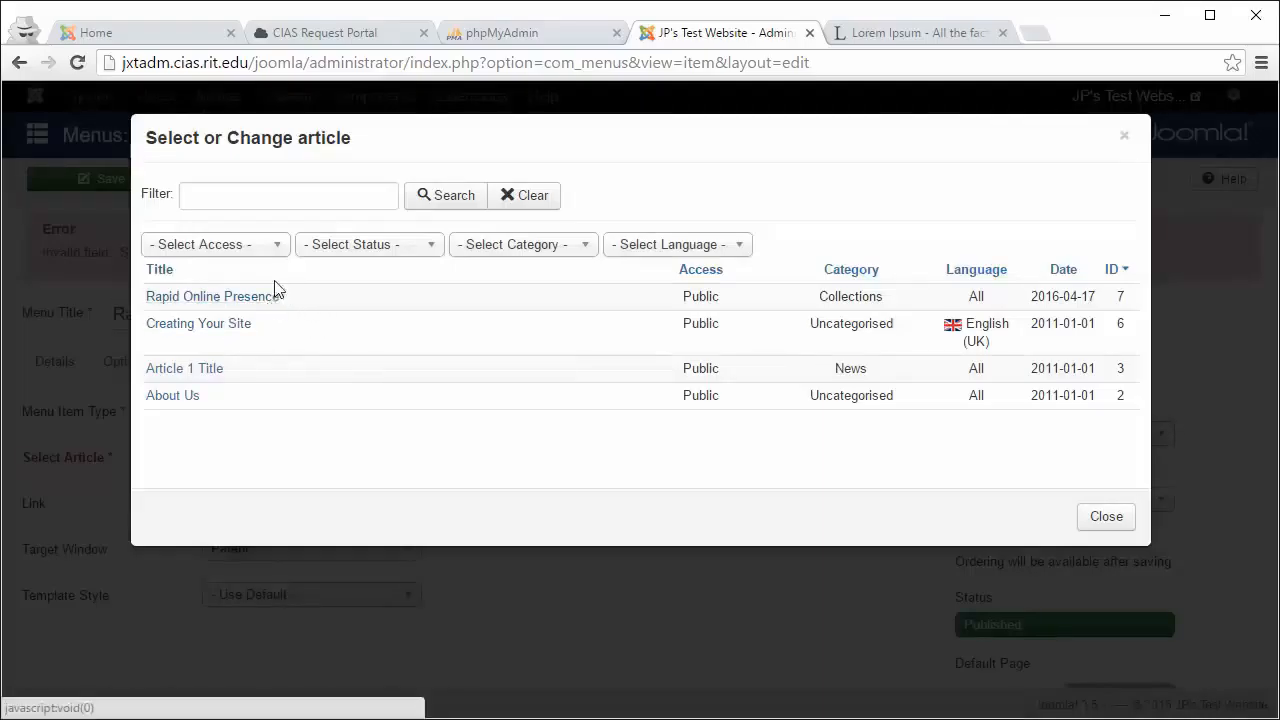
pyautogui.click(483, 252)
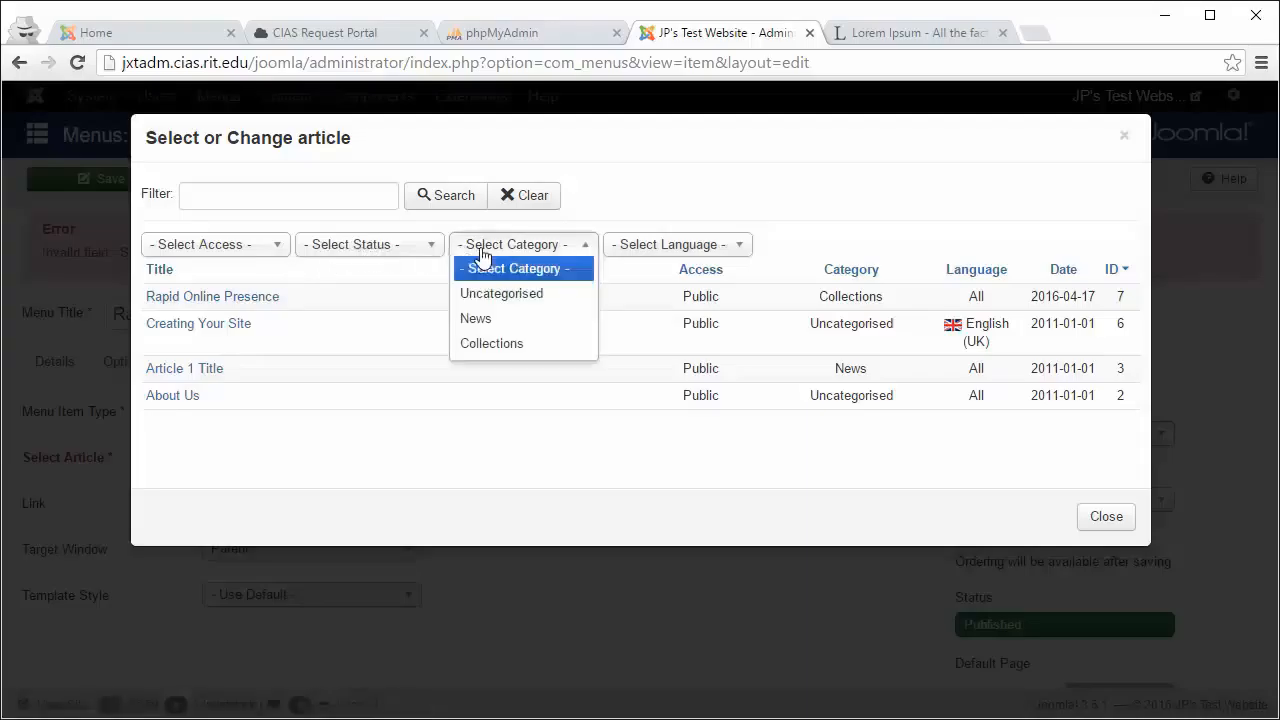
pyautogui.click(500, 345)
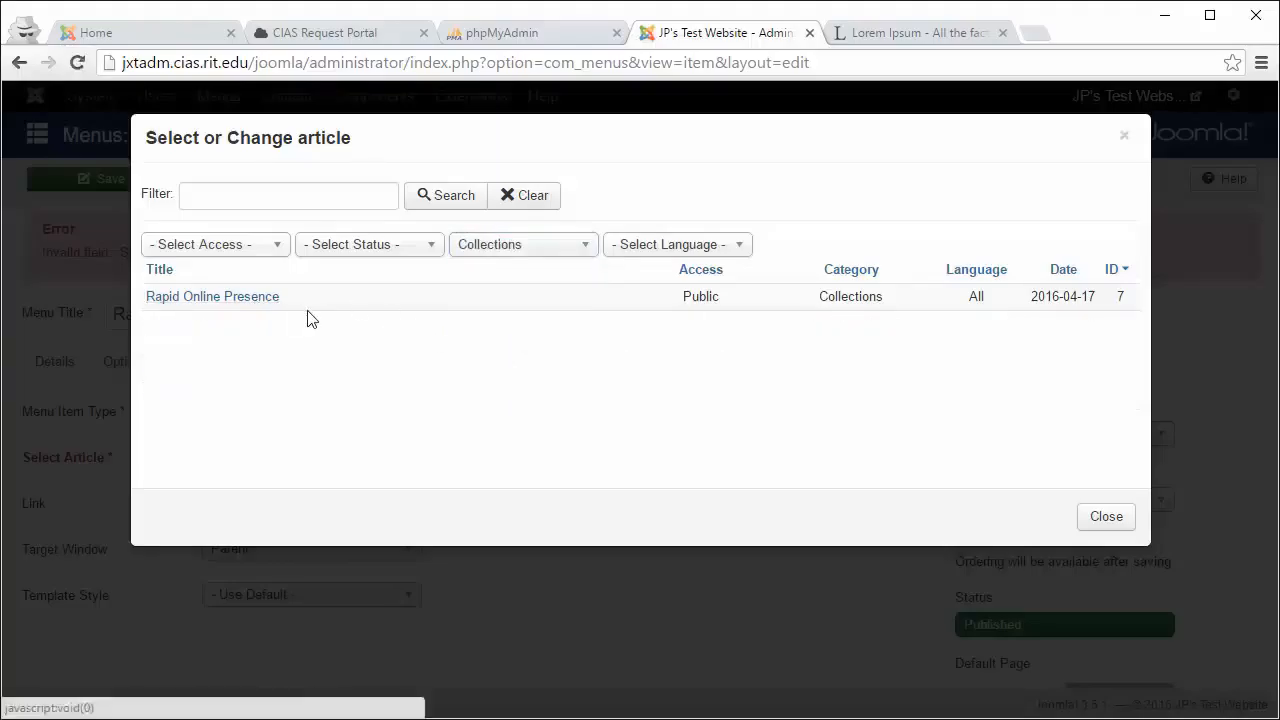
pyautogui.click(467, 250)
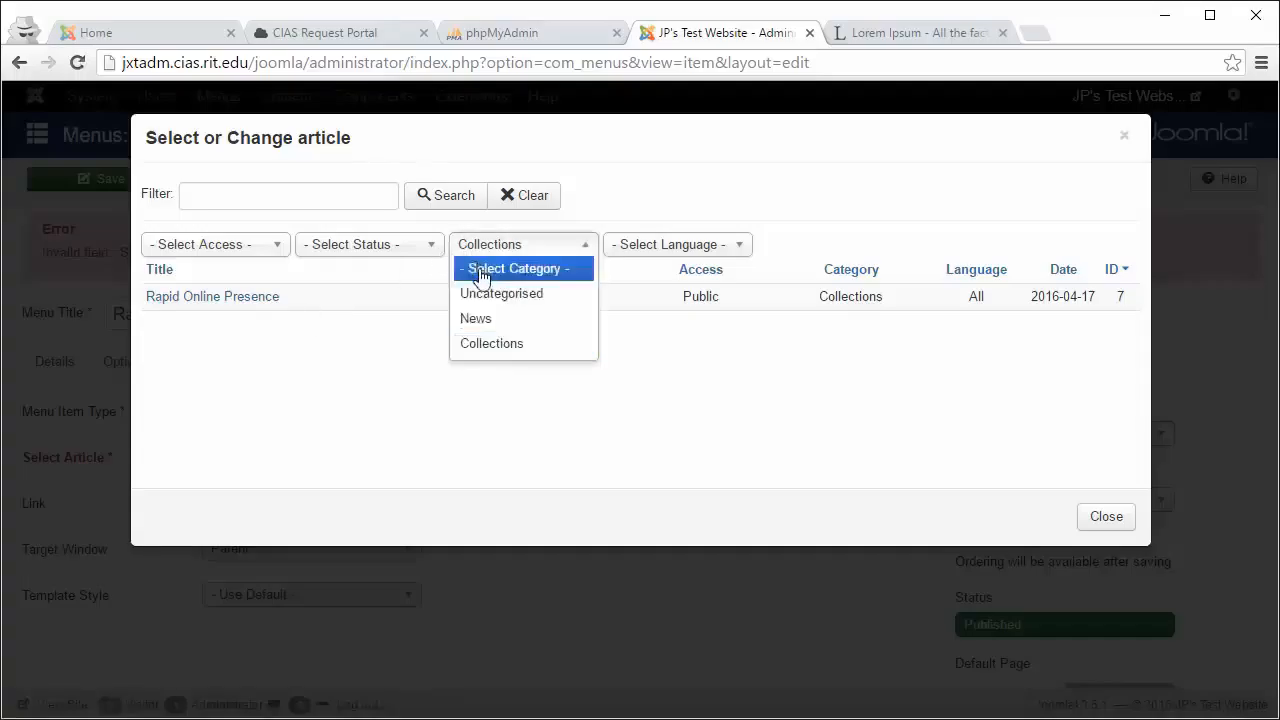
pyautogui.click(470, 268)
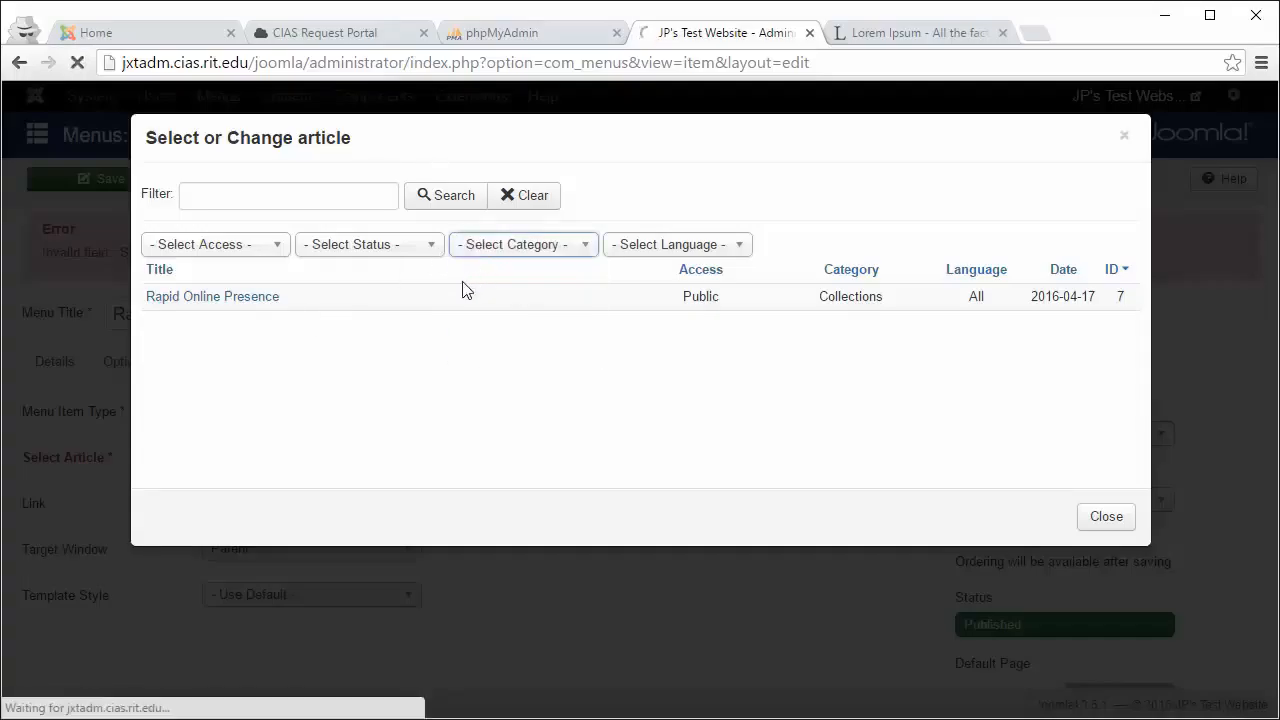
pyautogui.click(229, 298)
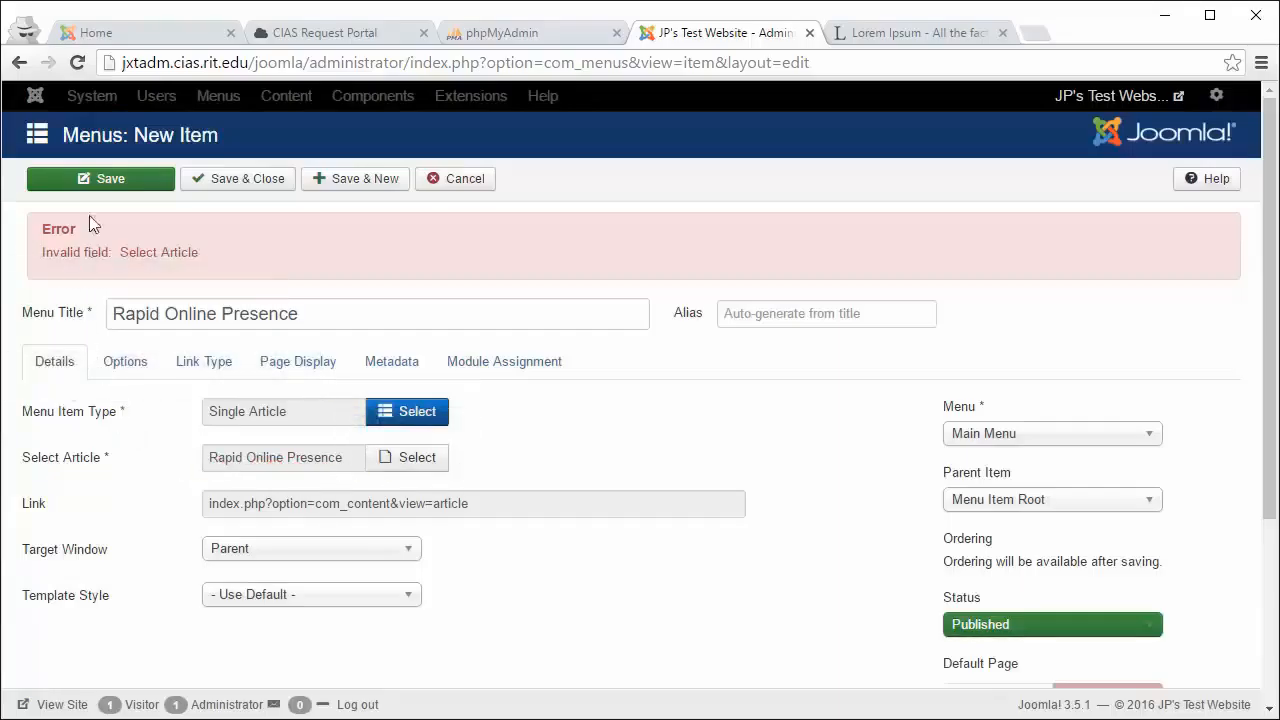
pyautogui.click(106, 184)
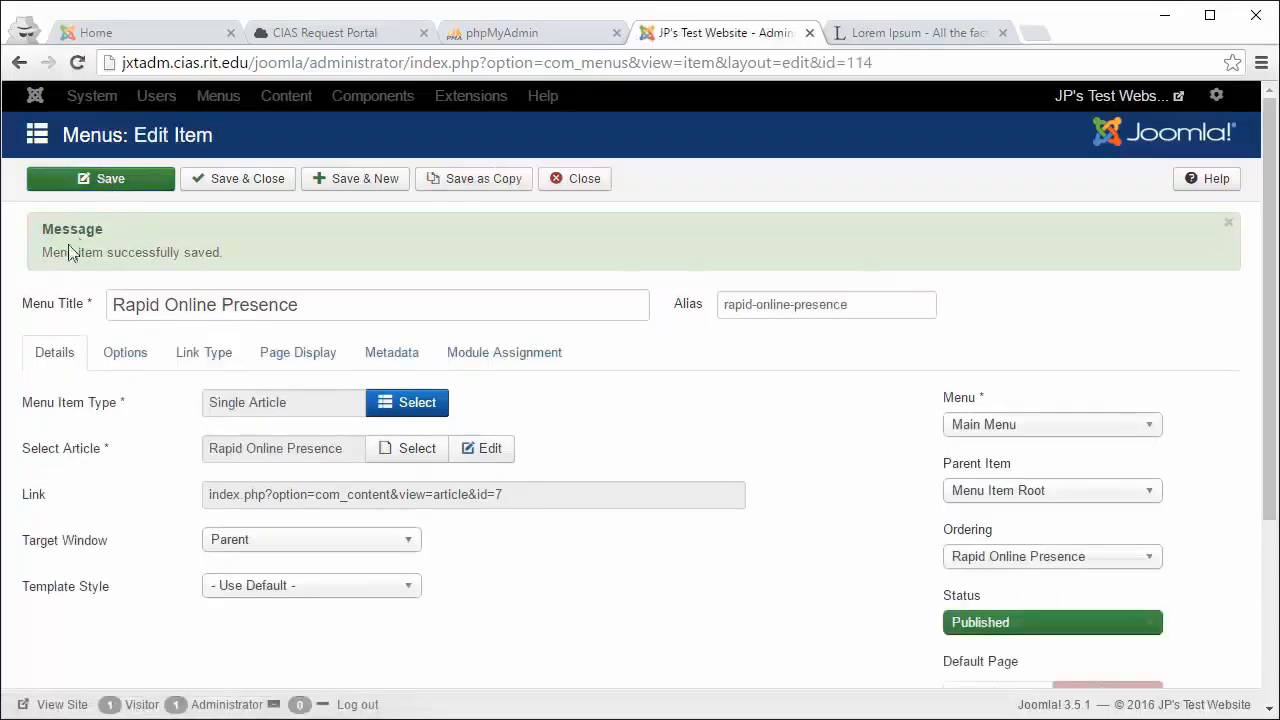
pyautogui.moveTo(42, 252); pyautogui.dragTo(222, 258)
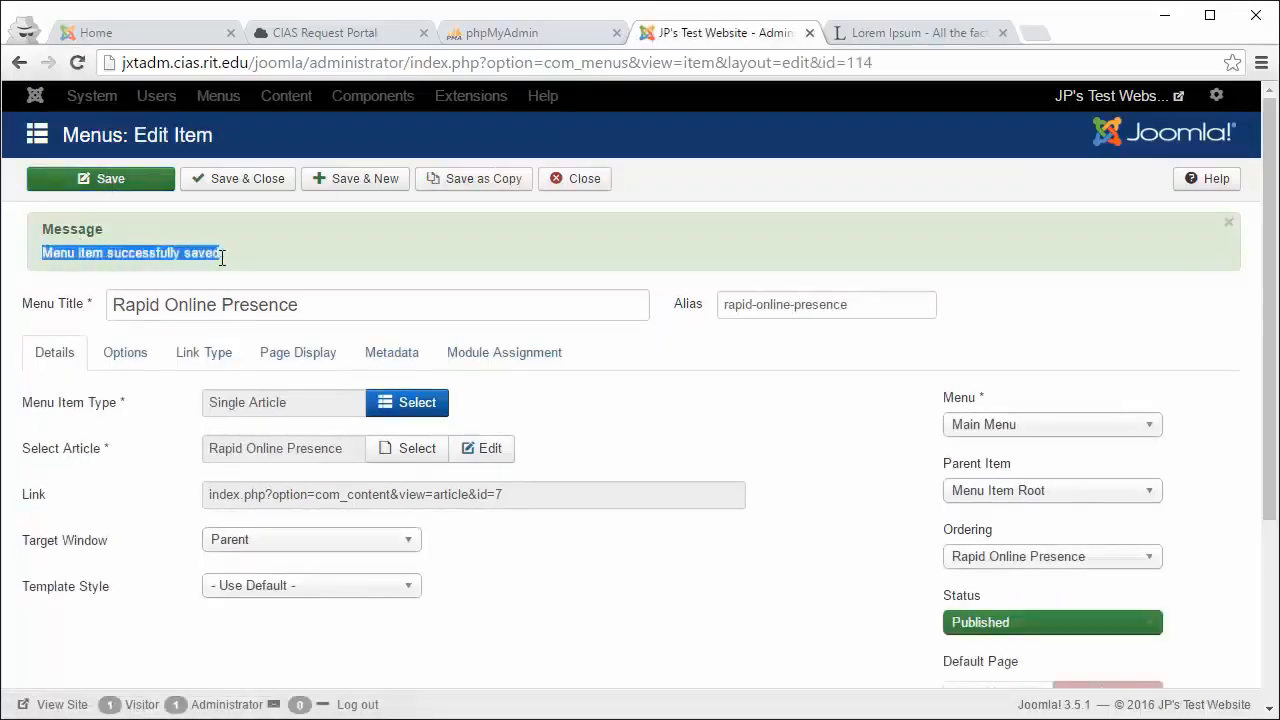
# Step: Reload the live site's front page and follow the new Rapid Online Presence menu link
pyautogui.click(160, 35)
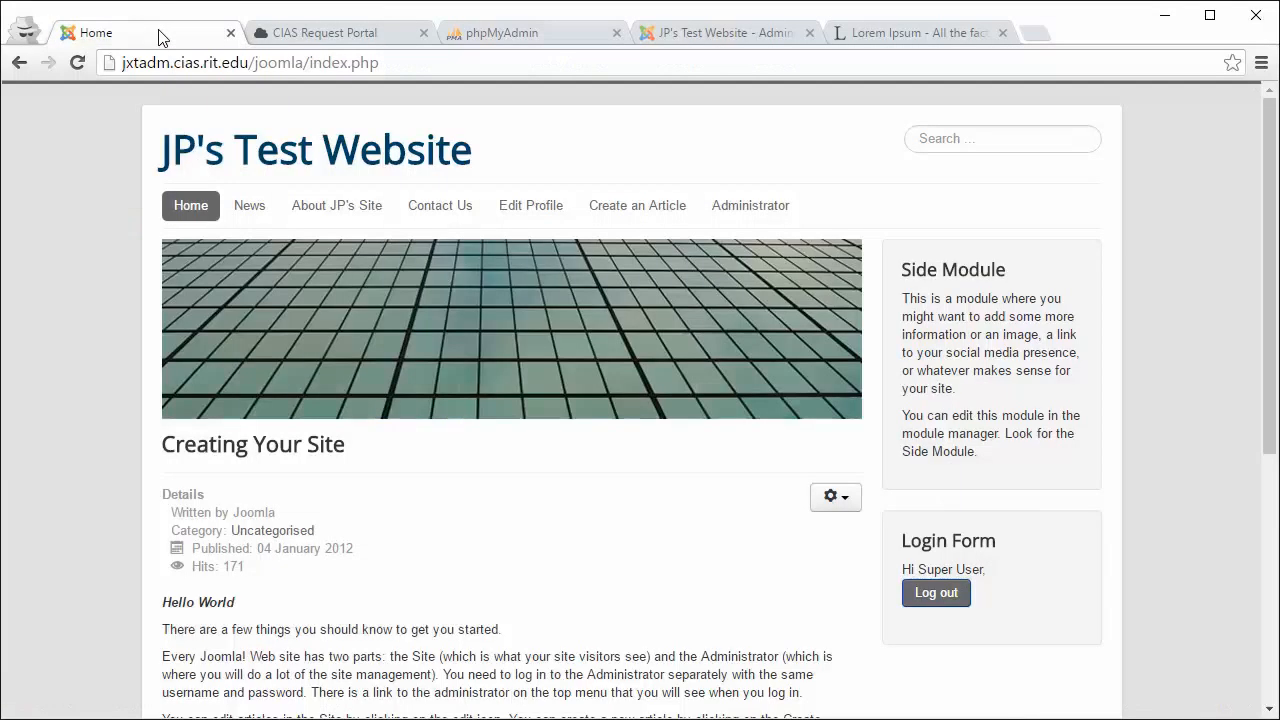
pyautogui.click(190, 208)
pyautogui.moveTo(190, 210)
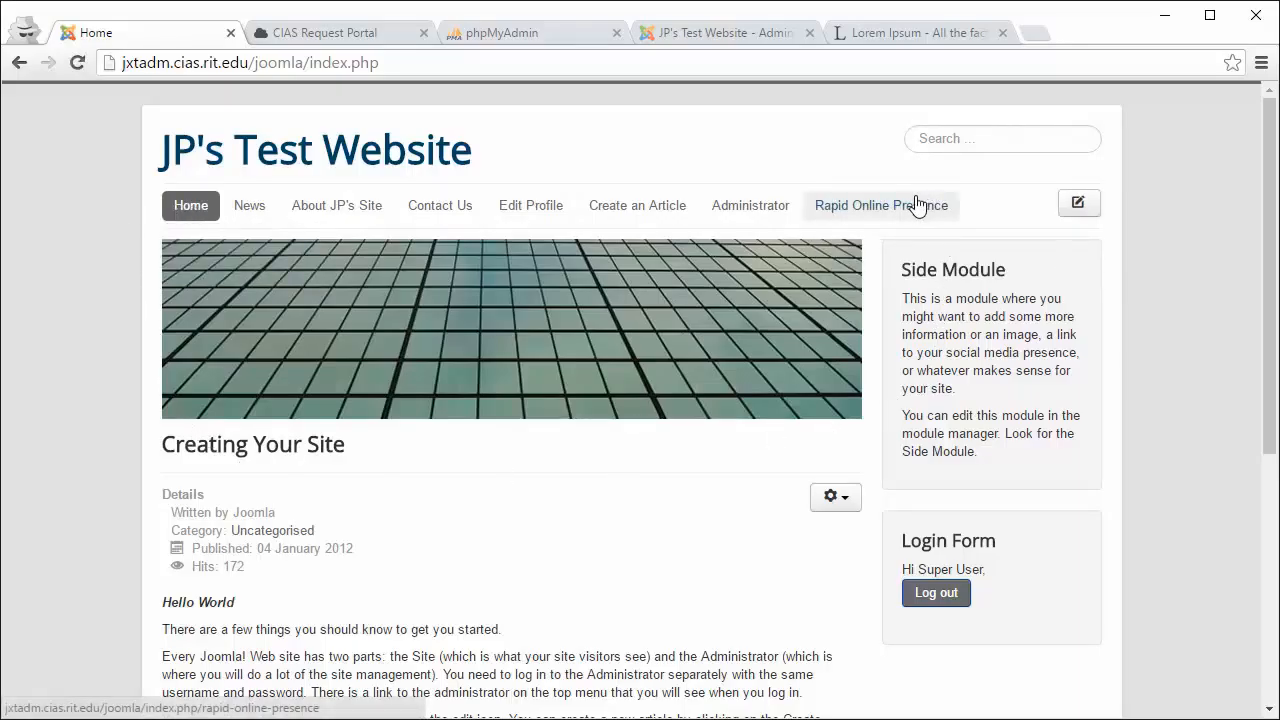
pyautogui.click(882, 213)
# Step: Scroll through the Rapid Online Presence article in the Collections category
pyautogui.scroll(-1, 862, 285)
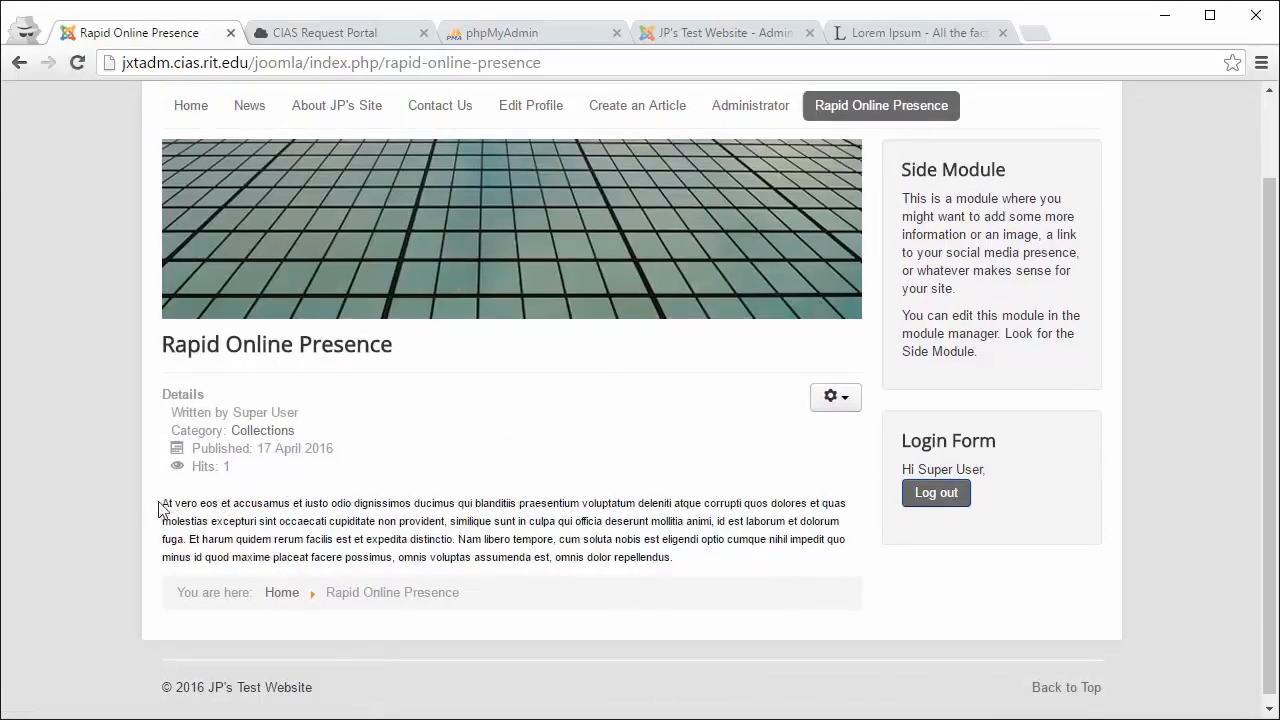
pyautogui.scroll(1, 640, 357)
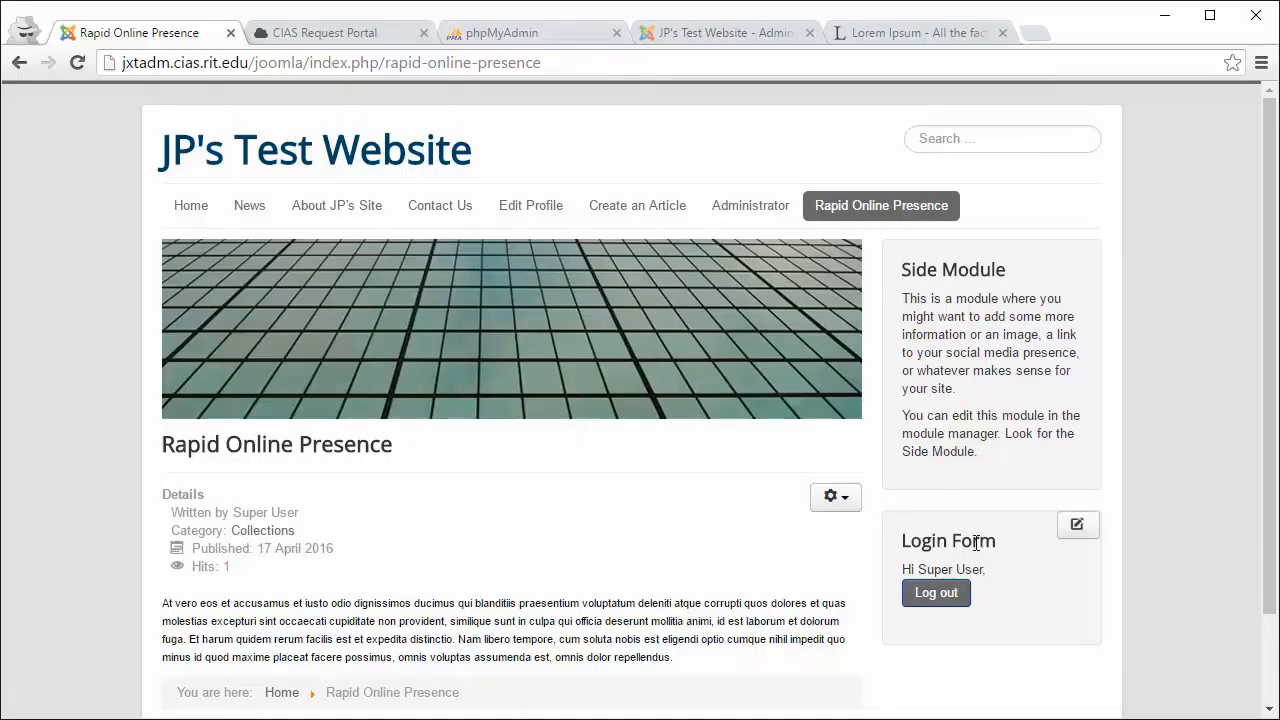
# Step: In a new tab, go to joomla.org and open the Joomla Extensions Directory
pyautogui.click(1030, 32)
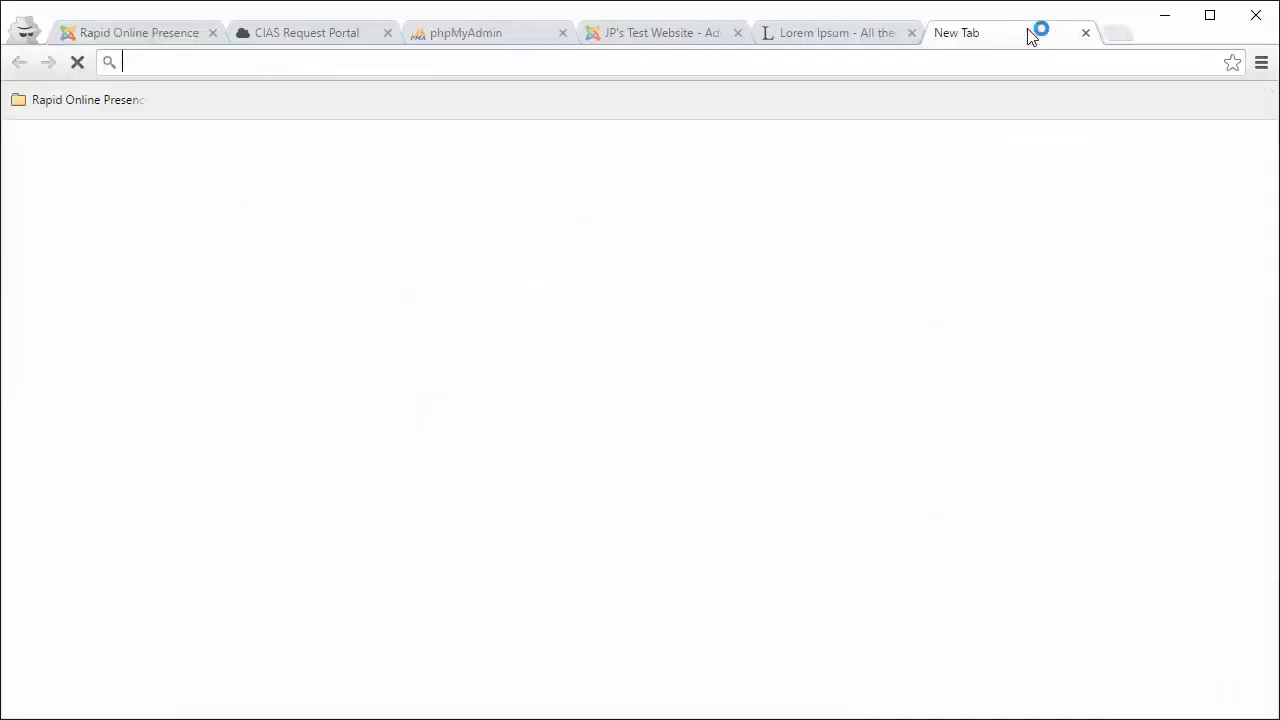
pyautogui.write('joomla.')
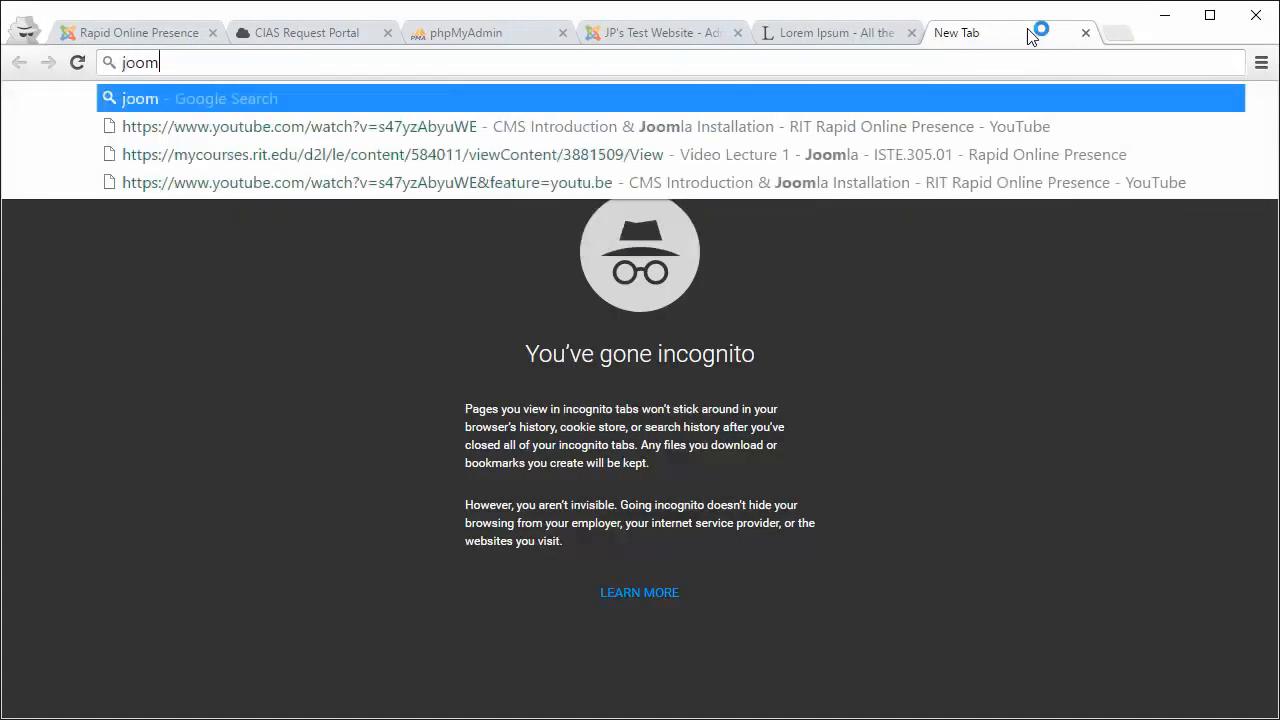
pyautogui.write('org')
pyautogui.press('Return')
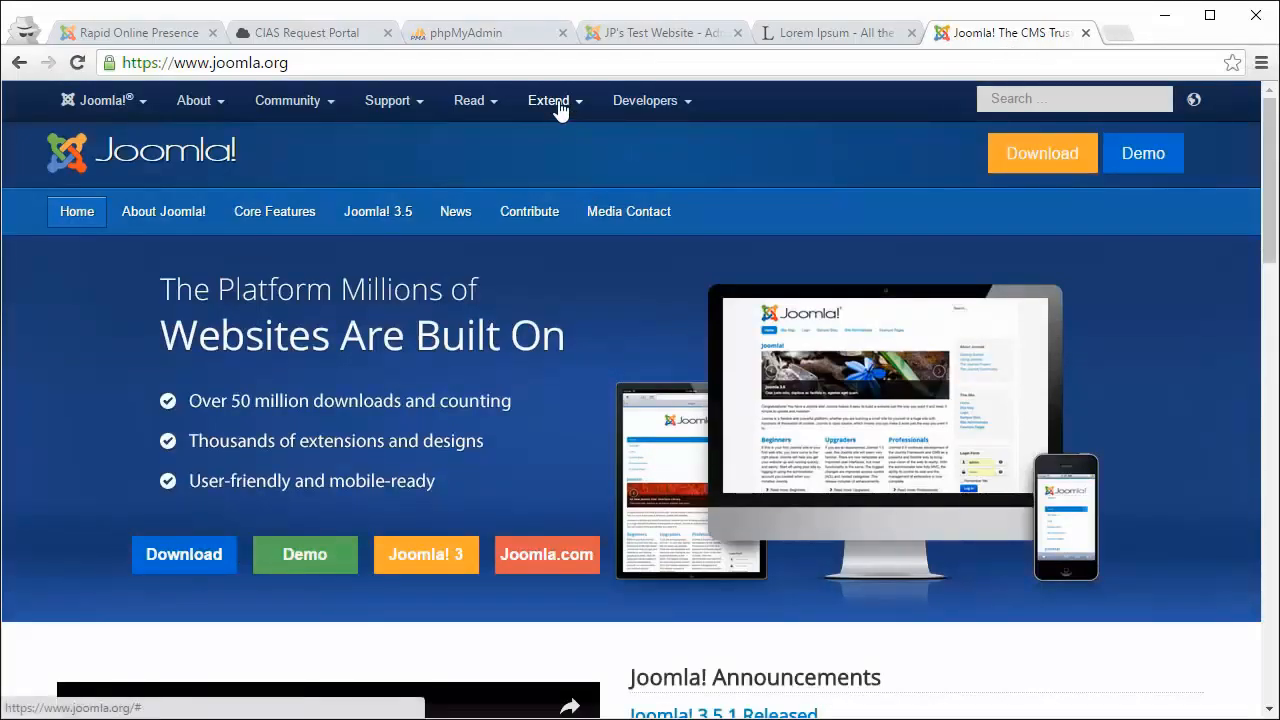
pyautogui.click(560, 108)
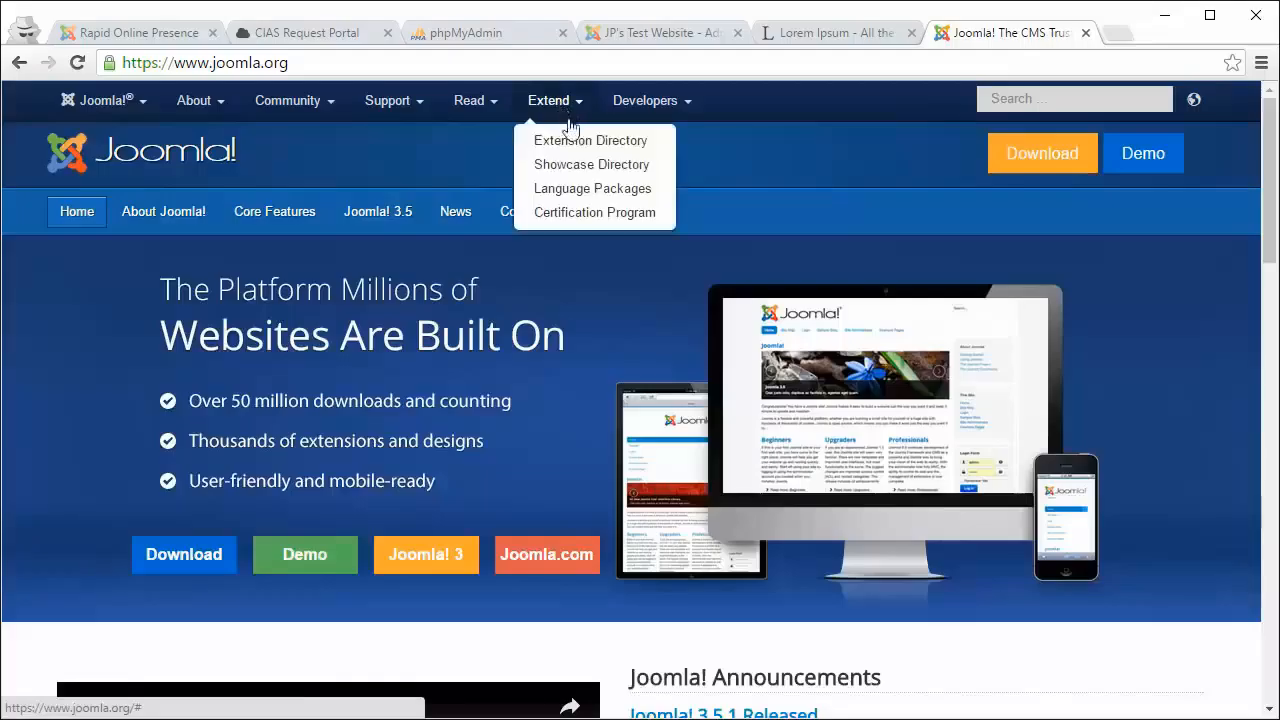
pyautogui.click(589, 148)
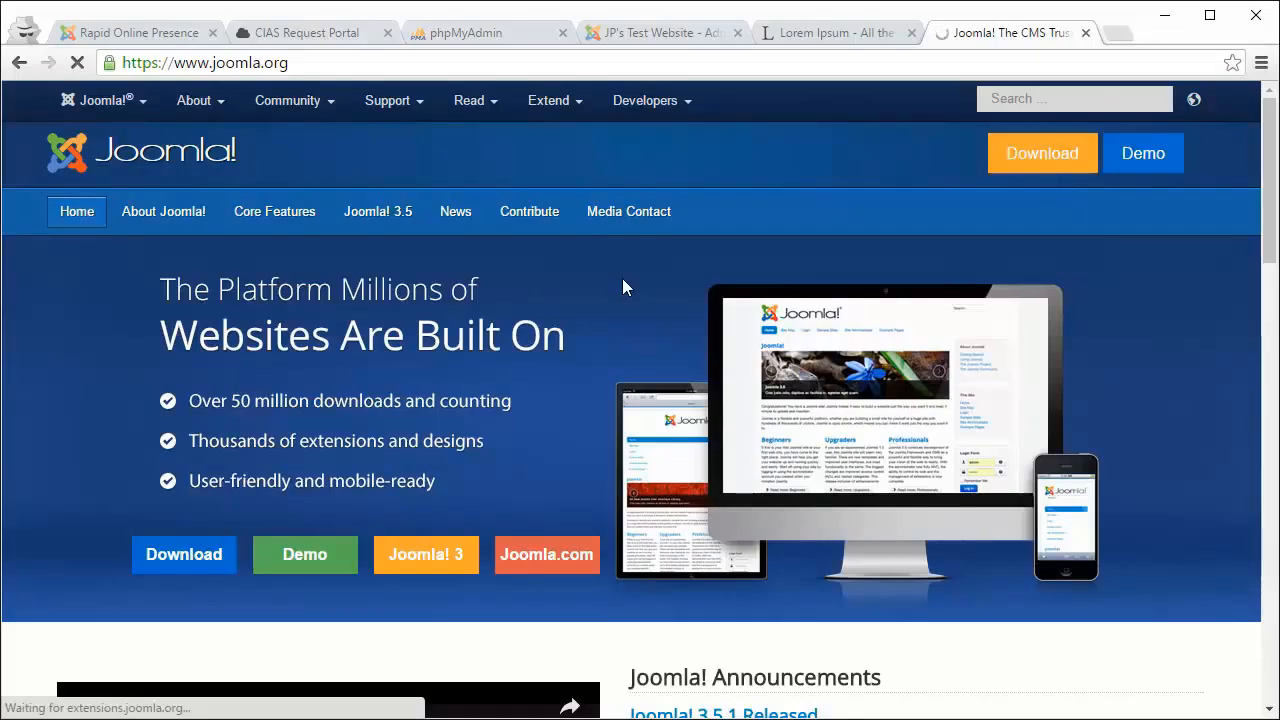
# Step: Look over the extension category grid, then return to the Rapid Online Presence page
pyautogui.scroll(-4, 627, 295)
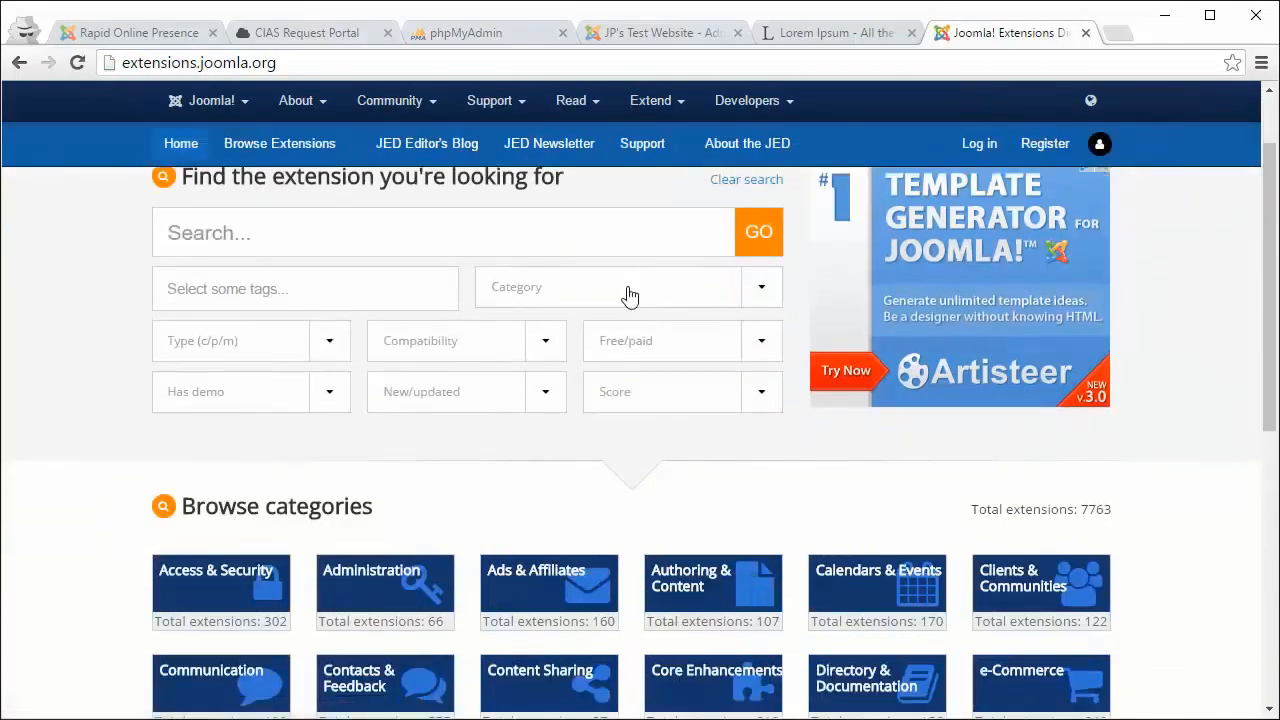
pyautogui.scroll(-3, 627, 295)
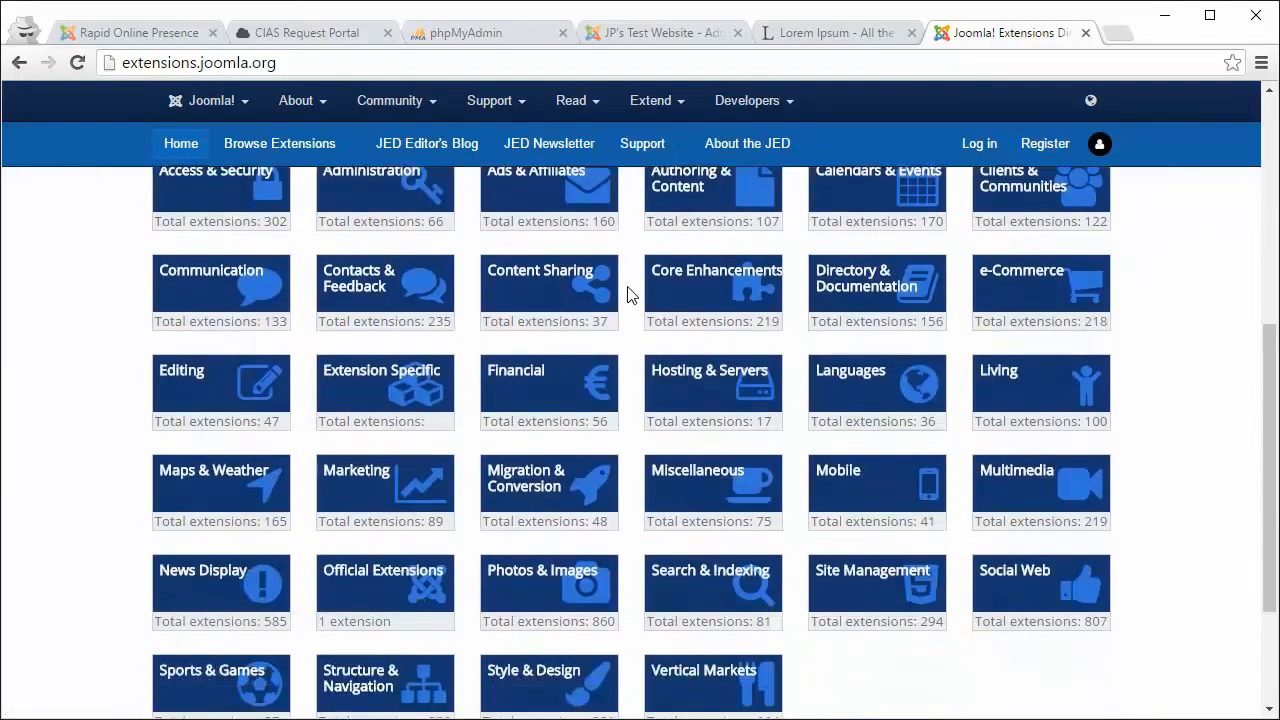
pyautogui.scroll(3, 627, 295)
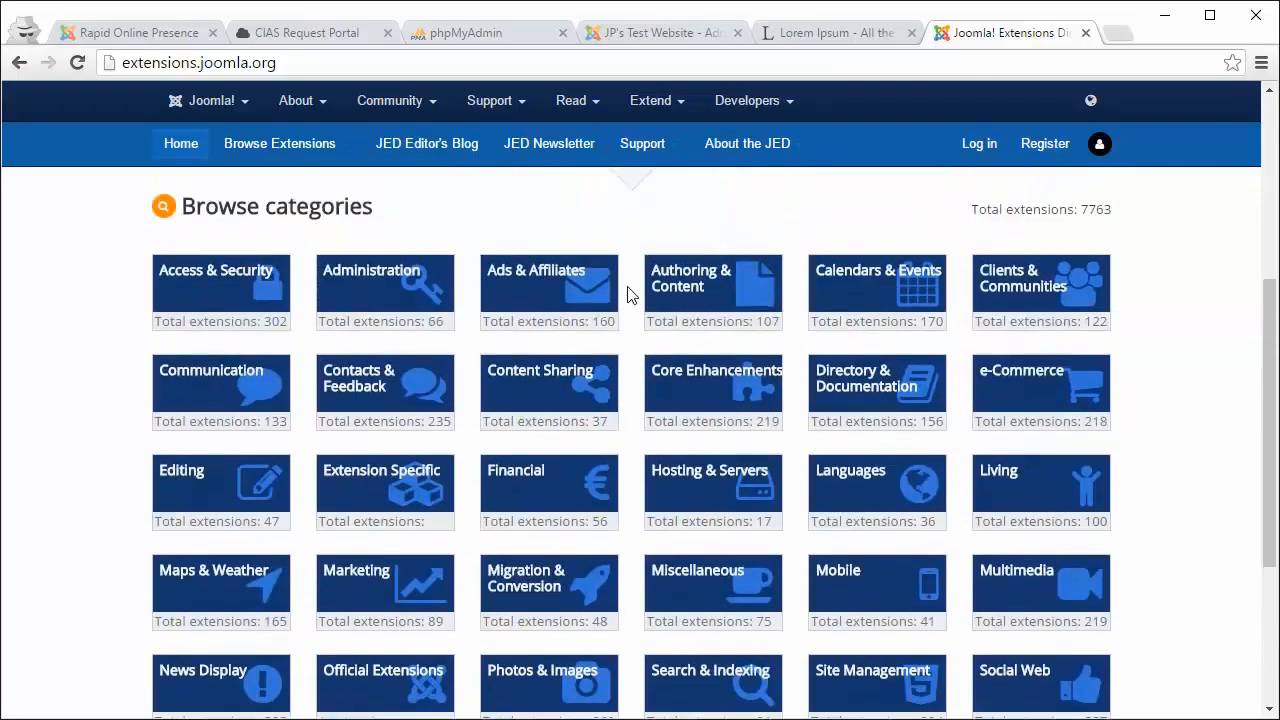
pyautogui.scroll(3, 627, 295)
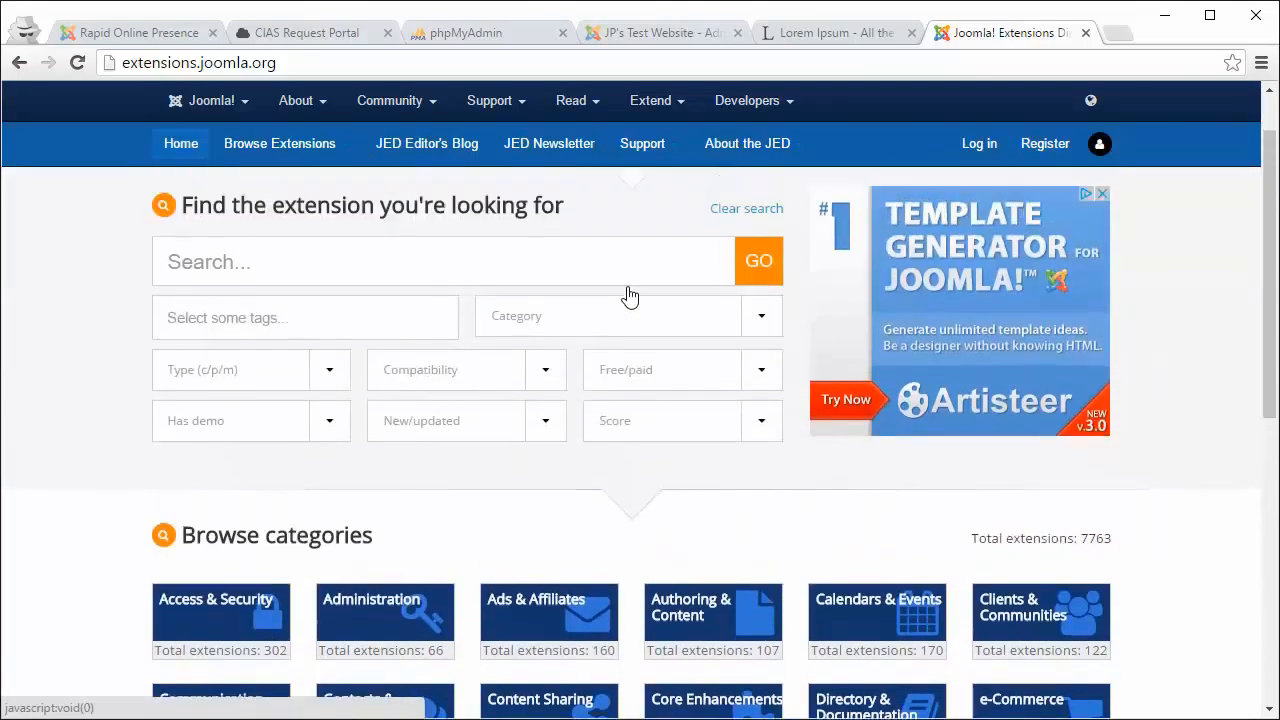
pyautogui.scroll(-2, 628, 293)
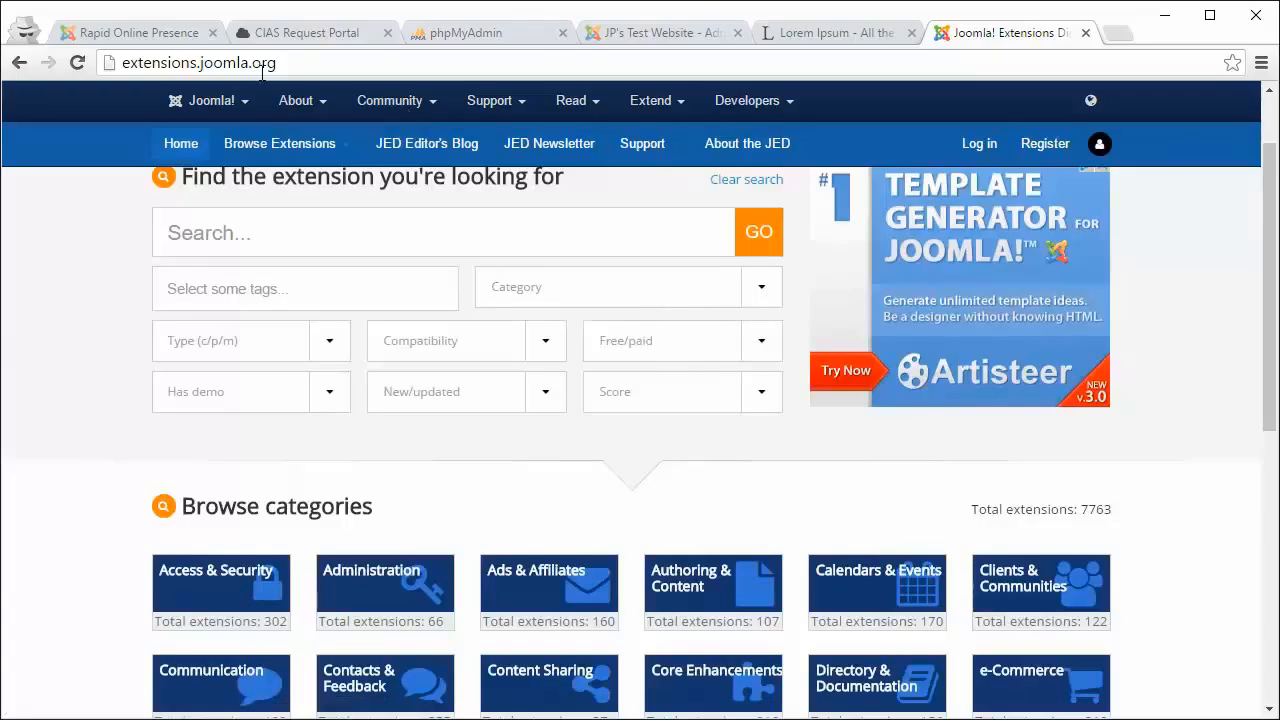
pyautogui.click(186, 32)
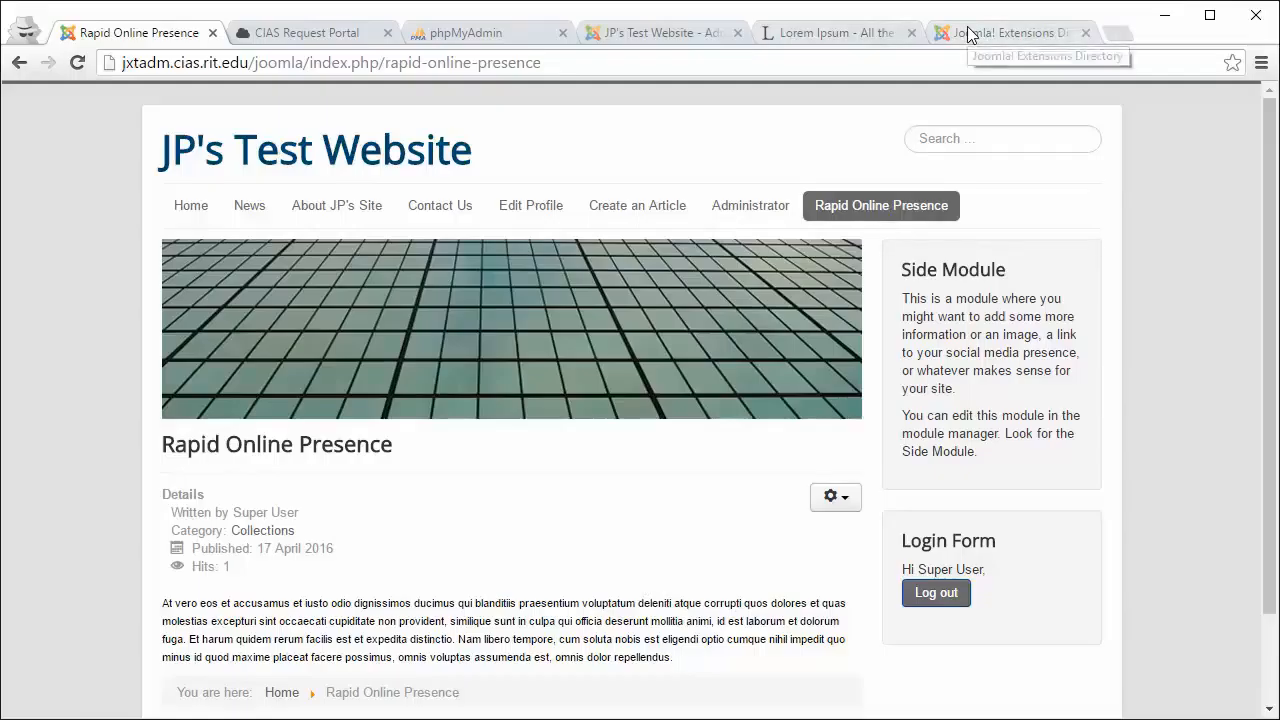
pyautogui.click(664, 33)
pyautogui.moveTo(412, 133)
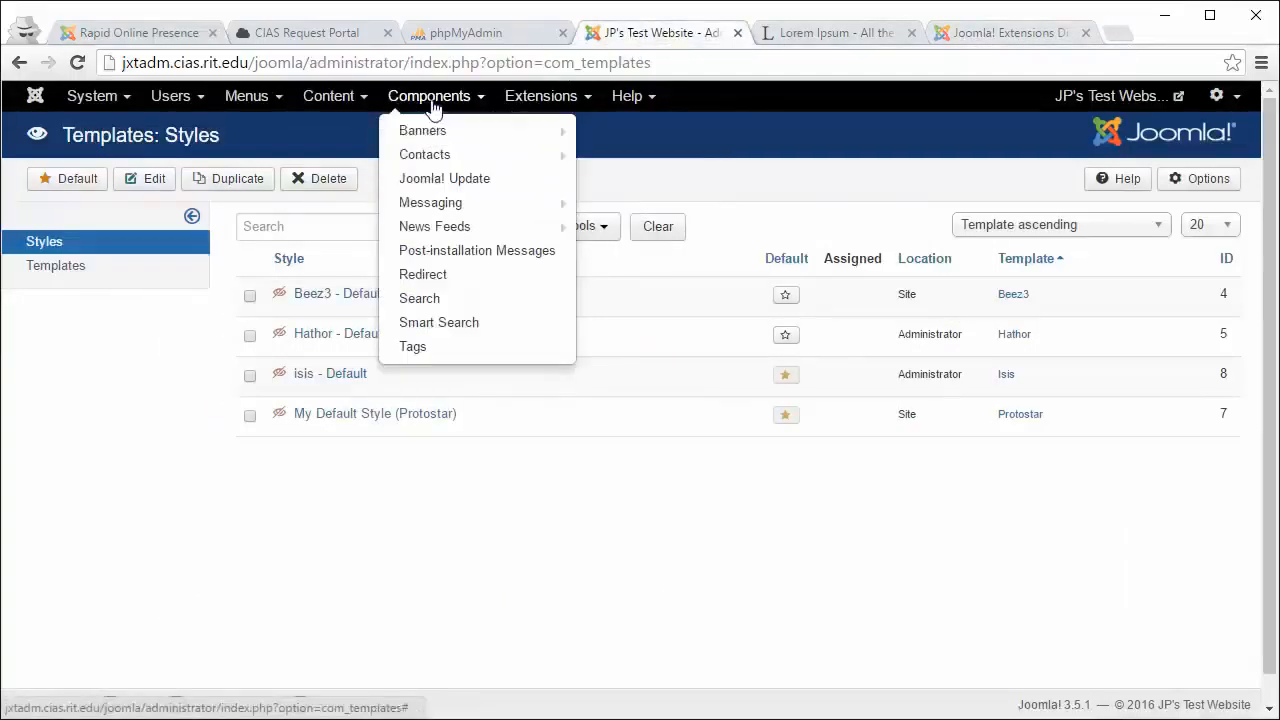
pyautogui.moveTo(437, 164)
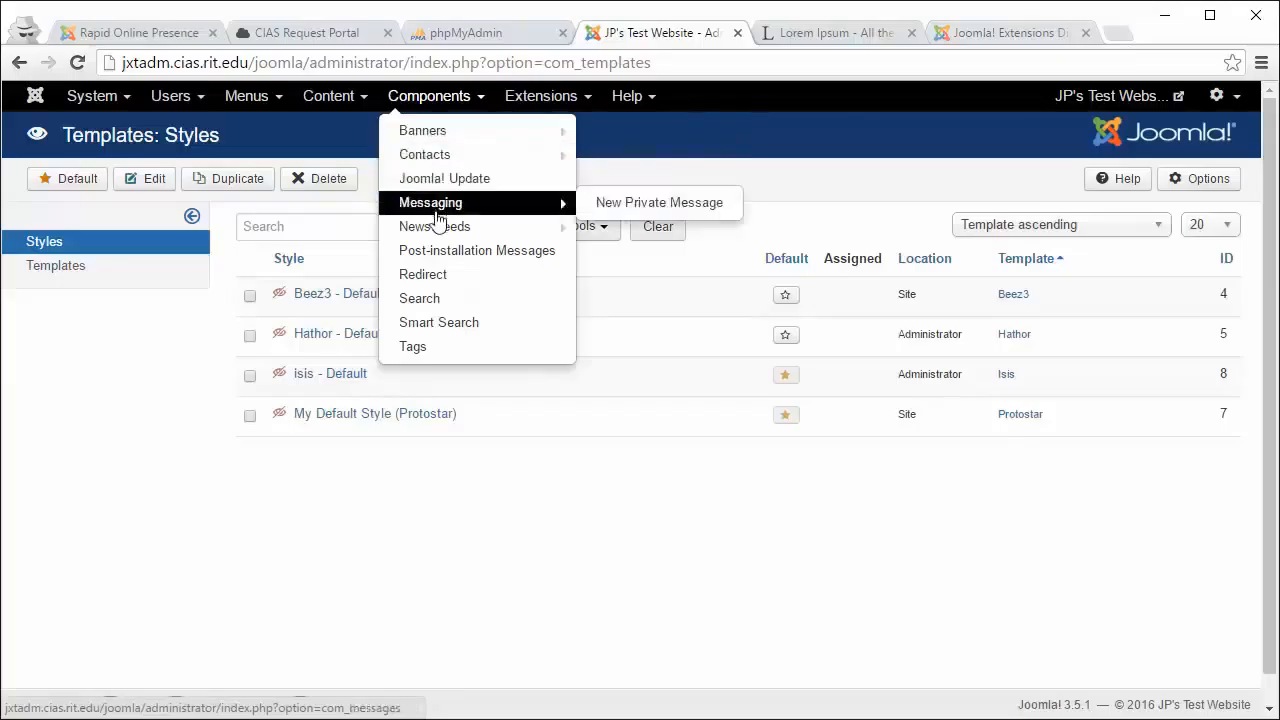
pyautogui.moveTo(438, 226)
pyautogui.click(968, 40)
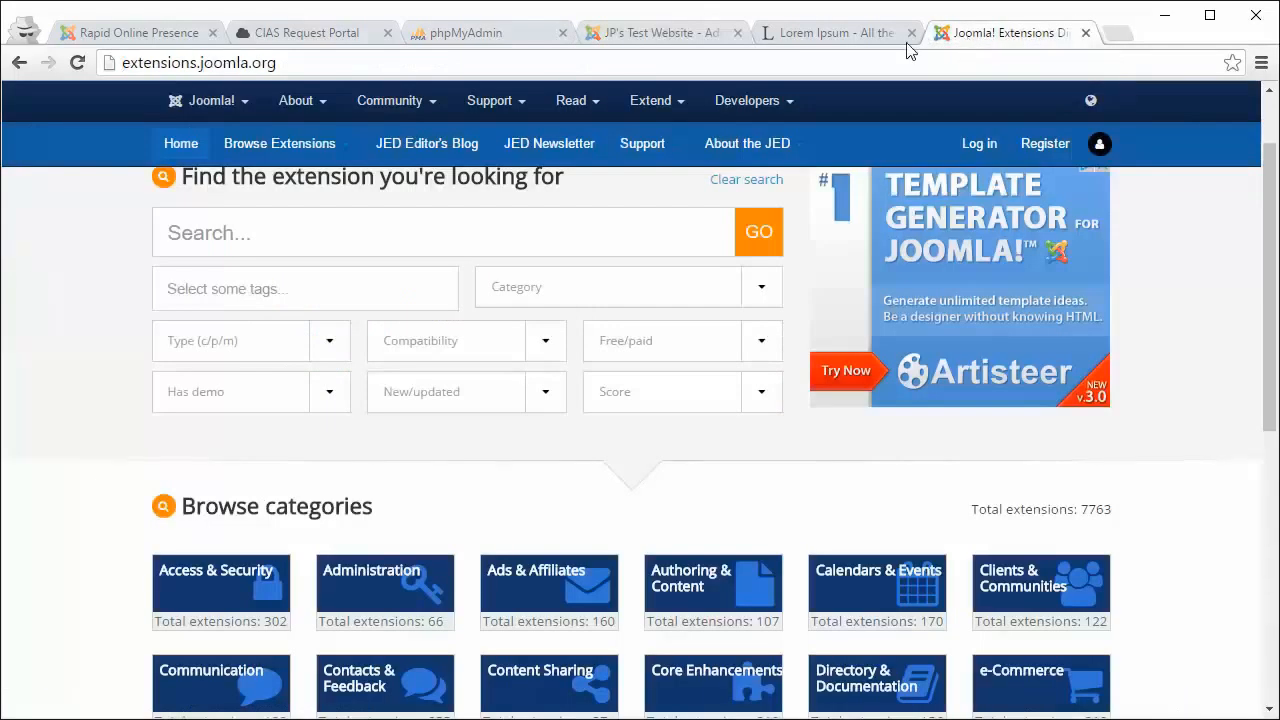
pyautogui.click(690, 35)
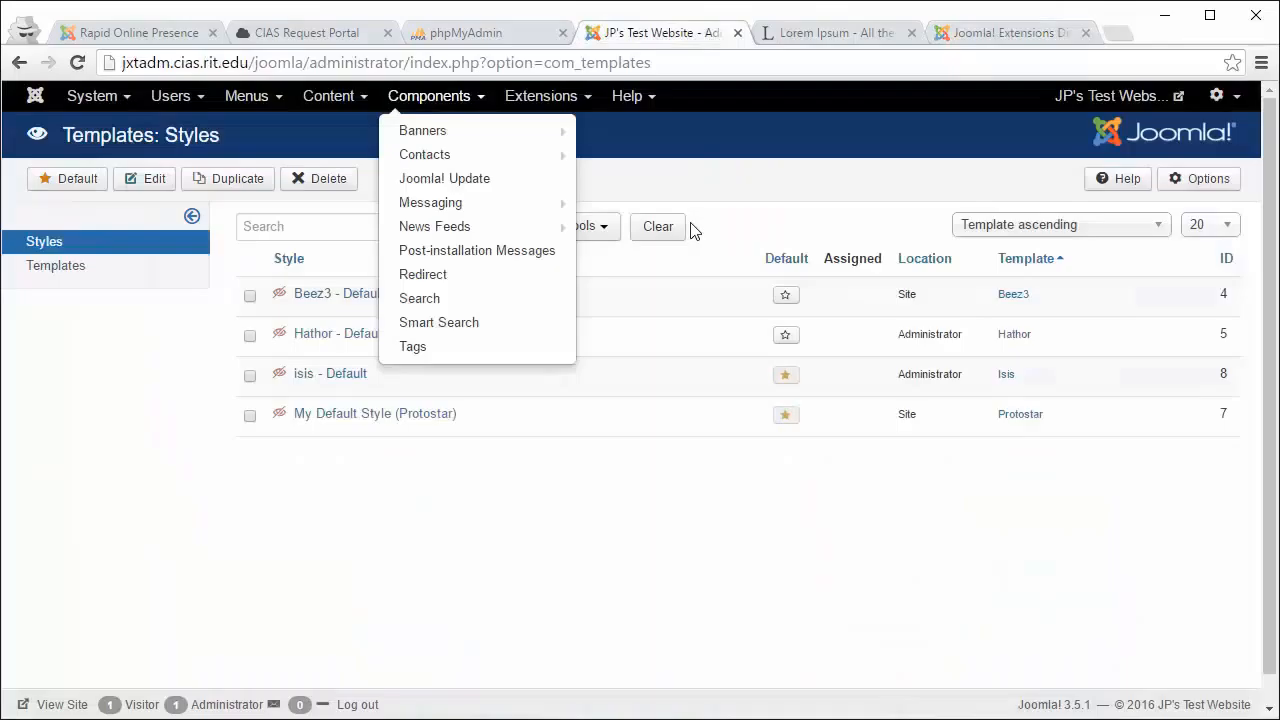
pyautogui.click(950, 38)
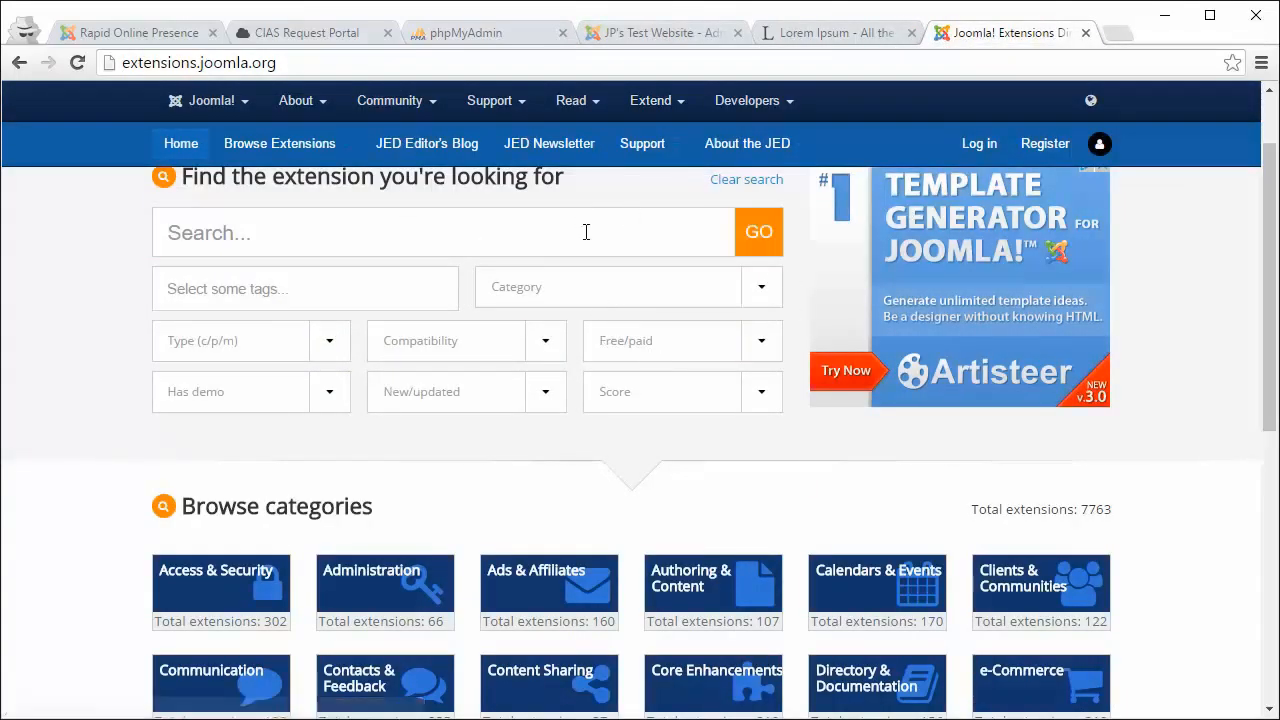
pyautogui.click(160, 36)
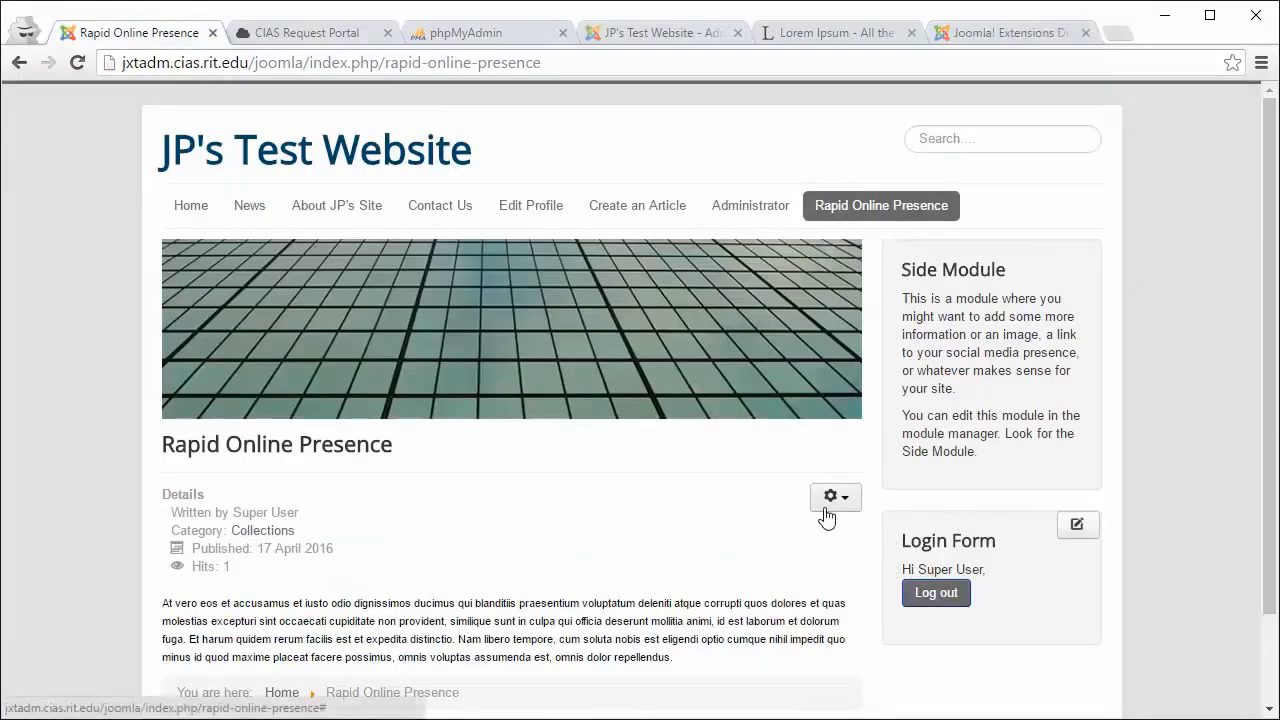
pyautogui.scroll(-2, 823, 514)
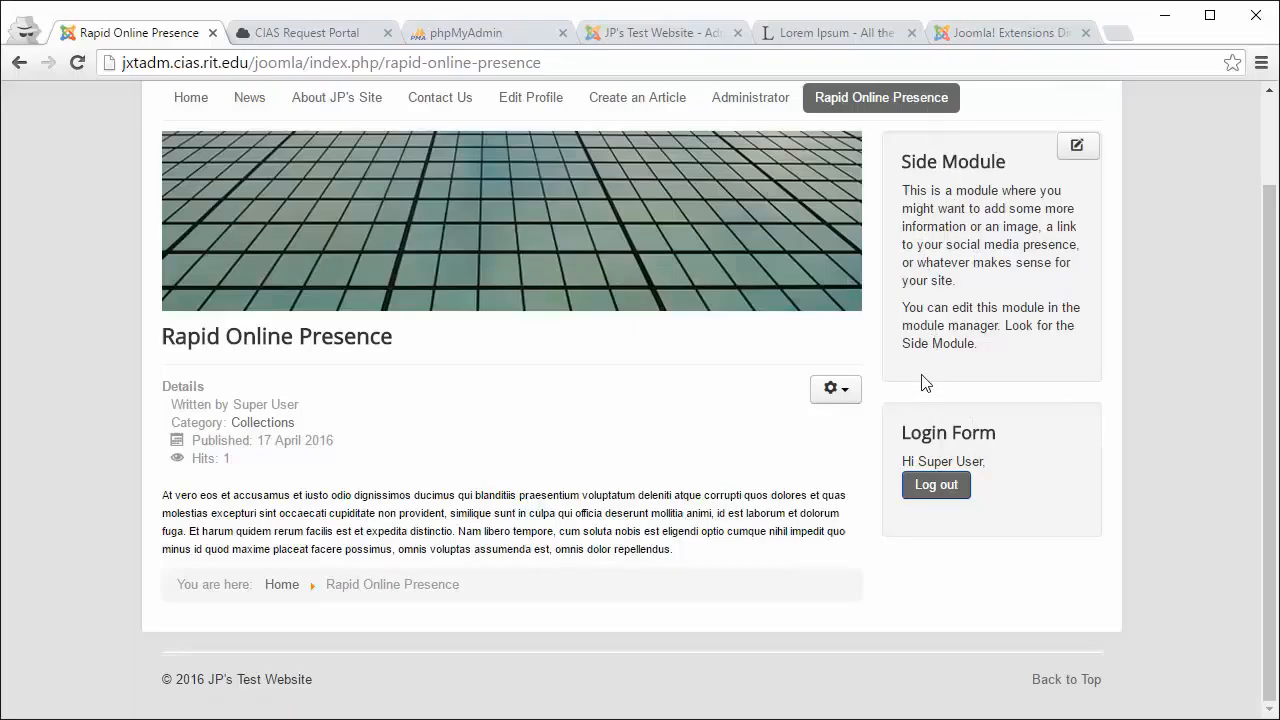
# Step: In the Extensions Directory tab, scroll down to Browse categories and open e-Commerce
pyautogui.click(988, 35)
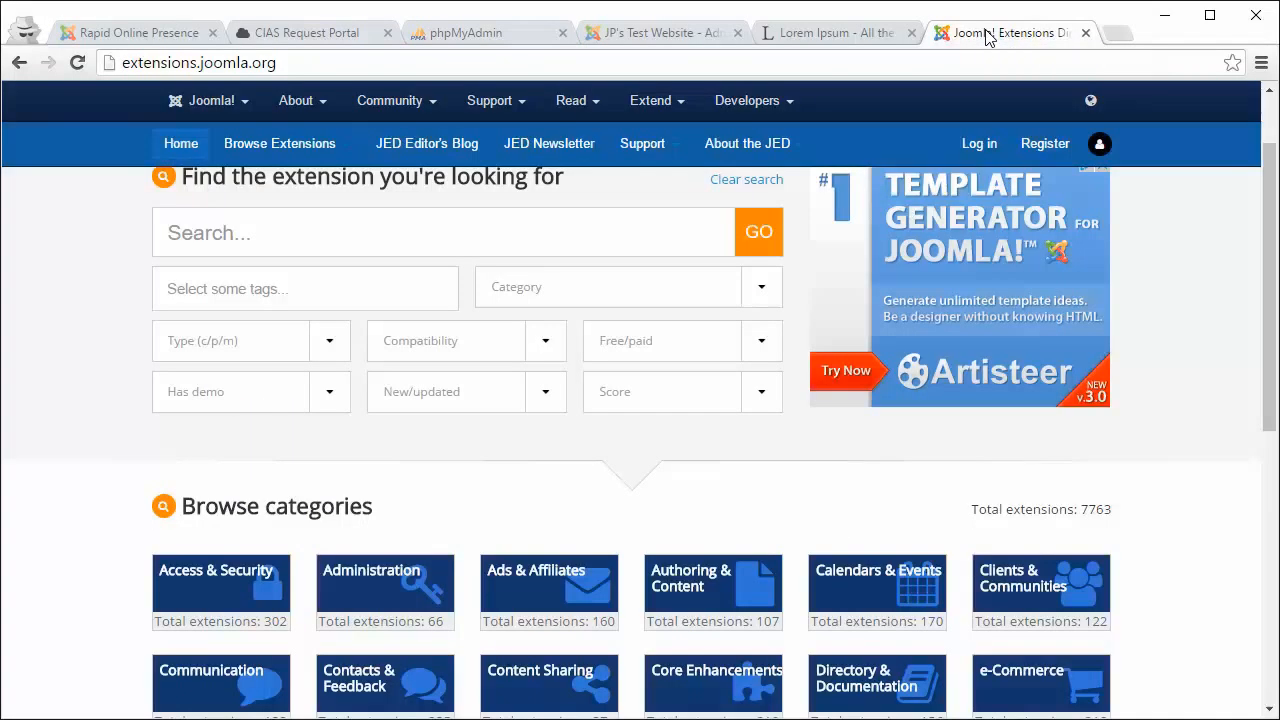
pyautogui.scroll(-1, 668, 350)
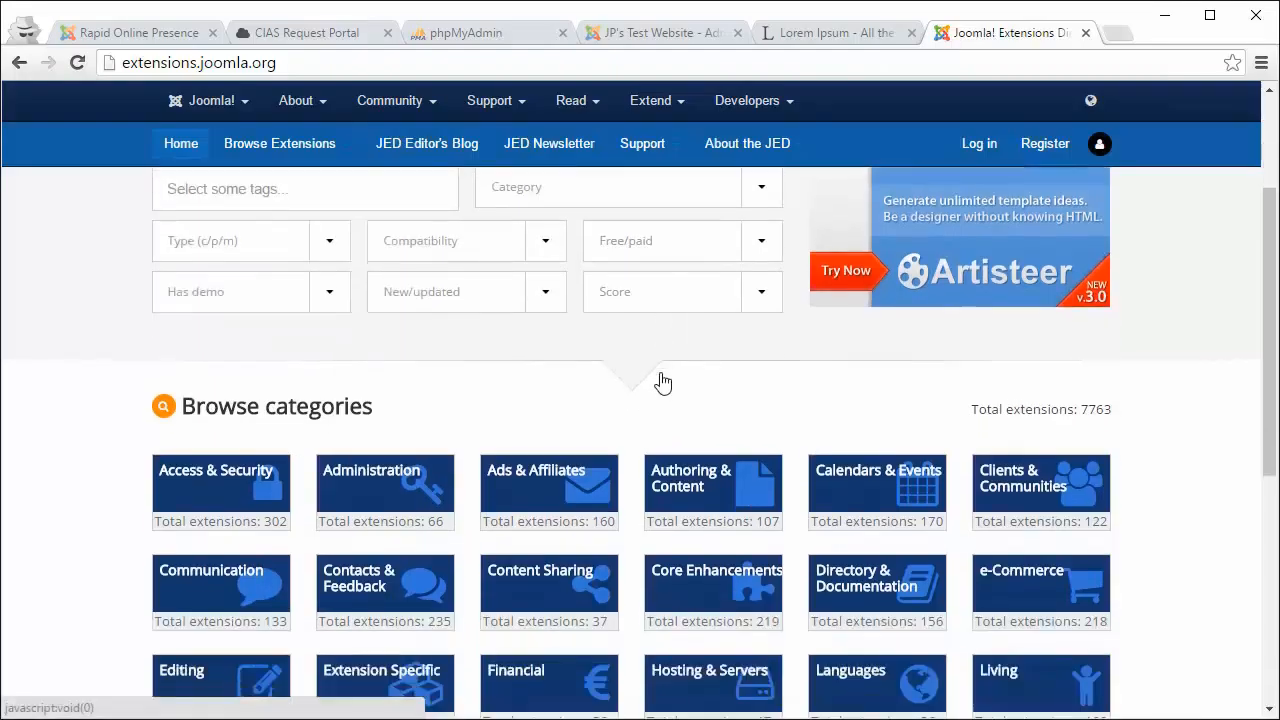
pyautogui.scroll(-1, 460, 447)
pyautogui.scroll(-1, 590, 400)
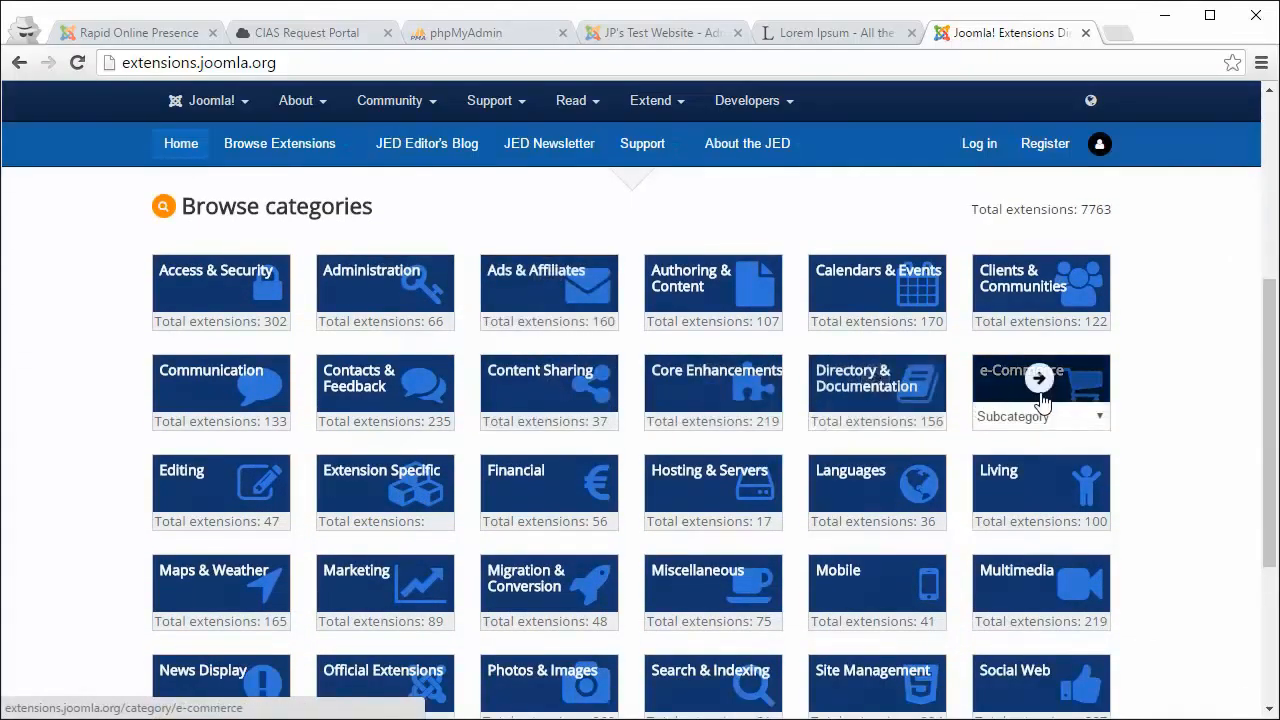
pyautogui.scroll(-1, 1035, 405)
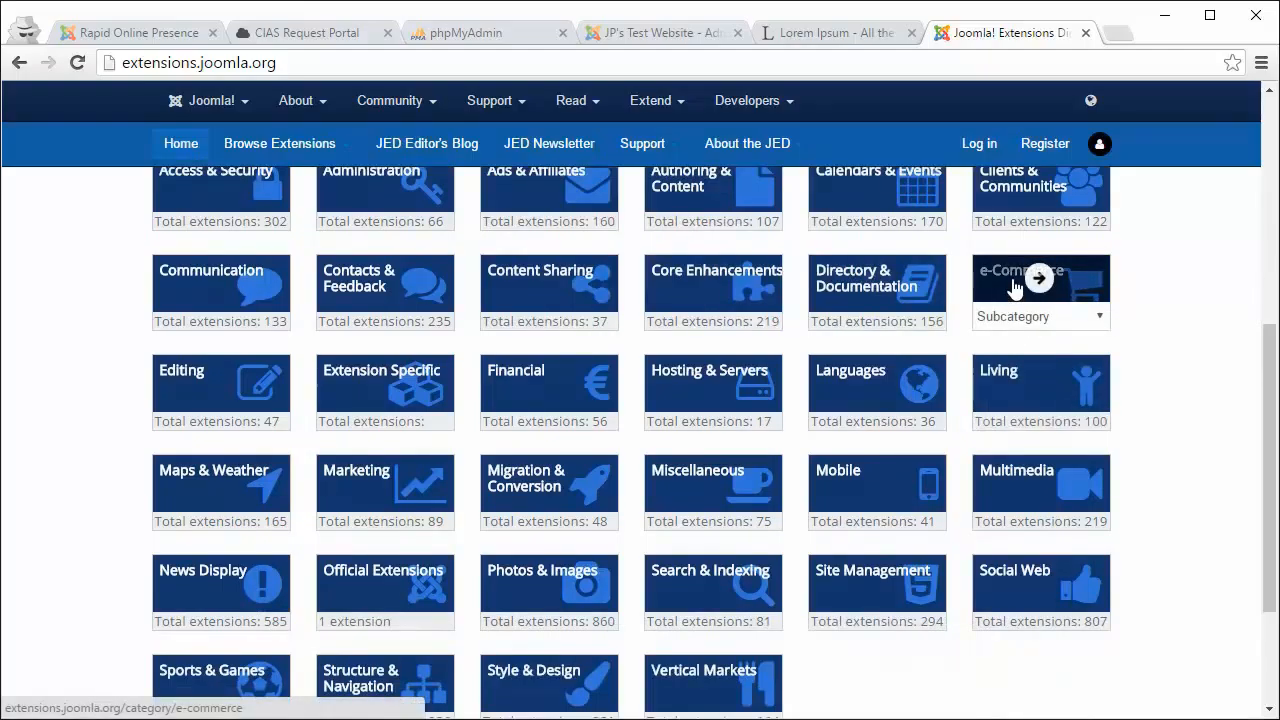
pyautogui.click(1011, 280)
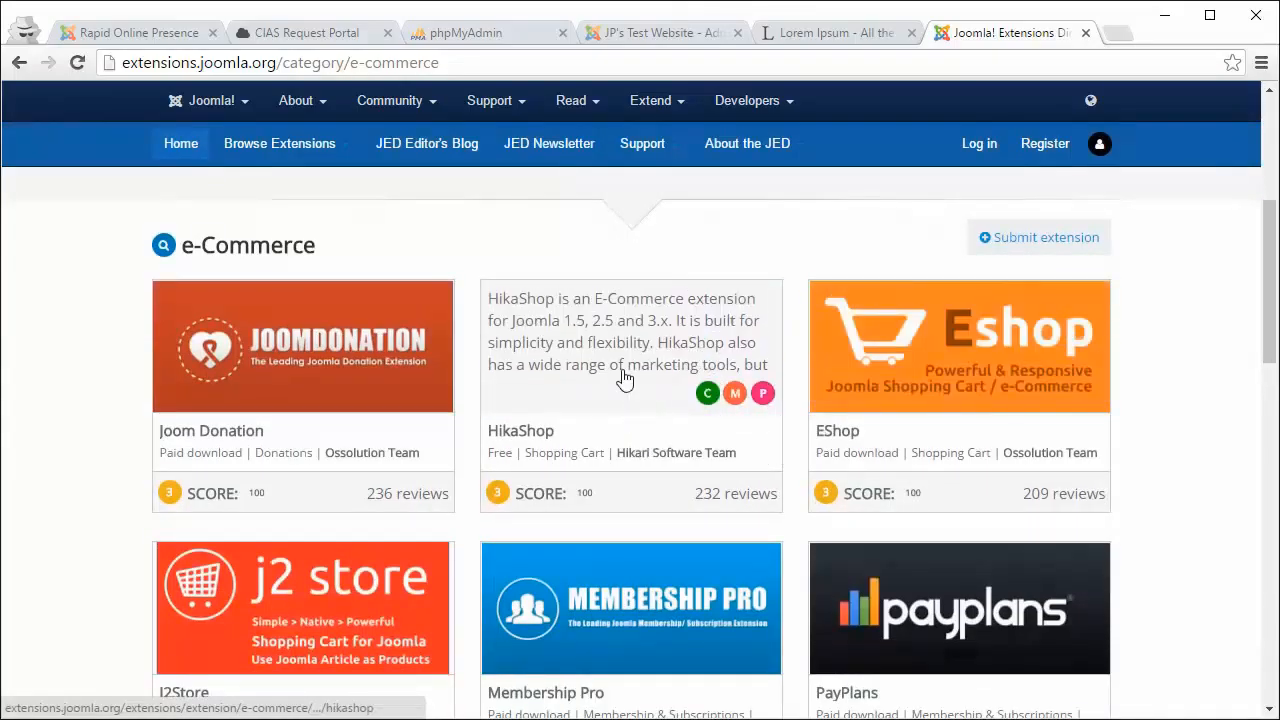
pyautogui.click(617, 350)
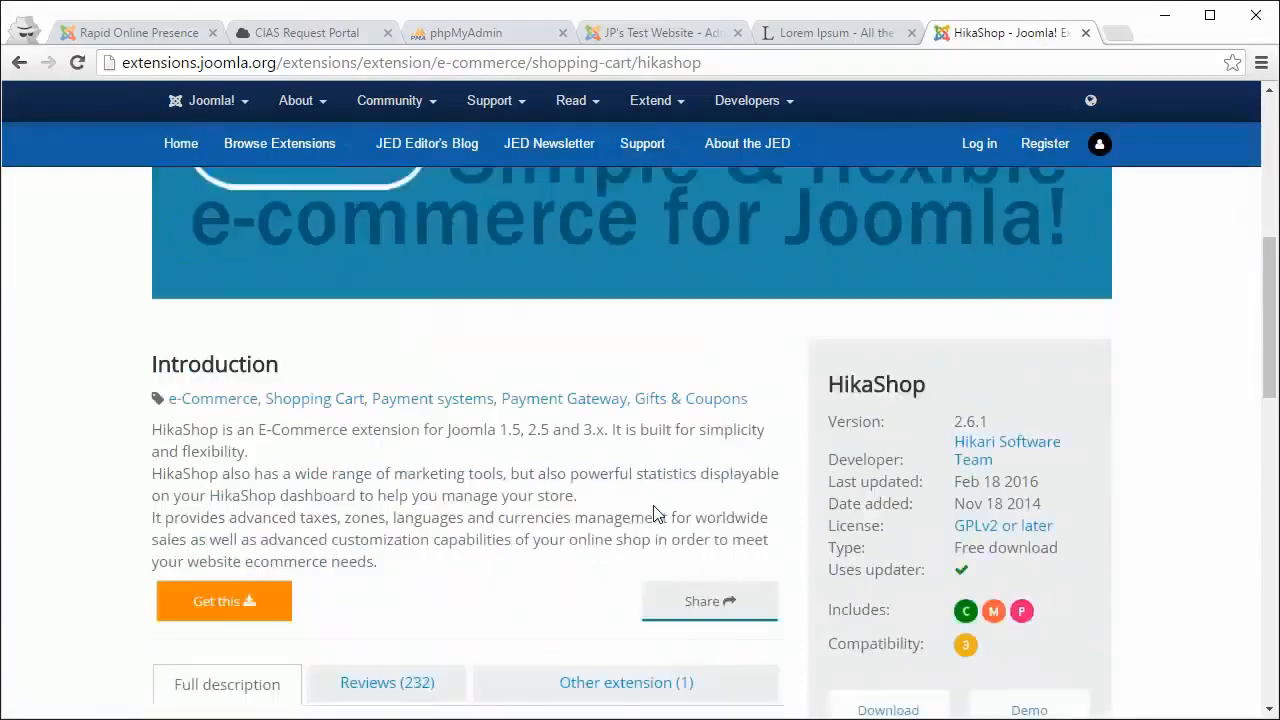
pyautogui.scroll(-4, 653, 512)
pyautogui.click(350, 340)
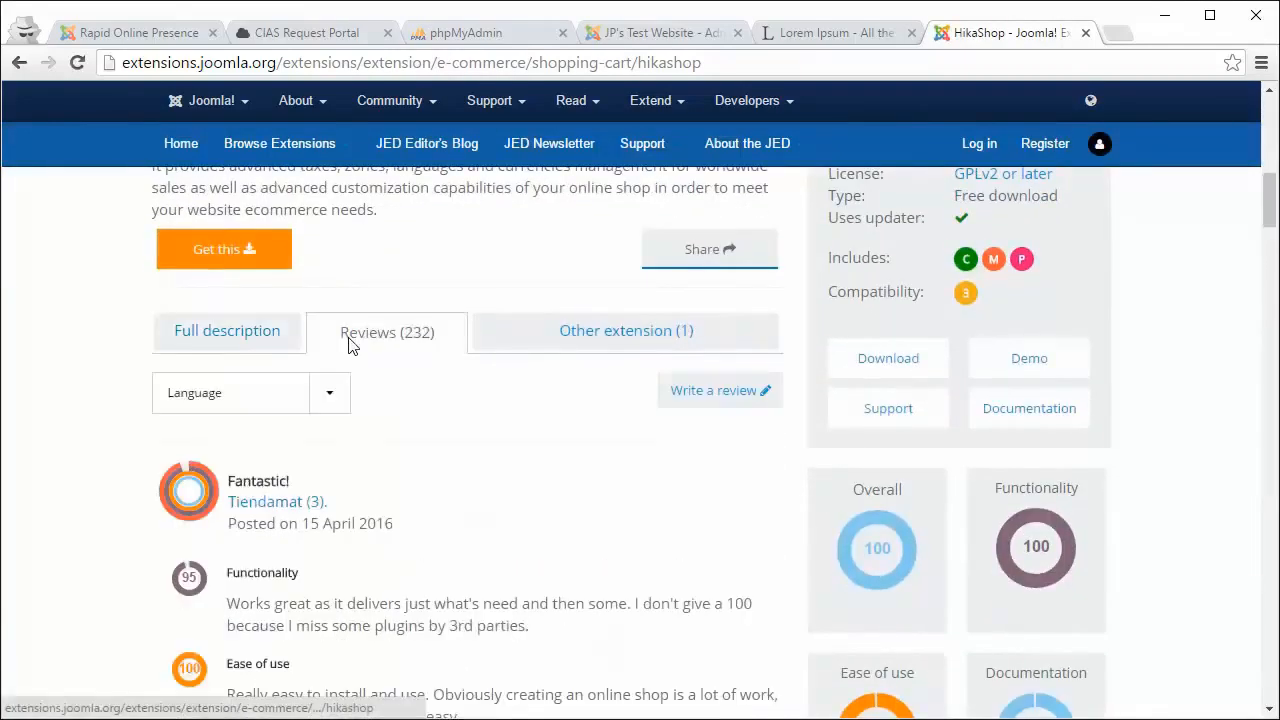
pyautogui.scroll(3, 470, 432)
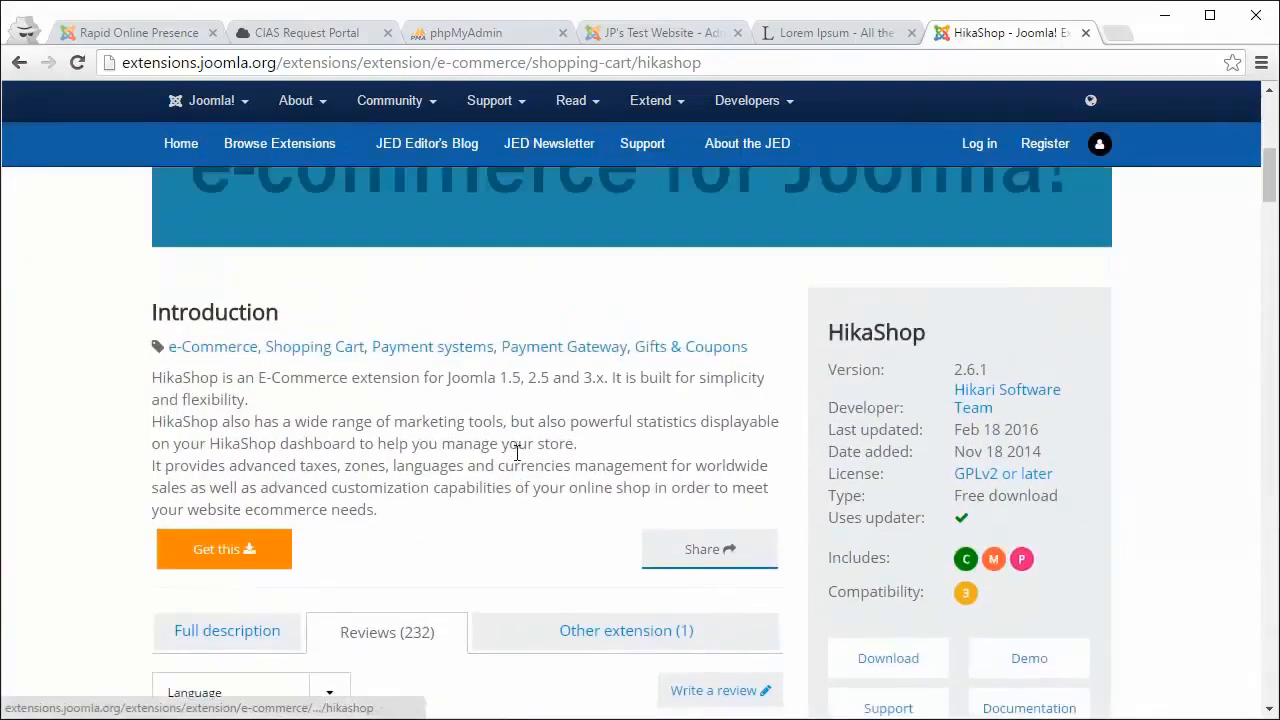
pyautogui.scroll(-1, 600, 490)
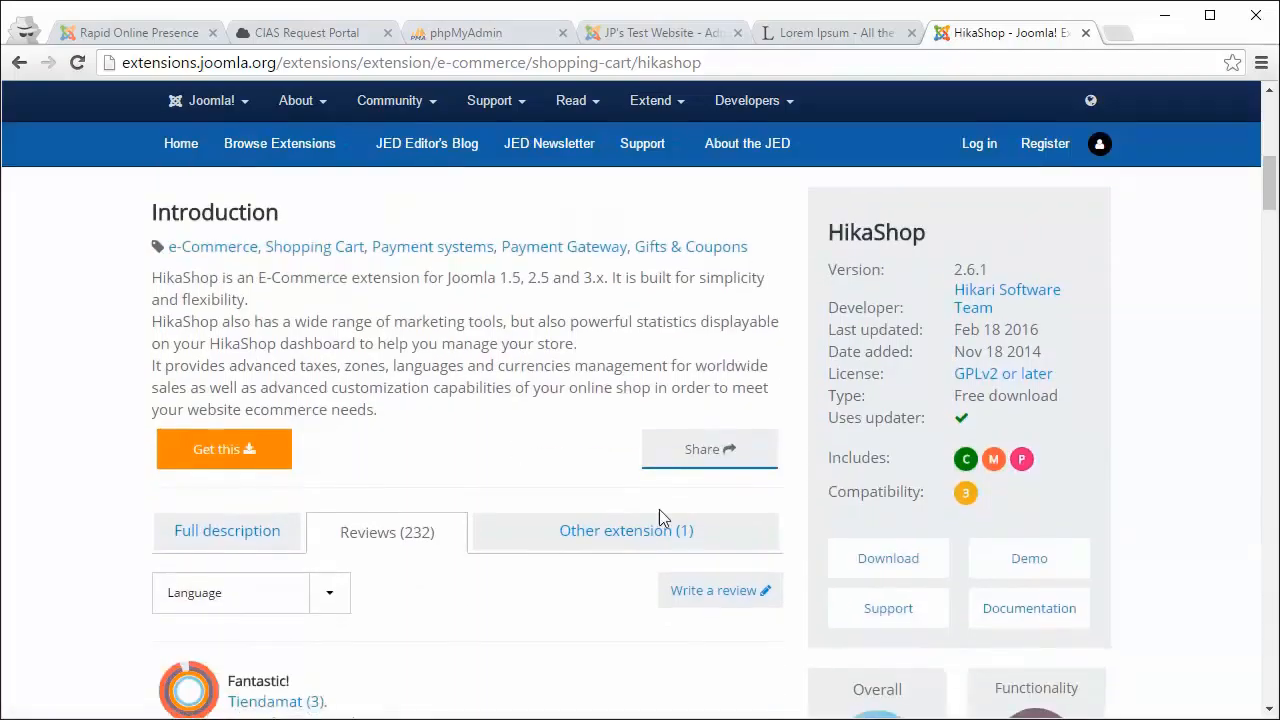
pyautogui.click(1015, 576)
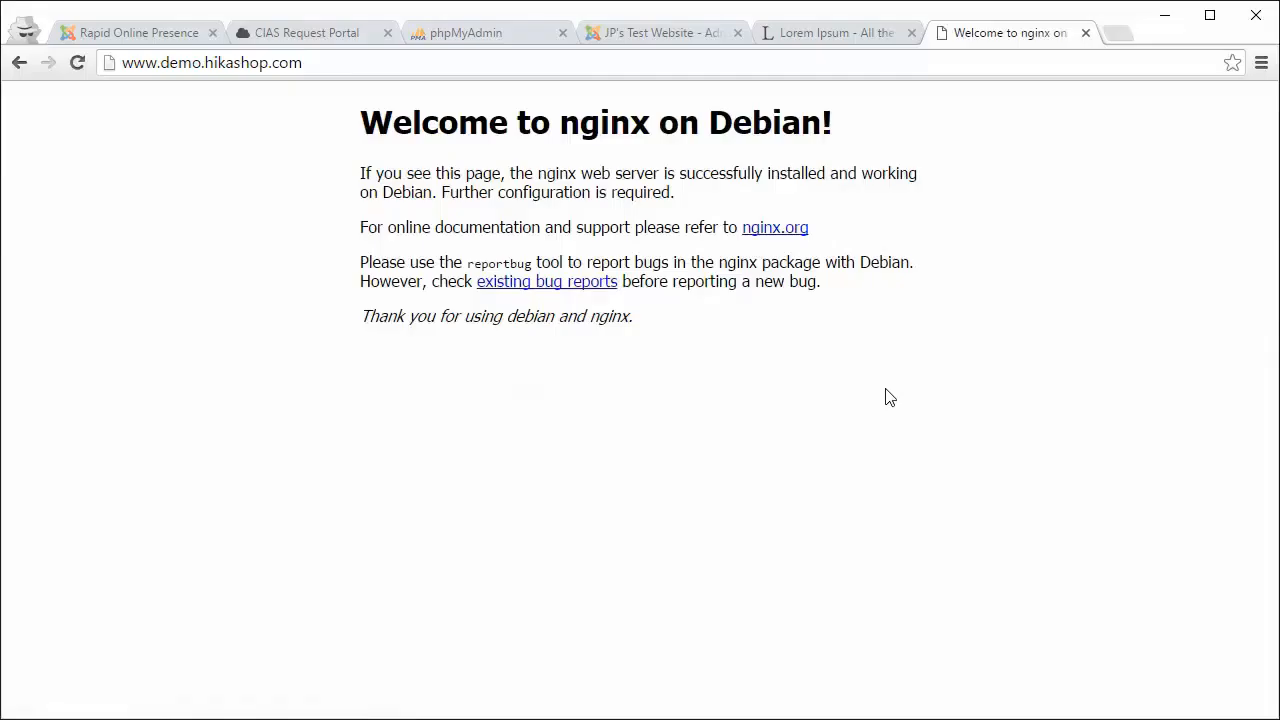
pyautogui.hotkey('alt', 'Left')
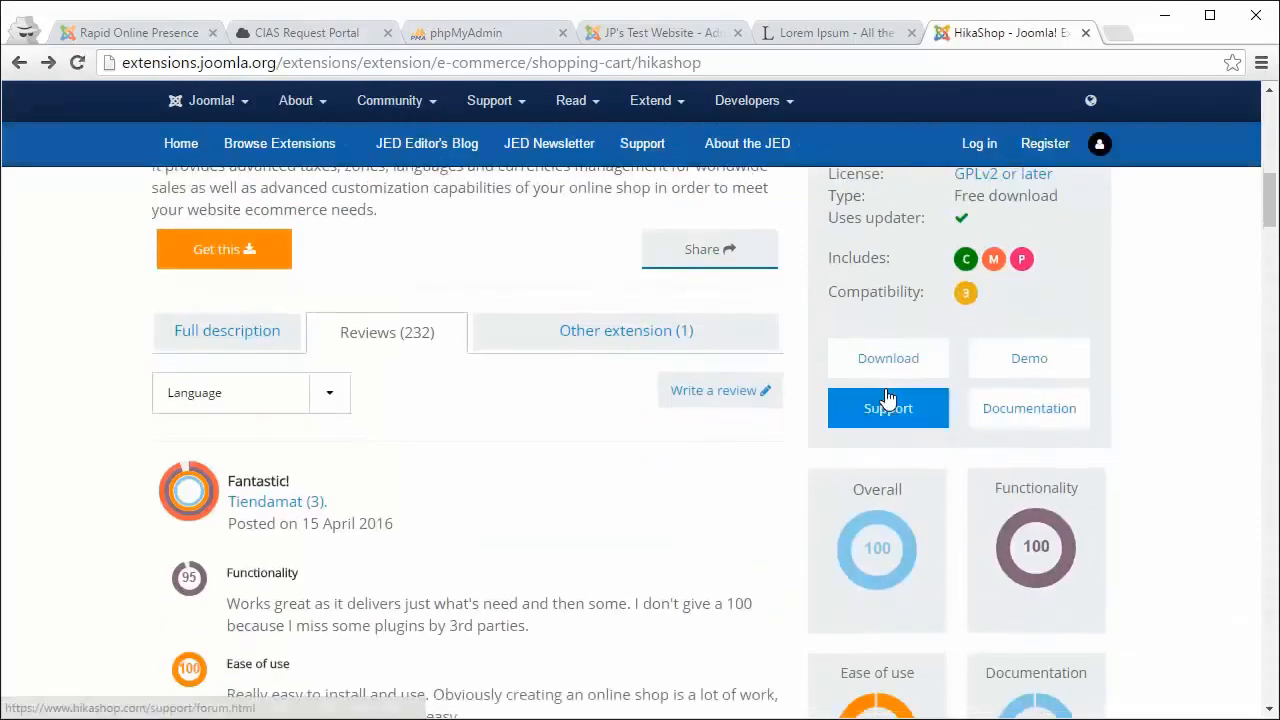
pyautogui.scroll(7, 885, 397)
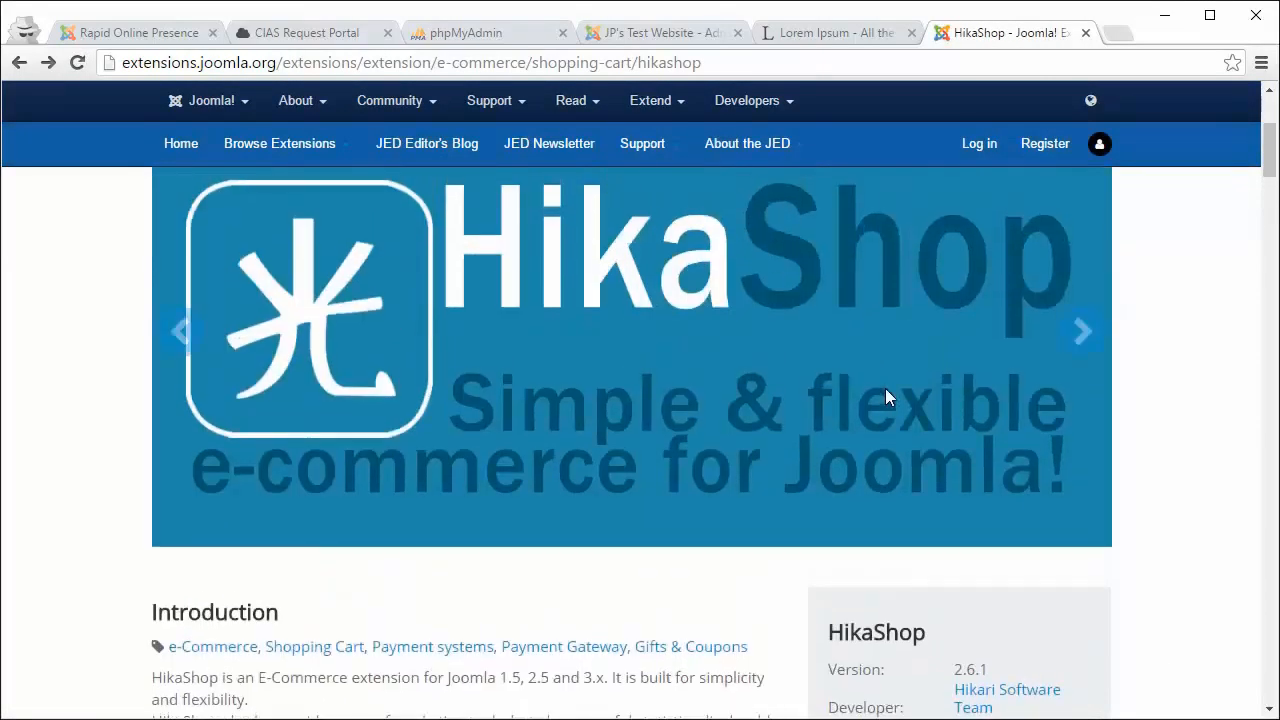
pyautogui.hotkey('alt', 'Left')
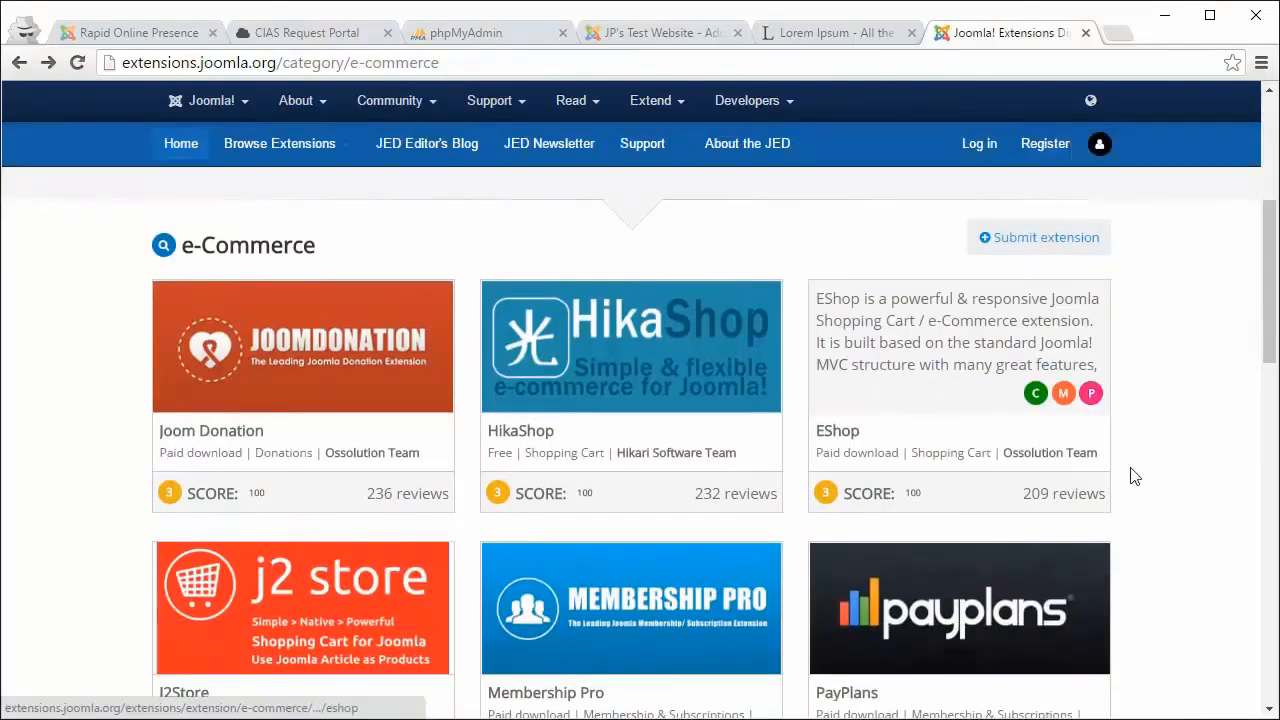
pyautogui.scroll(-3, 1140, 472)
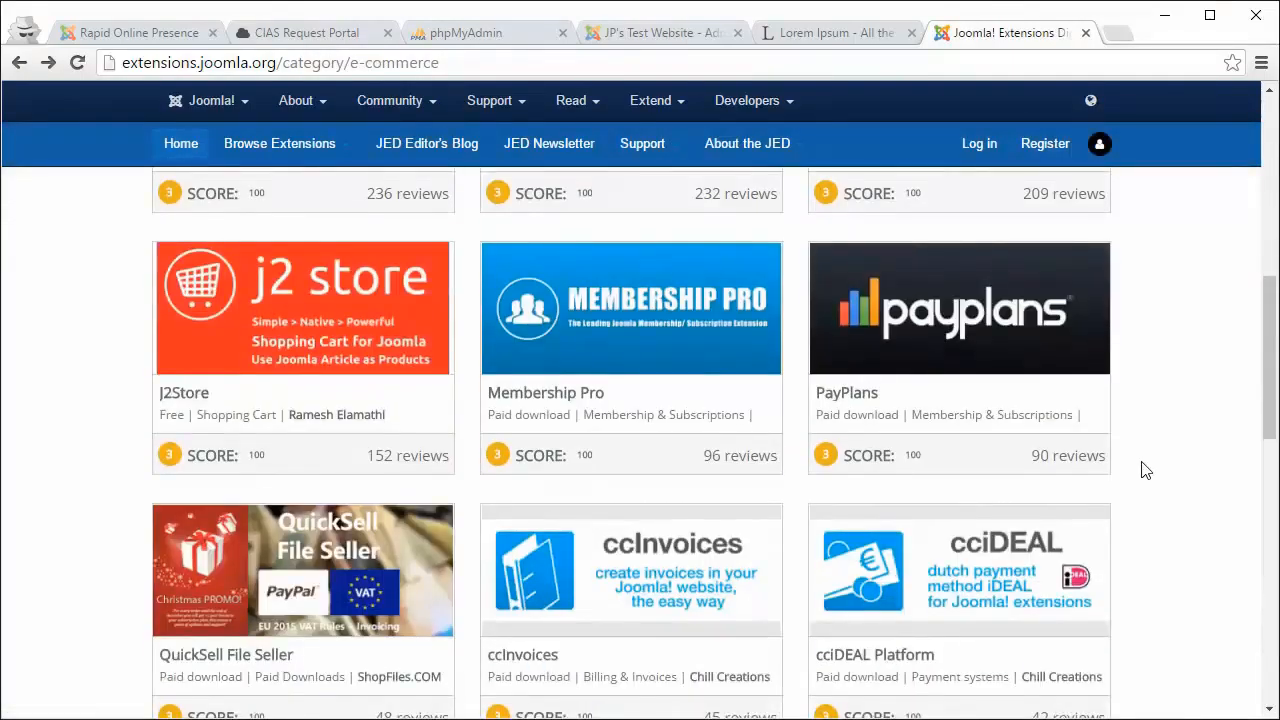
pyautogui.scroll(-4, 1146, 470)
pyautogui.scroll(6, 1146, 470)
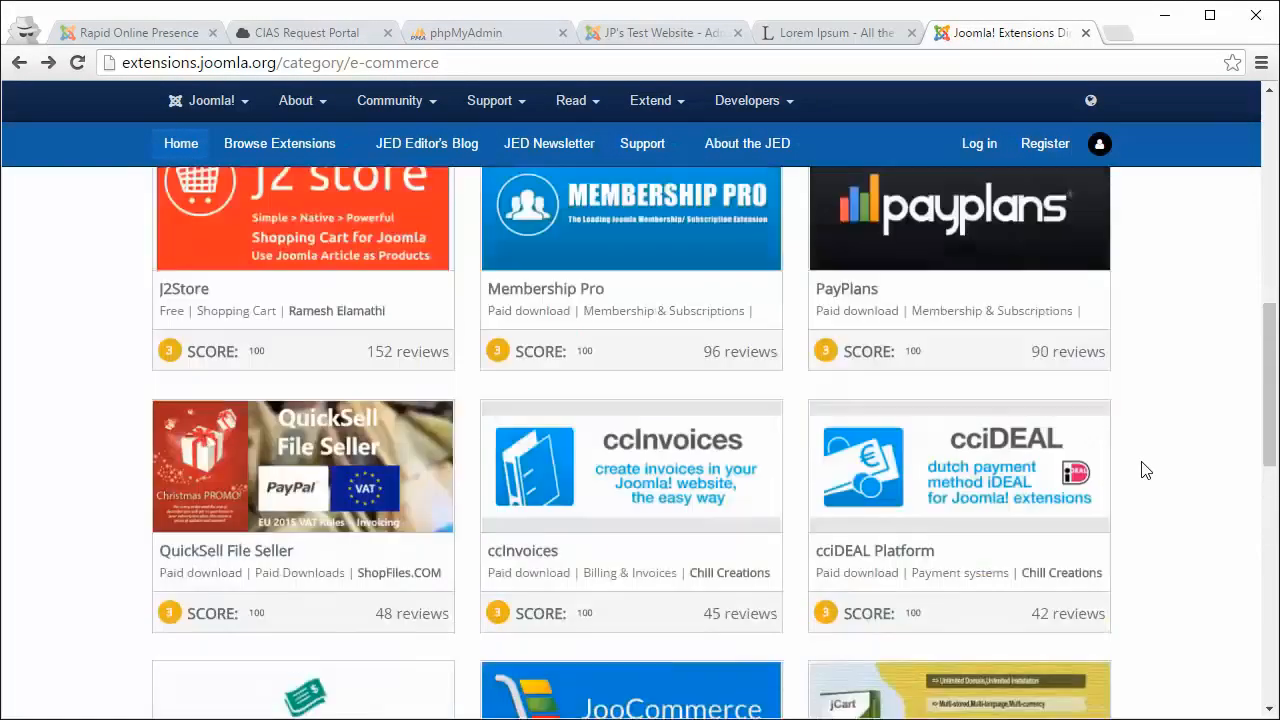
pyautogui.scroll(3, 1146, 470)
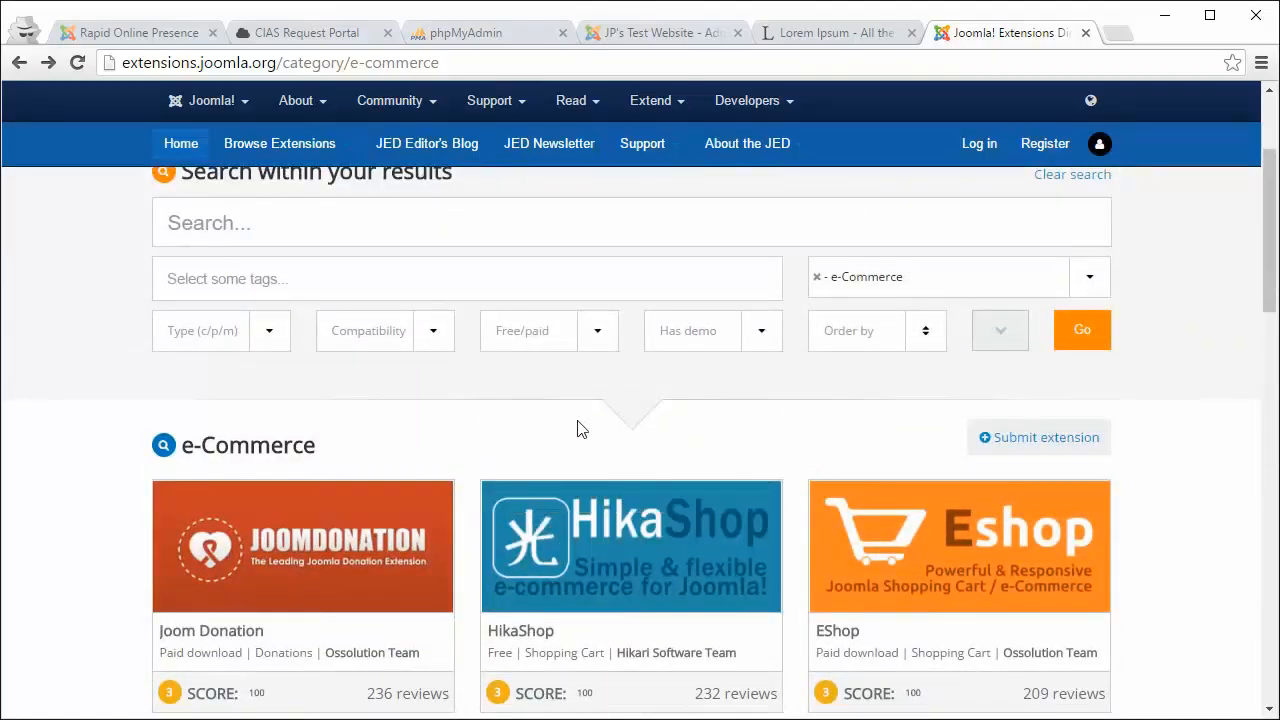
pyautogui.scroll(3, 461, 419)
pyautogui.scroll(-10, 258, 376)
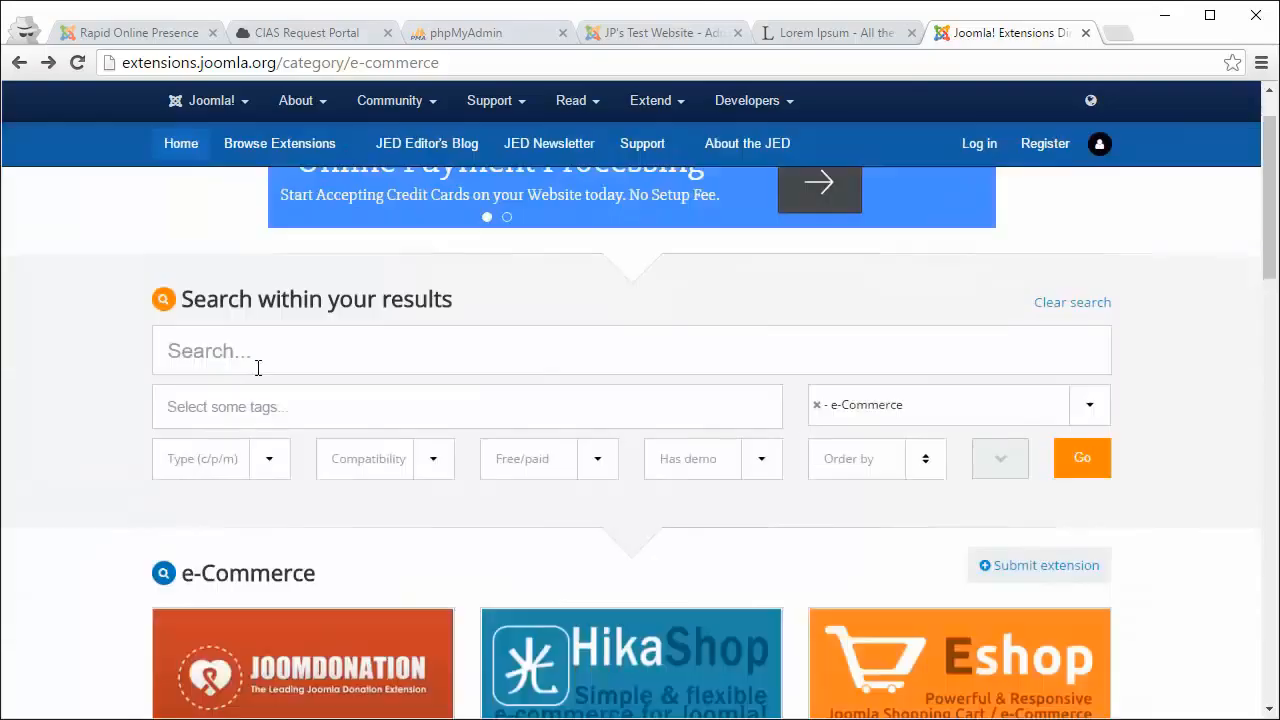